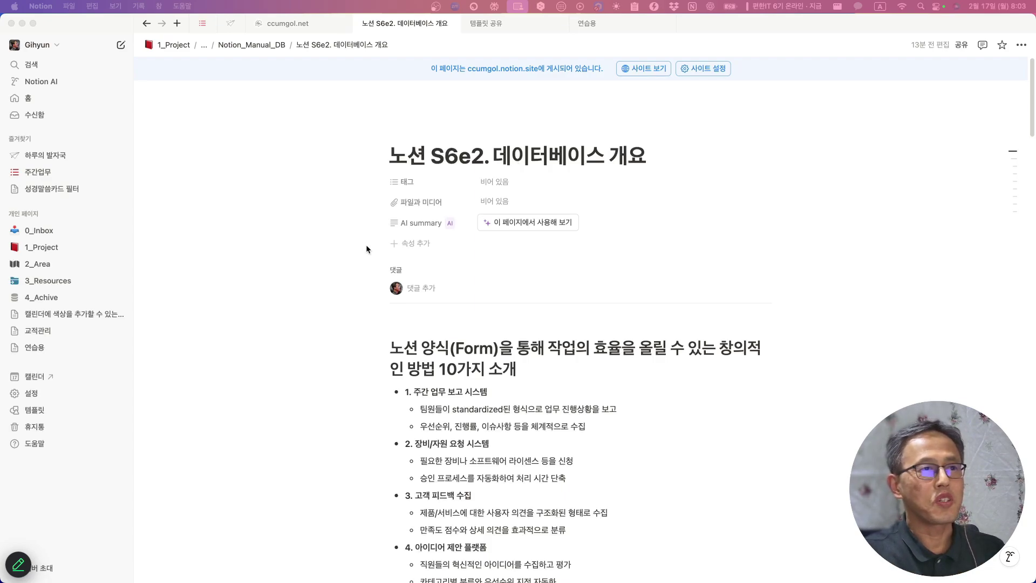
Step: Open the Inspiration subpage of 연습용 and look over its 메모_DB response table
left_click(597, 33)
left_click(214, 198)
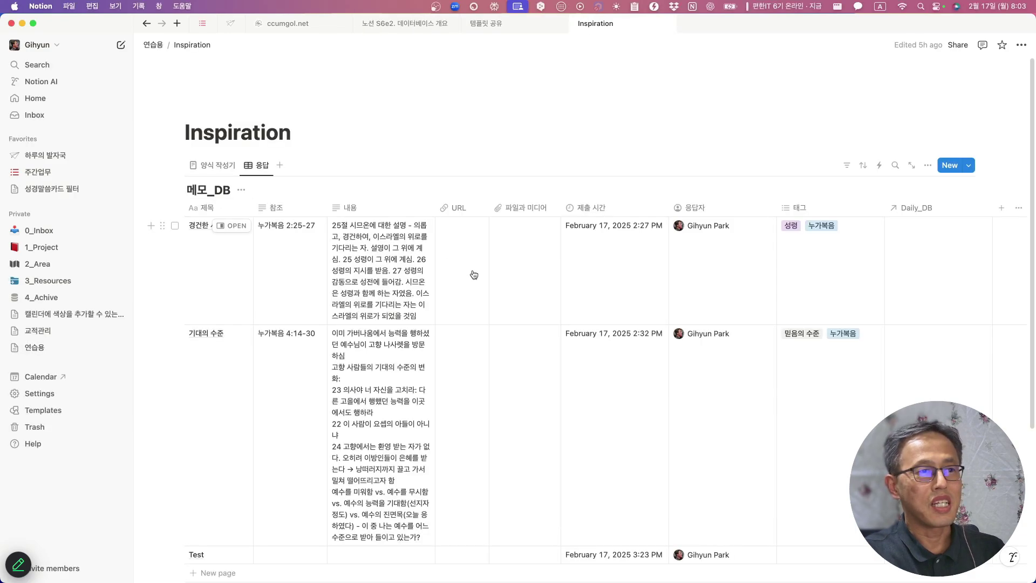
scroll(538, 287, "down", 3)
scroll(539, 286, "up", 3)
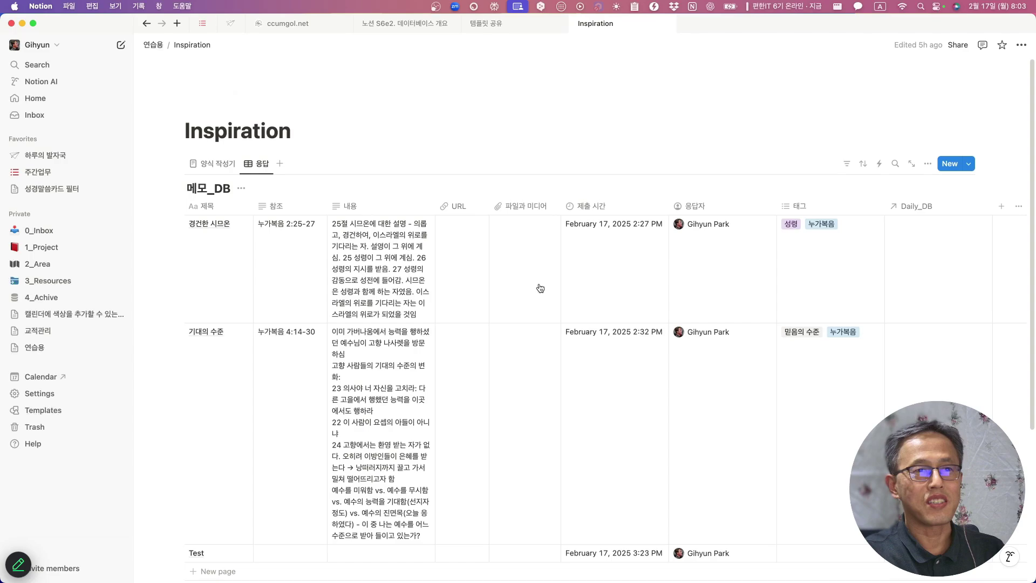
scroll(386, 289, "down", 2)
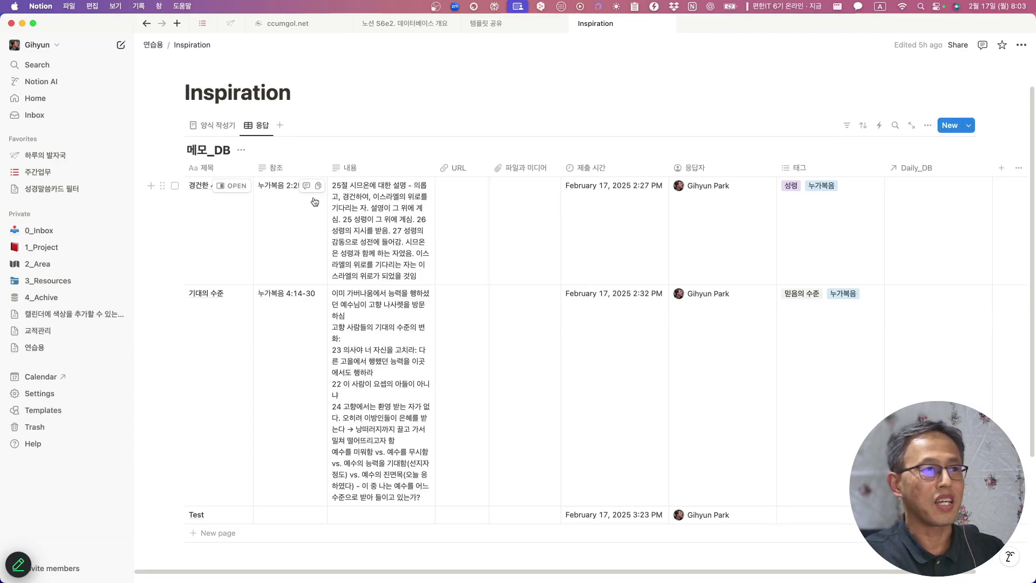
Step: View the 나의 책장 template full page, look through its book list and one book's entry, and return to the 템플릿 공유 gallery
left_click(480, 24)
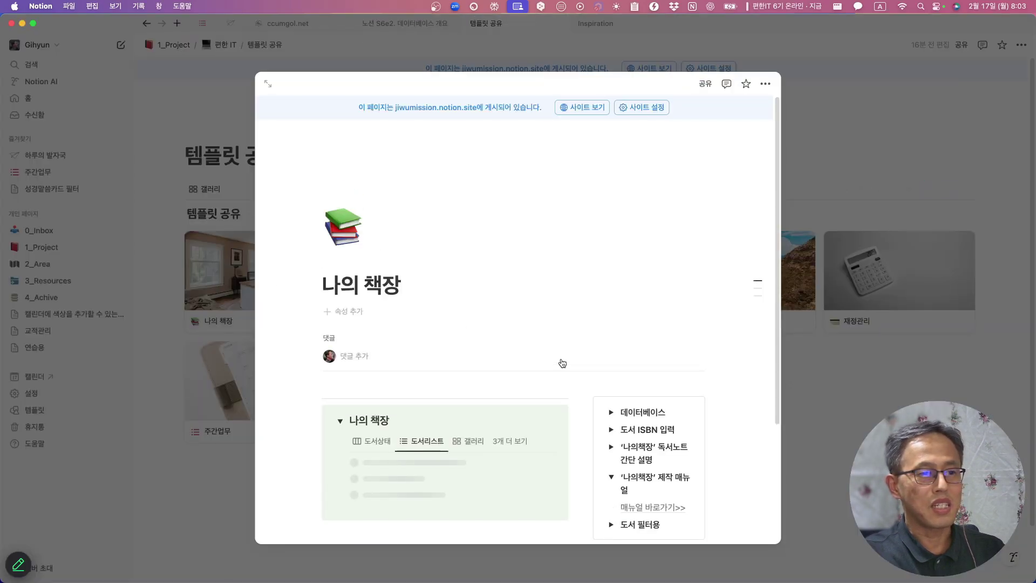
left_click(268, 83)
scroll(638, 455, "down", 15)
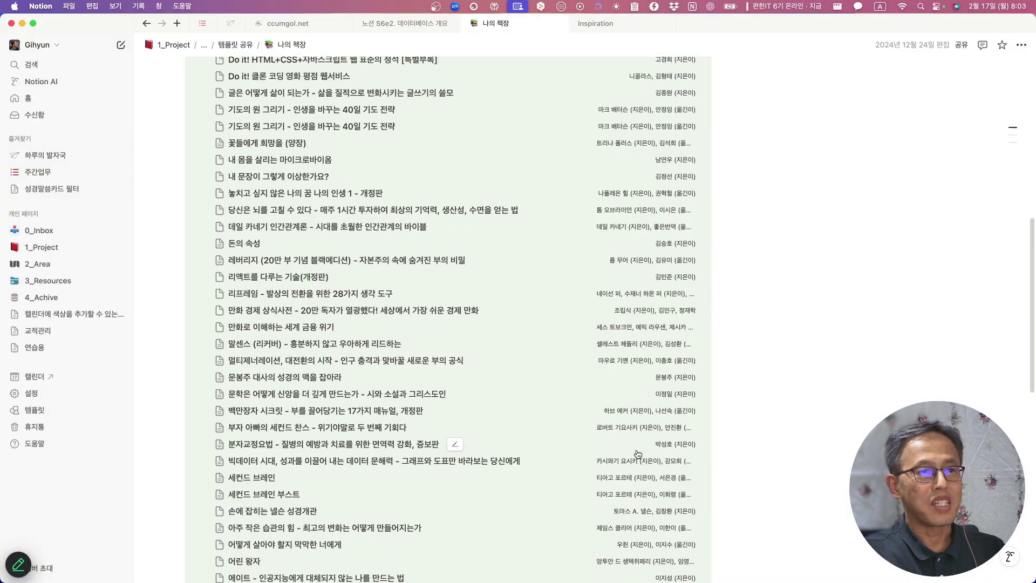
scroll(638, 455, "down", 10)
left_click(609, 160)
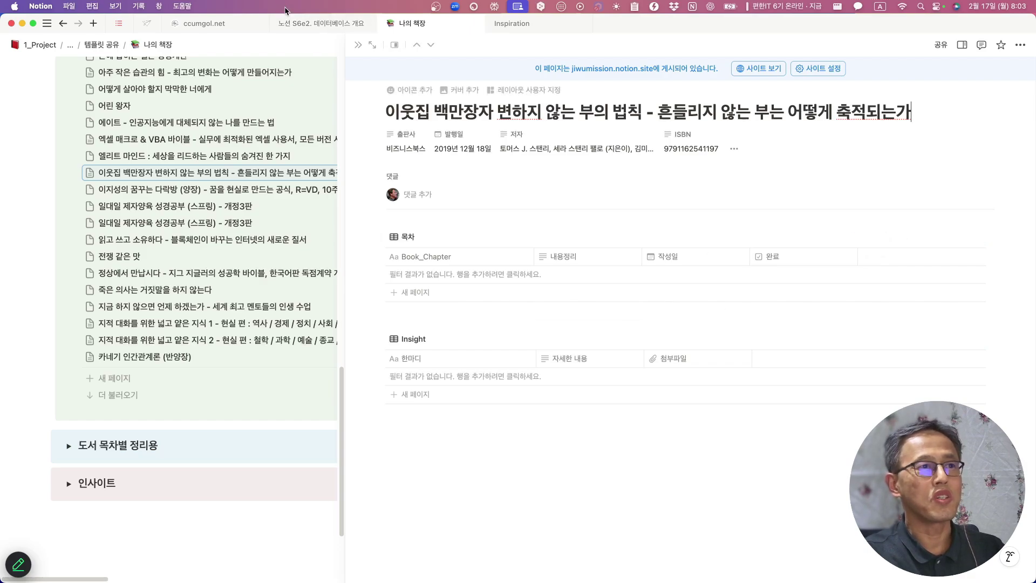
left_click(62, 23)
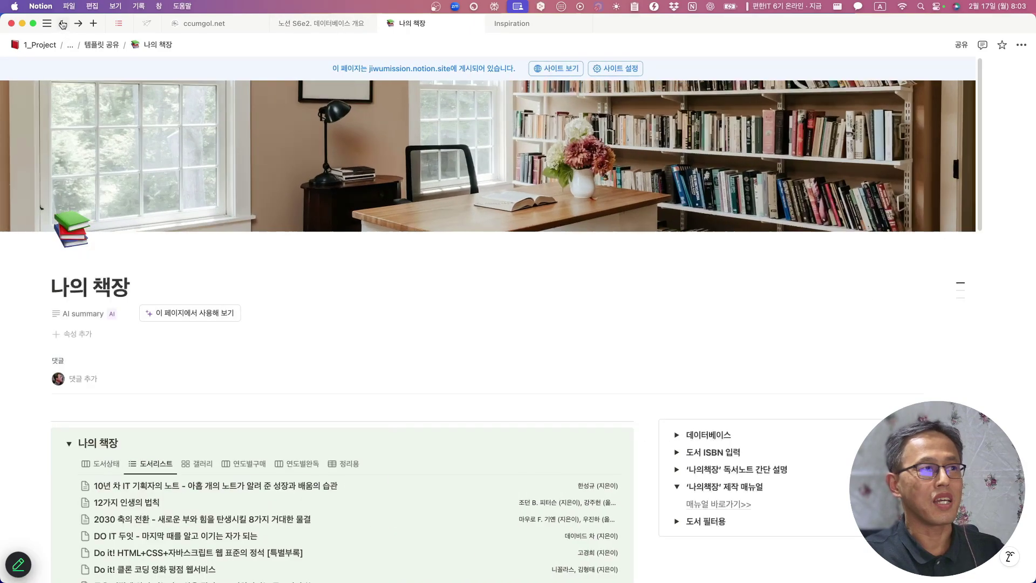
left_click(63, 24)
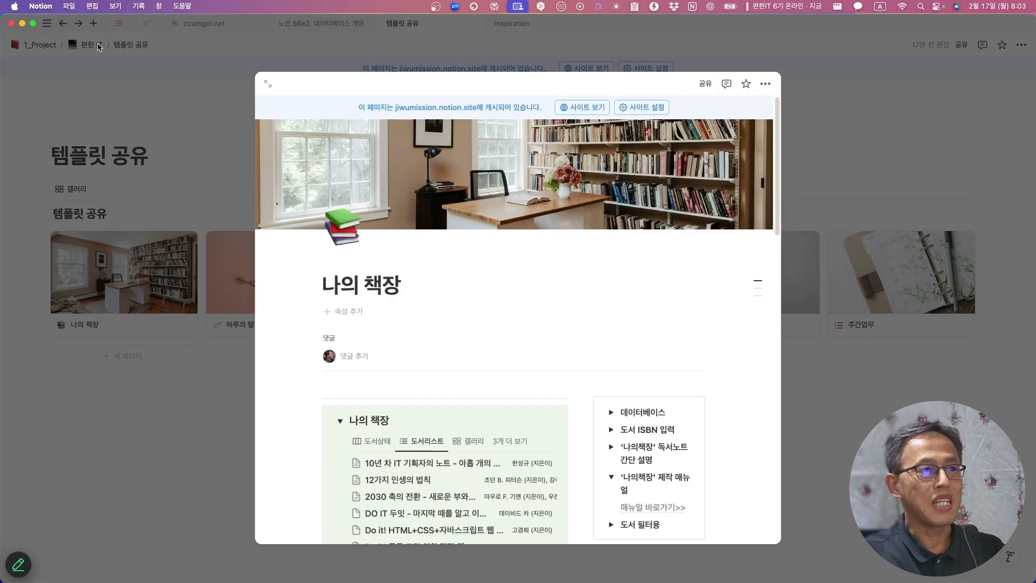
left_click(64, 26)
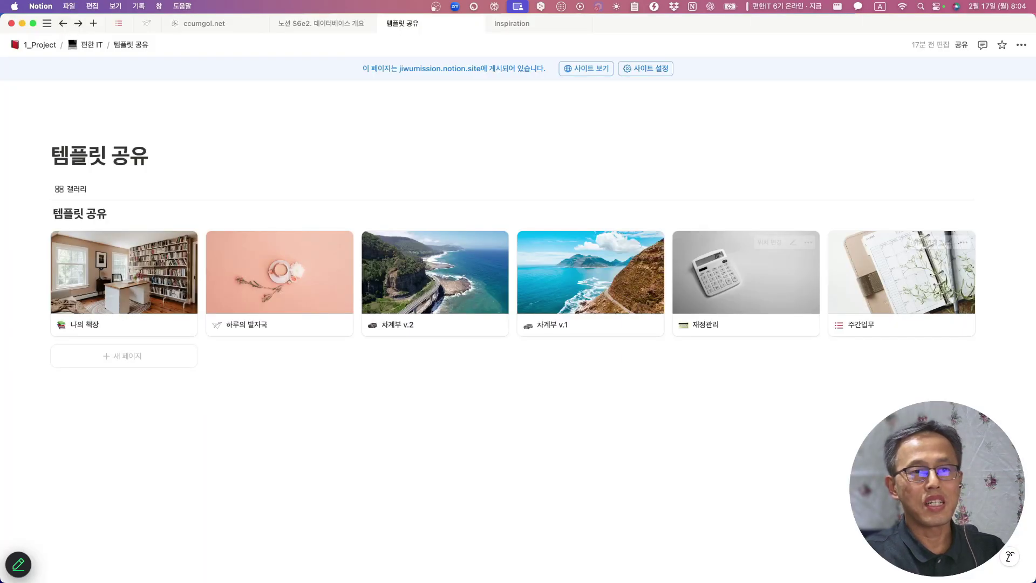
Step: Open the 차계부 v.2 template full page and examine the fields of its 차계부 입력 form
left_click(449, 281)
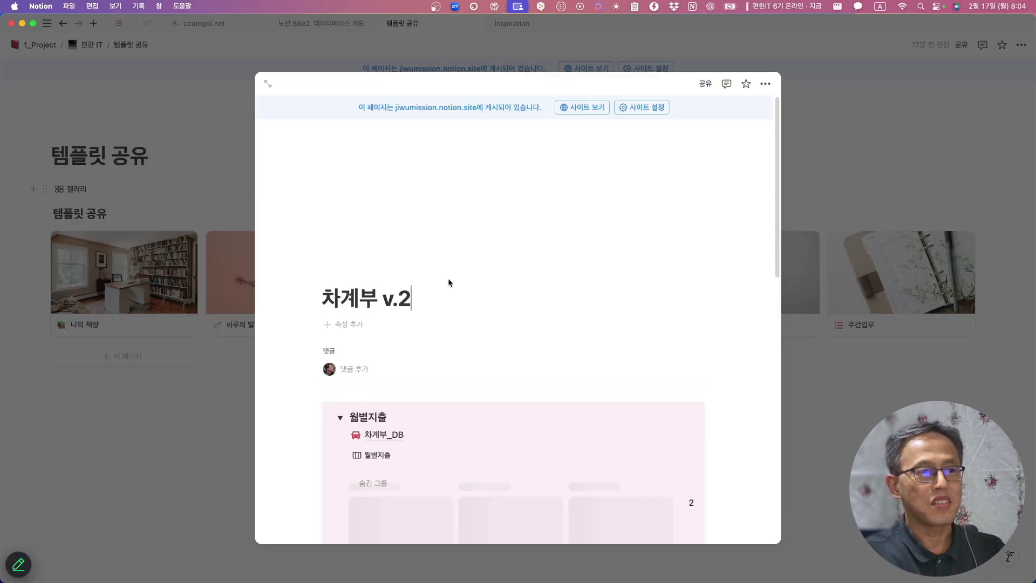
scroll(477, 351, "down", 5)
scroll(462, 385, "down", 5)
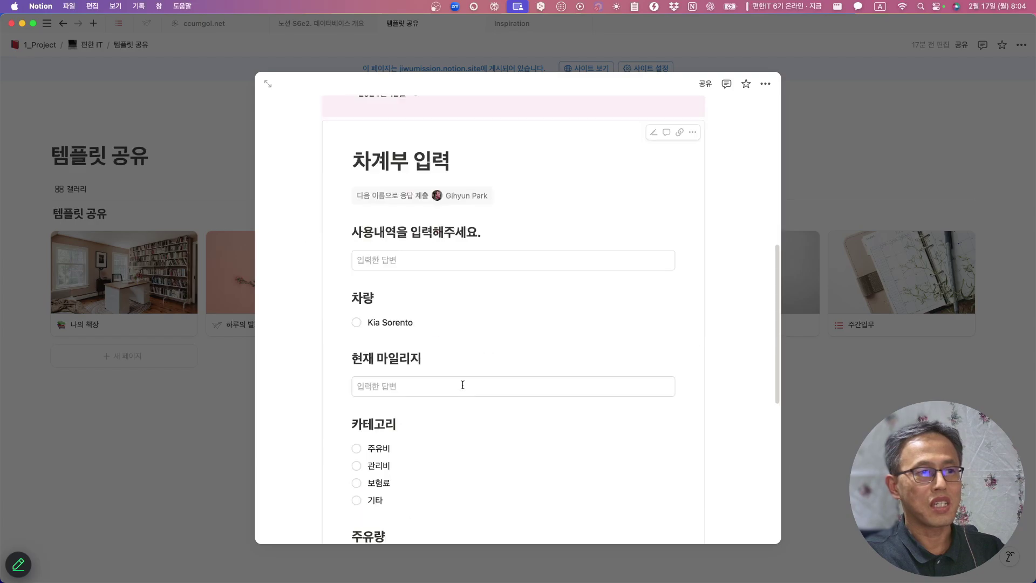
left_click(267, 84)
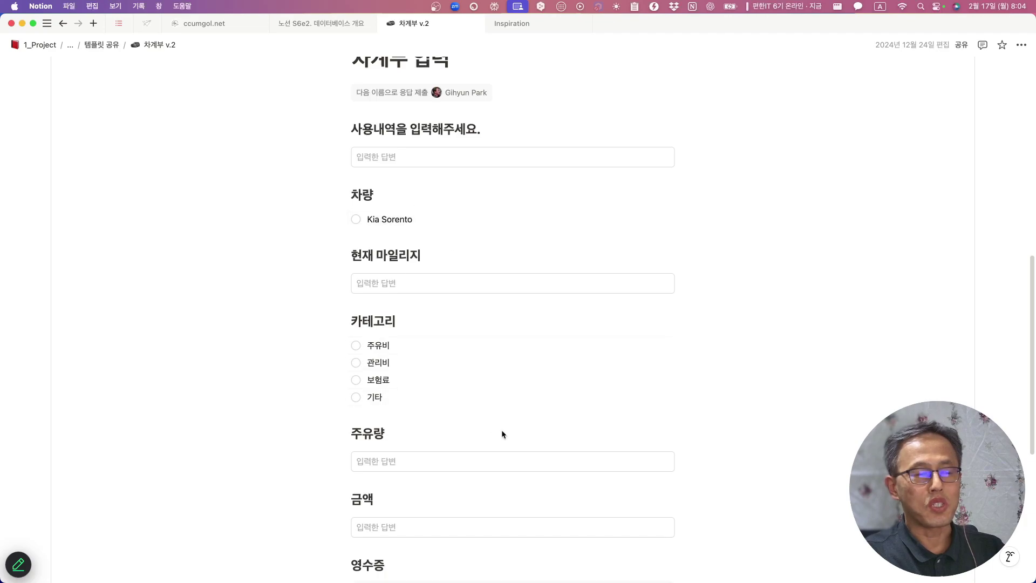
scroll(501, 434, "down", 3)
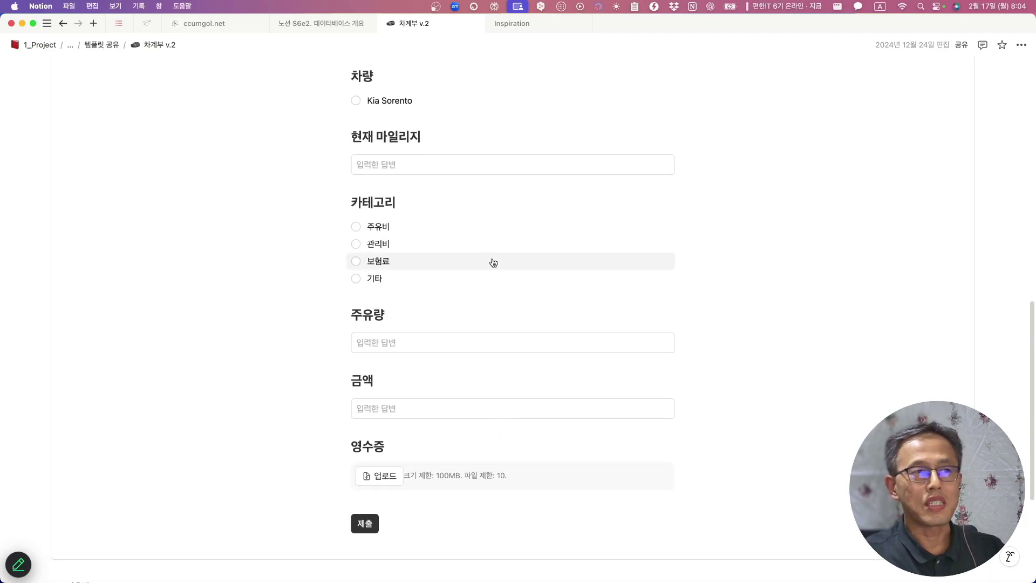
scroll(601, 406, "up", 3)
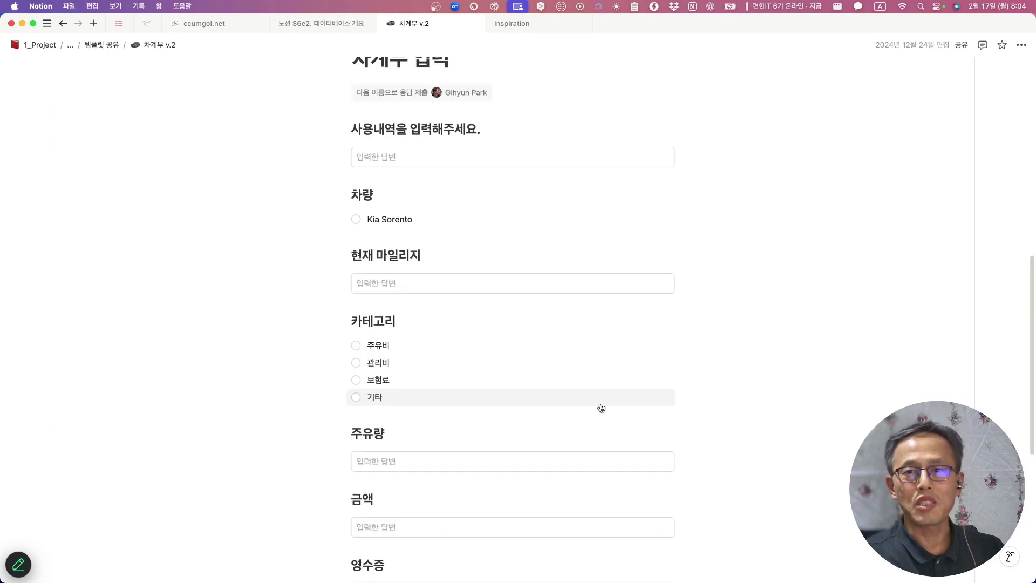
scroll(609, 386, "down", 1)
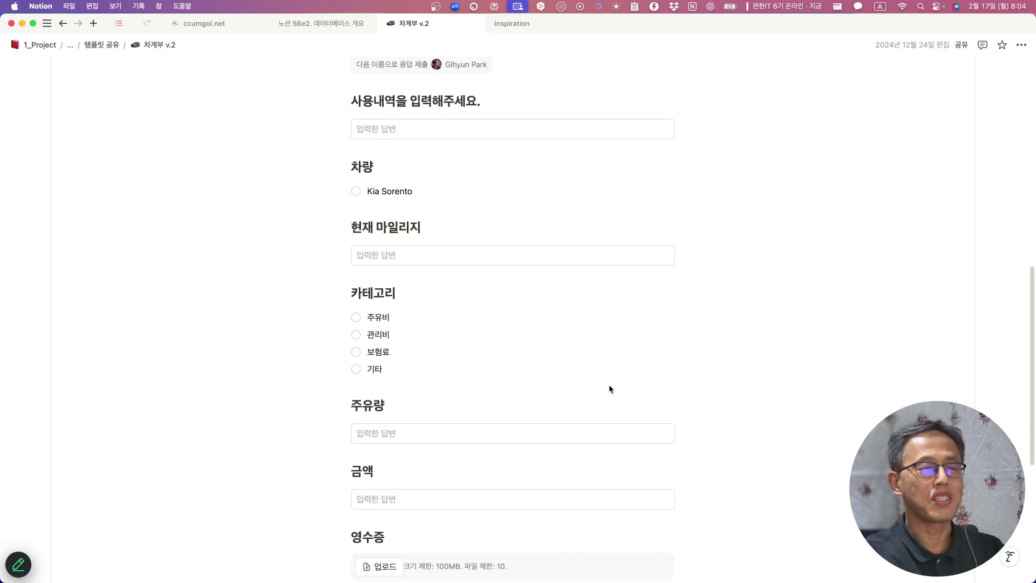
Step: Leave the 차계부 v.2 template and go back to the 연습용 page
left_click(63, 23)
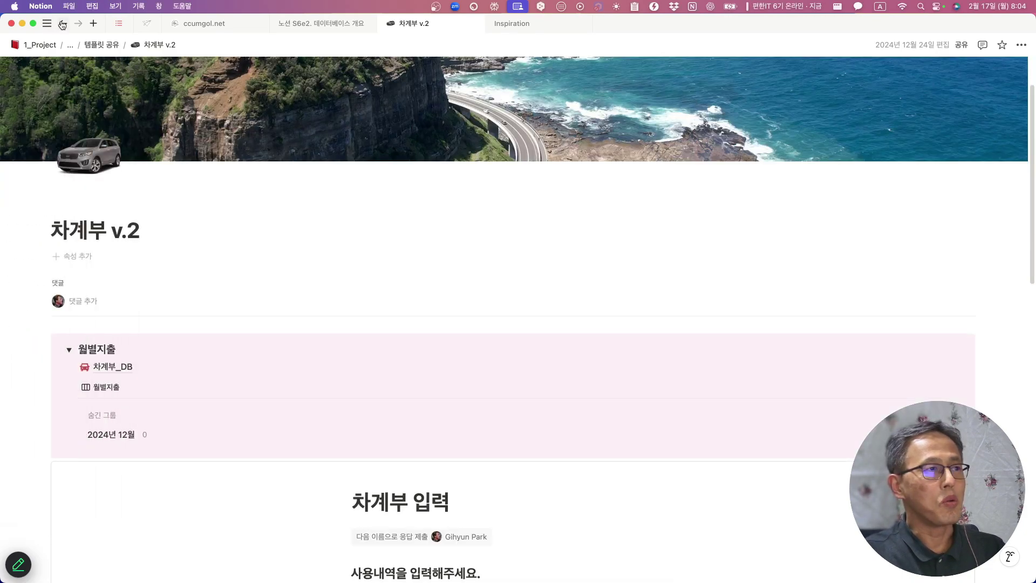
left_click(63, 23)
left_click(63, 23)
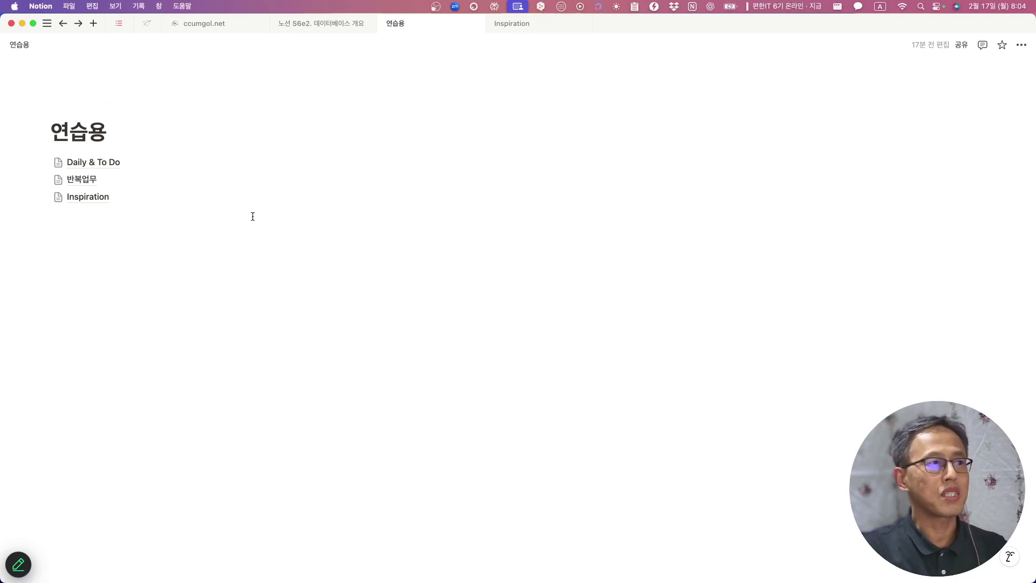
Step: Preview the hidden sidebar, keep it open beside the 연습용 page, and collapse it again
mouse_move(47, 24)
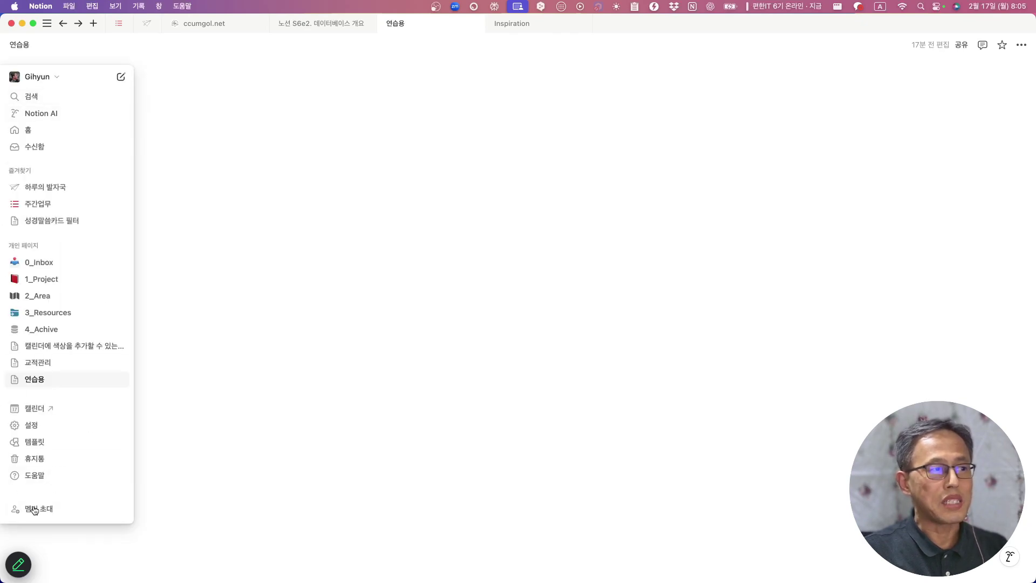
mouse_move(4, 94)
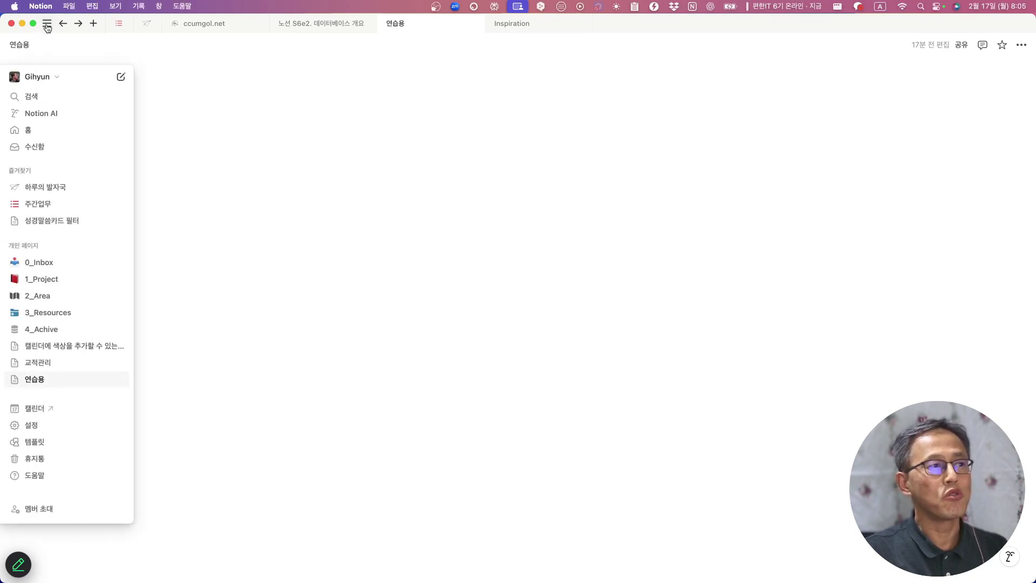
left_click(47, 25)
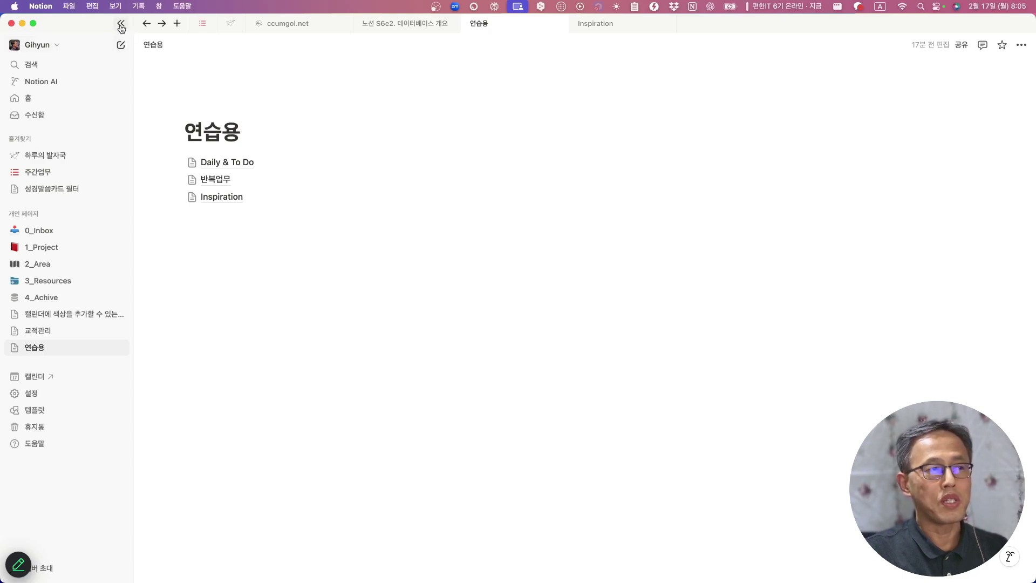
left_click(121, 26)
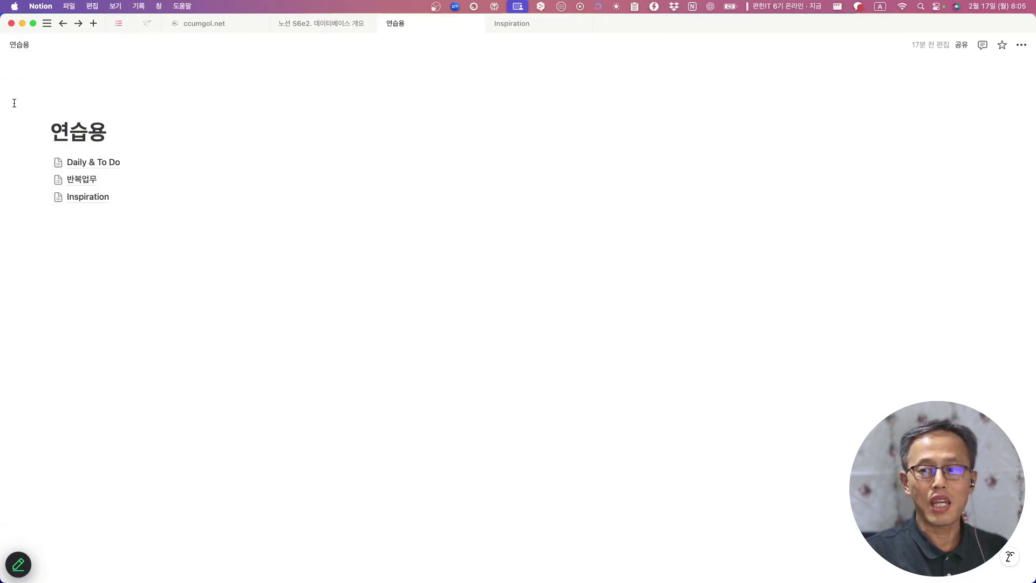
Step: Keep the sidebar permanently open beside the 연습용 page
mouse_move(36, 107)
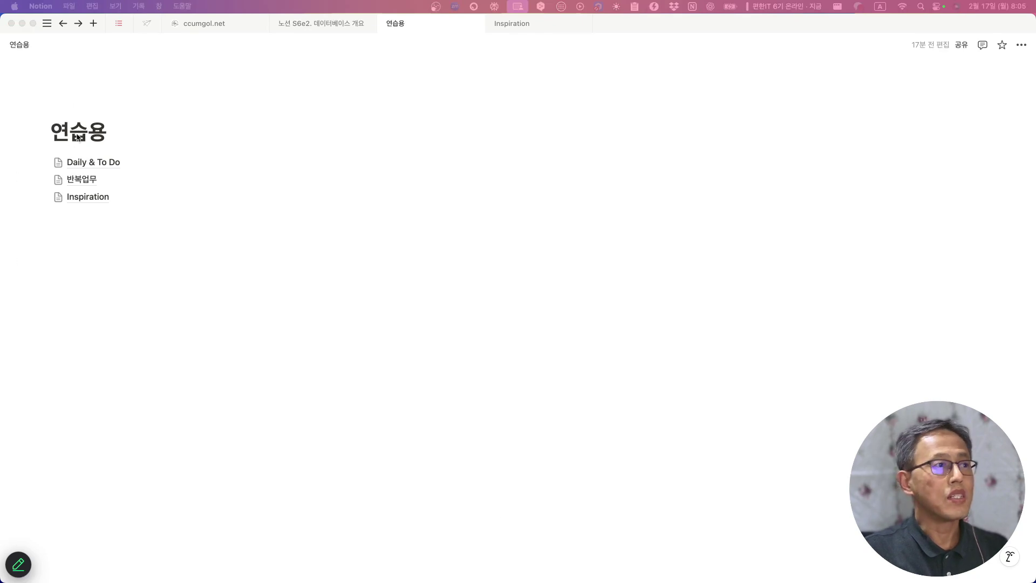
left_click(46, 25)
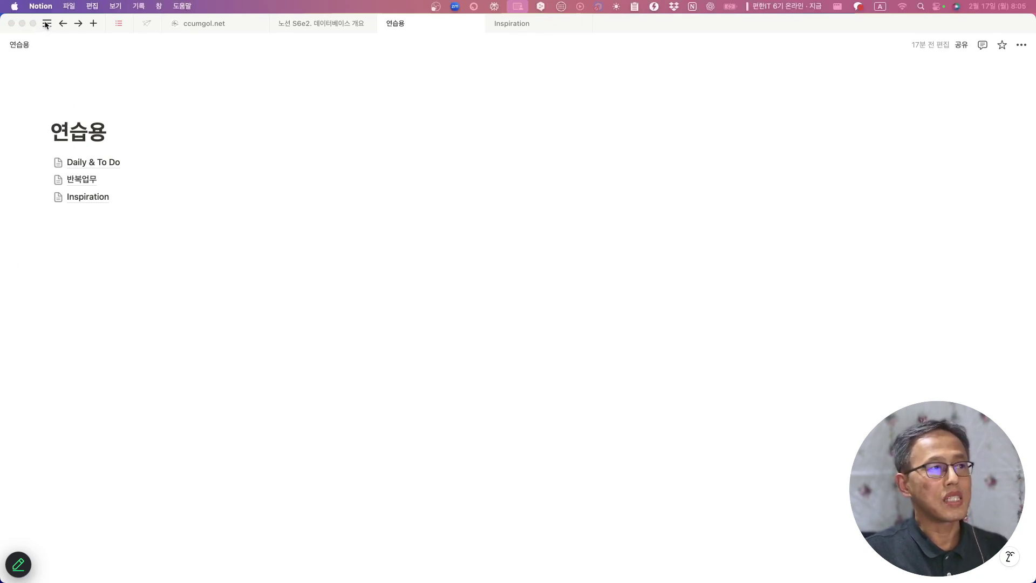
left_click(47, 26)
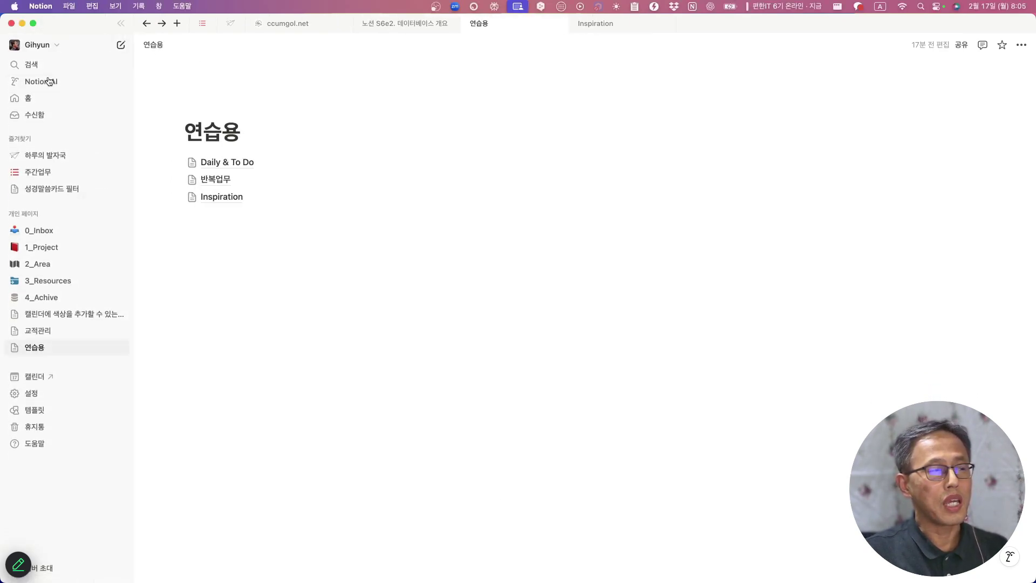
Step: Choose 한국어 as the language in the 언어와 지역 settings and close the settings
left_click(55, 48)
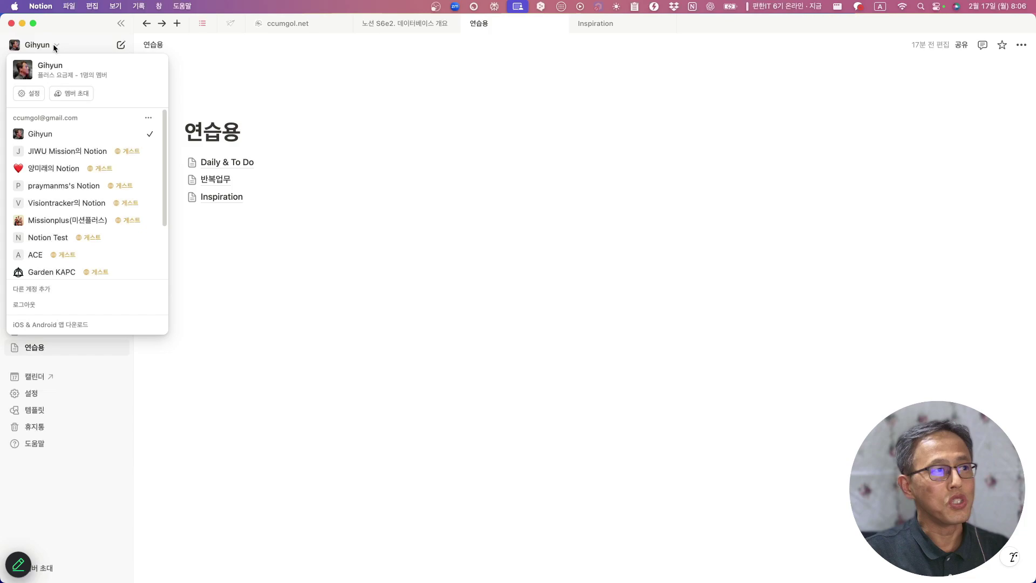
left_click(33, 96)
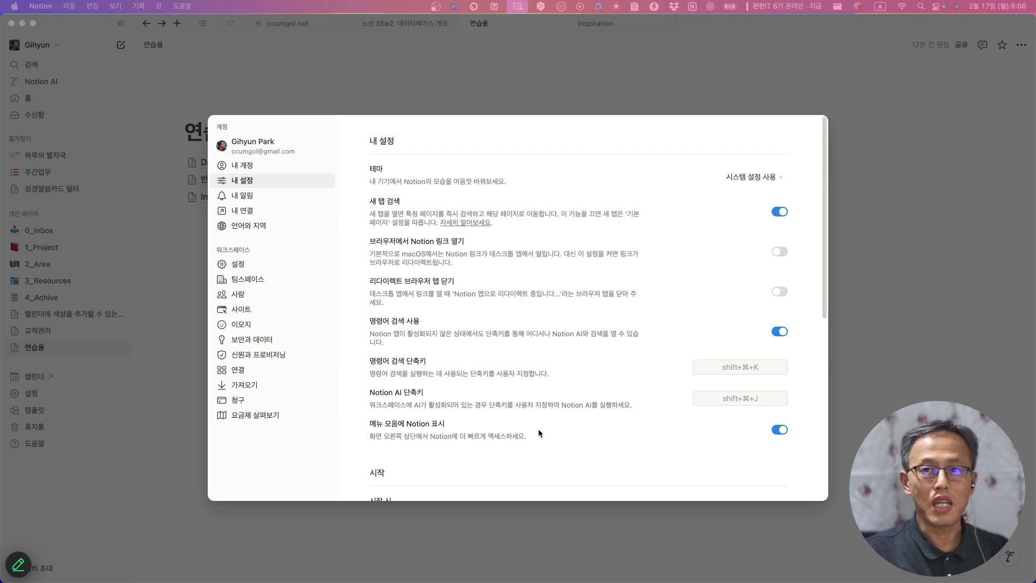
left_click(258, 231)
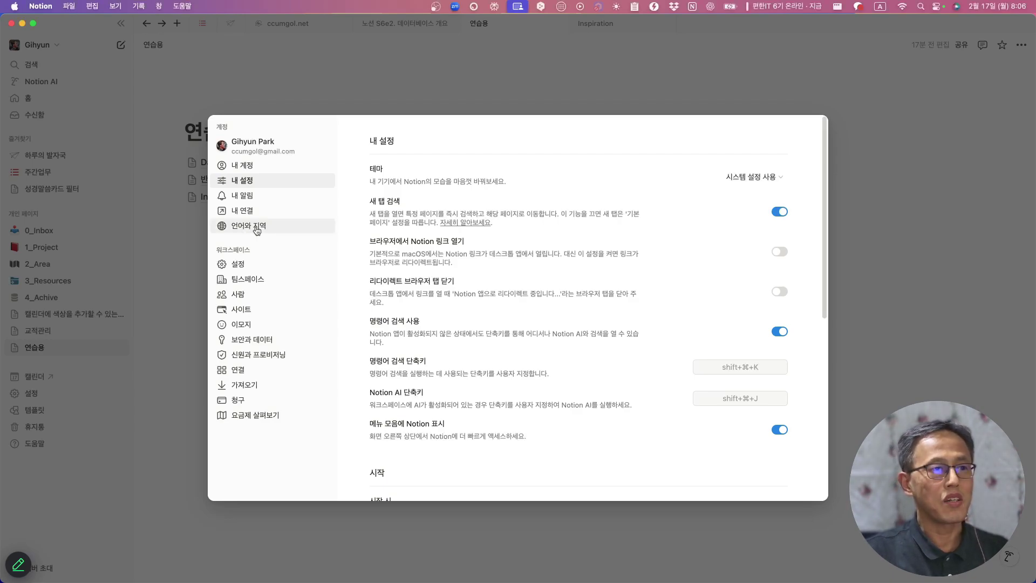
left_click(258, 231)
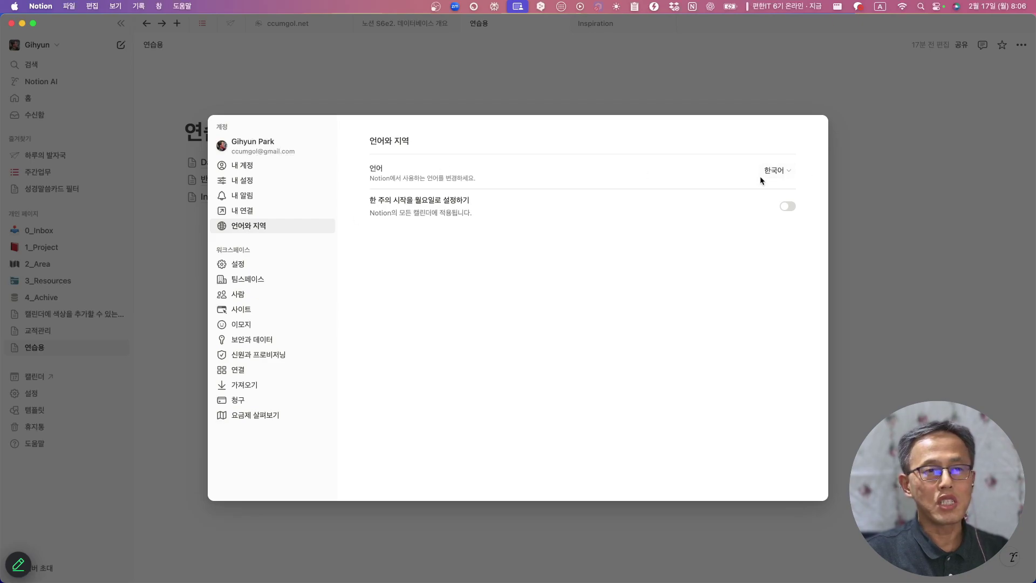
left_click(783, 171)
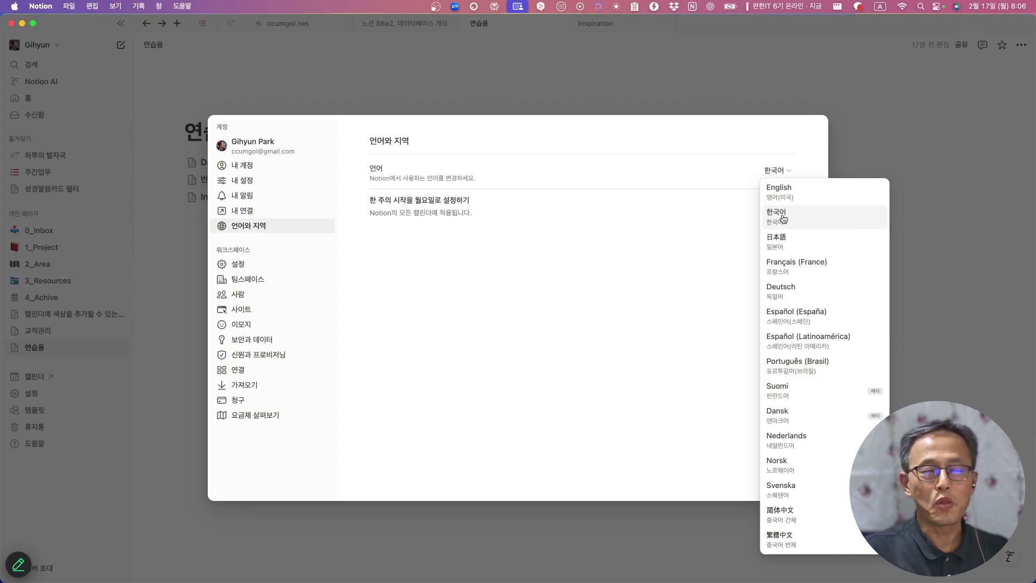
left_click(767, 220)
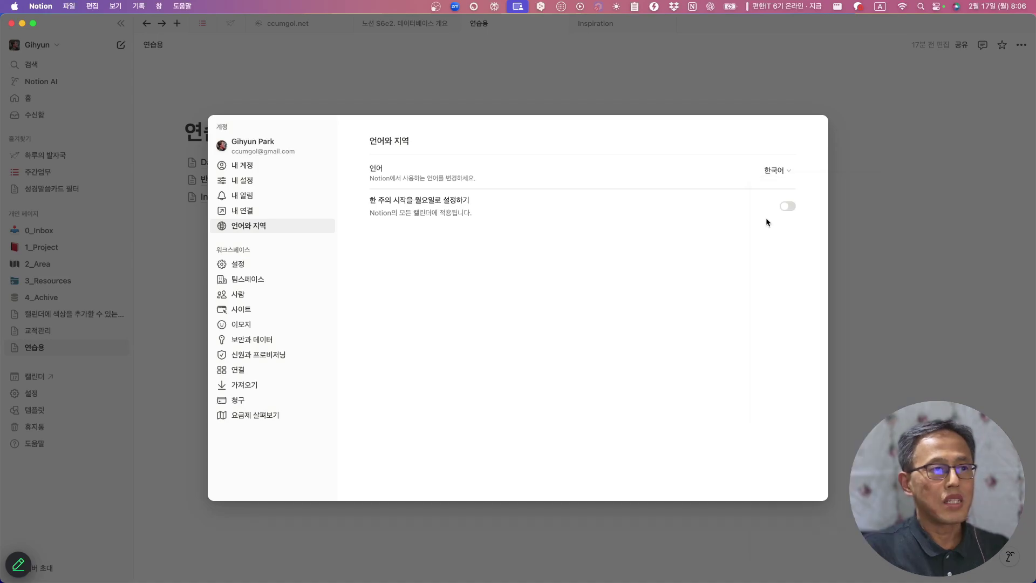
left_click(246, 103)
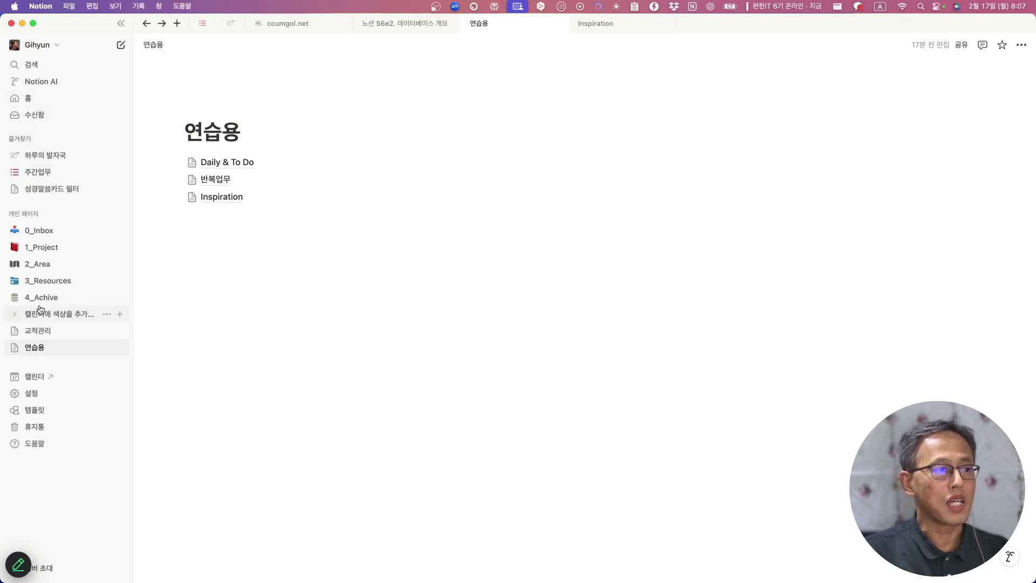
Step: Start a block command on the empty line below the 연습용 subpage list and filter it for 페이지
left_click(236, 253)
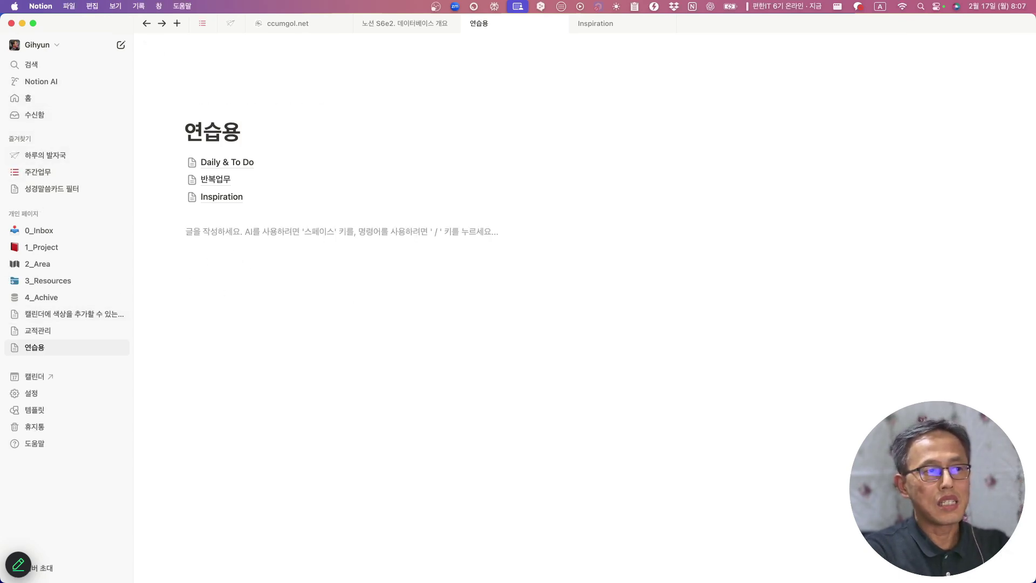
key("slash")
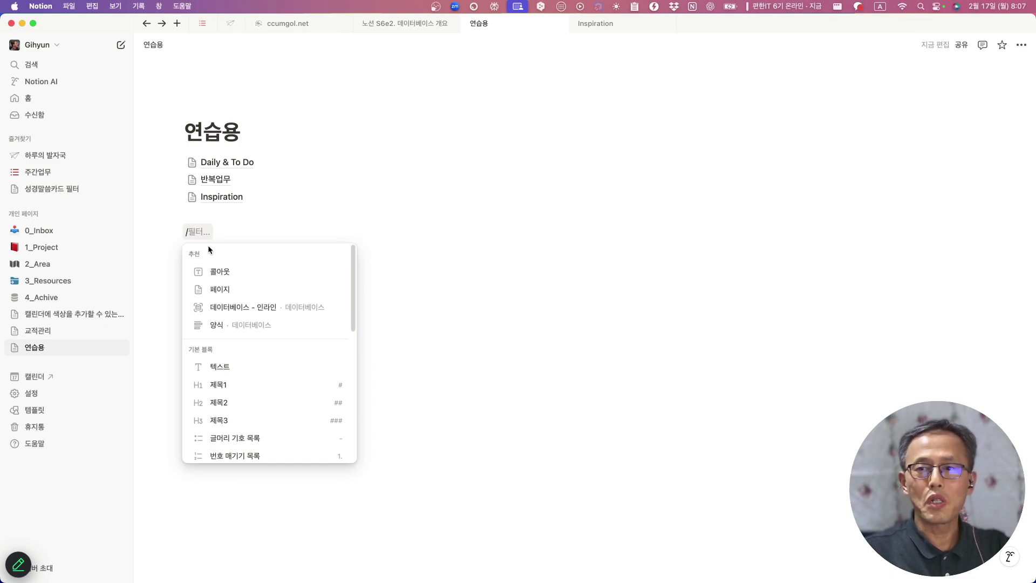
key("ctrl+space")
type("펭")
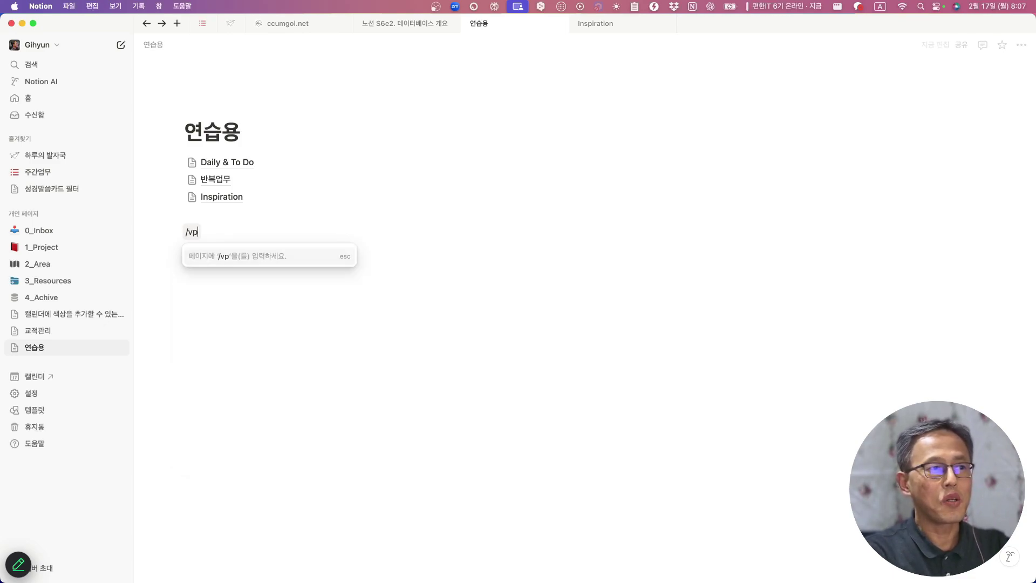
type("이지")
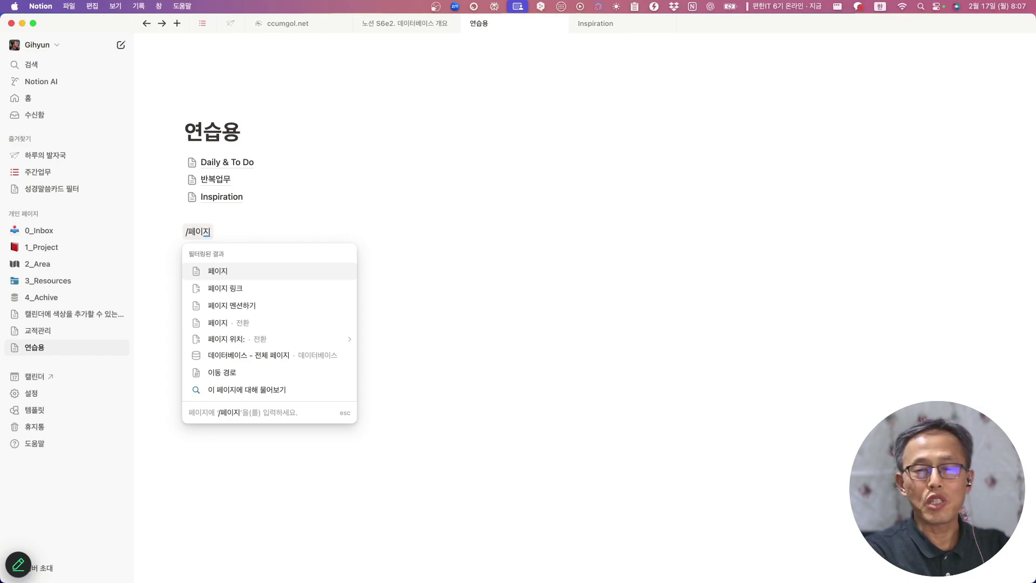
Step: Replace the command filter with "page", insert a new untitled subpage in 연습용, and return to the 연습용 page
key("BackSpace")
key("BackSpace")
key("BackSpace")
key("BackSpace")
key("ctrl+space")
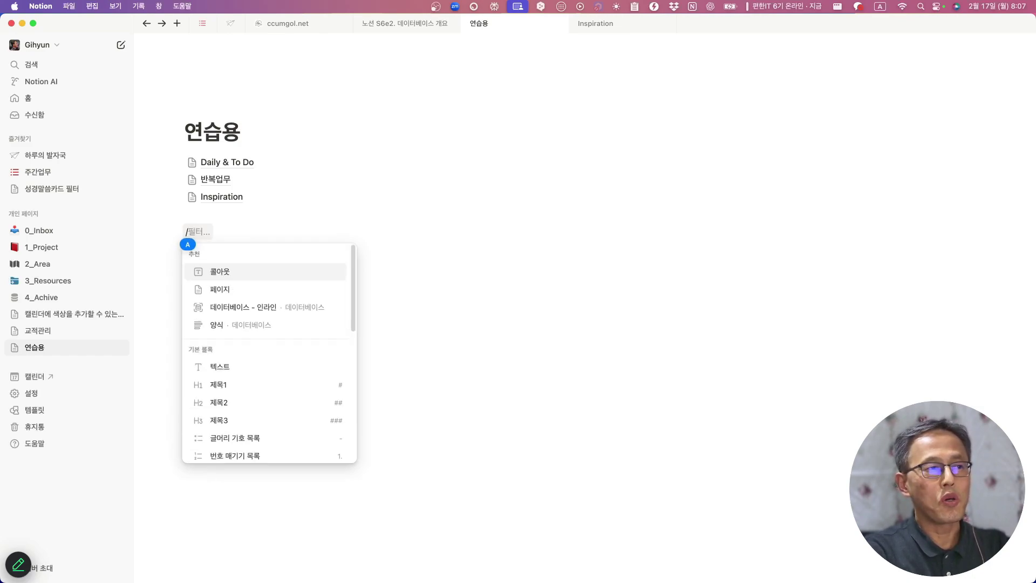
type("page")
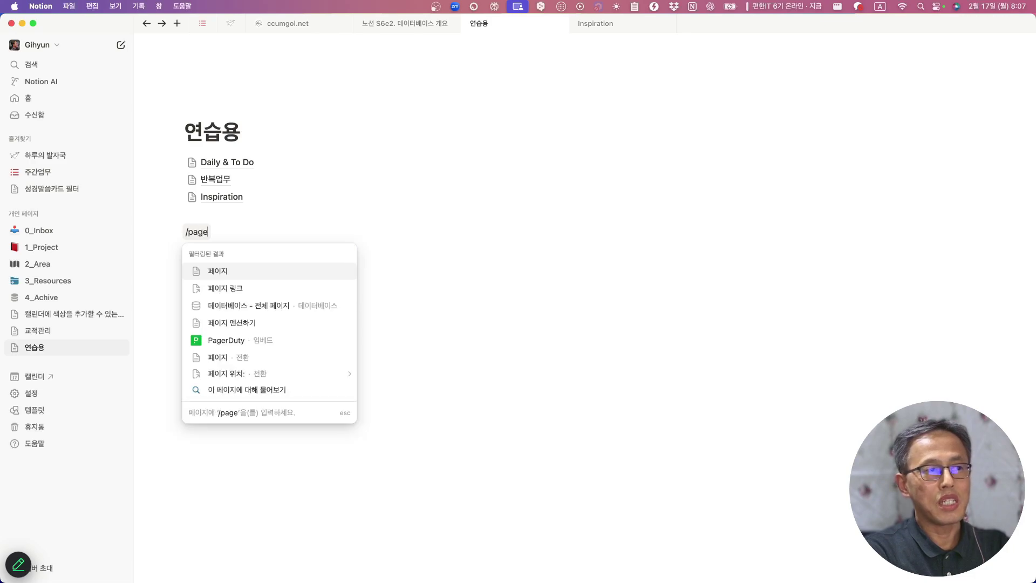
key("Return")
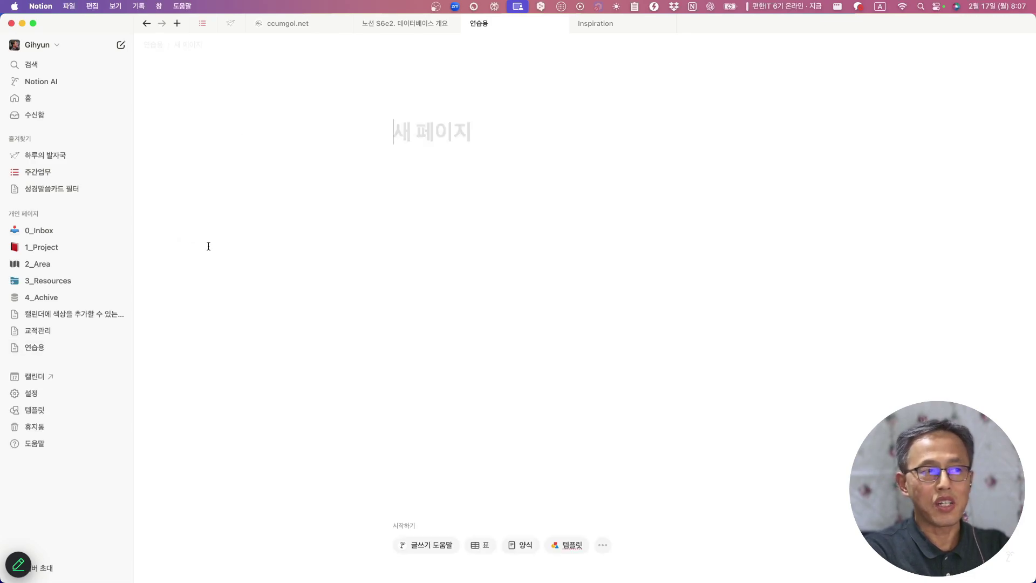
left_click(154, 44)
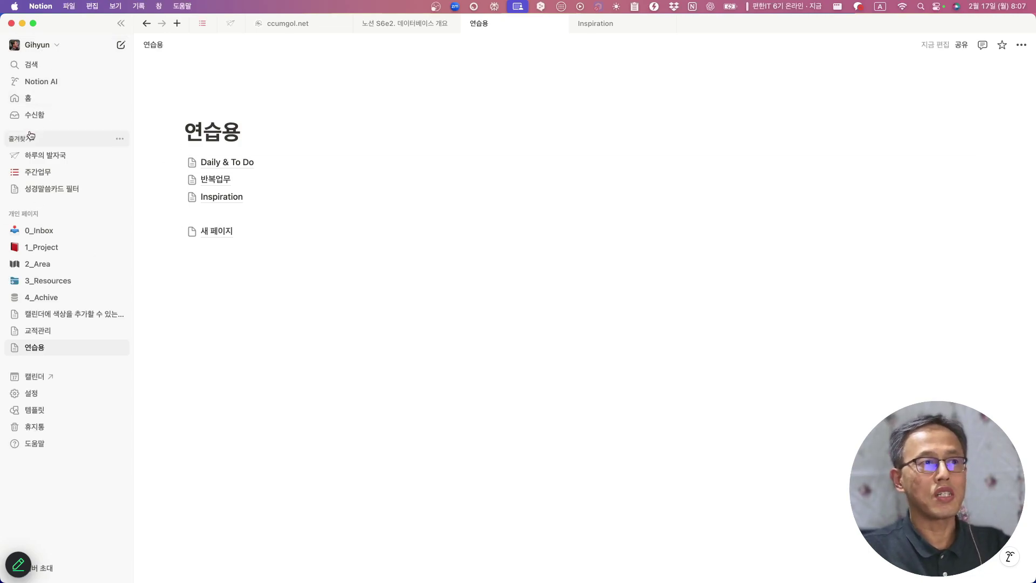
Step: Look through the beginning of the 노션 S6e2. 데이터베이스 개요 page at its default width
left_click(404, 23)
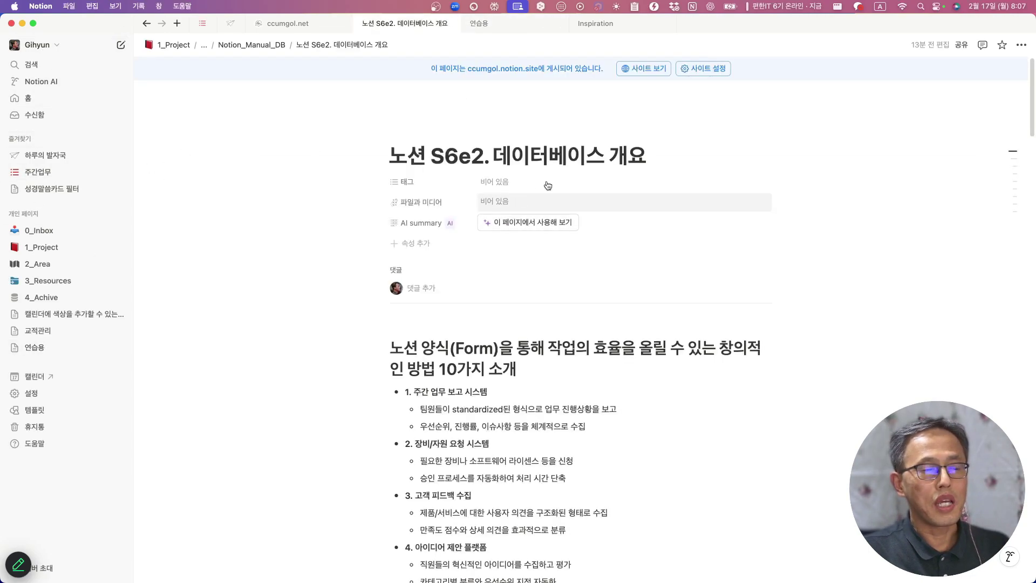
scroll(578, 316, "down", 5)
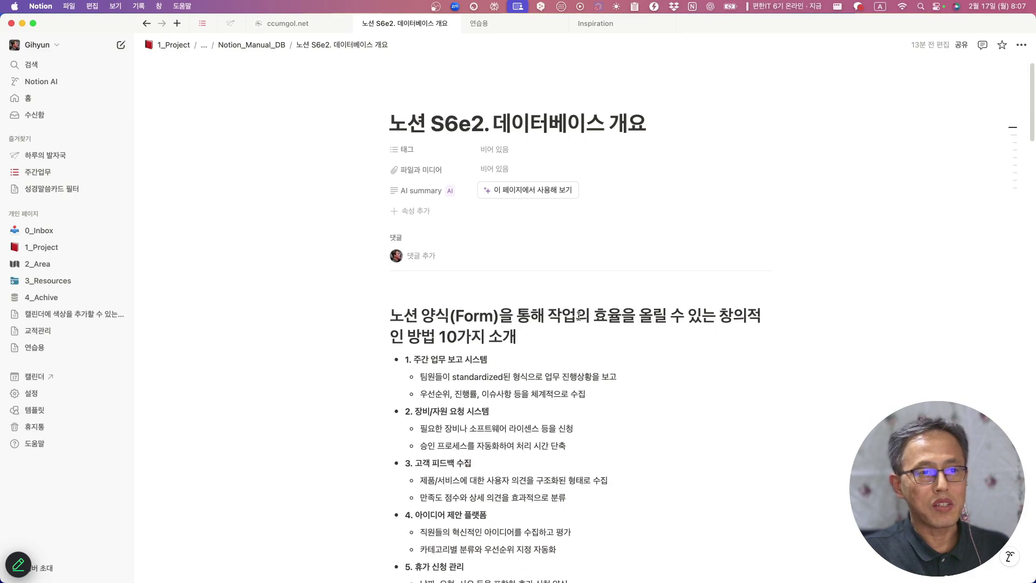
scroll(578, 316, "down", 2)
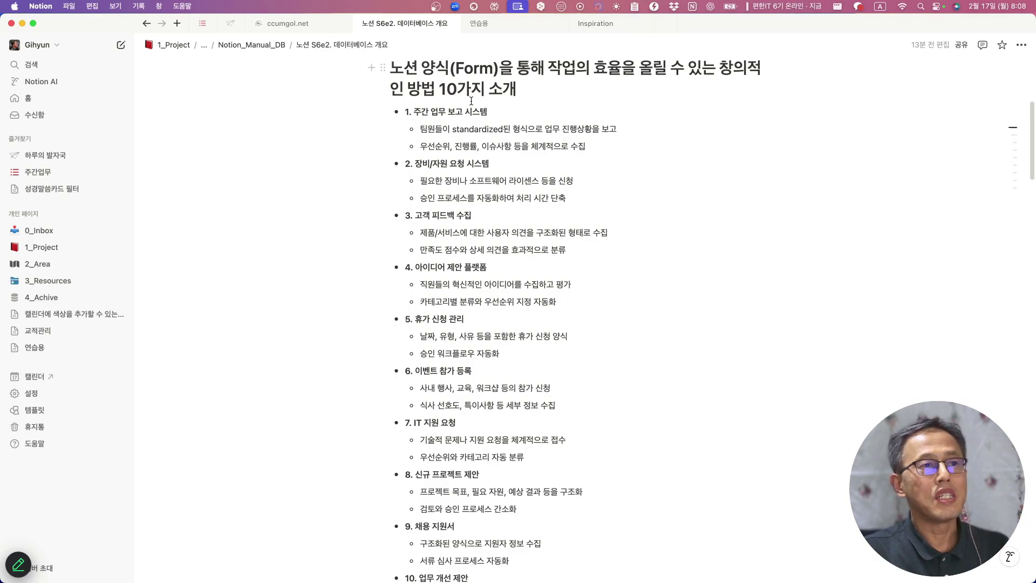
Step: Open the Daily & To Do subpage of 연습용 and turn on 전체 너비 for it
left_click(486, 27)
left_click(226, 163)
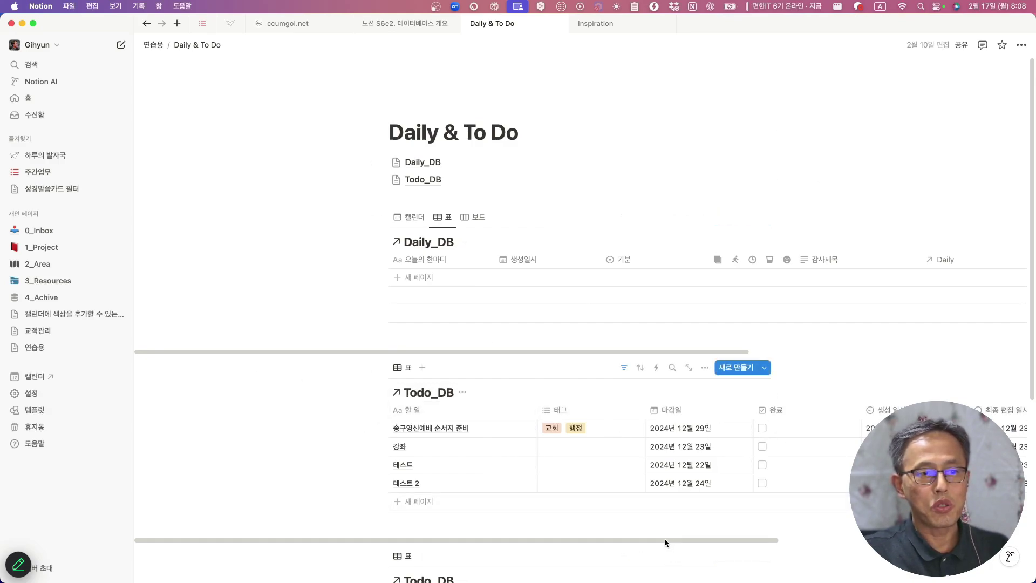
mouse_move(665, 540)
left_mouse_down()
mouse_move(912, 540)
mouse_move(681, 538)
left_mouse_up()
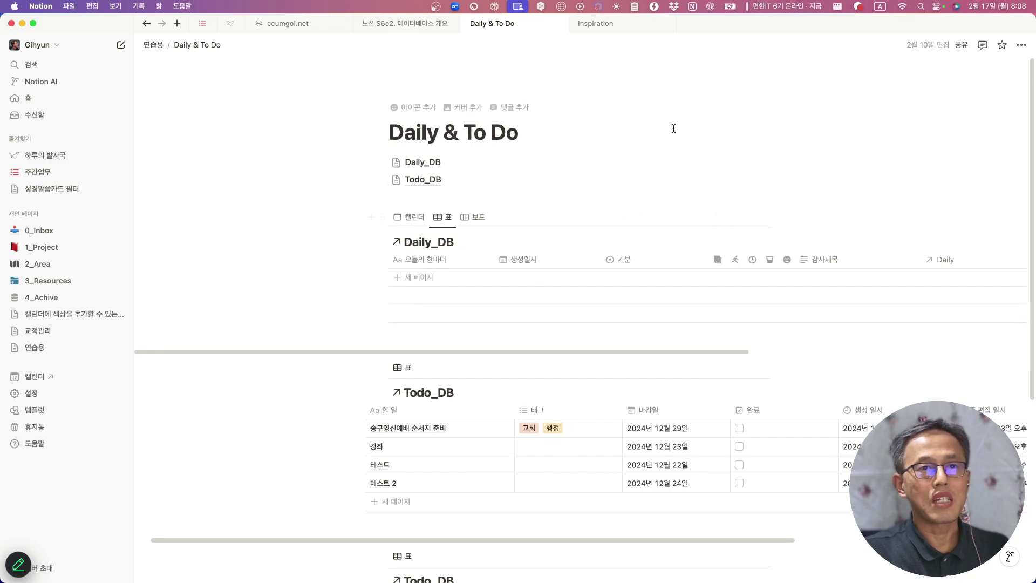
left_click(1022, 47)
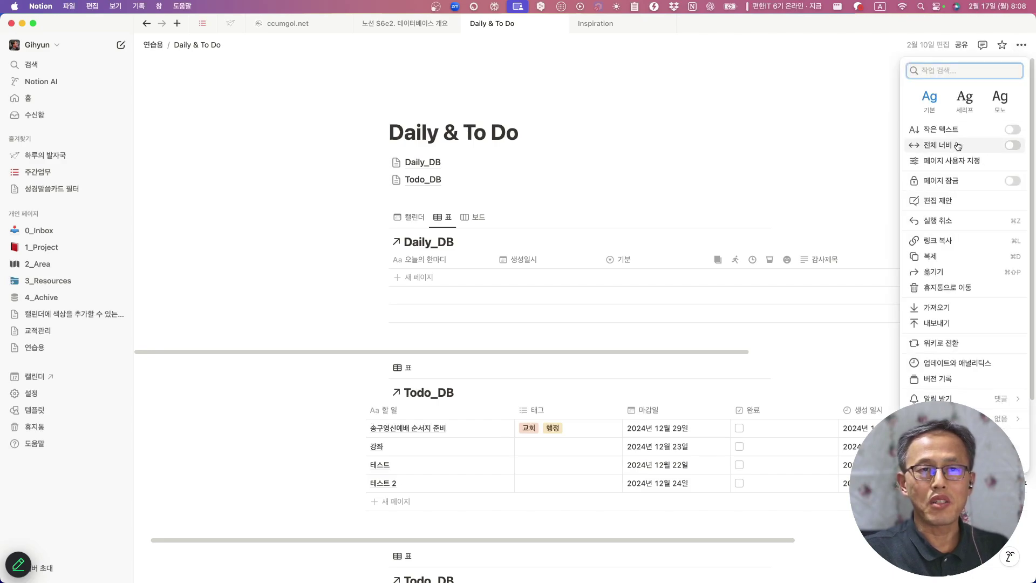
left_click(1014, 145)
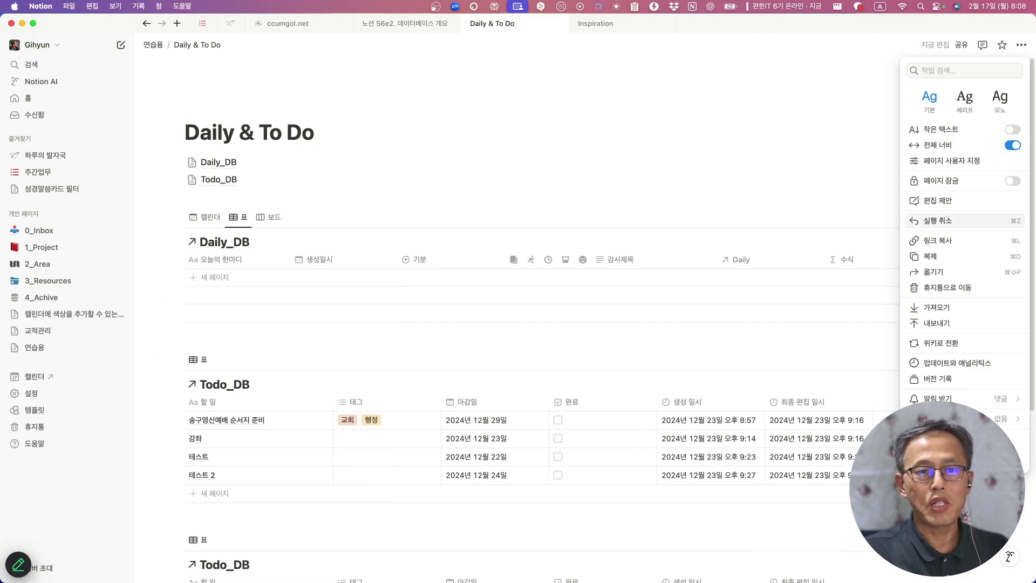
key("Escape")
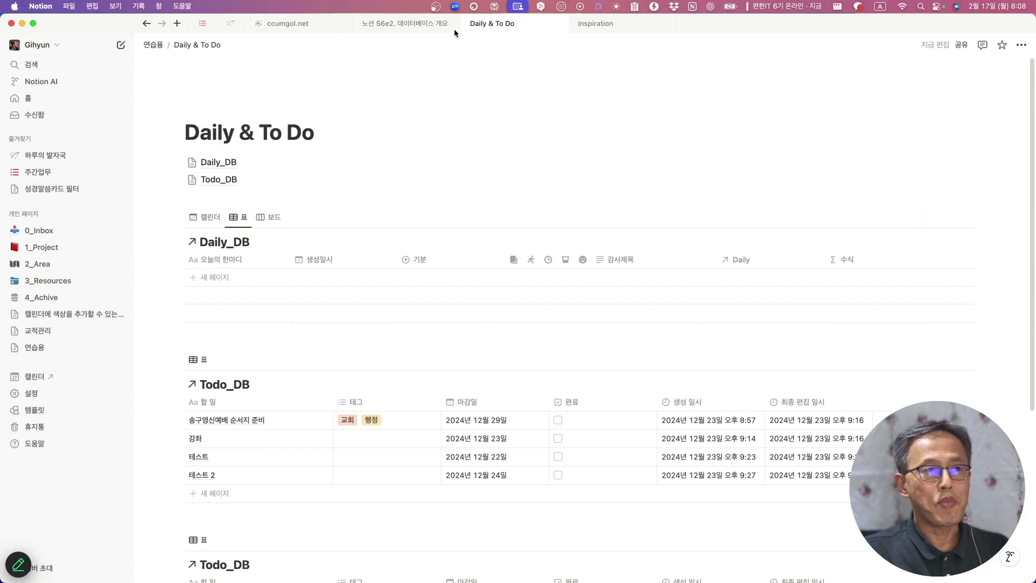
Step: Turn on 전체 너비 for the 노션 S6e2. 데이터베이스 개요 page and look over its text at that width
left_click(414, 25)
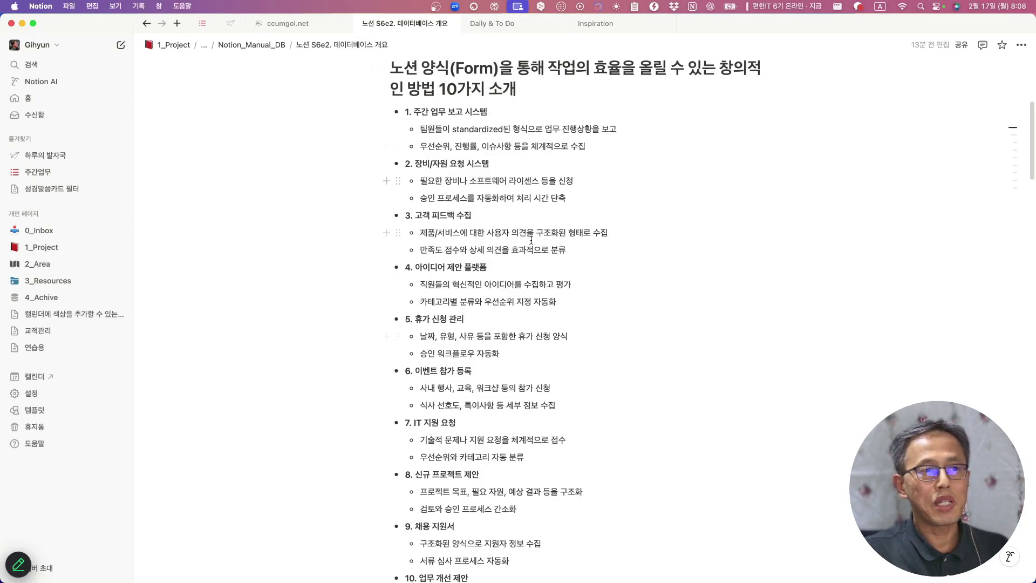
left_click(1023, 47)
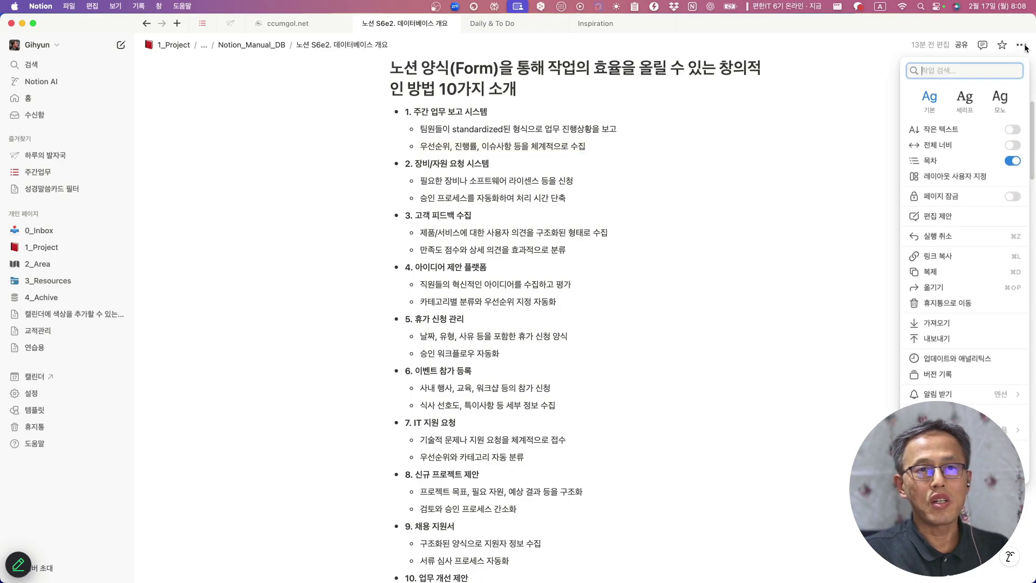
left_click(1013, 146)
left_click(807, 282)
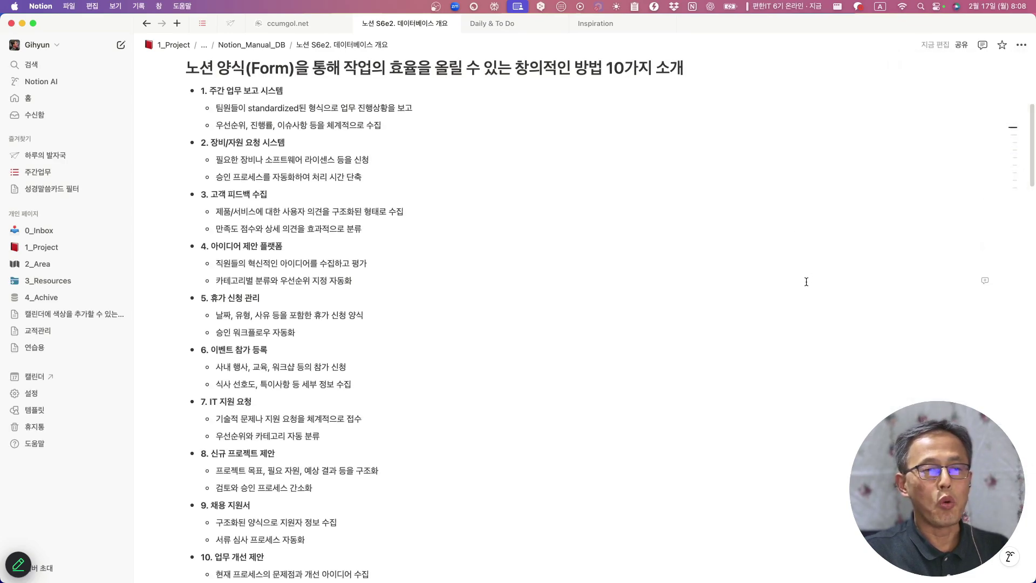
scroll(807, 282, "down", 5)
scroll(806, 281, "down", 6)
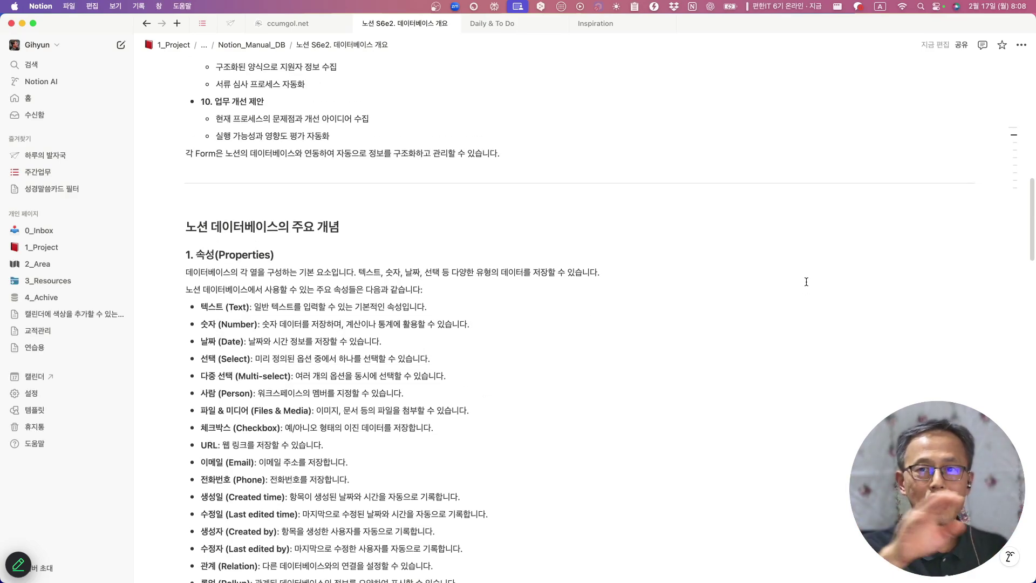
scroll(806, 282, "up", 15)
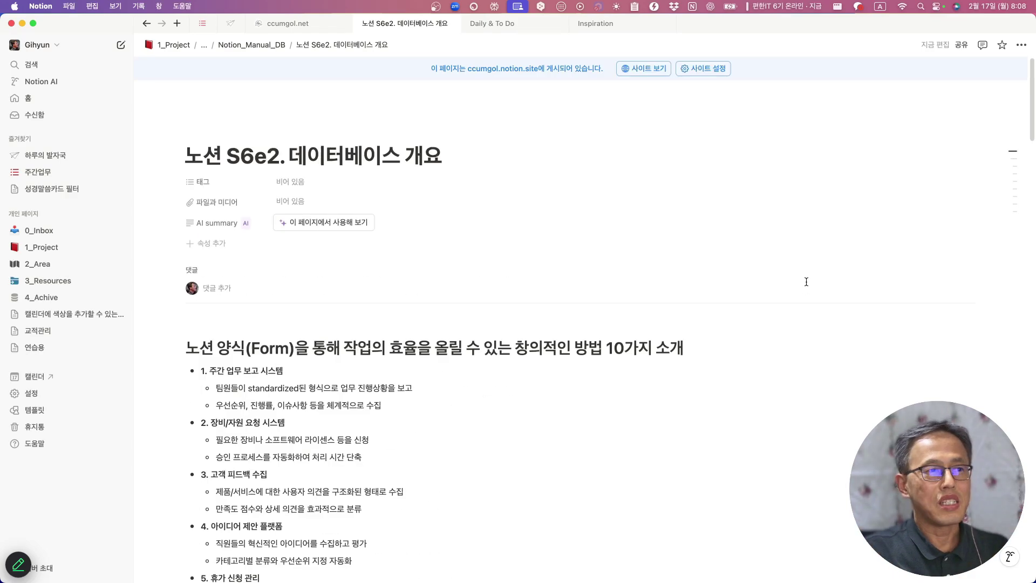
Step: Turn 전체 너비 back off for the 노션 S6e2. 데이터베이스 개요 page
left_click(1021, 45)
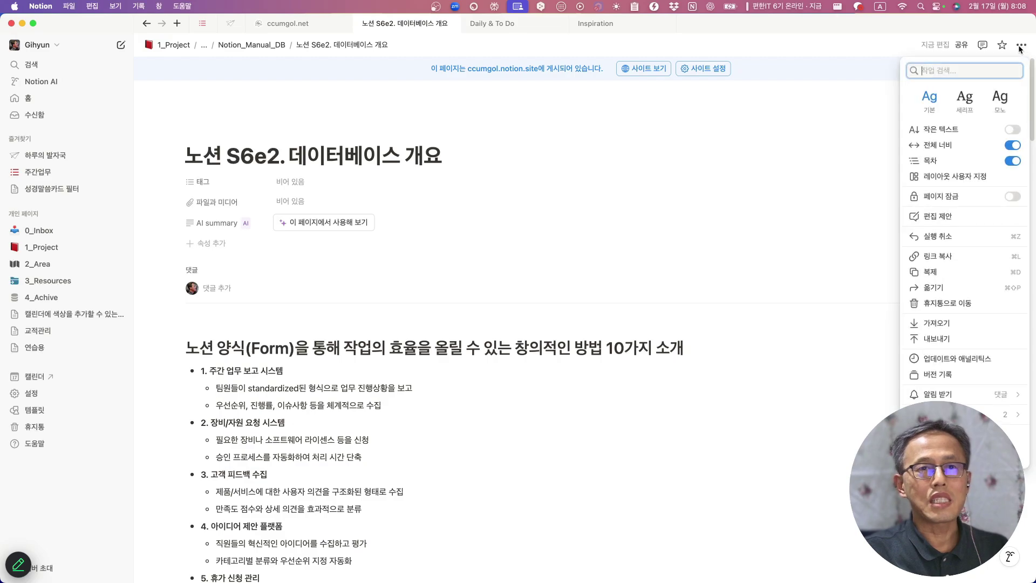
left_click(1012, 145)
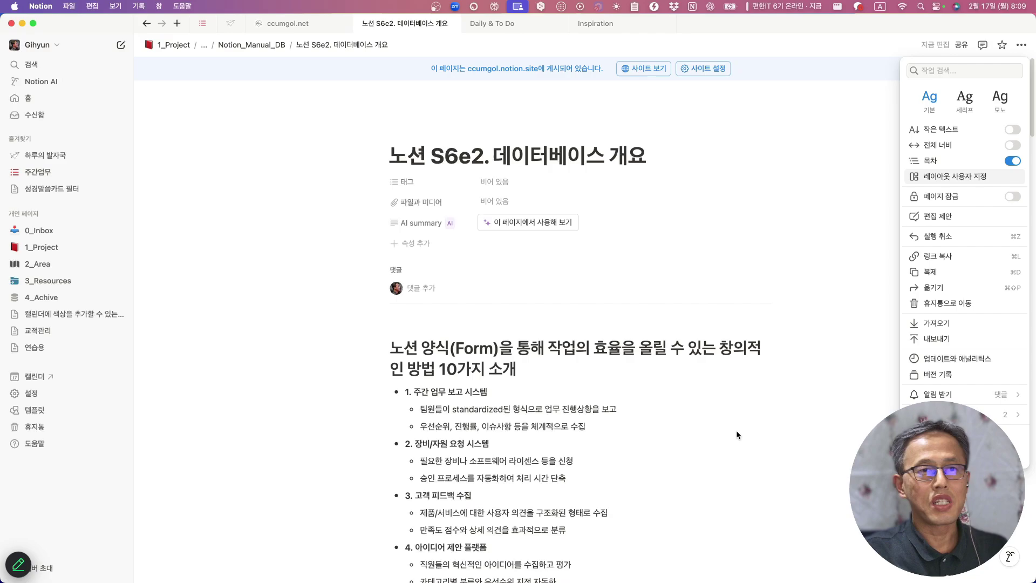
left_click(754, 413)
Step: Return to the Daily & To Do page and check its 전체 너비 option
left_click(508, 26)
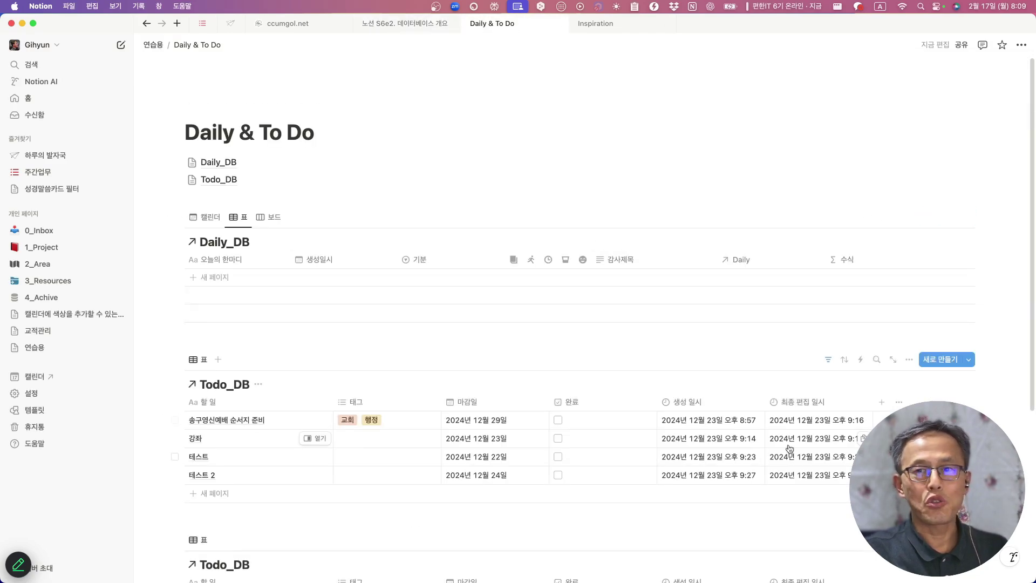
left_click(1021, 45)
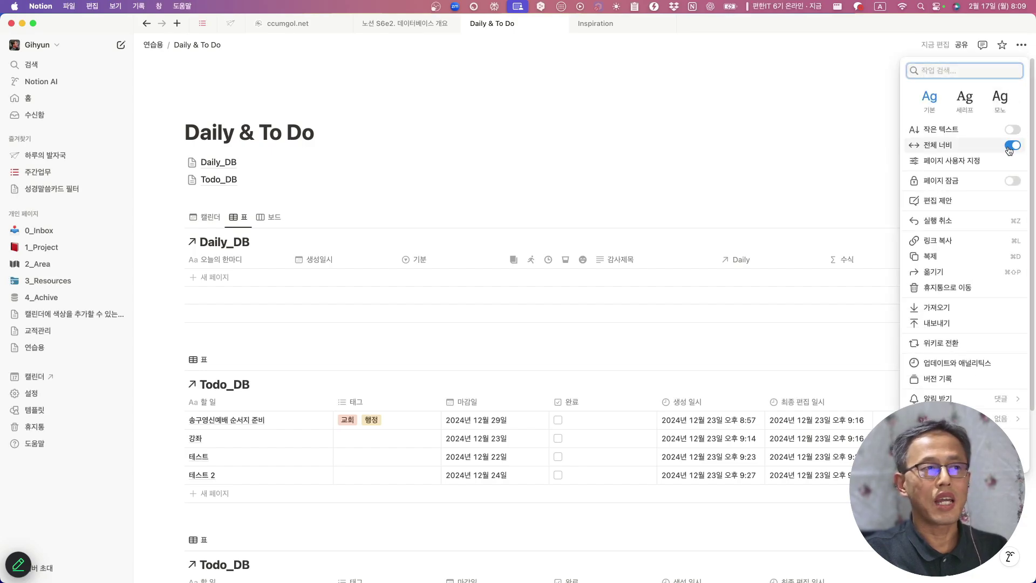
left_click(814, 137)
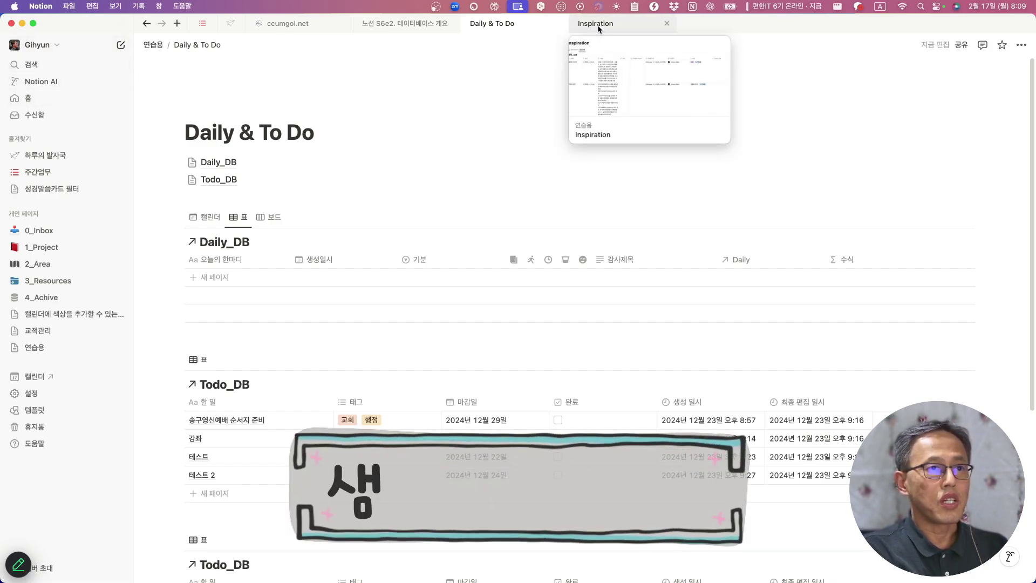
Step: Go to the 연습용 page, then create a new page under 개인 페이지 and title it 메모기록
left_click(39, 350)
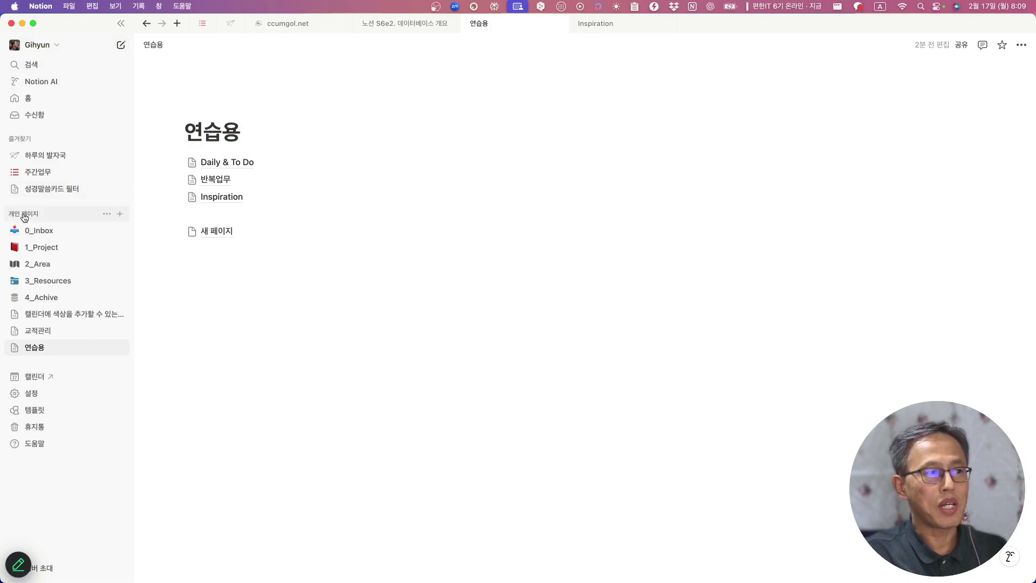
left_click(121, 215)
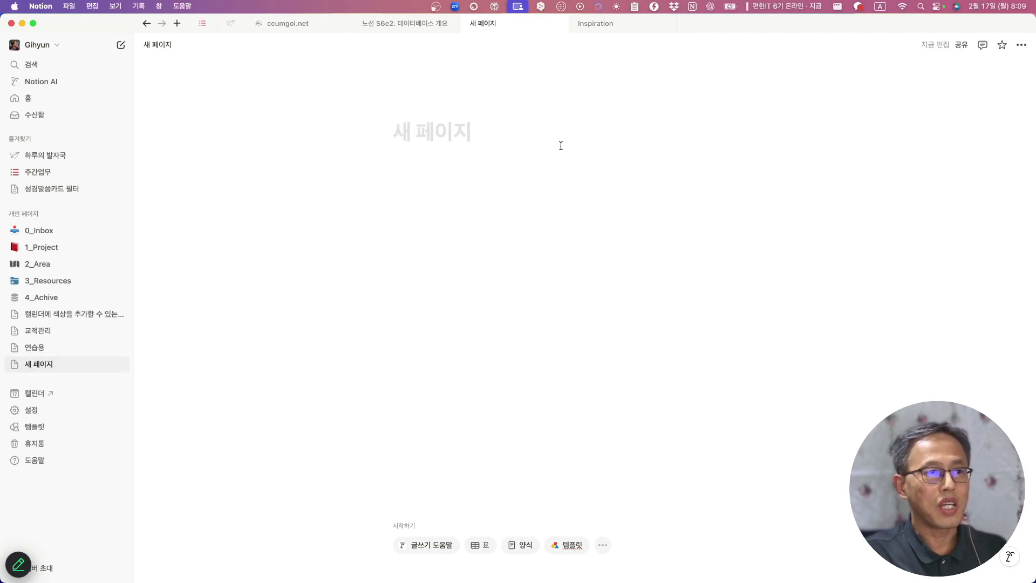
type("메모기록")
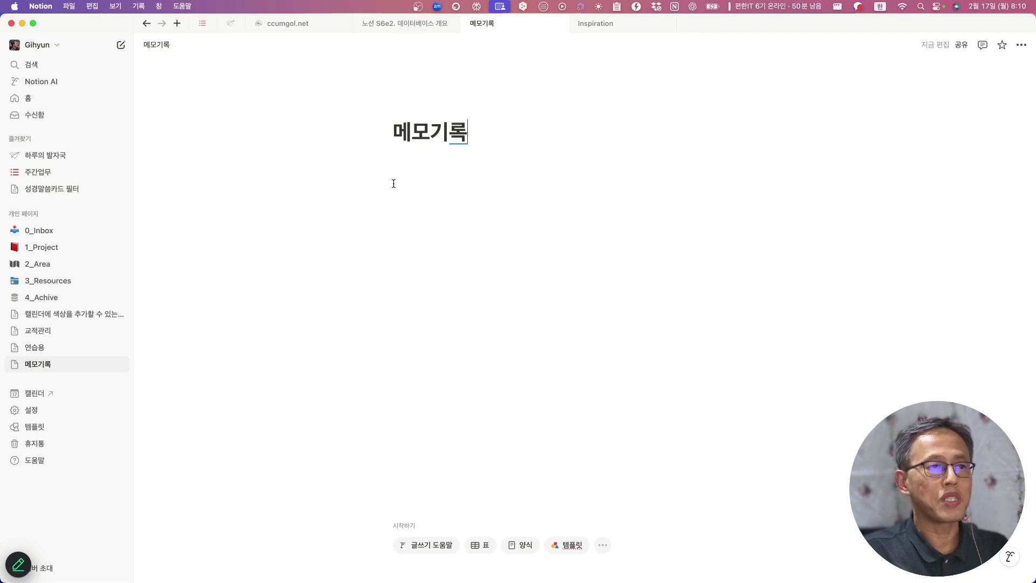
key("Return")
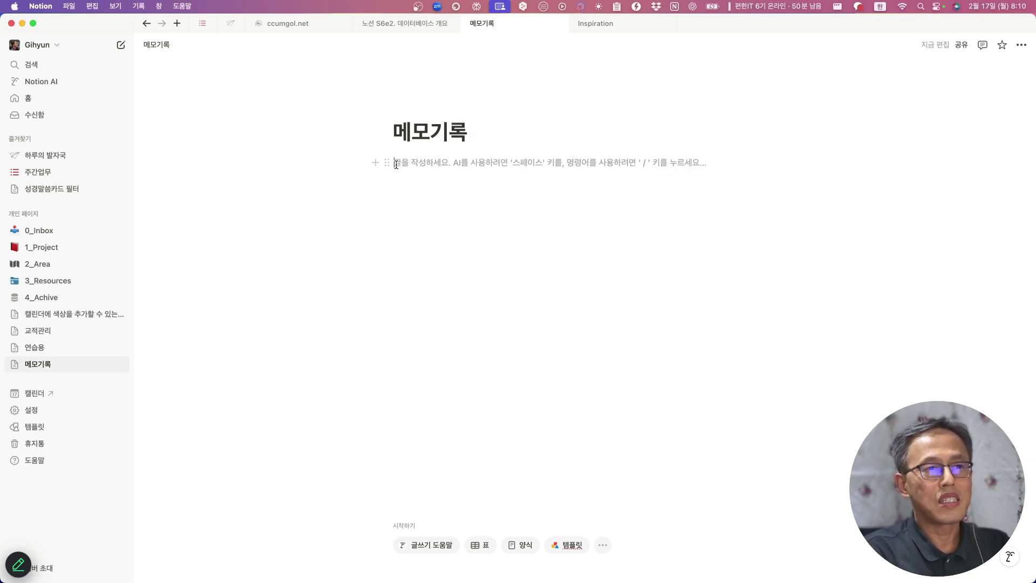
Step: Insert a 양식 database block in the body of the 메모기록 page
type("/")
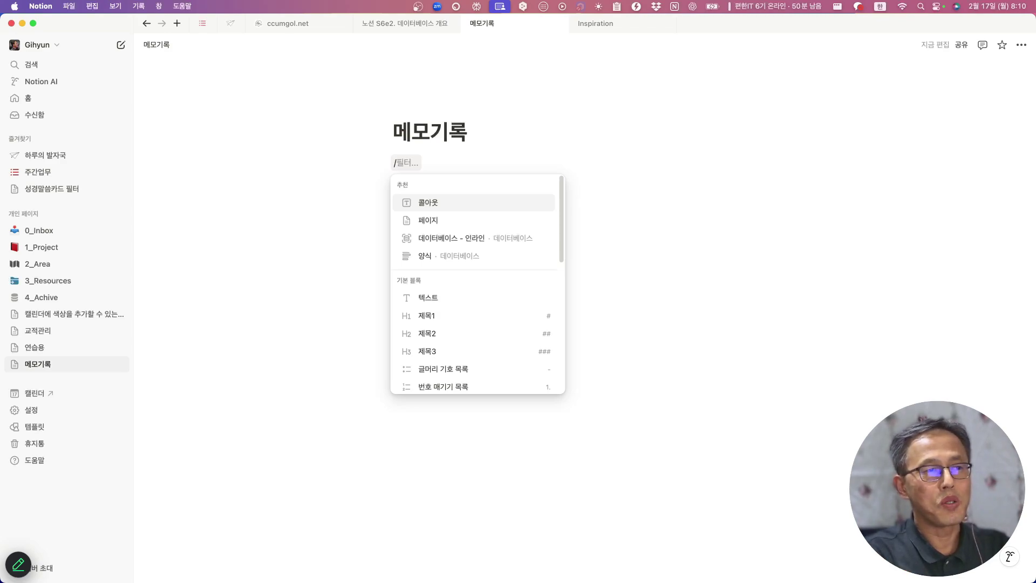
type("양시")
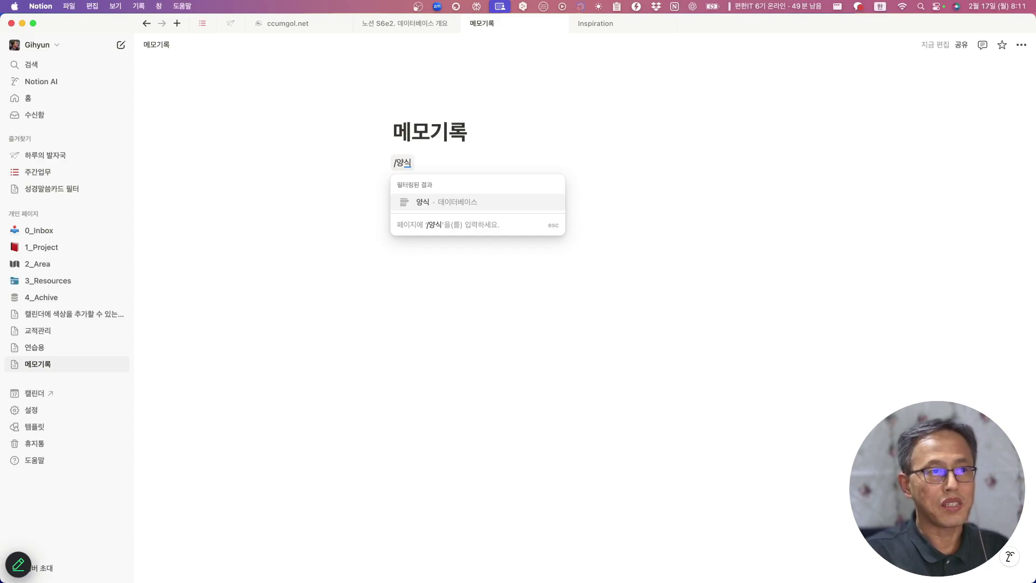
key("Return")
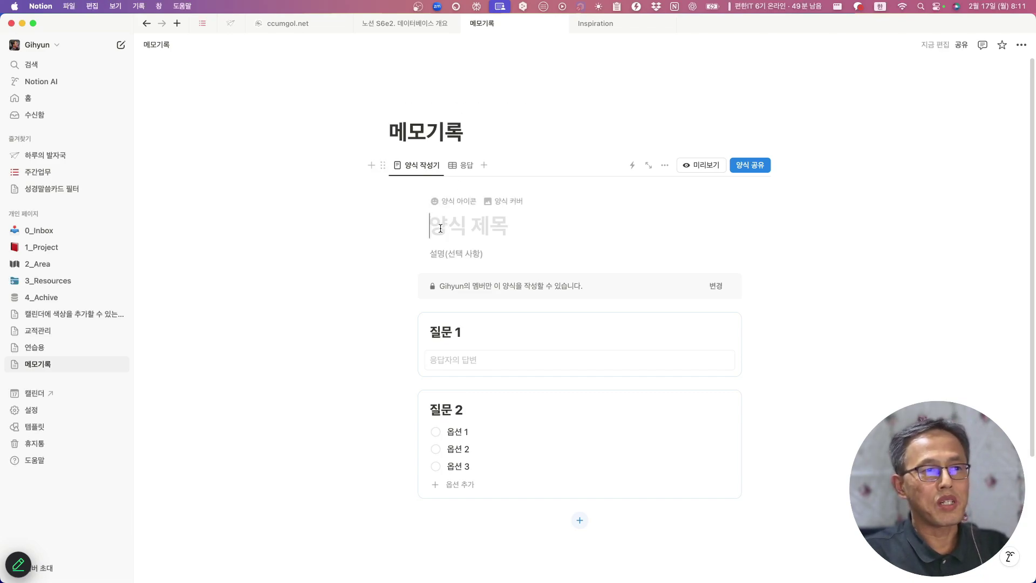
Step: Open the Inspiration subpage of 연습용 to view its 메모_DB form responses
left_click(36, 351)
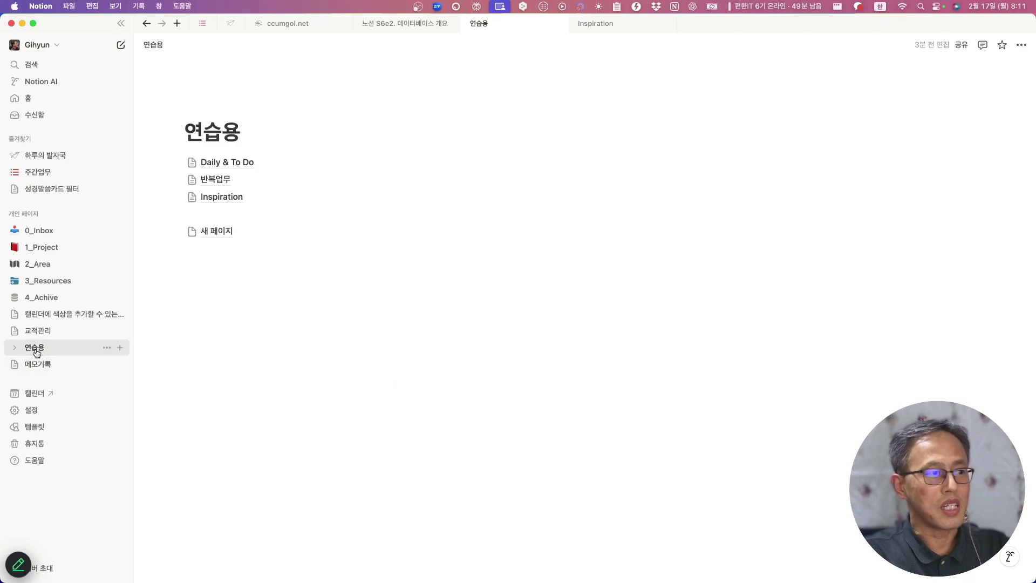
left_click(227, 197)
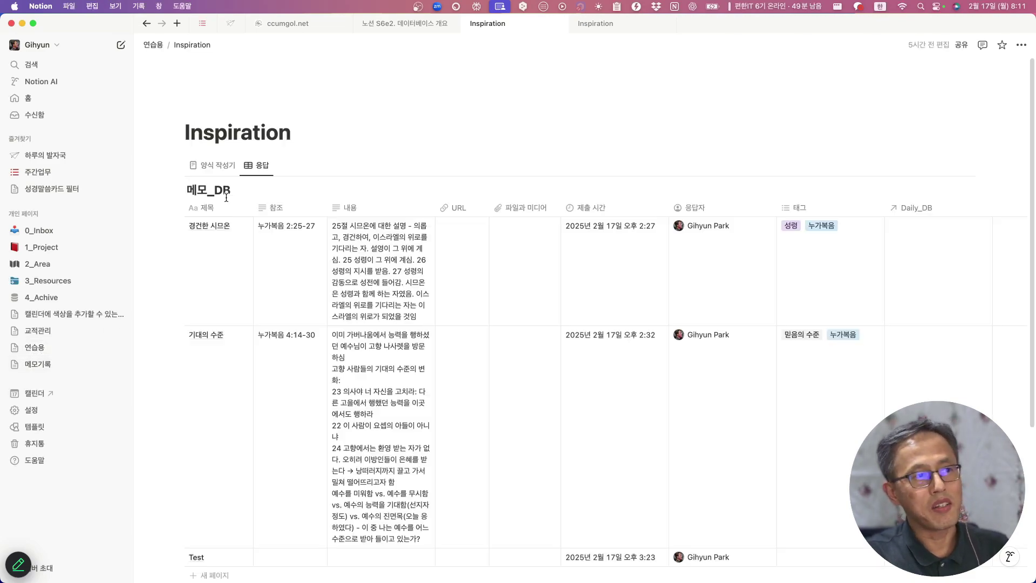
Step: Return to the 메모기록 page and title its form Memo
scroll(526, 416, "down", 1)
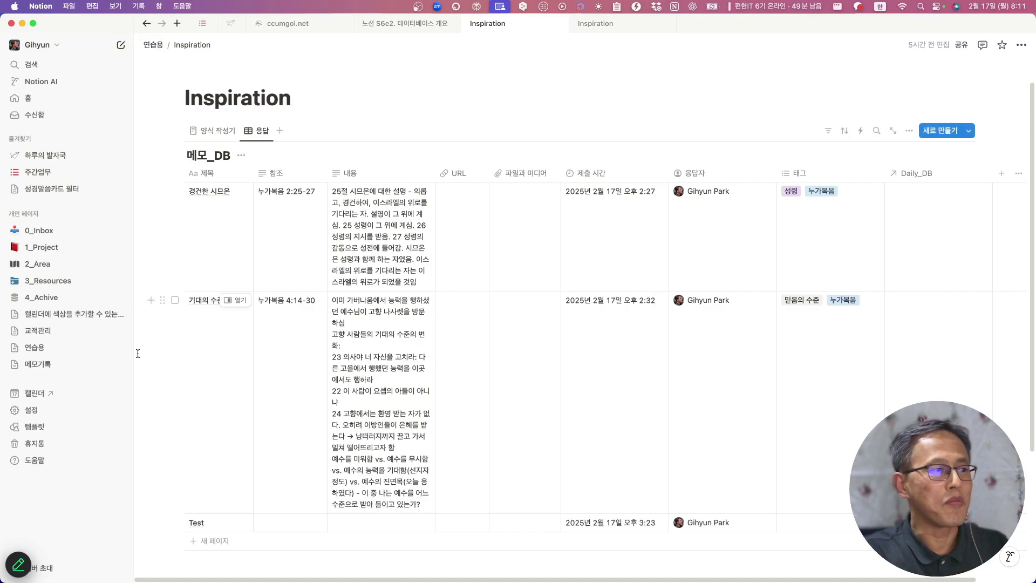
left_click(40, 365)
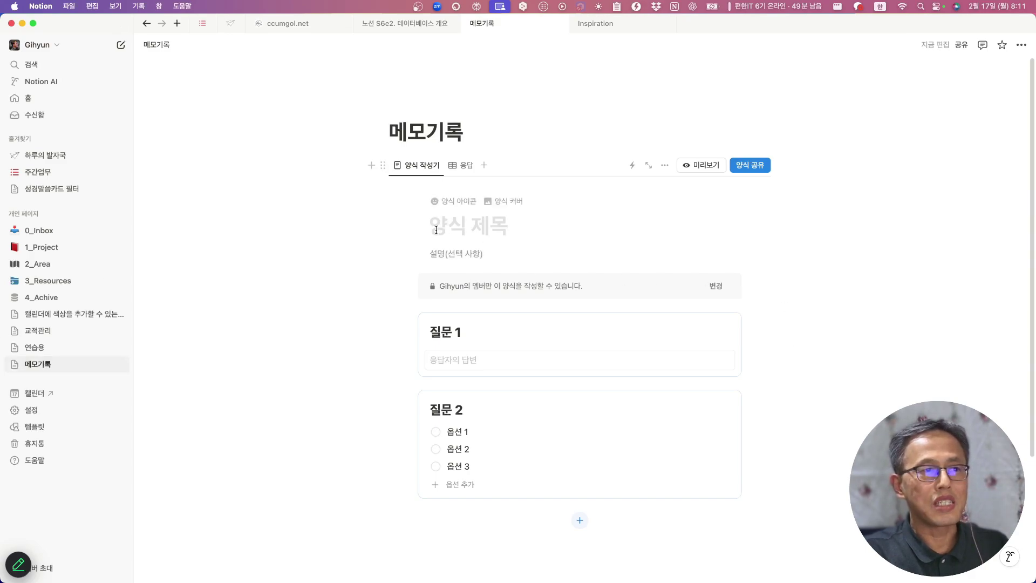
key("Caps_Lock")
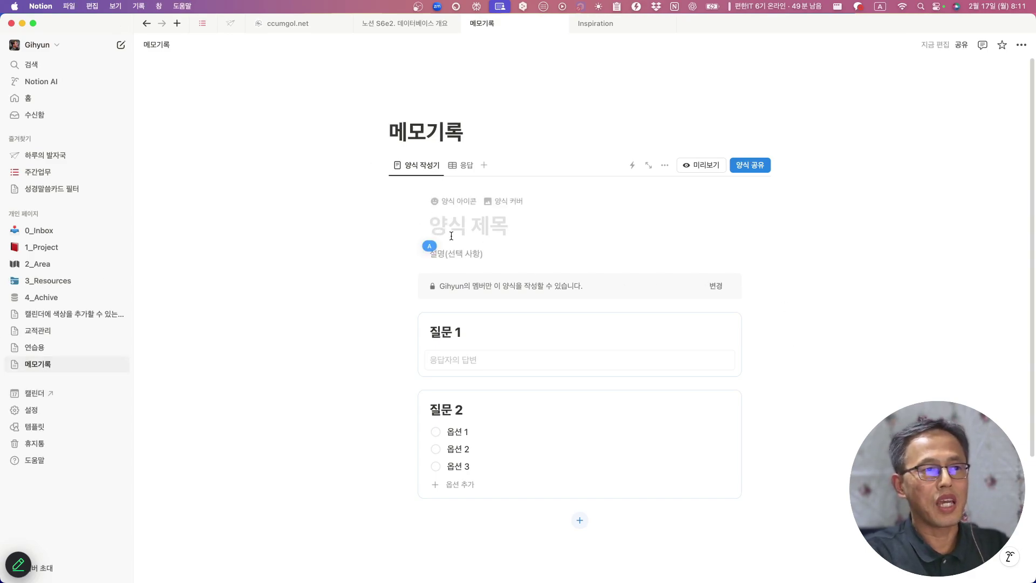
type("Memo")
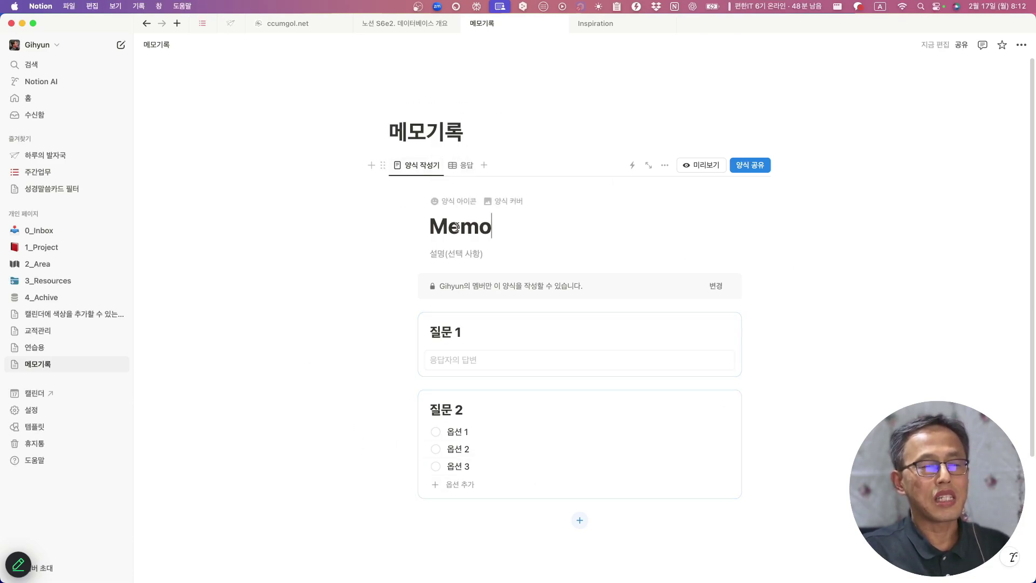
Step: Rename the form's first question, 질문 1, to 주제
scroll(491, 232, "down", 2)
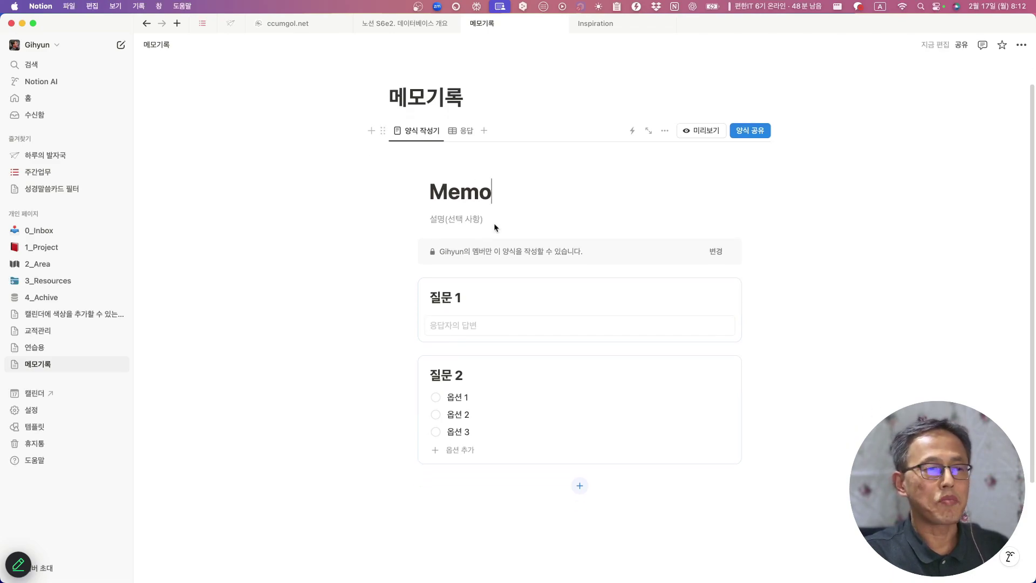
left_click(462, 297)
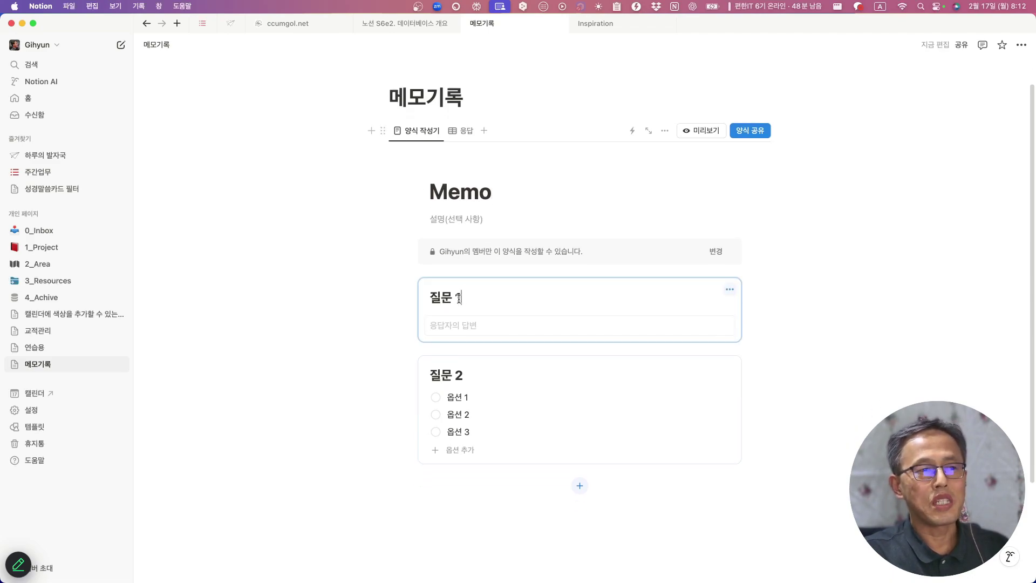
key("super+a")
key("BackSpace")
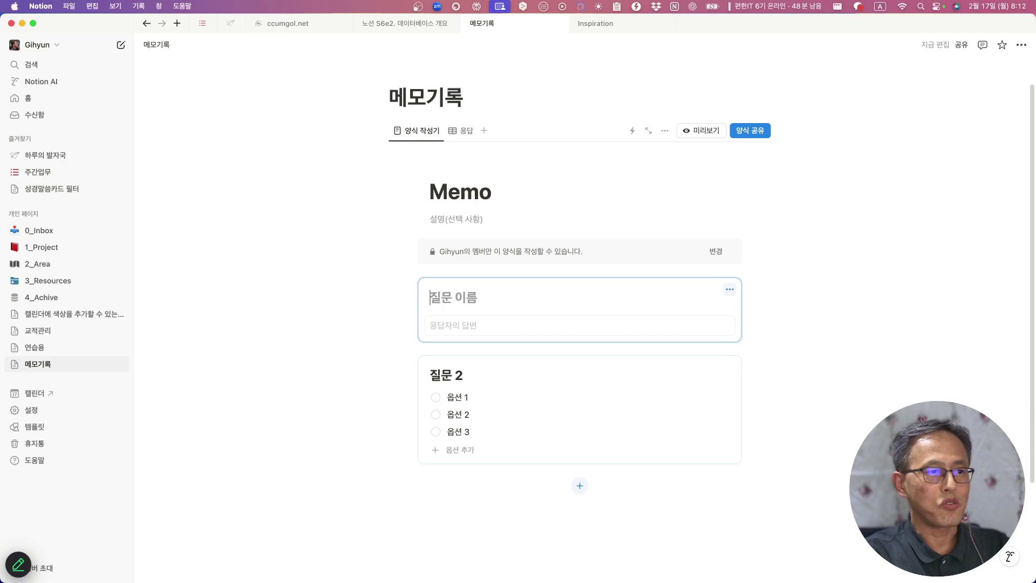
key("ctrl+space")
type("주제")
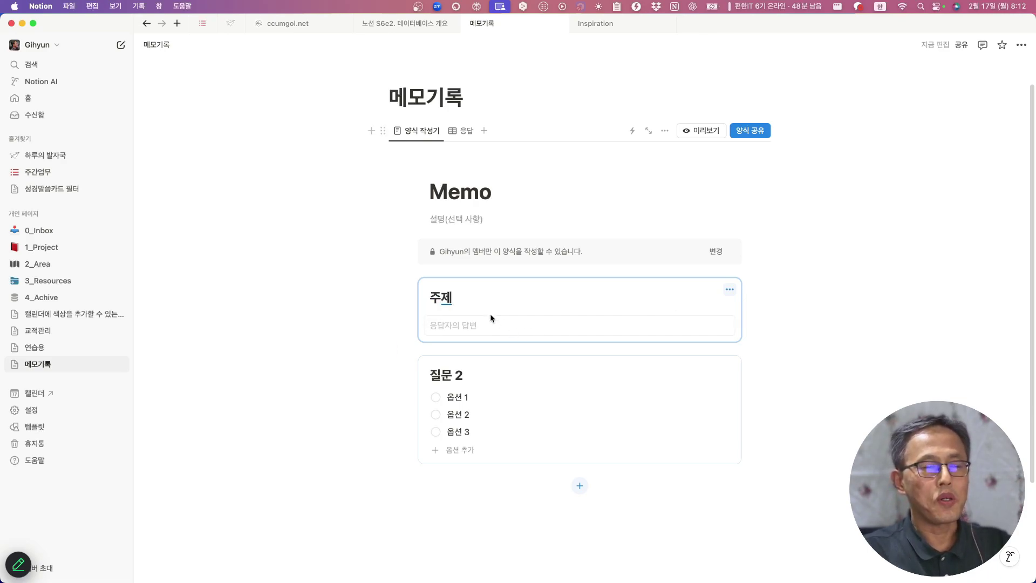
left_click(585, 345)
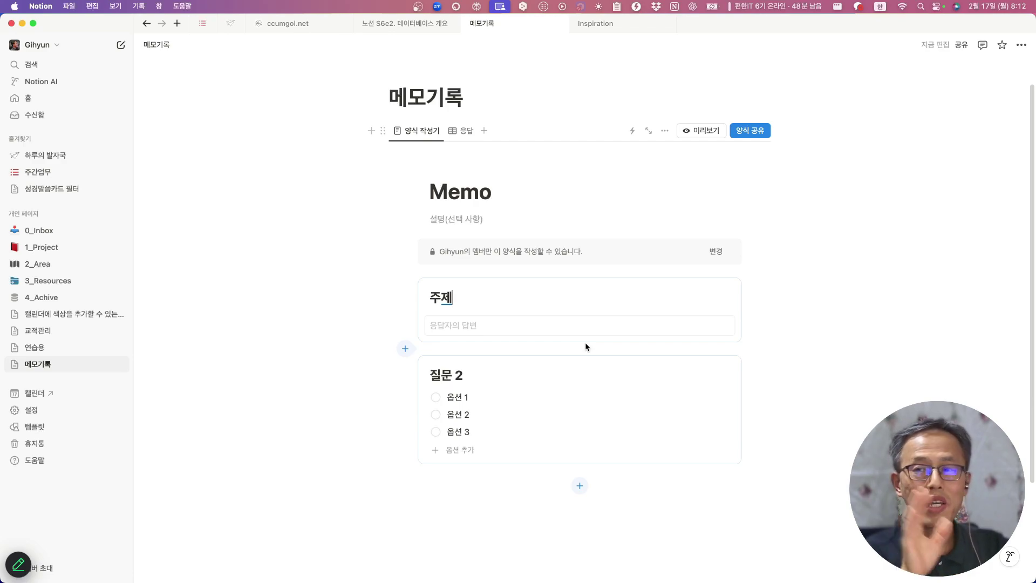
left_click(585, 342)
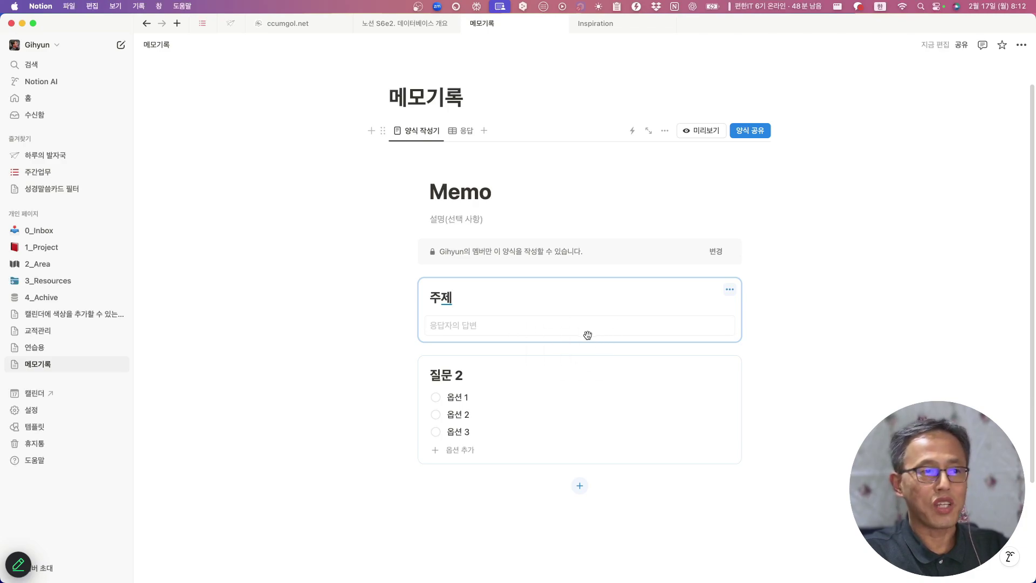
Step: Change the second question's type from multiple choice to 텍스트 and rename it 내용
left_click(730, 368)
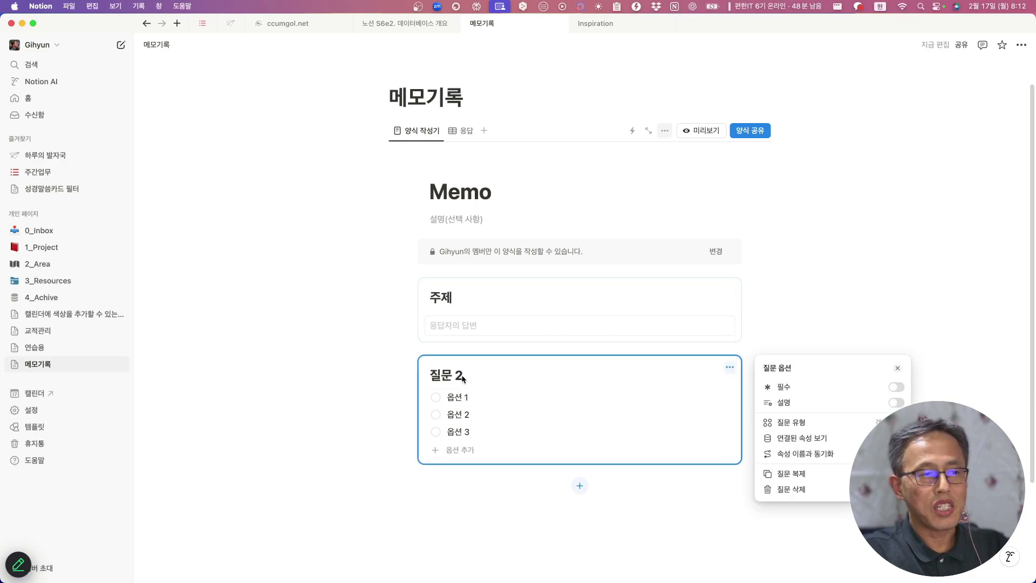
left_click(463, 378)
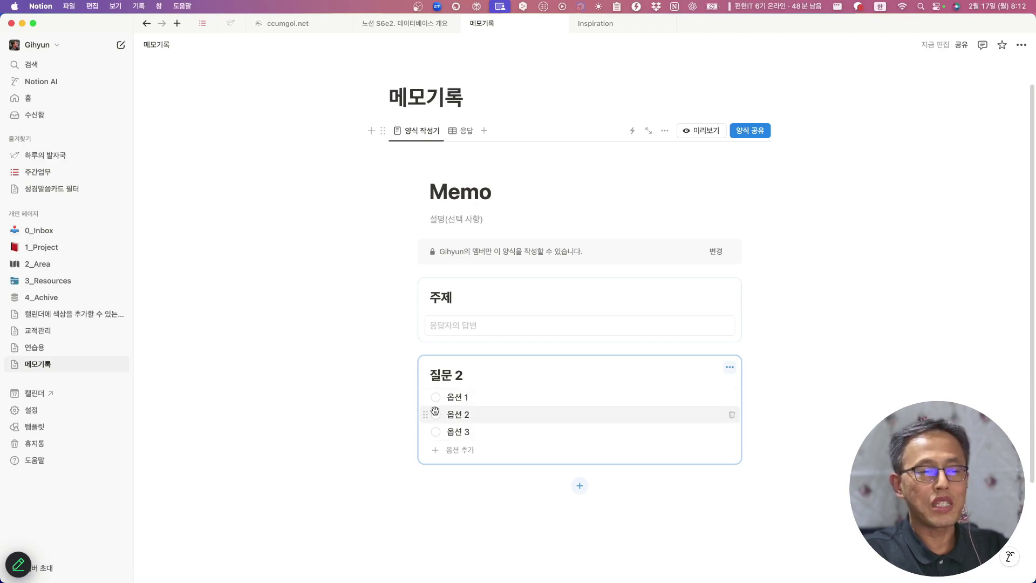
left_click(730, 367)
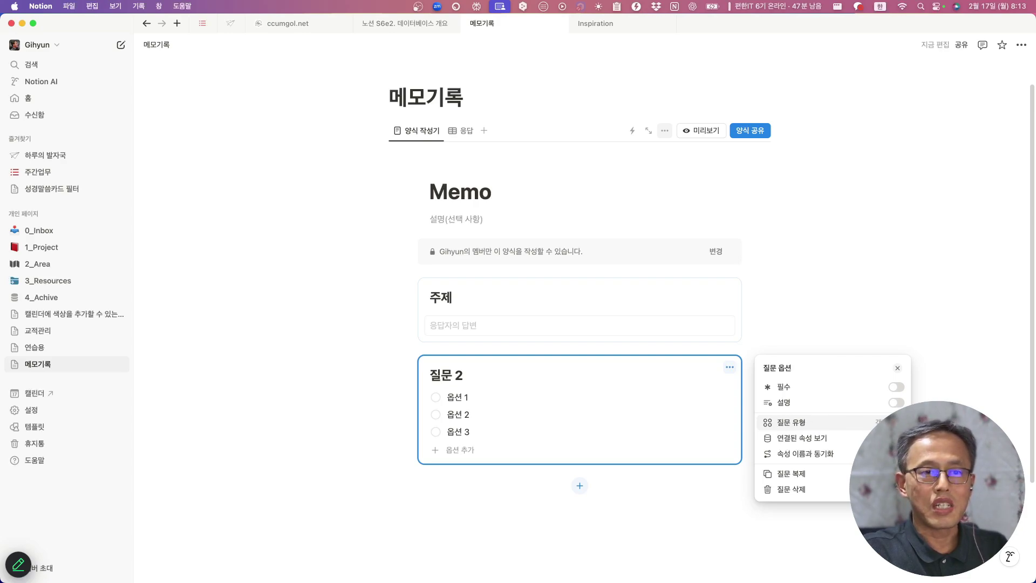
left_click(866, 422)
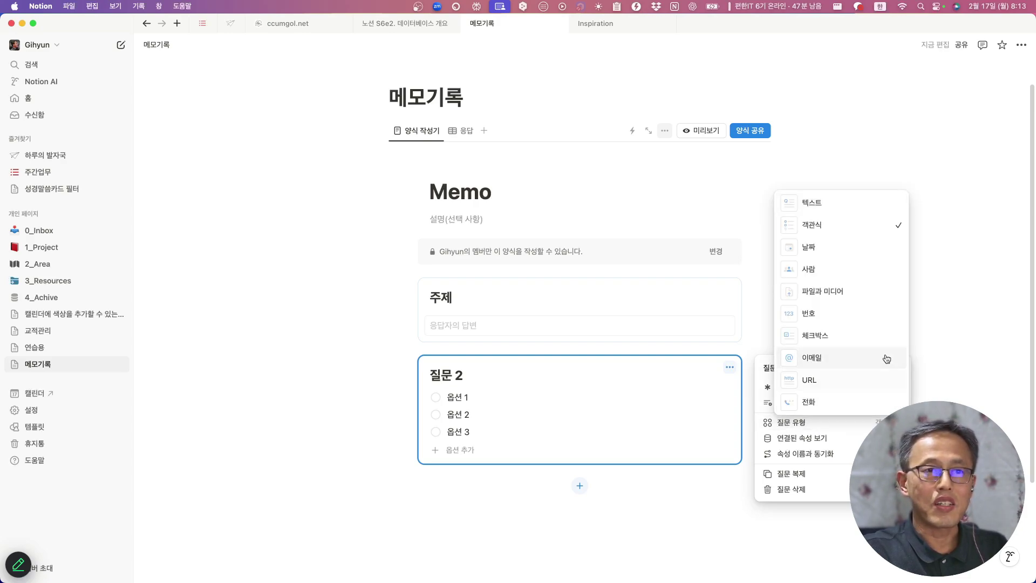
left_click(843, 209)
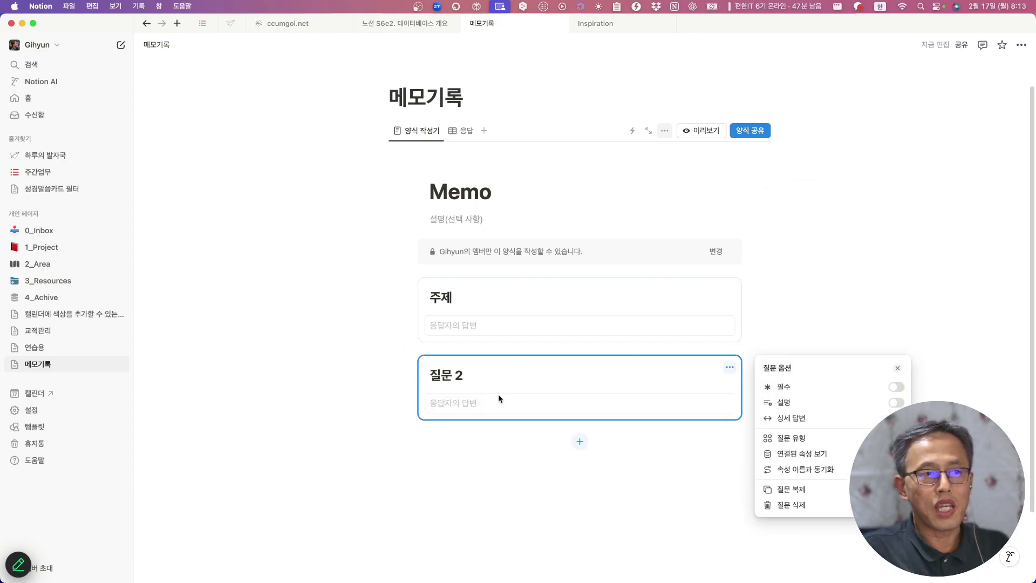
left_click_drag(463, 375, 432, 373)
type("내용")
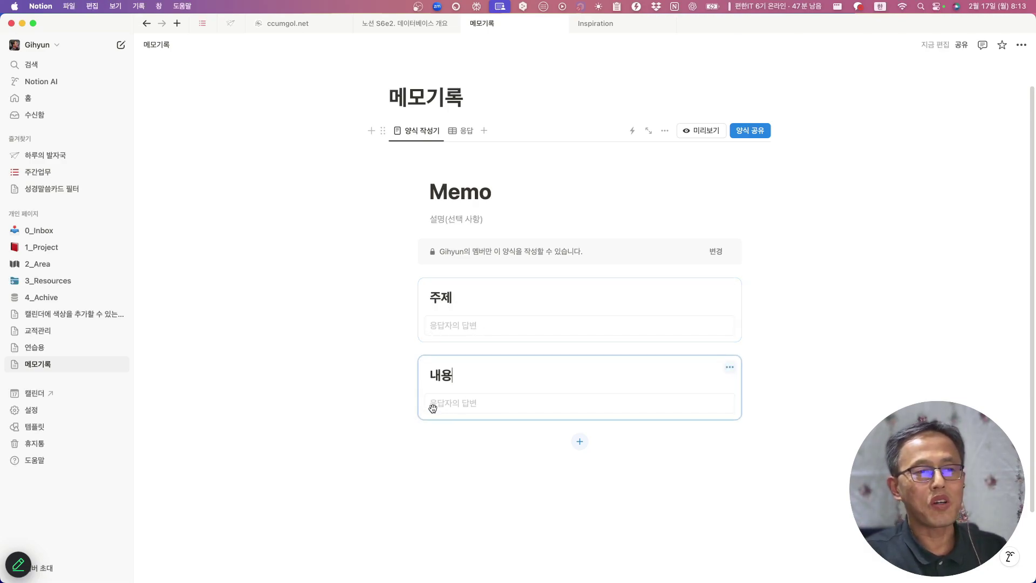
Step: Add a URL question below 내용, keeping its default name
left_click(580, 443)
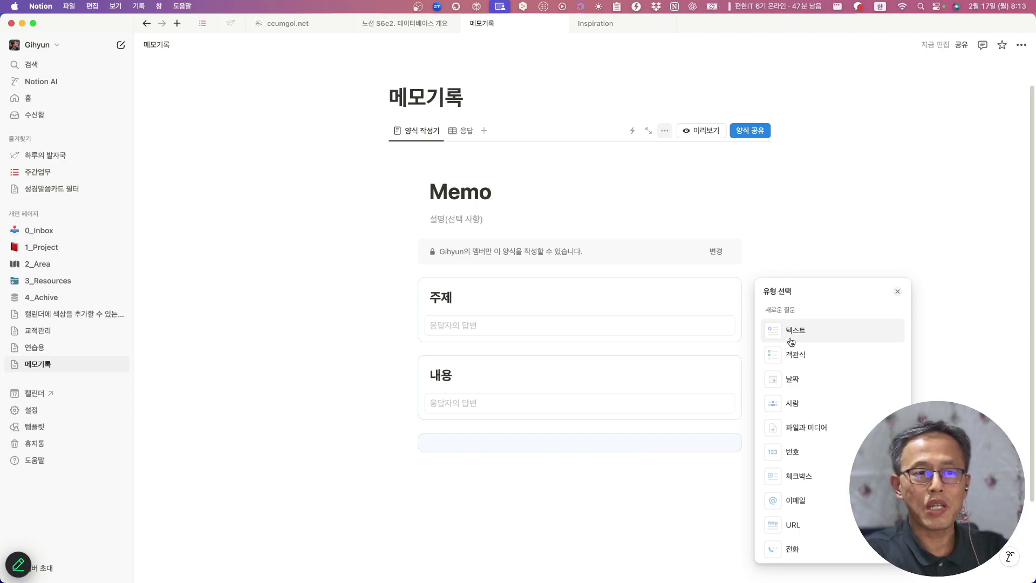
left_click(794, 528)
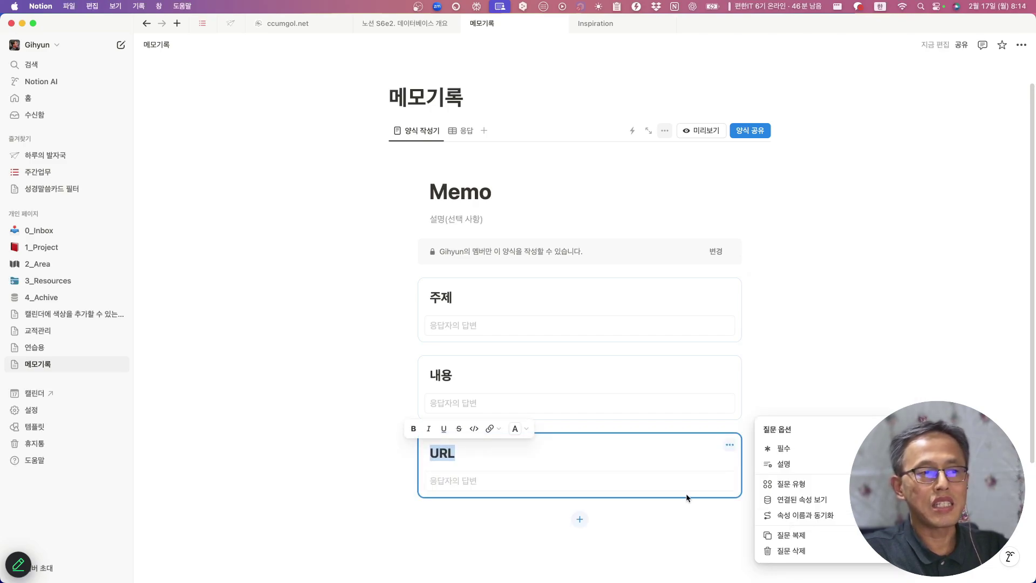
left_click(342, 461)
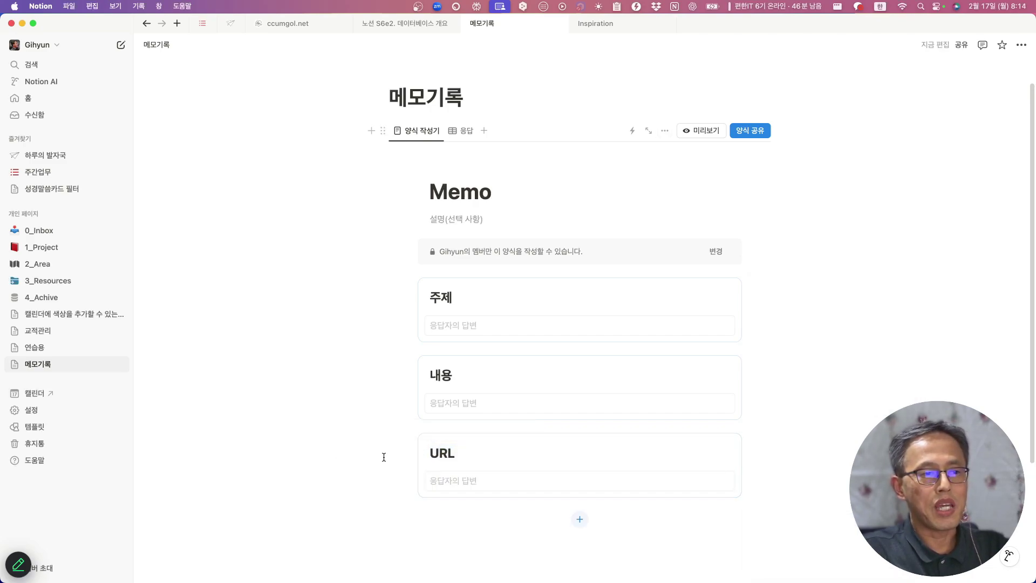
Step: Add a 파일과 미디어 question at the end of the form, keeping its default name
scroll(383, 458, "down", 5)
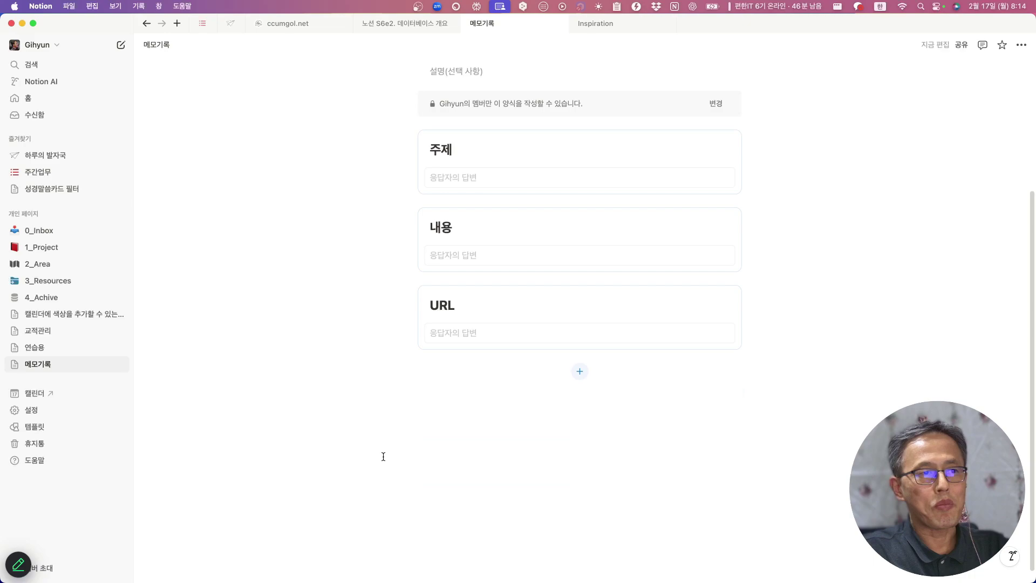
left_click(581, 379)
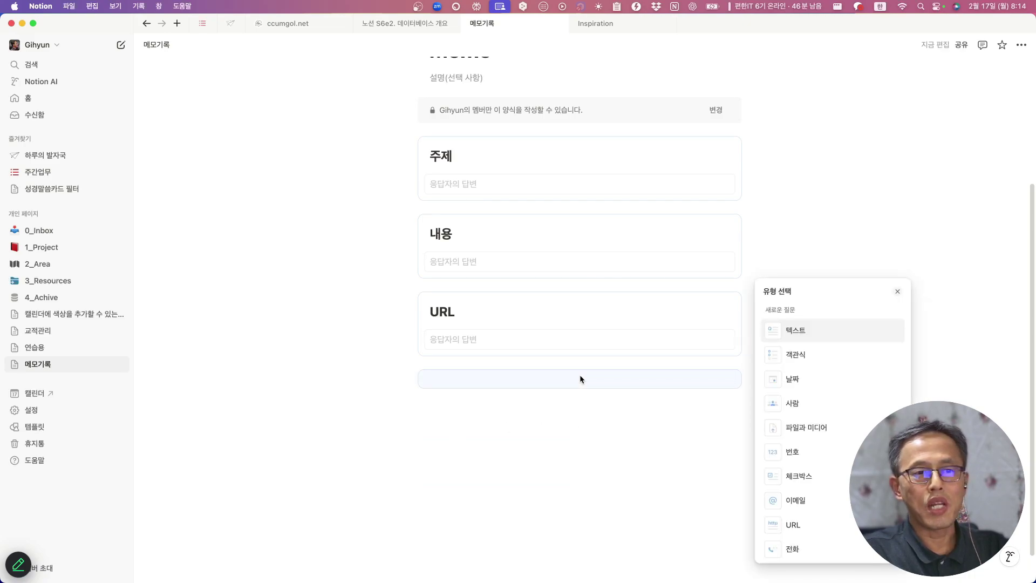
left_click(811, 431)
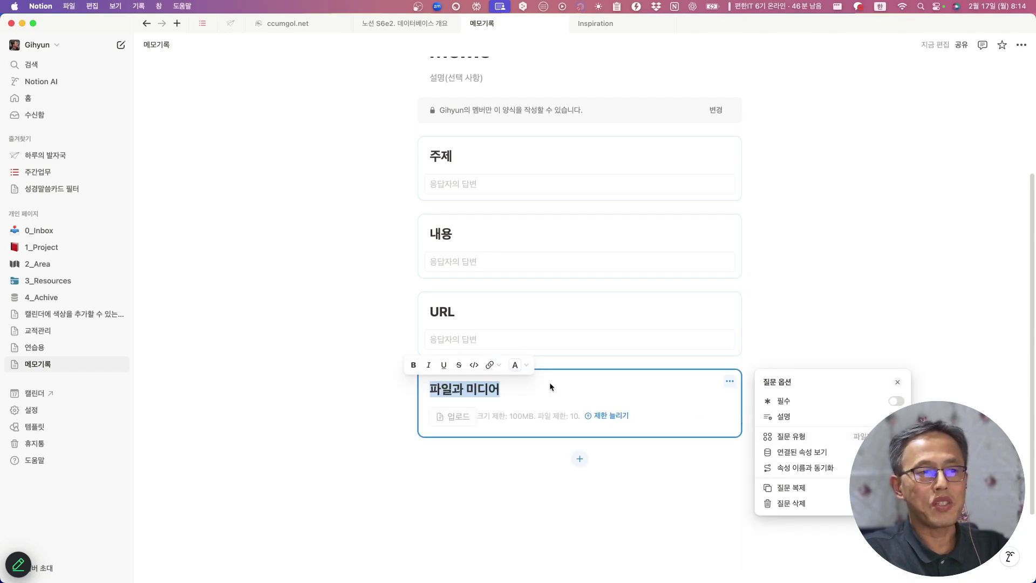
left_click(355, 383)
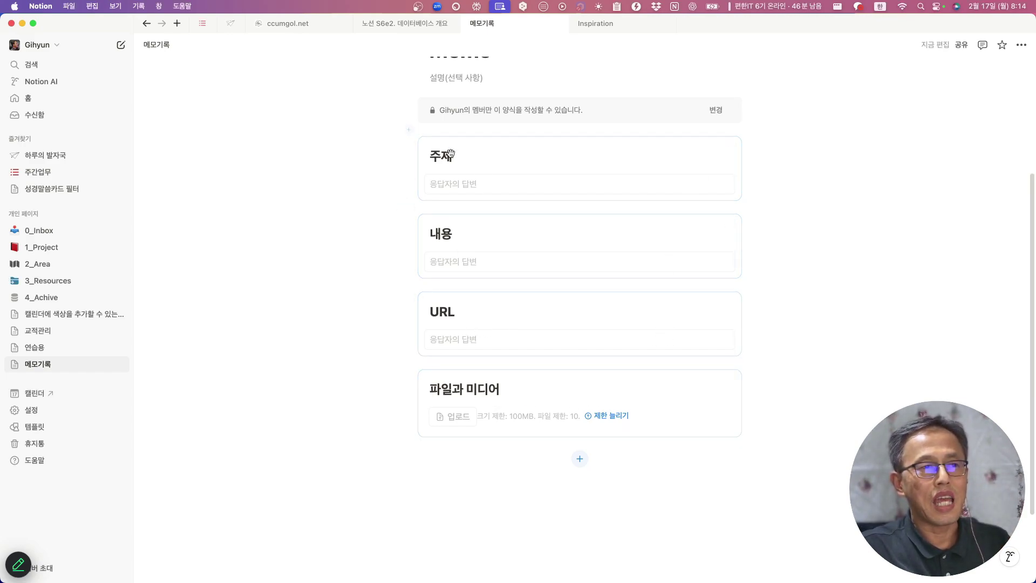
Step: Make the Memo form public by setting who can fill it in to 링크가 있는 웹의 모든 사용자
scroll(651, 334, "up", 1)
scroll(652, 334, "up", 4)
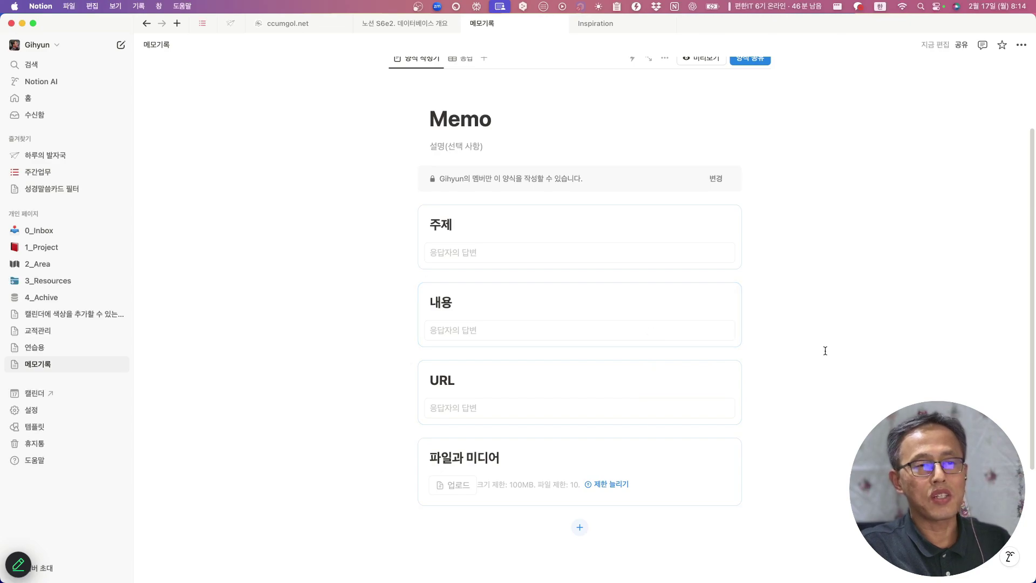
scroll(801, 376, "up", 2)
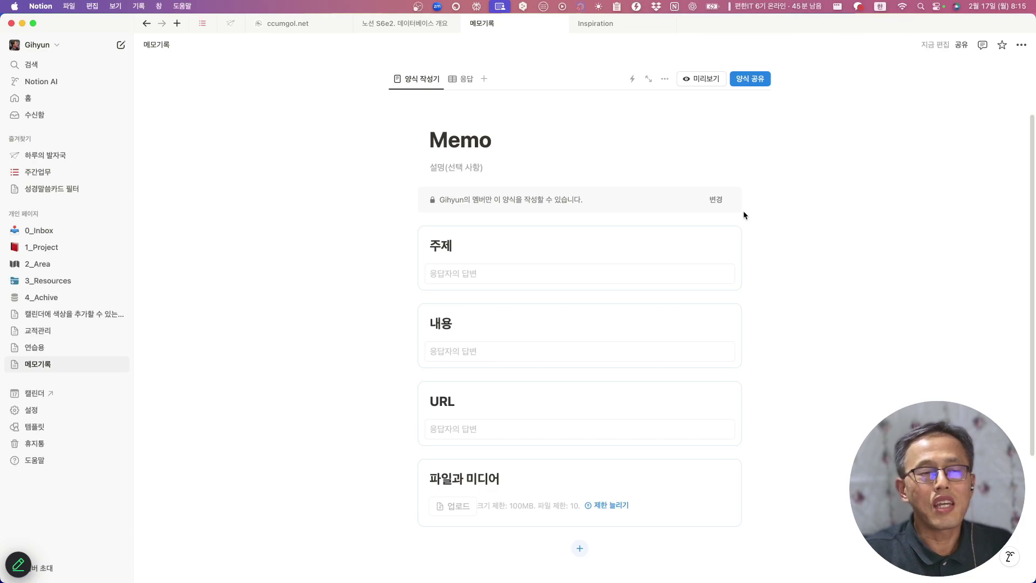
left_click(716, 201)
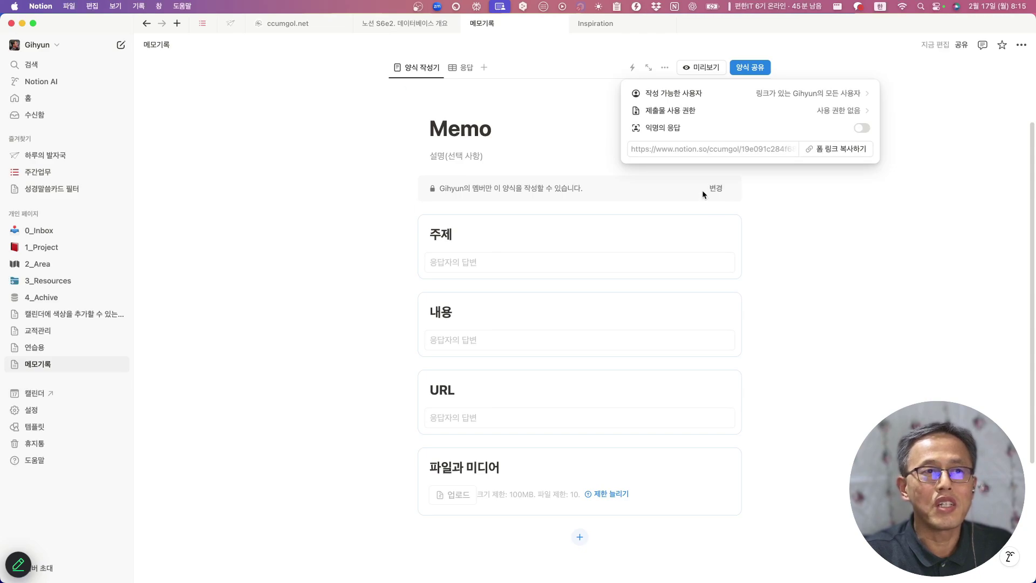
left_click(861, 96)
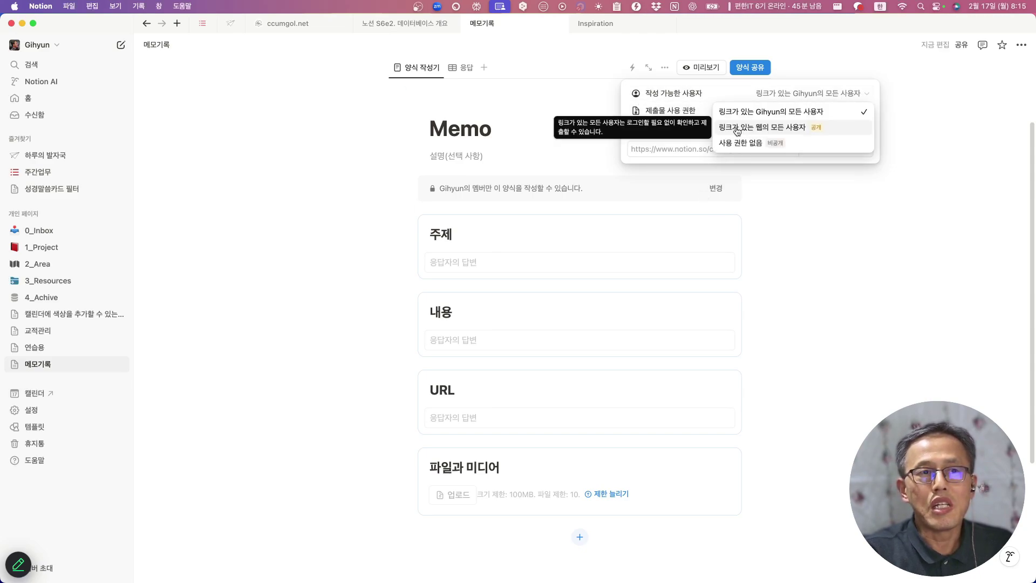
left_click(772, 128)
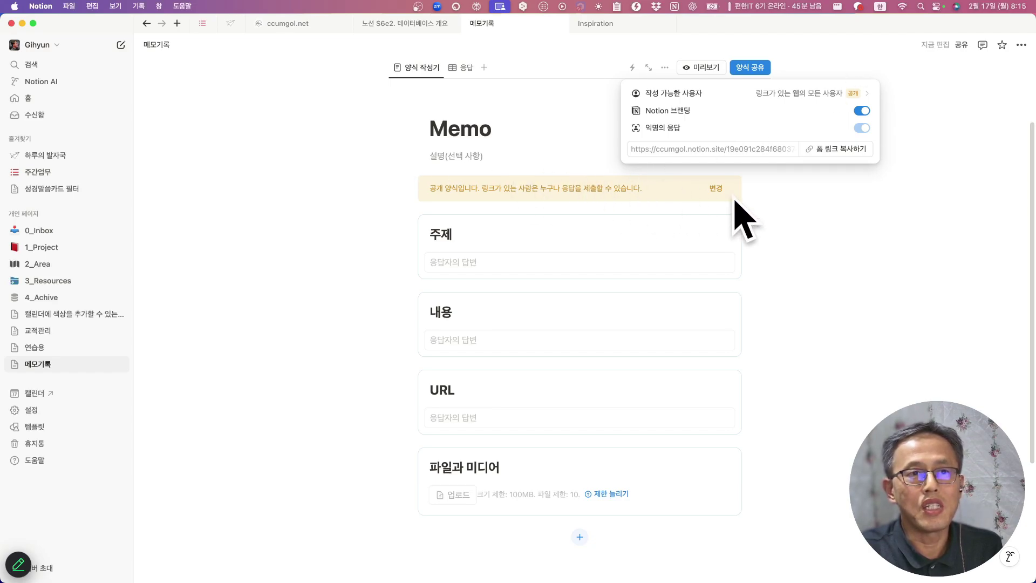
left_click(860, 246)
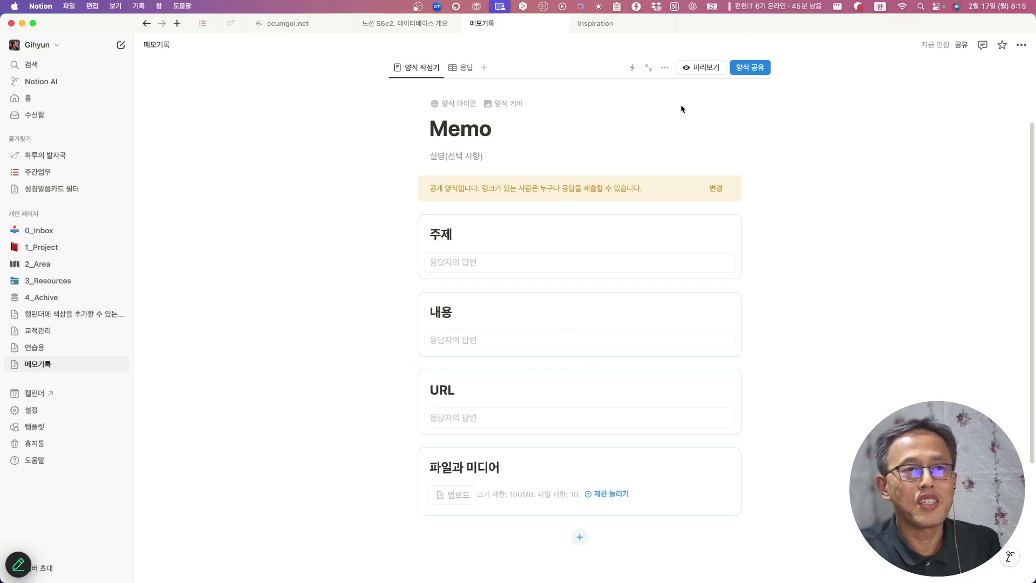
Step: Copy the form link, then switch to the iPhone mirrored in QuickTime Player and open the Memo form in its browser
left_click(754, 70)
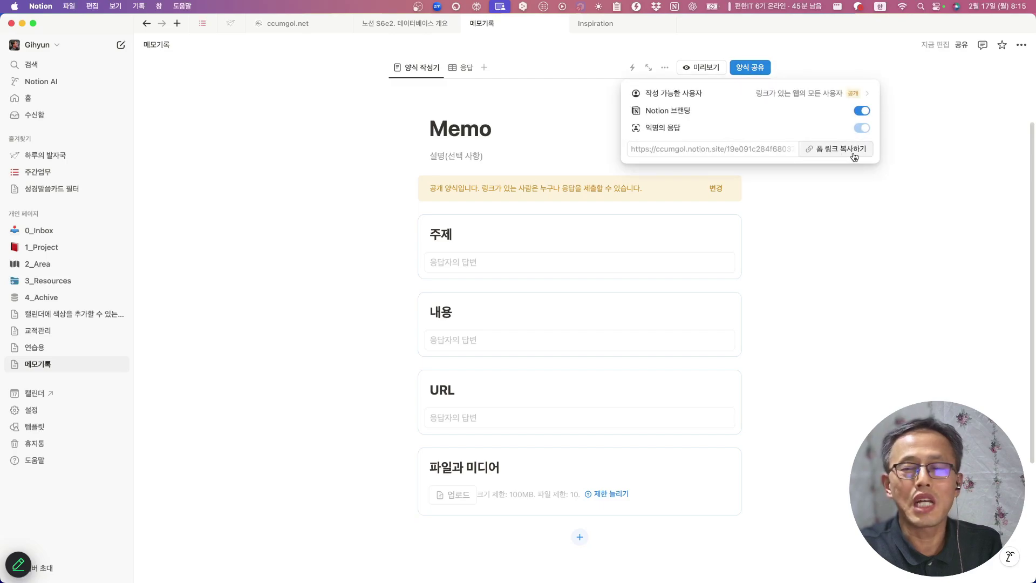
left_click(855, 156)
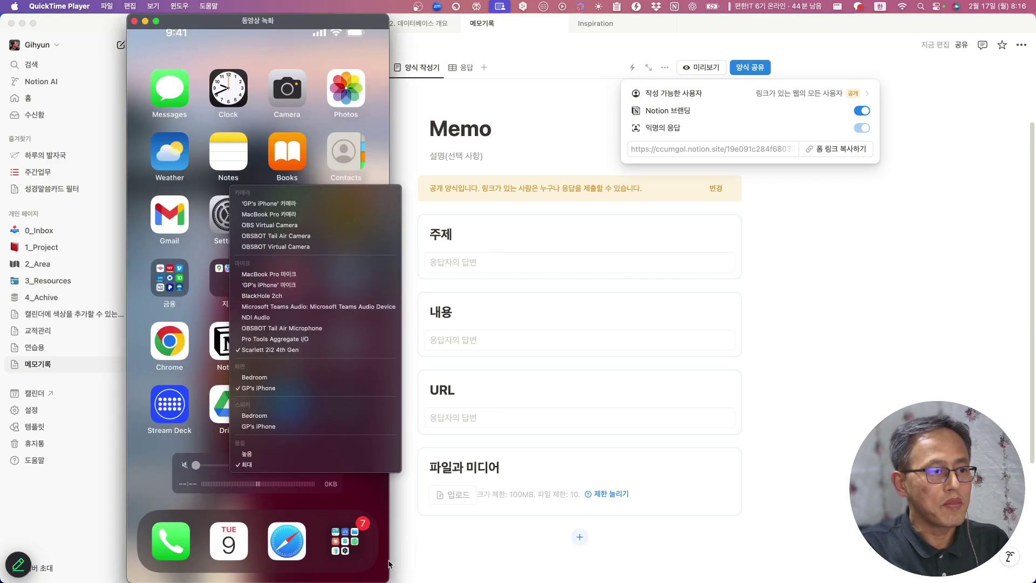
left_click(379, 573)
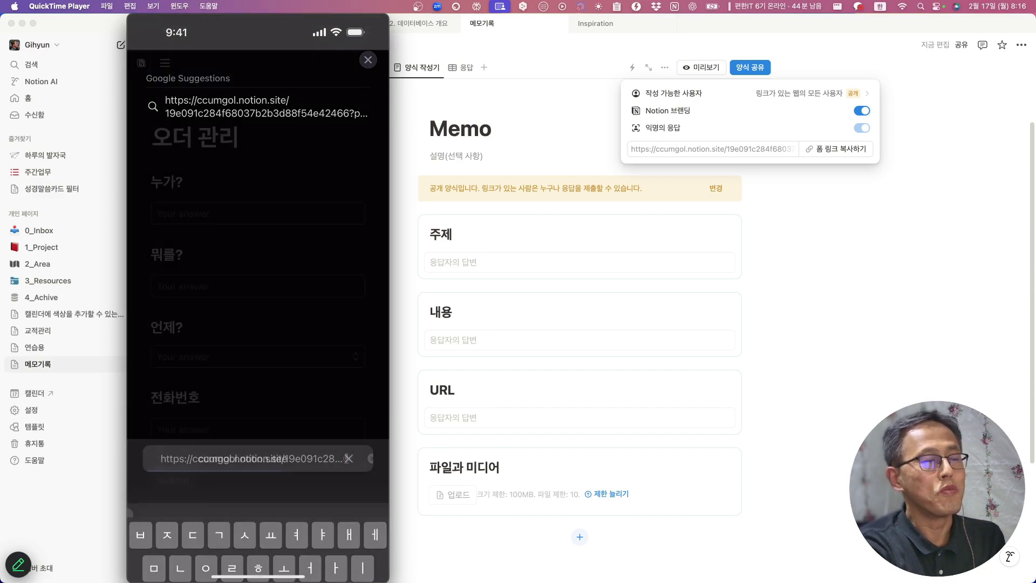
mouse_move(220, 71)
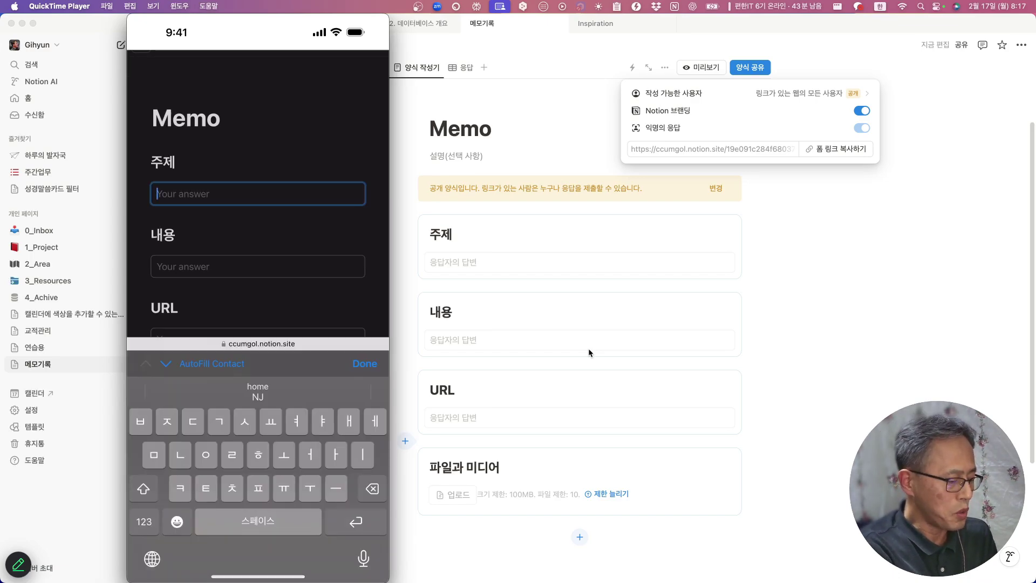
Step: Answer the Memo form on the phone with 전도지 for 주제 and 전도지 샘플 for 내용
type("전도지")
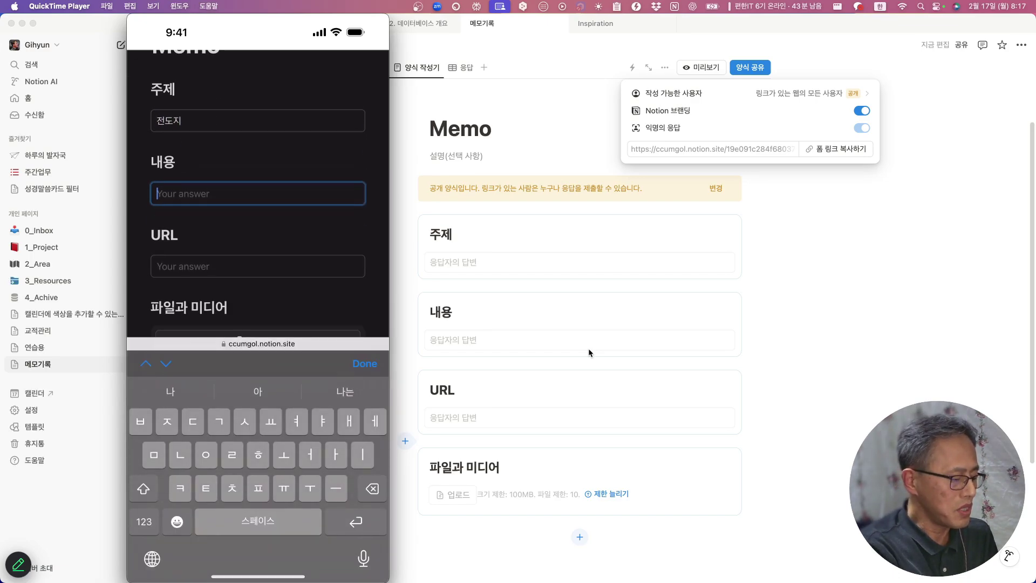
type("전조")
key("BackSpace")
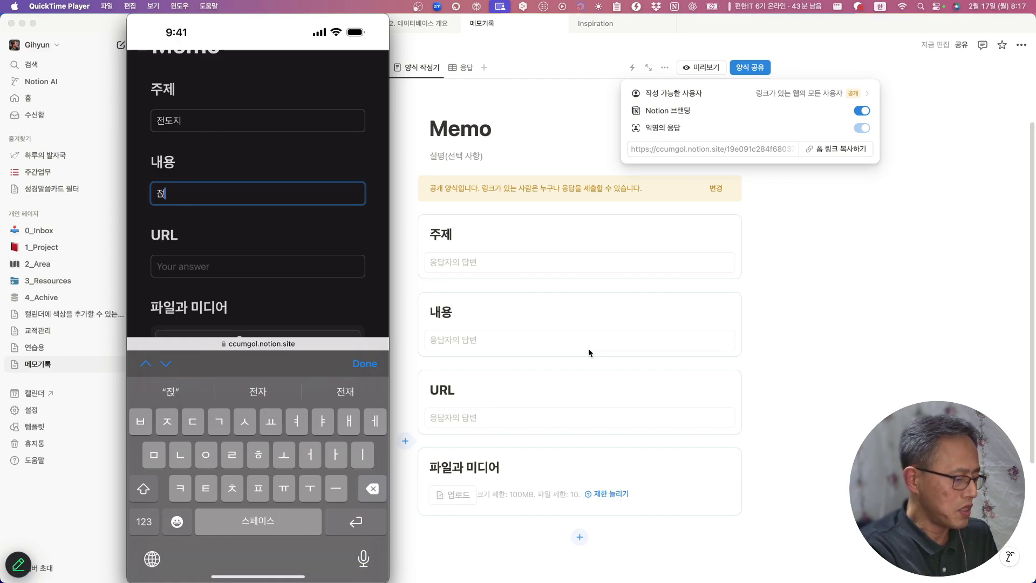
type("도지 새ㅁ플")
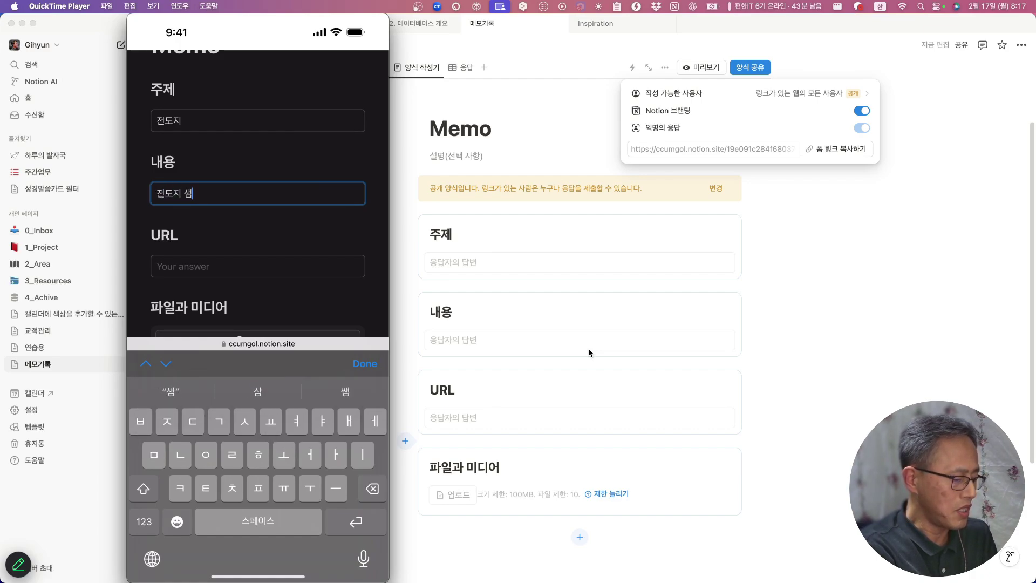
Step: Attach the photo image.jpg under 파일과 미디어 and submit the form response from the phone
scroll(258, 194, "down", 2)
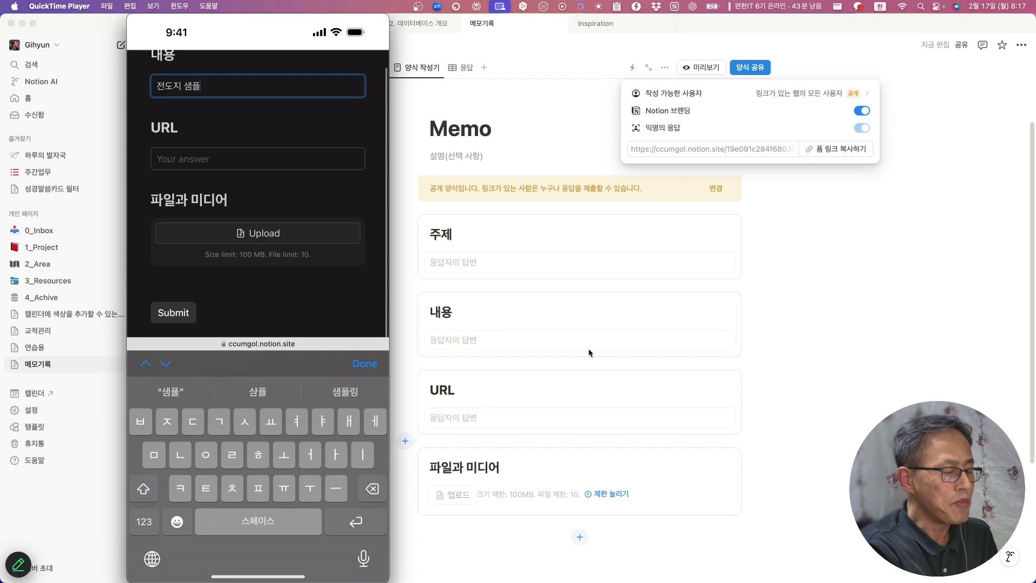
left_click(258, 232)
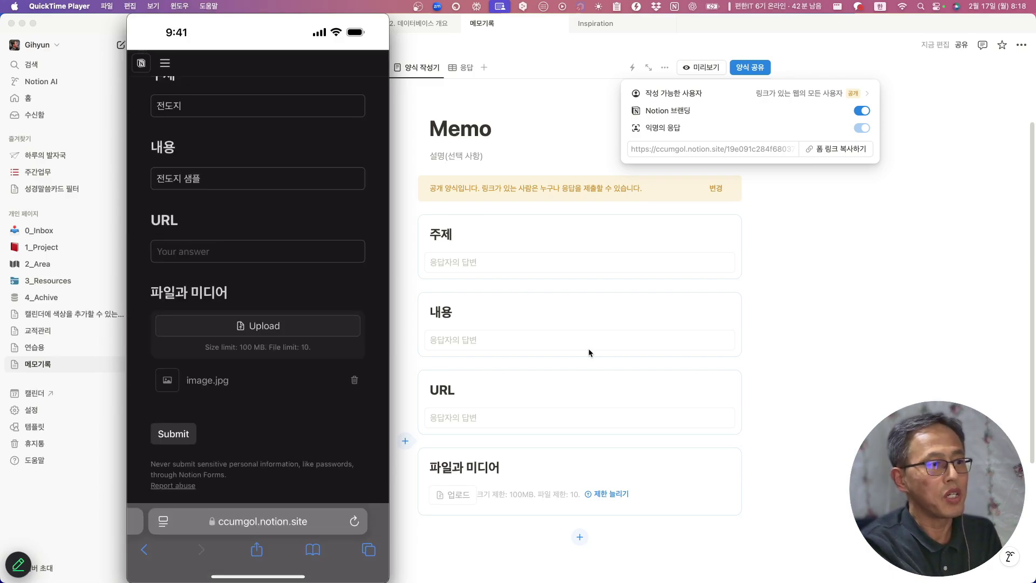
mouse_move(206, 351)
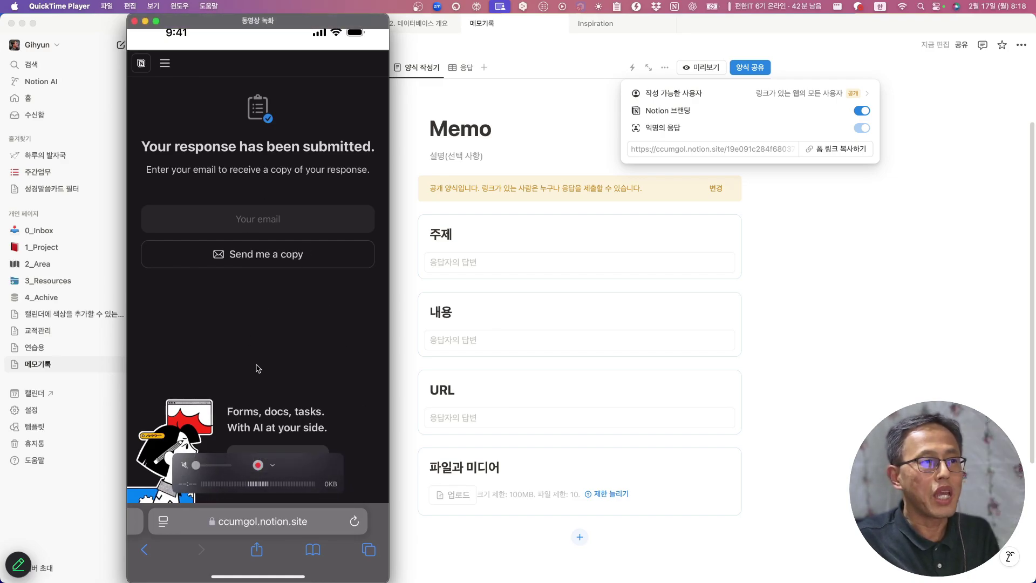
Step: Switch back to Notion, close the form sharing settings and open the 응답 table of the 메모기록 page
left_click(268, 245)
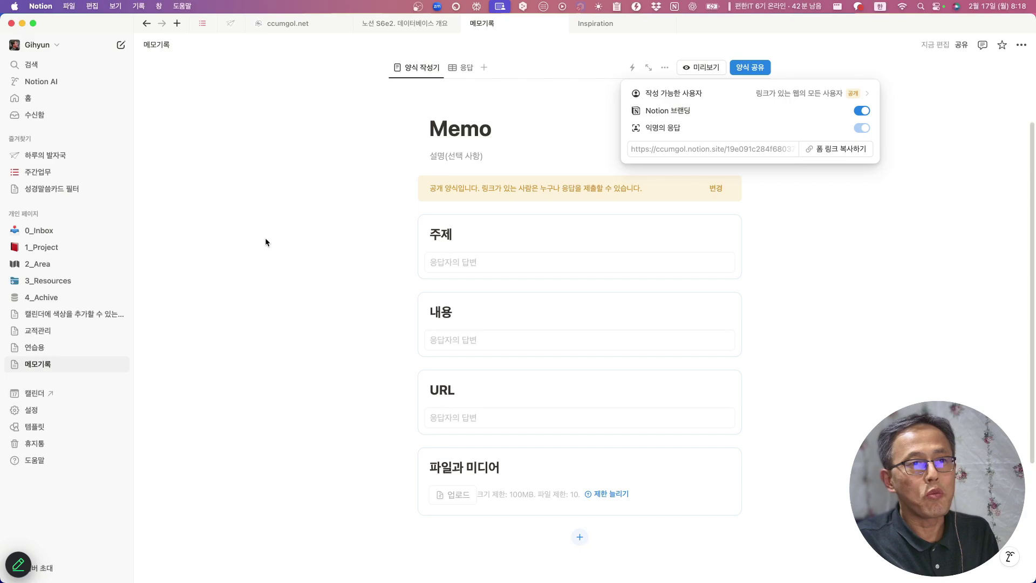
left_click(594, 128)
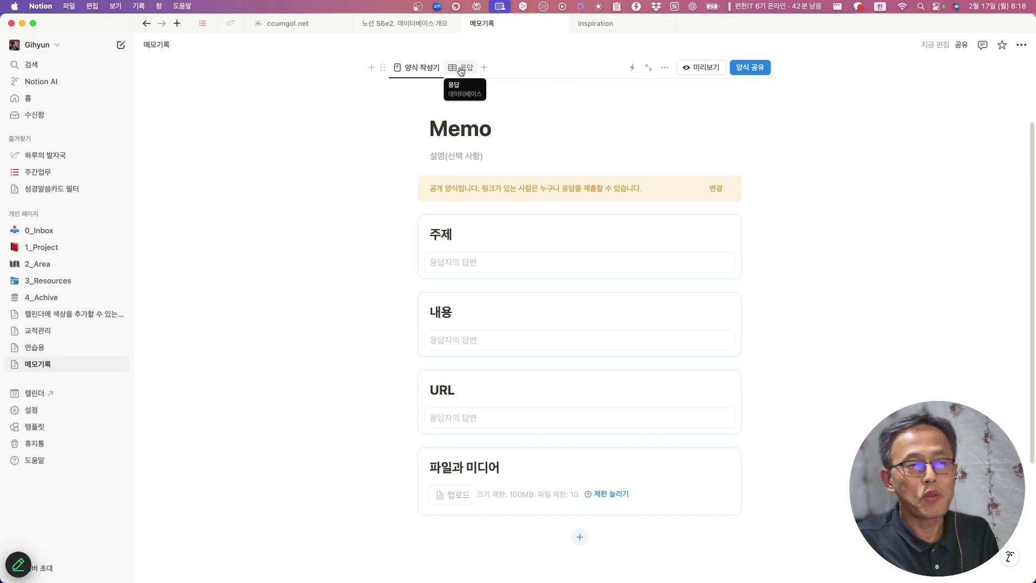
left_click(465, 69)
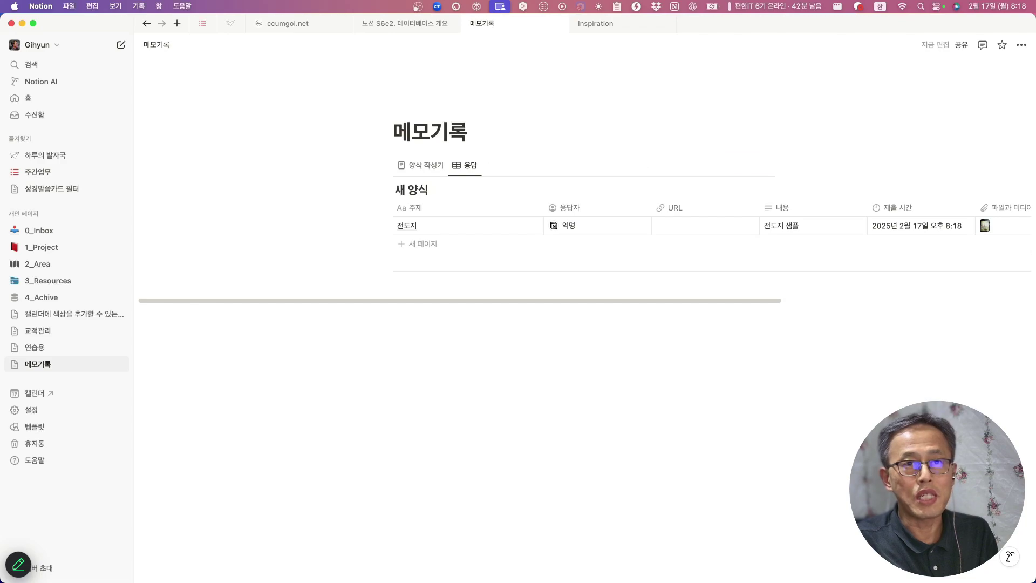
Step: Turn on full width (전체 너비) for the 메모기록 page
left_click(1021, 45)
left_click(1014, 145)
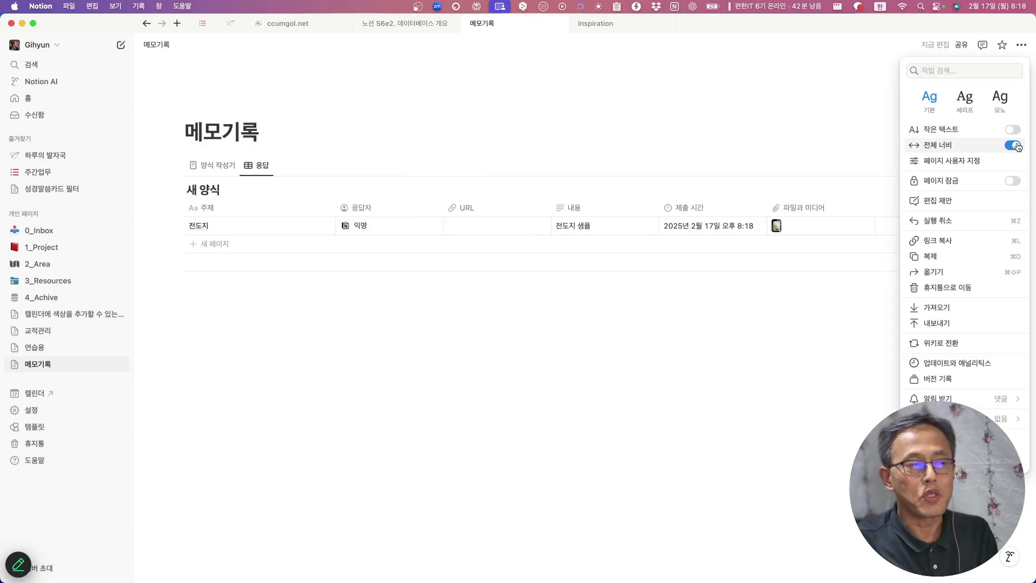
left_click(243, 342)
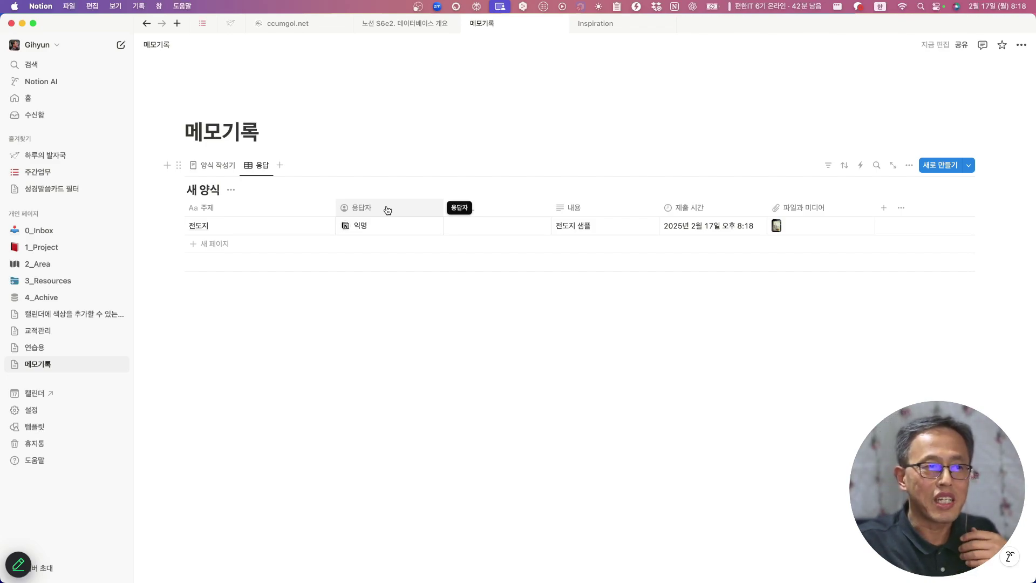
Step: Move the 응답자 and 제출 시간 columns to the end of the response table, and preview the image attached to the 전도지 entry
left_click_drag(387, 210, 846, 217)
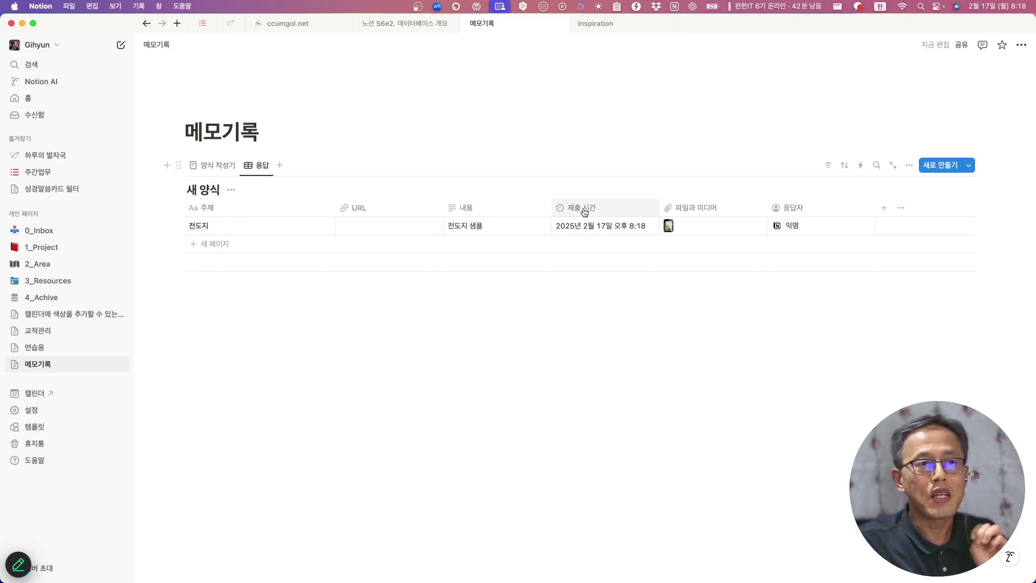
left_click_drag(583, 209, 782, 209)
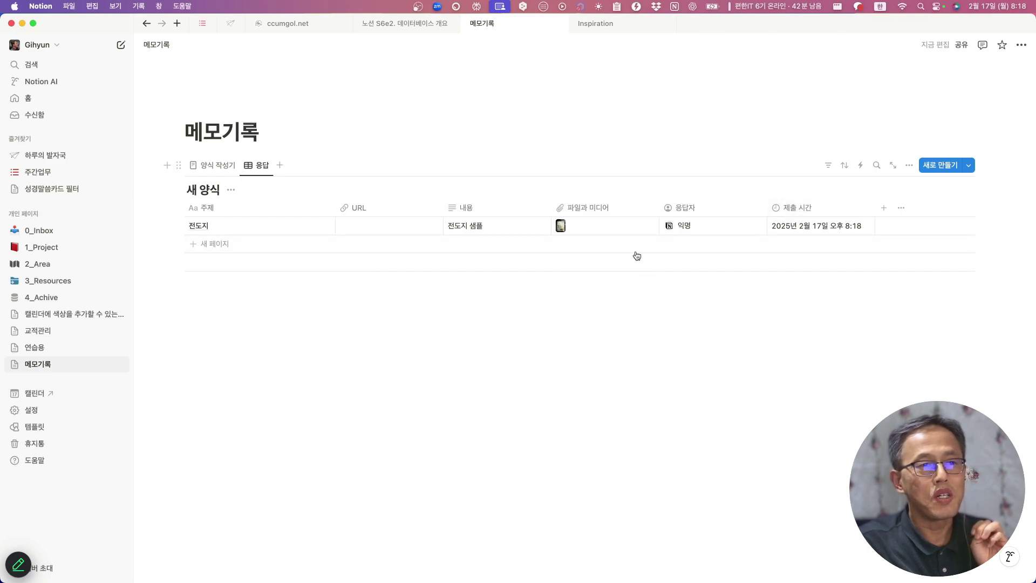
left_click(561, 226)
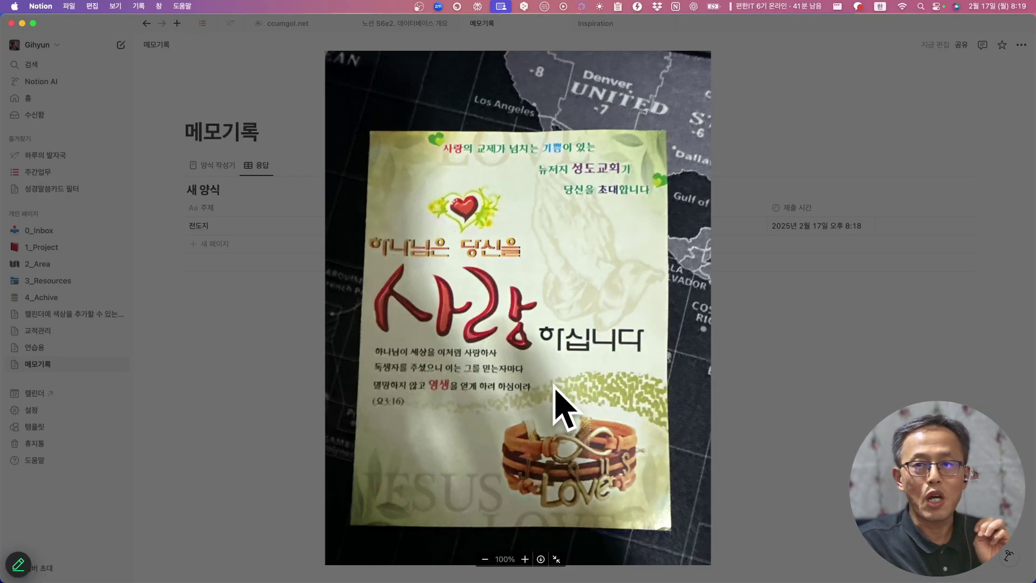
left_click(706, 393)
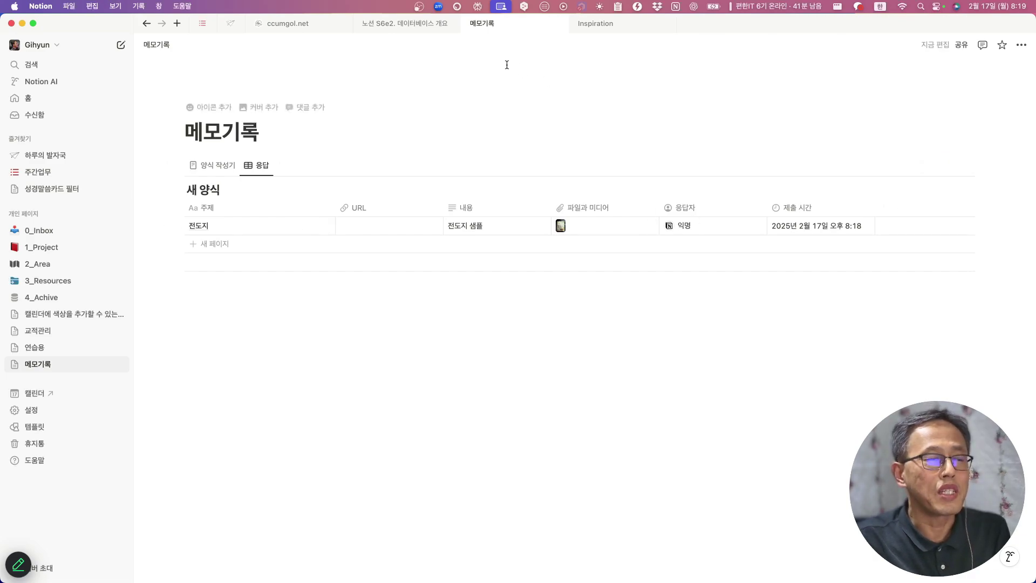
Step: Open the ccumgol.net page and capture the area from its title and profile section down with Monosnap
left_click(311, 25)
scroll(607, 265, "down", 3)
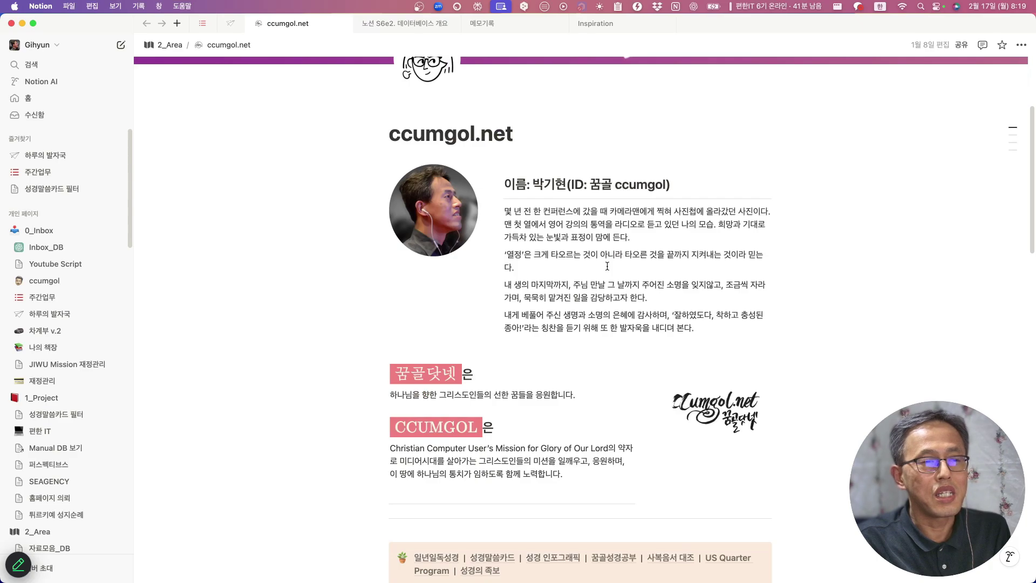
scroll(652, 253, "down", 1)
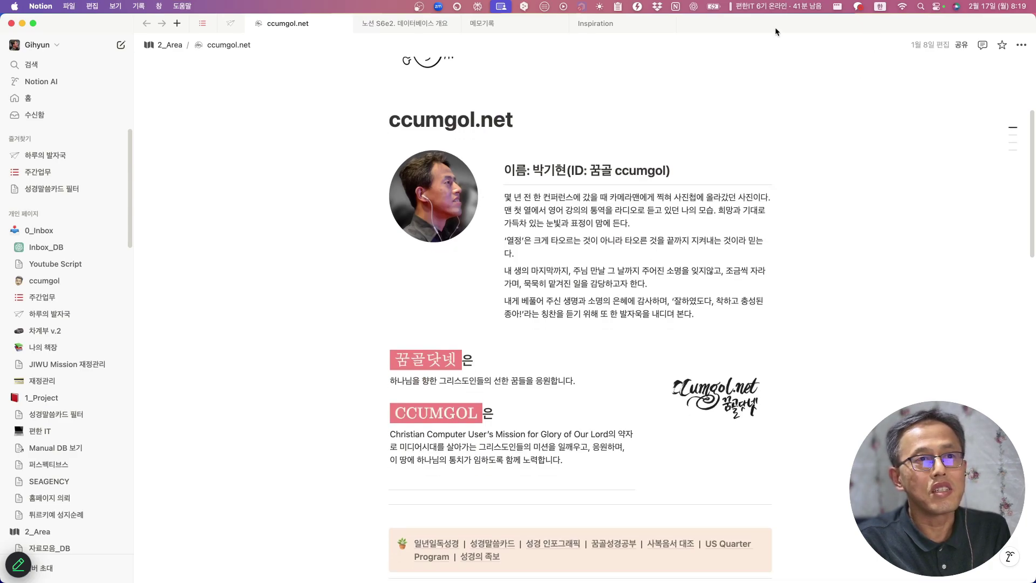
left_click(637, 6)
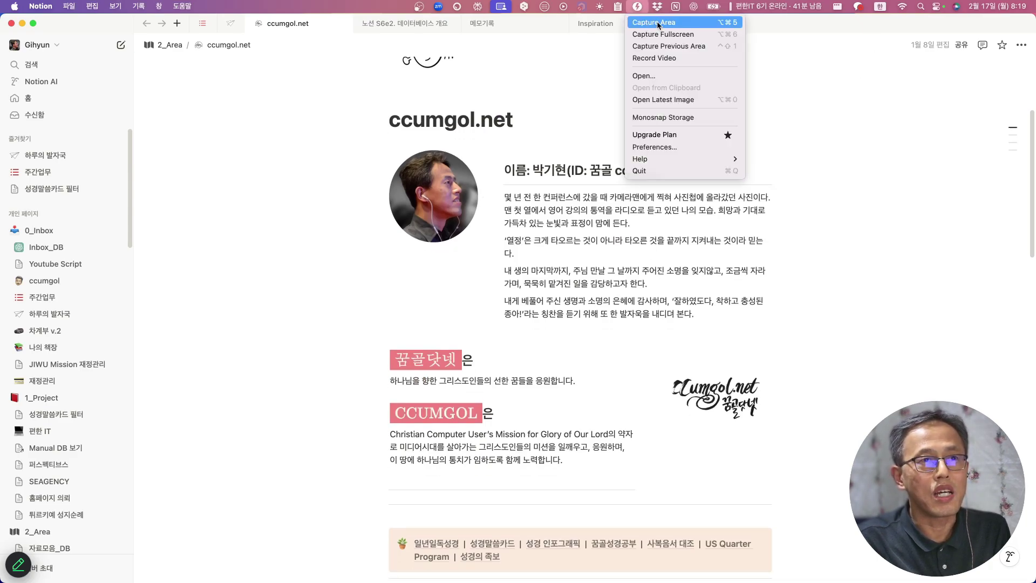
left_click(656, 23)
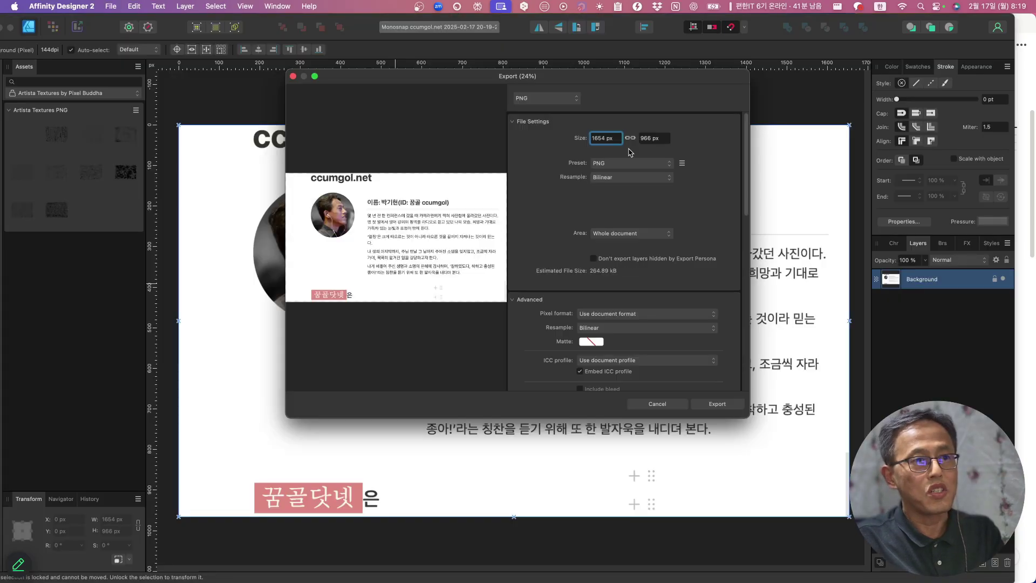
Step: Export the capture from Affinity Designer as a PNG into the Documents folder, and switch back to Notion
left_click(716, 405)
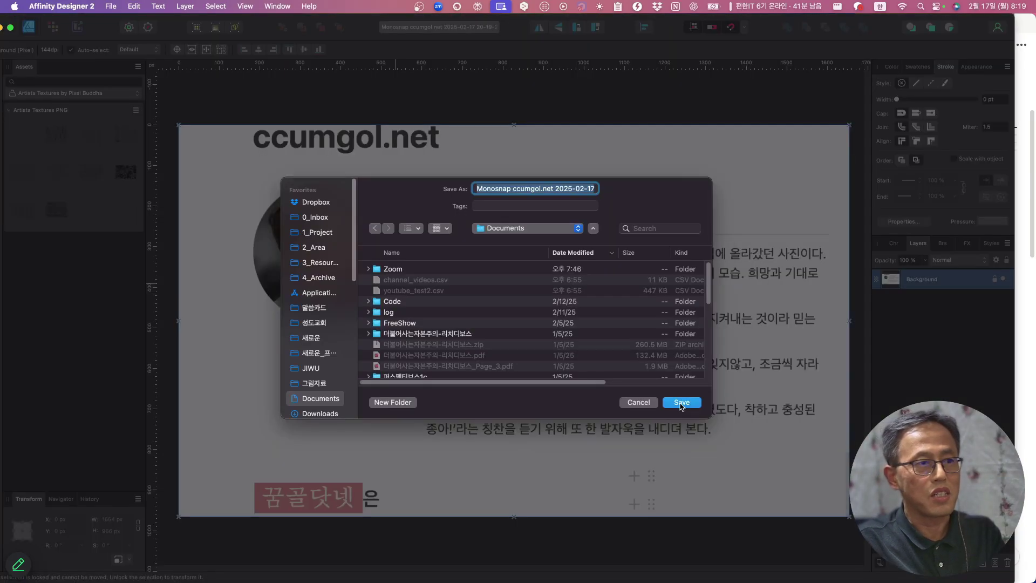
key("Return")
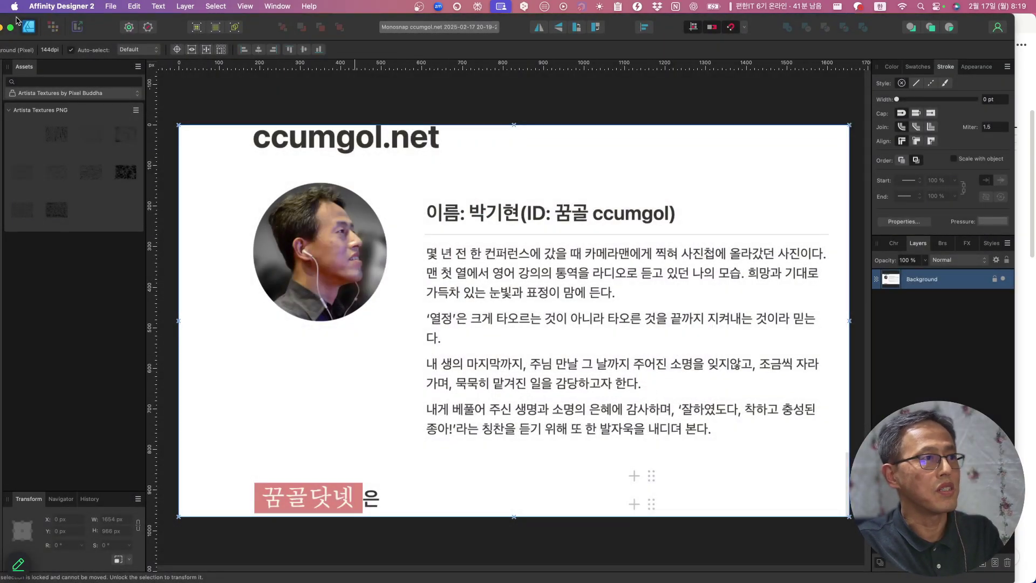
key("super+Tab")
Step: Return to the form builder view of the 메모기록 page and open a preview of the Memo form in Safari
left_click(504, 23)
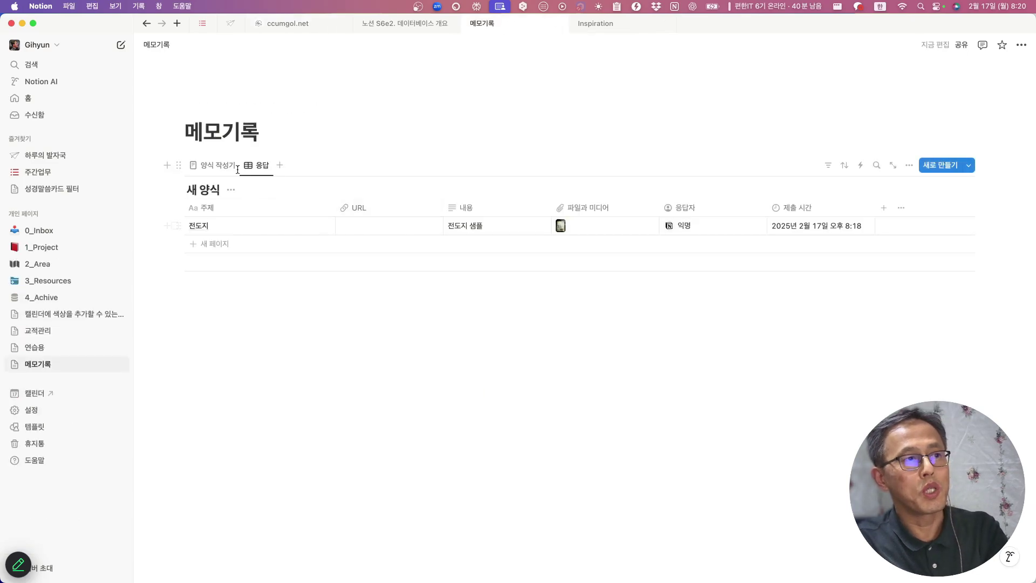
left_click(211, 166)
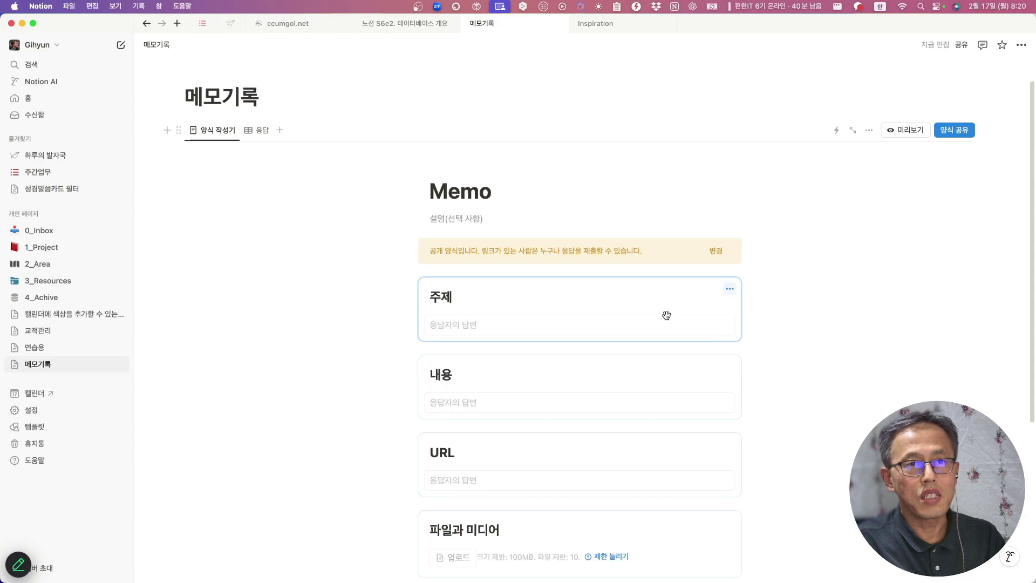
left_click(904, 131)
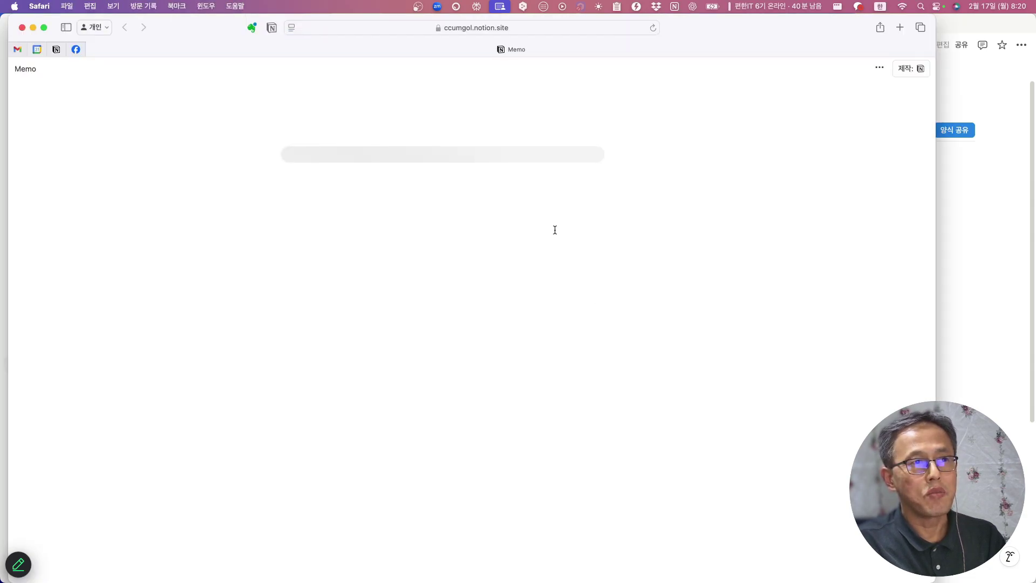
left_click(380, 214)
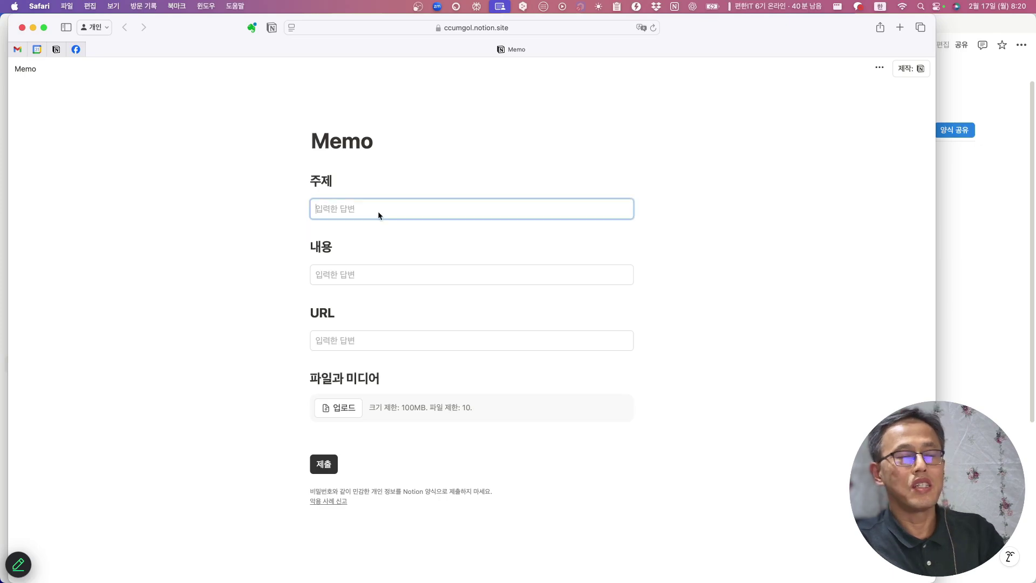
type("홈피")
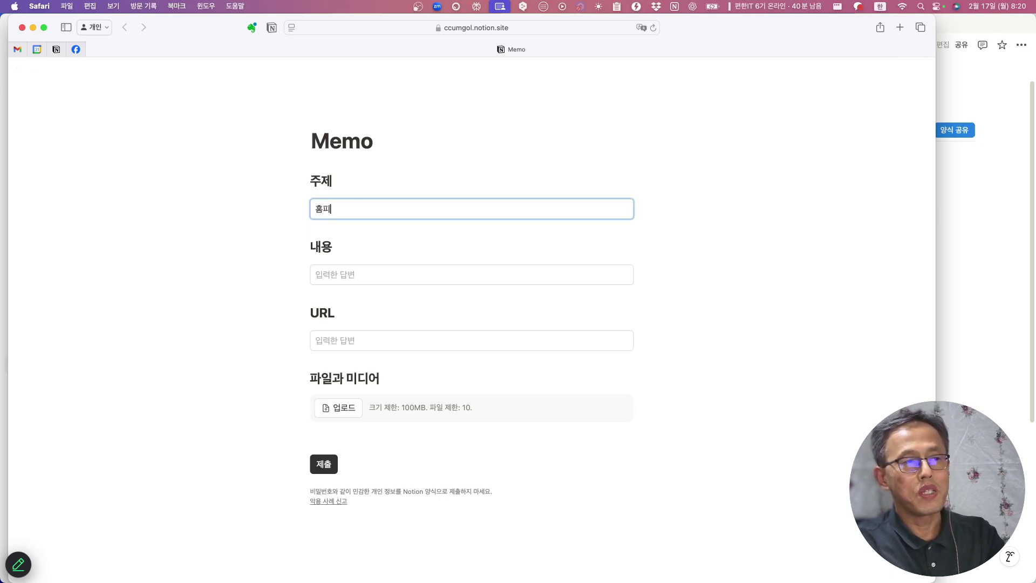
type(" 캡체")
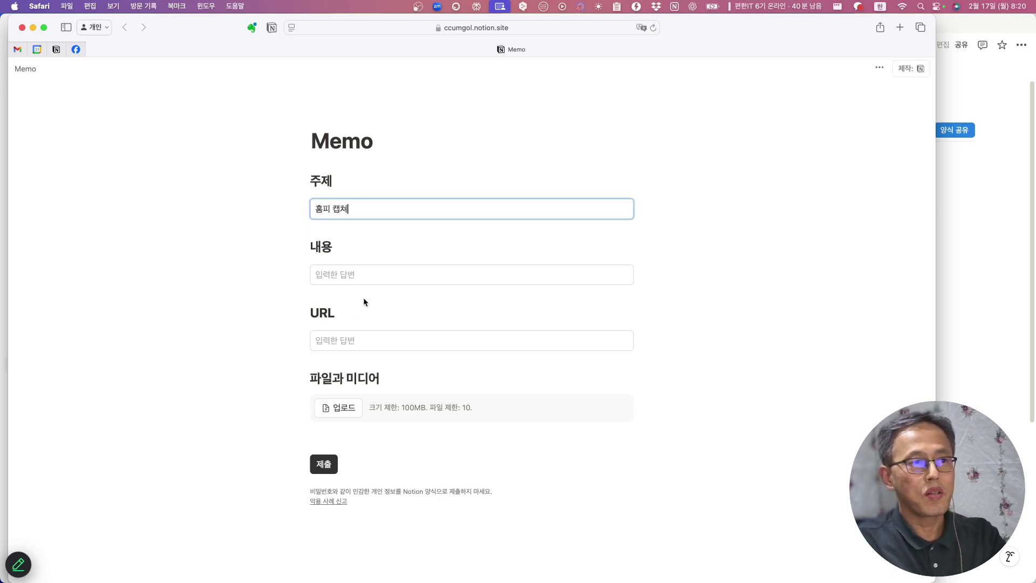
key("BackSpace")
type("쳐")
left_click(379, 341)
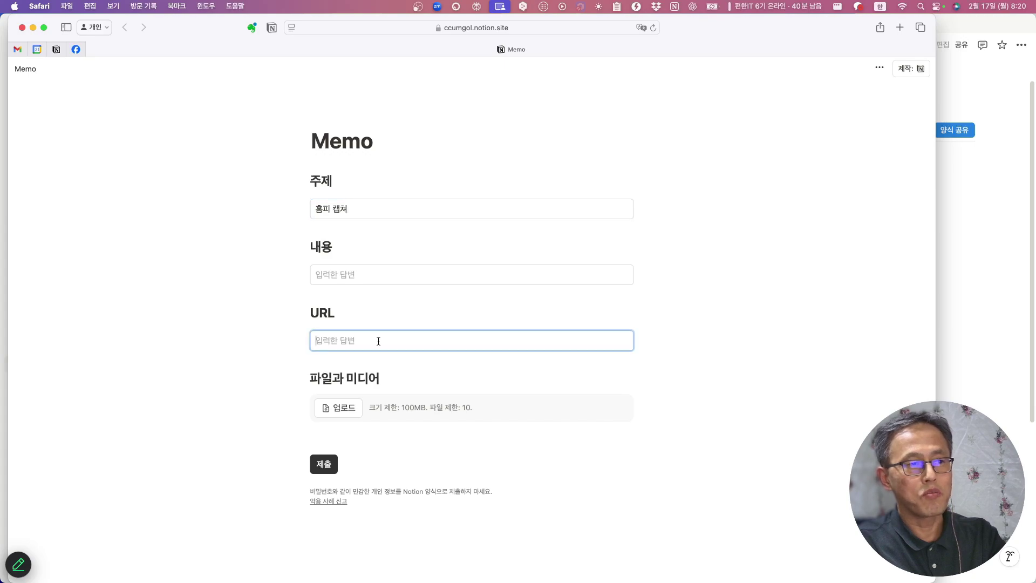
key("Caps_Lock")
type("https://ccumgol.net")
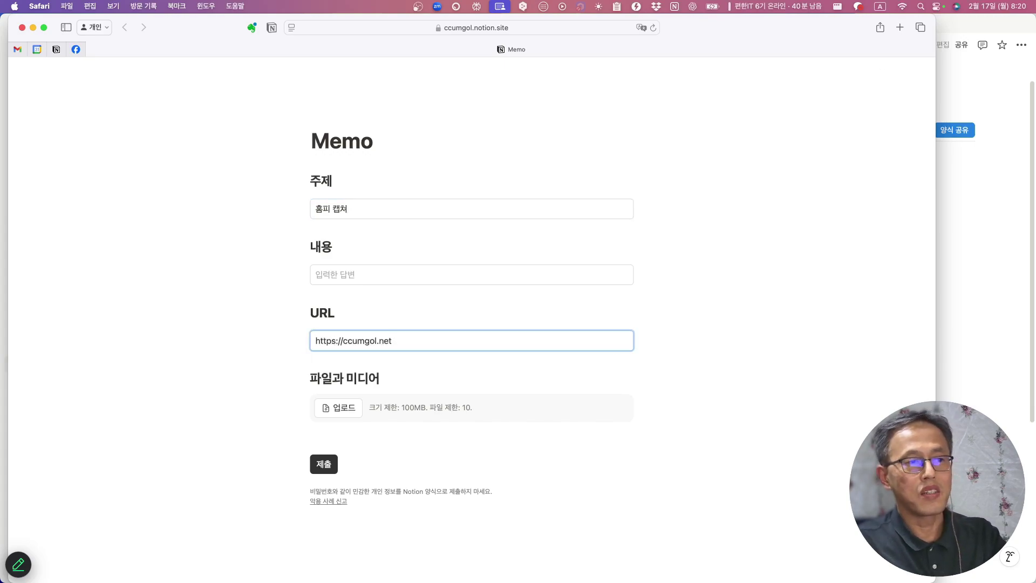
left_click(345, 414)
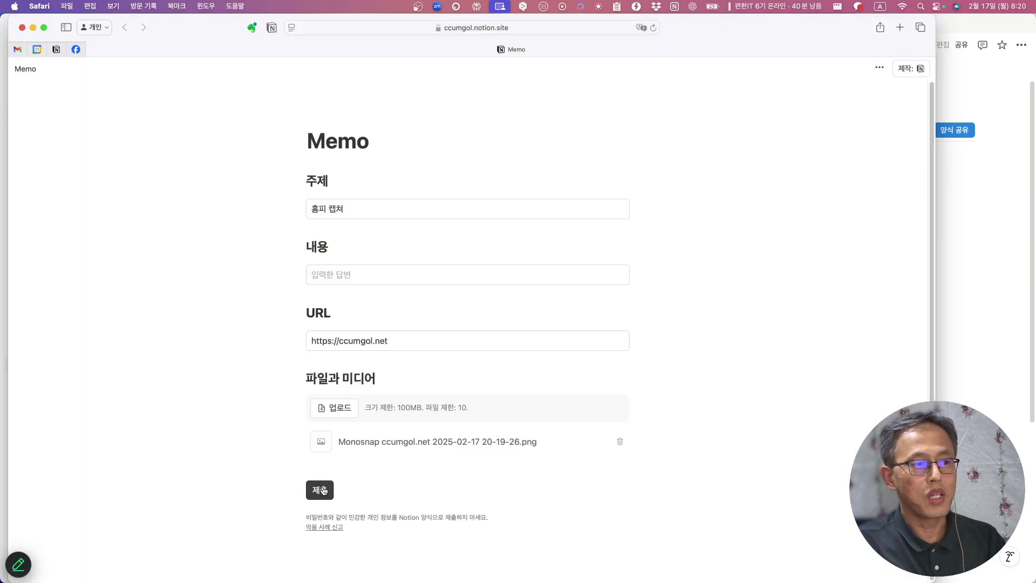
left_click(324, 490)
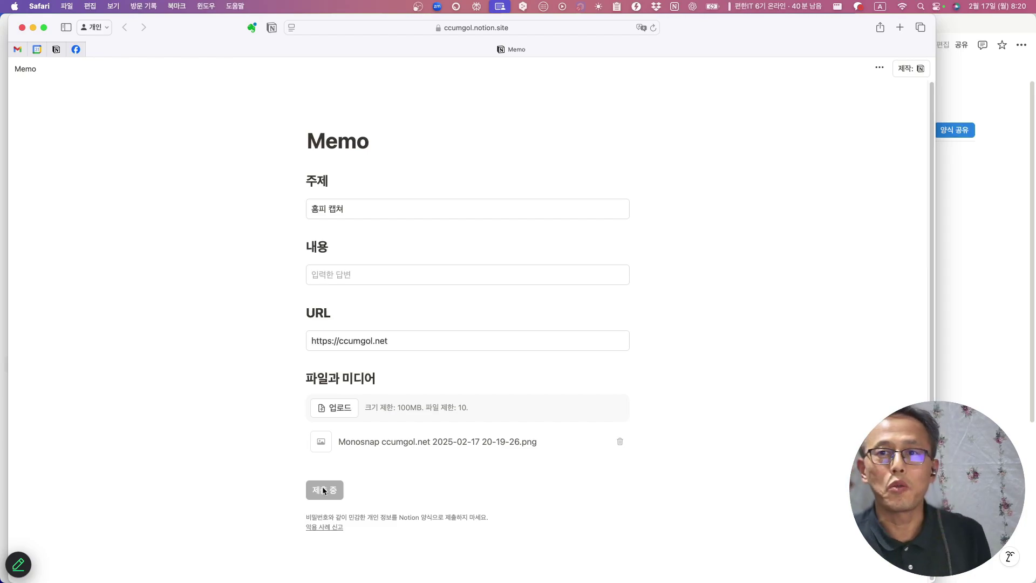
key("super+m")
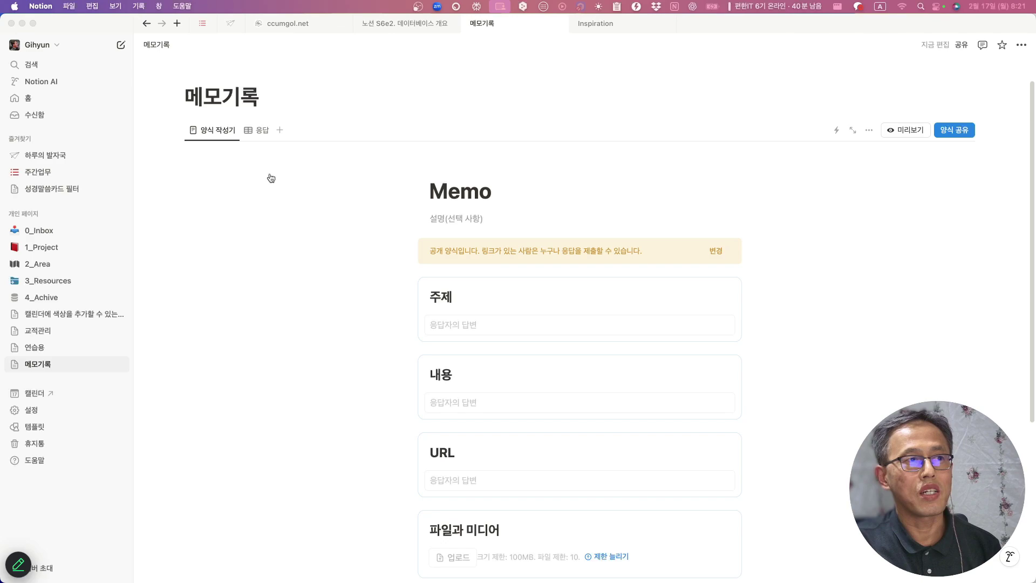
Step: Check the submitted entries in the 응답 table, and review the Memo form's questions in the form builder
left_click(261, 130)
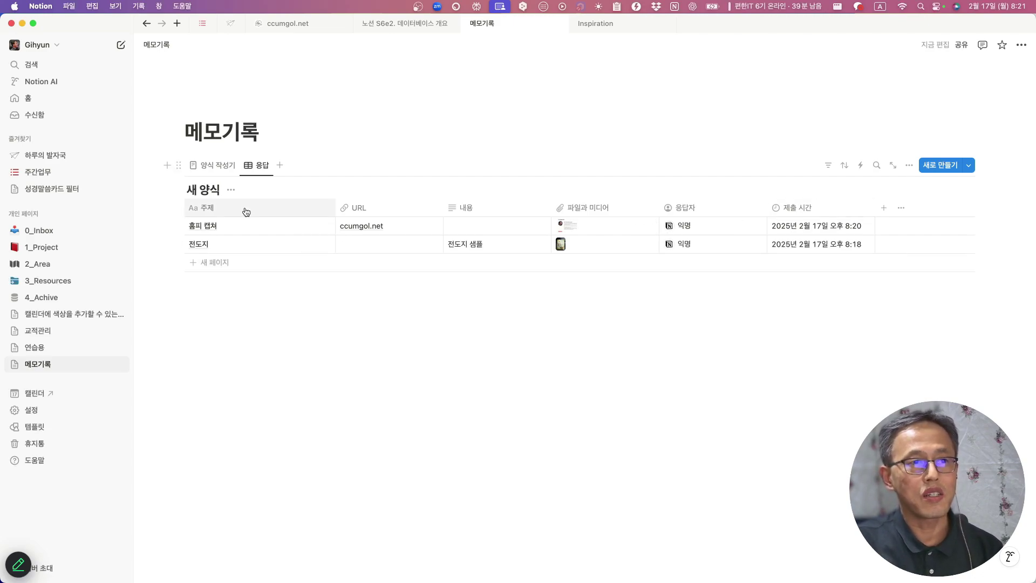
left_click(223, 172)
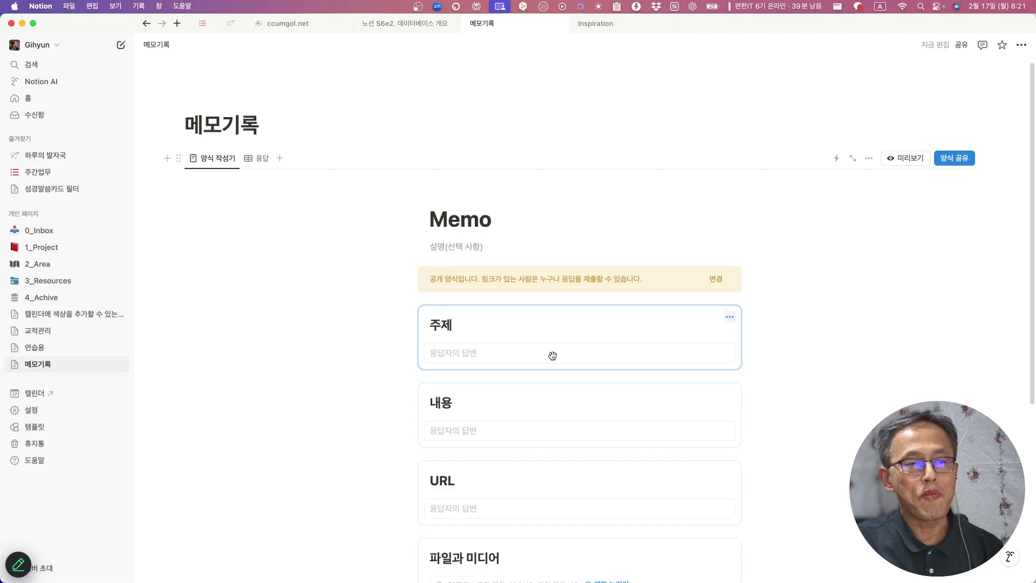
scroll(553, 356, "down", 5)
scroll(553, 356, "up", 1)
scroll(459, 367, "up", 4)
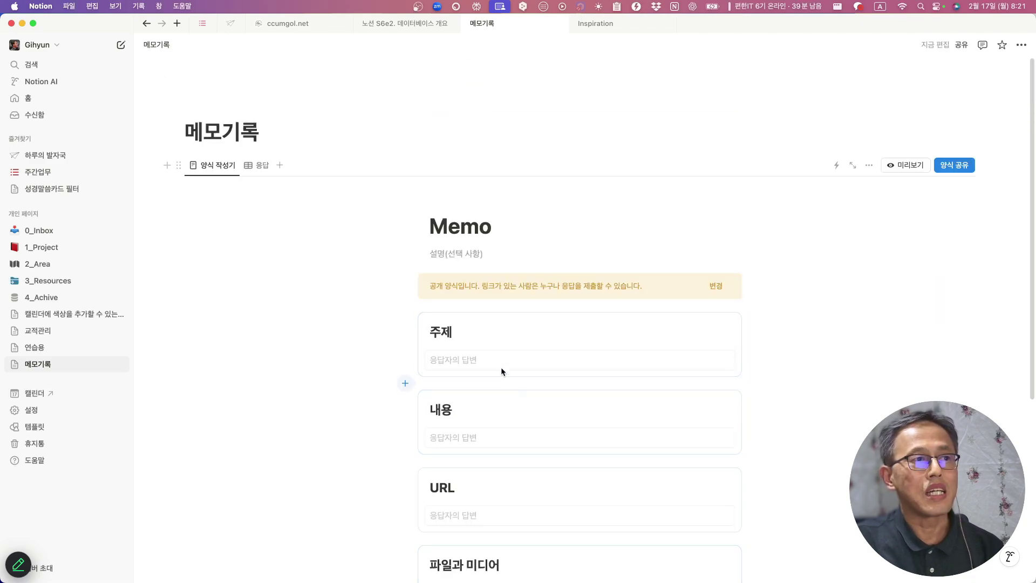
Step: Add a 다중 선택 property with its default name to the 응답 table
left_click(260, 166)
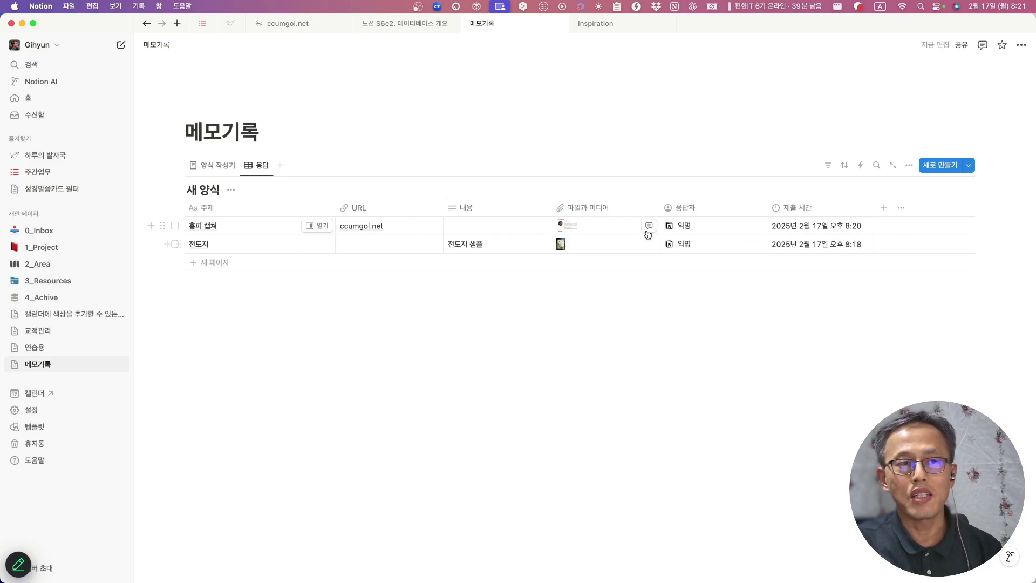
left_click(884, 208)
scroll(927, 317, "down", 2)
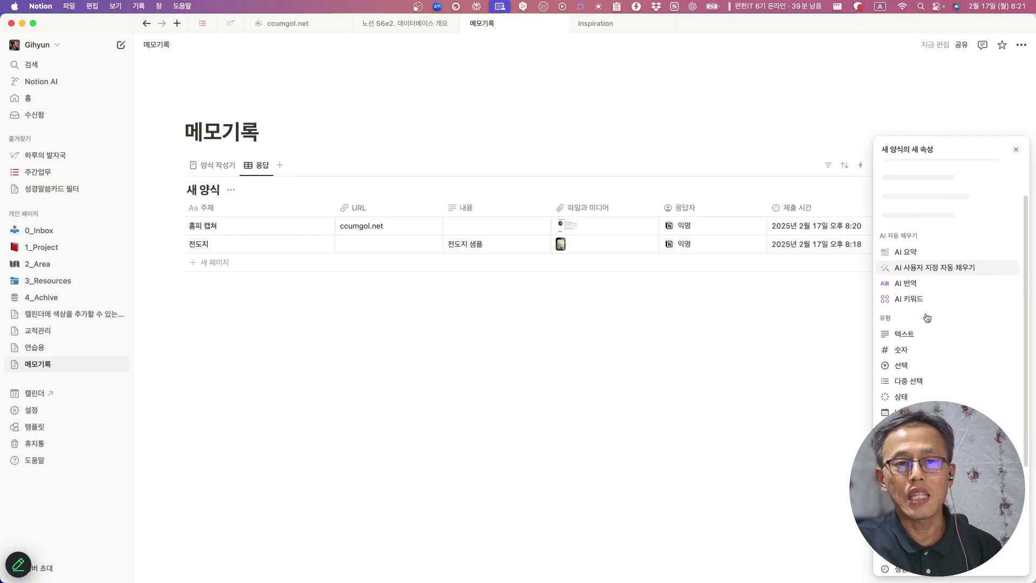
scroll(927, 317, "down", 5)
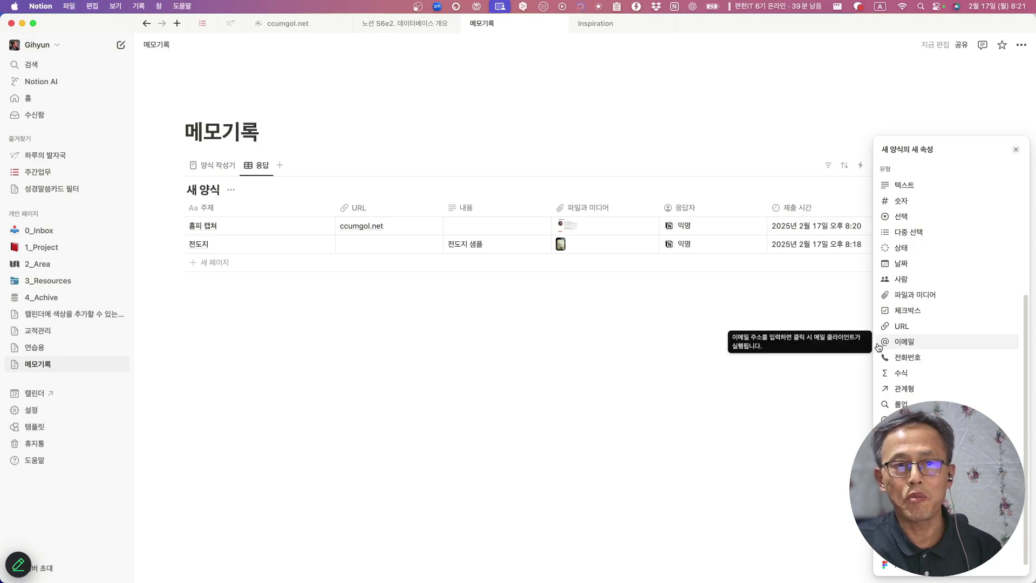
left_click(911, 233)
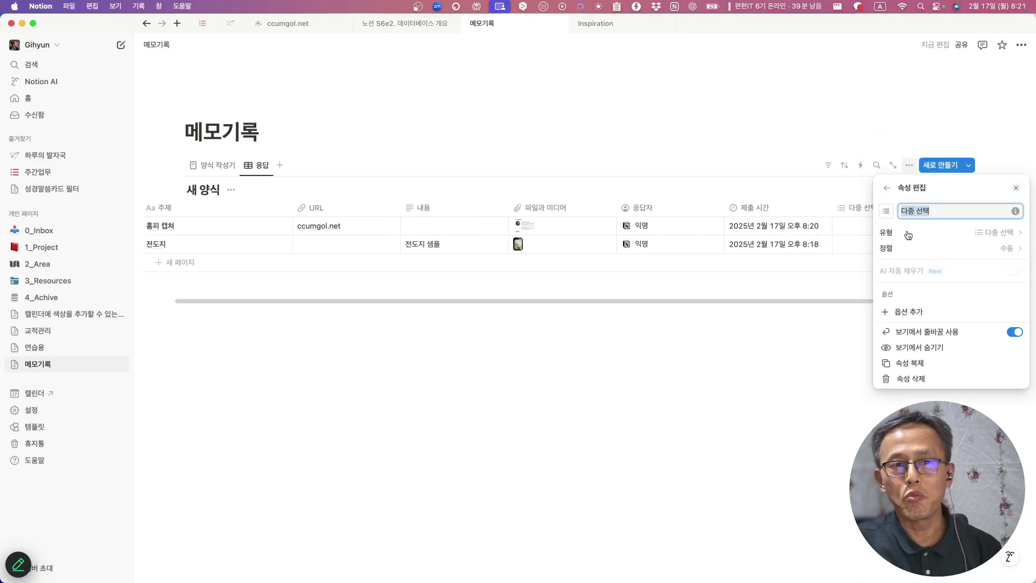
left_click(798, 420)
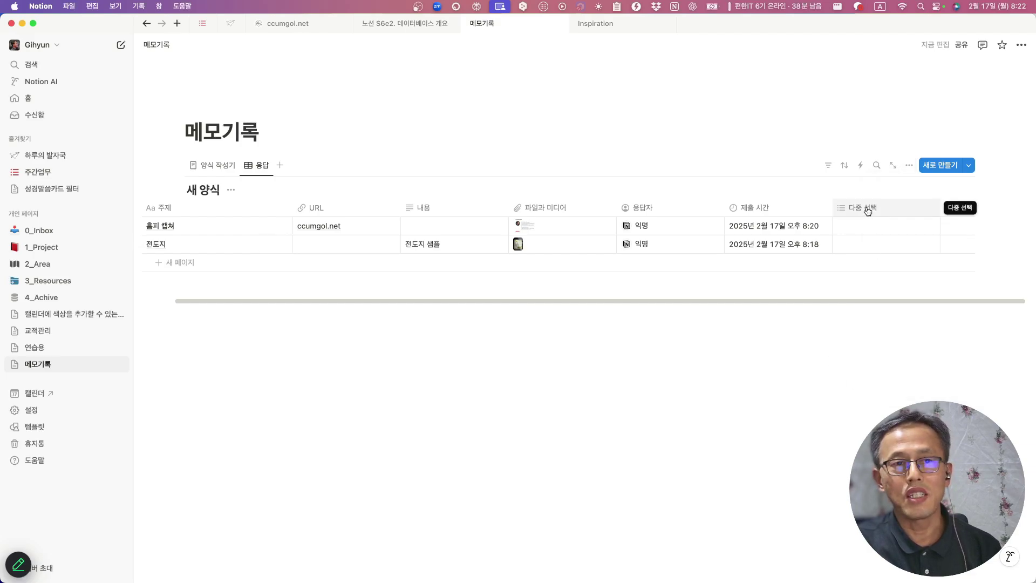
Step: Tag the 홈피 캡쳐 entry with the new options 캡쳐 and 홈페이지 in the 다중 선택 column
left_click(862, 227)
type("캡쳐")
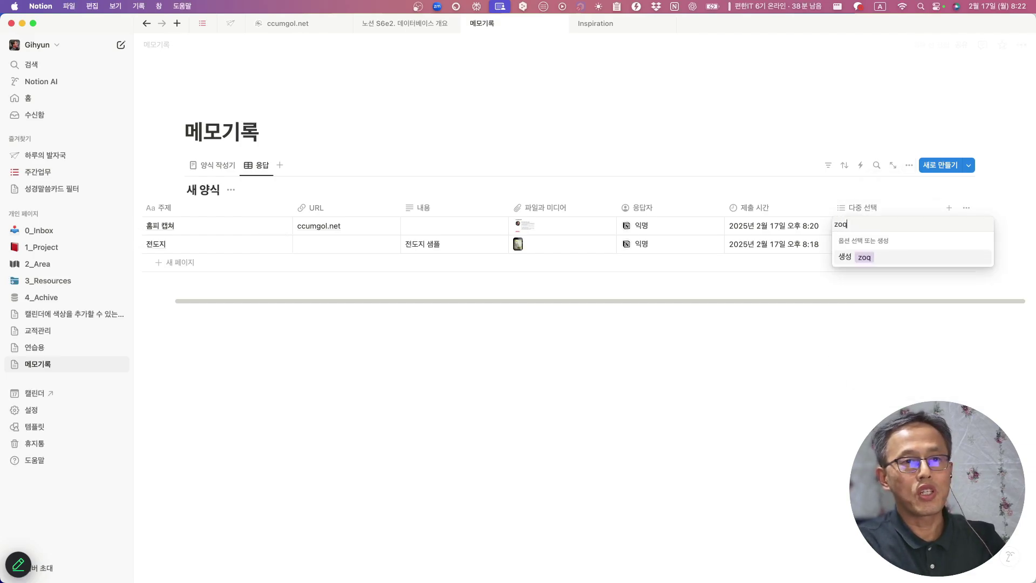
key("Return")
type("히페이지")
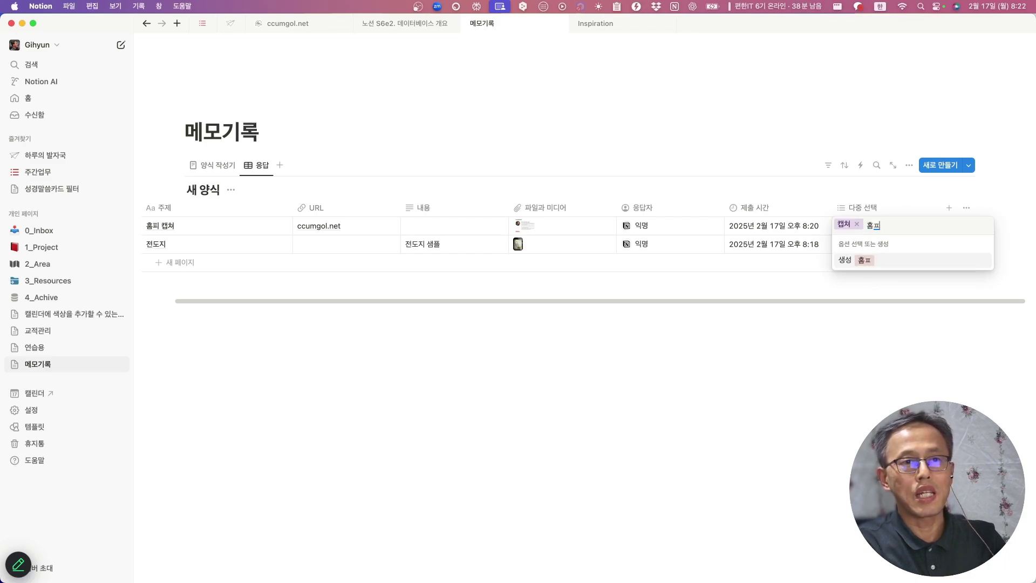
key("Return")
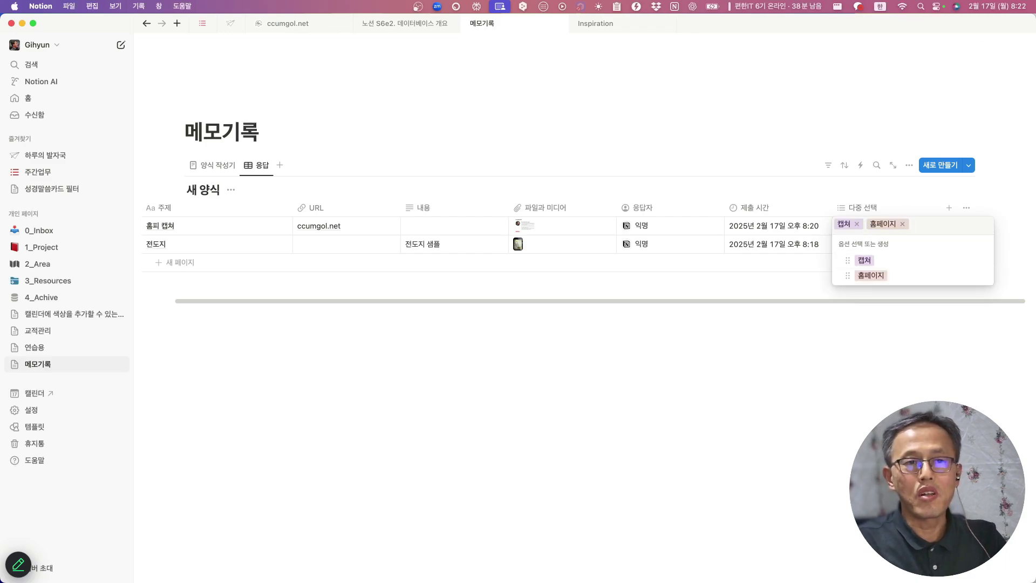
key("Escape")
Step: Tag the 전도지 entry with the new options 전도지 and 사진 in the 다중 선택 column
left_click(870, 248)
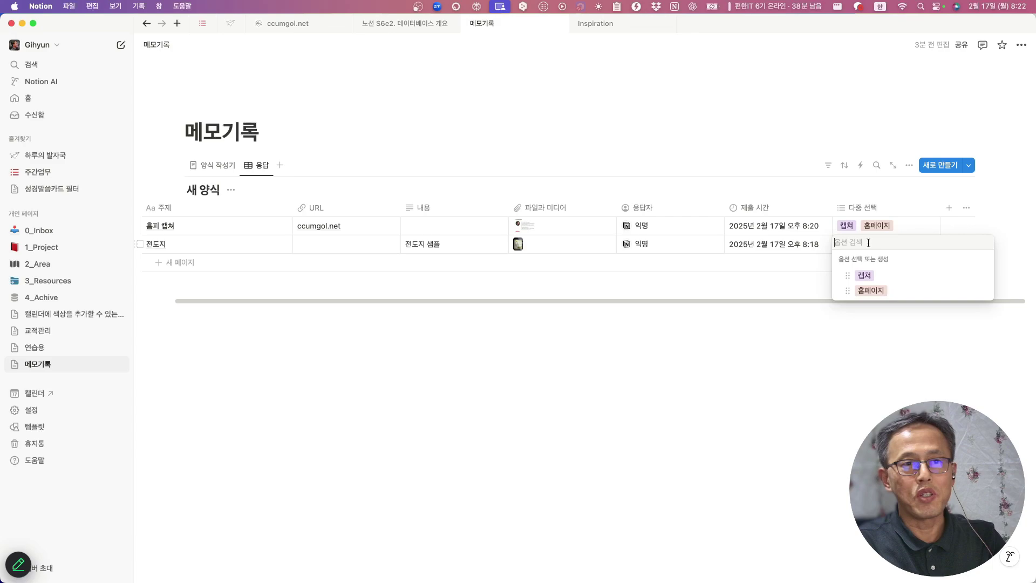
type("전도지")
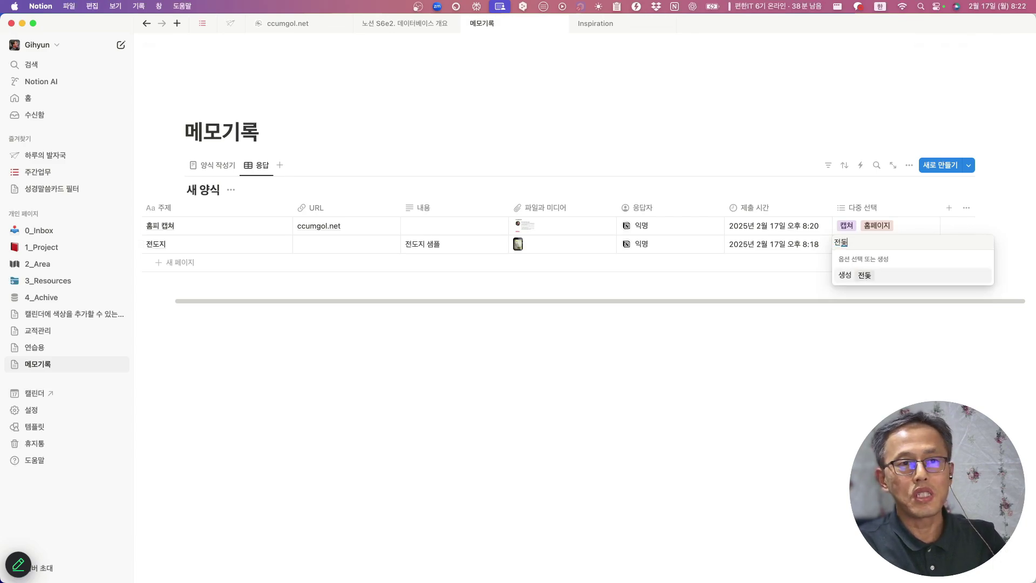
key("Return")
type("새진")
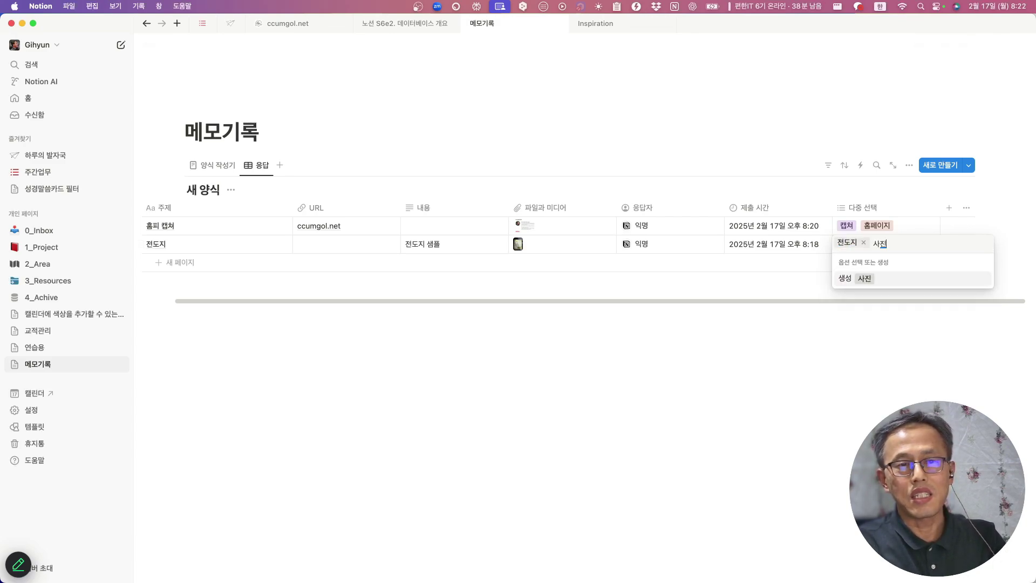
key("Return")
key("Escape")
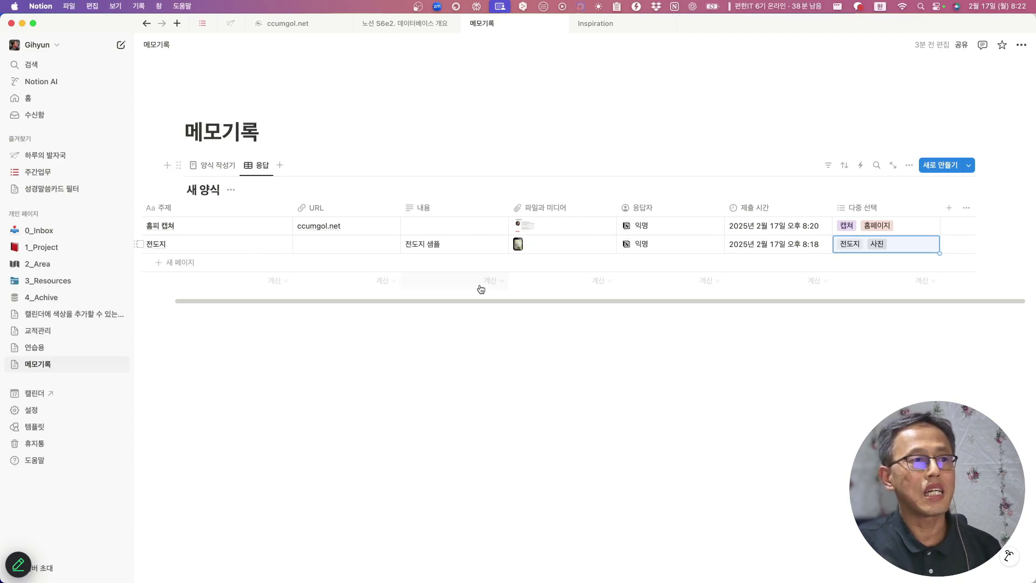
Step: Switch to QuickTime Player to view the Memo form on the mirrored phone, and move its window out of the way
scroll(480, 287, "left", 2)
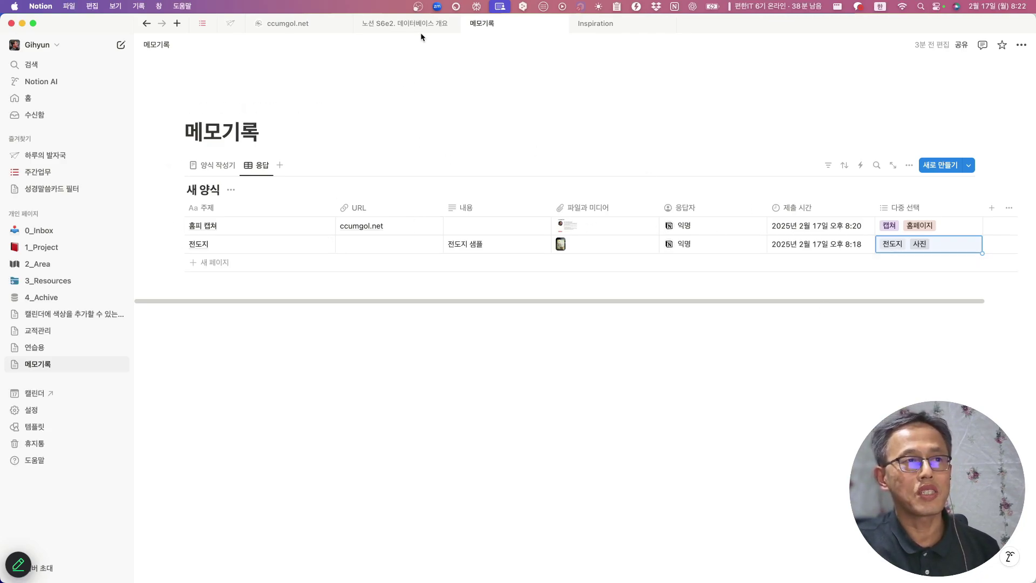
key("super+Tab")
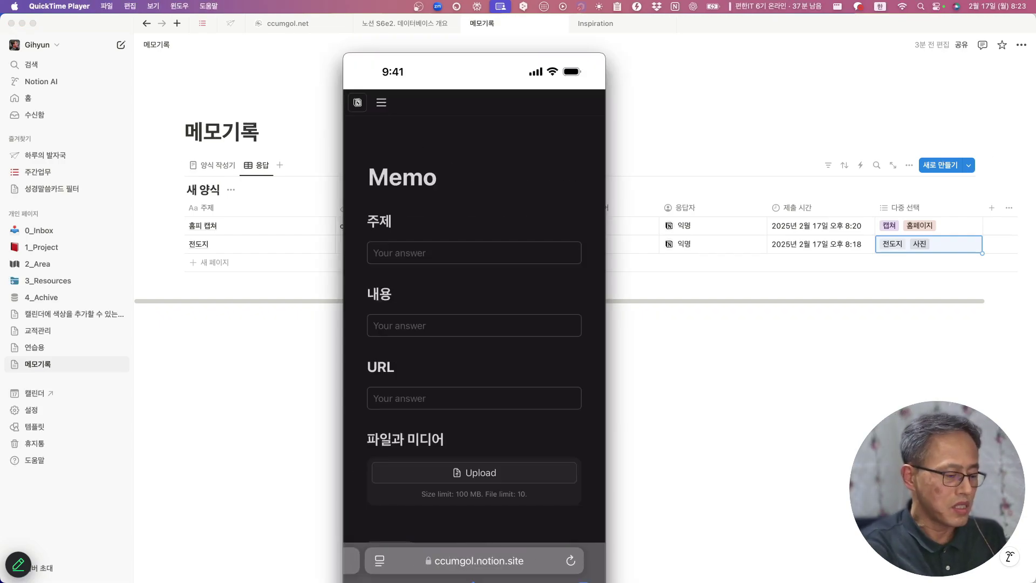
left_click_drag(471, 61, 449, 29)
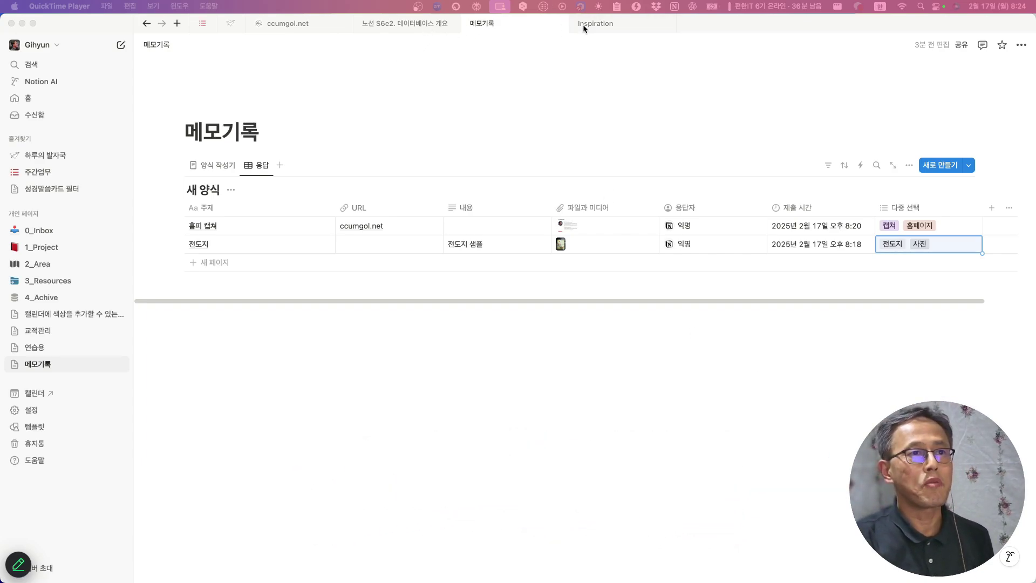
Step: Change the question type of the Memo form's 내용 question to 번호 in the form builder
left_click(216, 168)
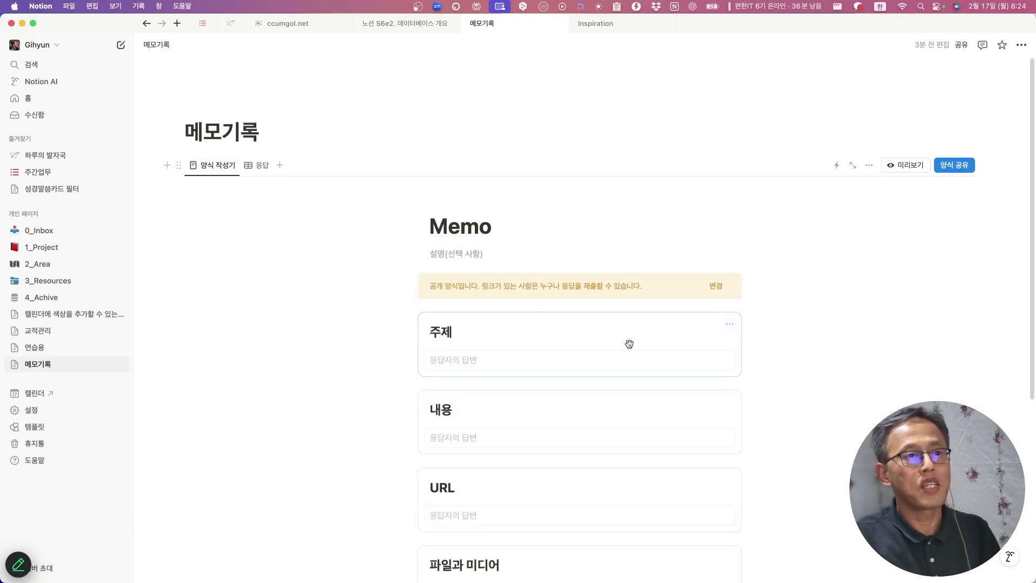
scroll(646, 343, "down", 5)
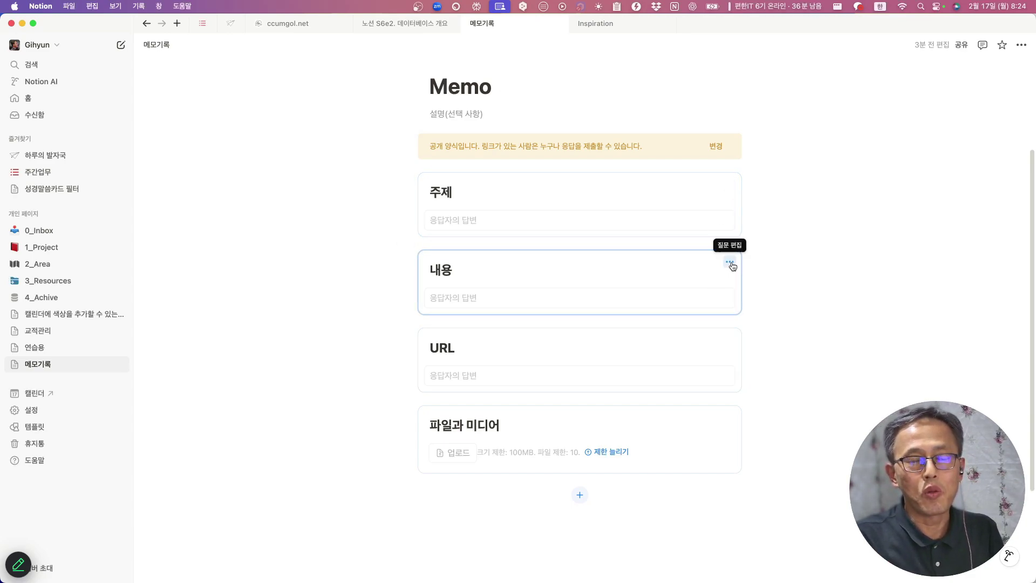
left_click(731, 263)
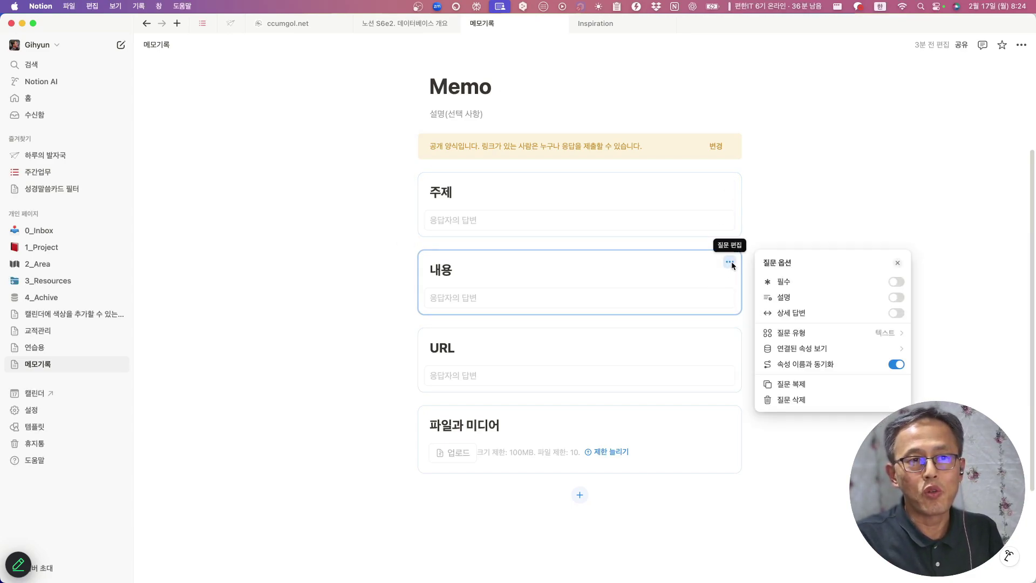
left_click(887, 333)
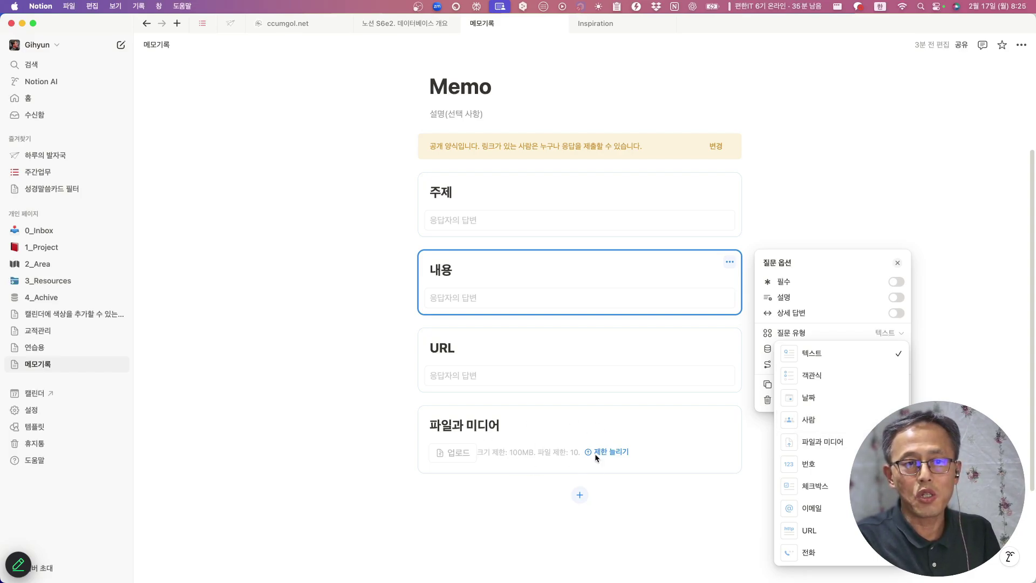
left_click(808, 464)
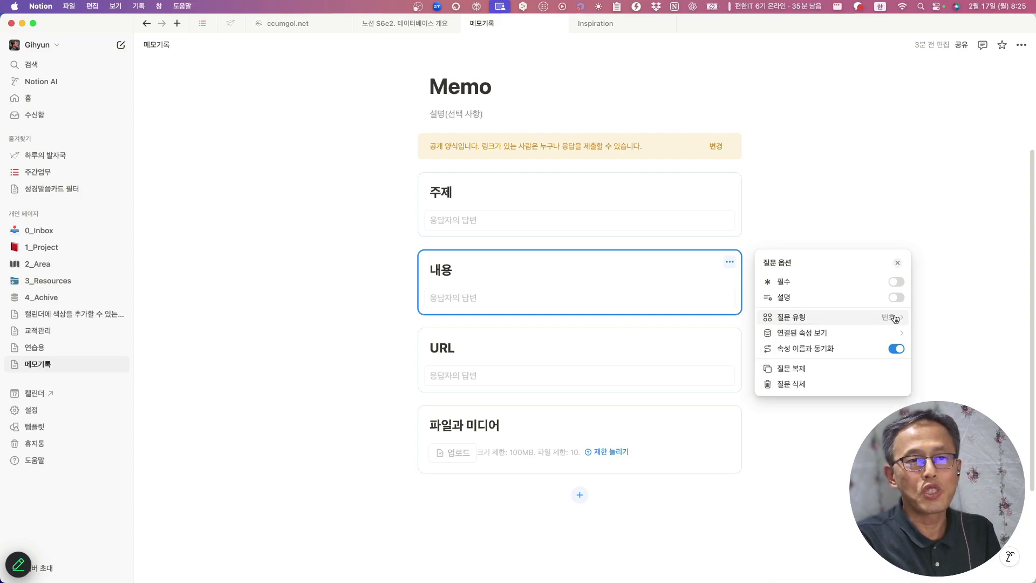
left_click(889, 316)
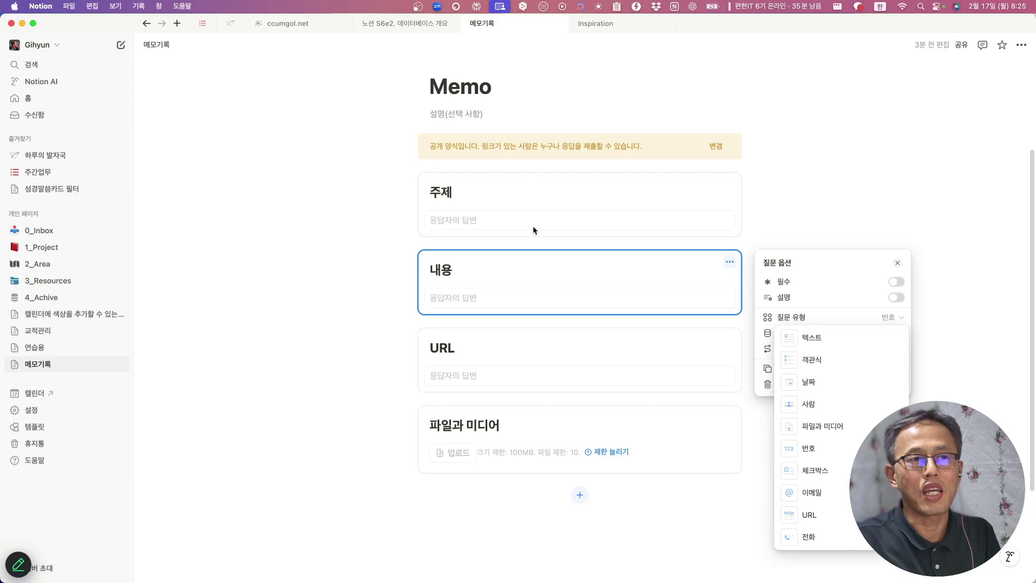
key("Escape")
left_click(374, 198)
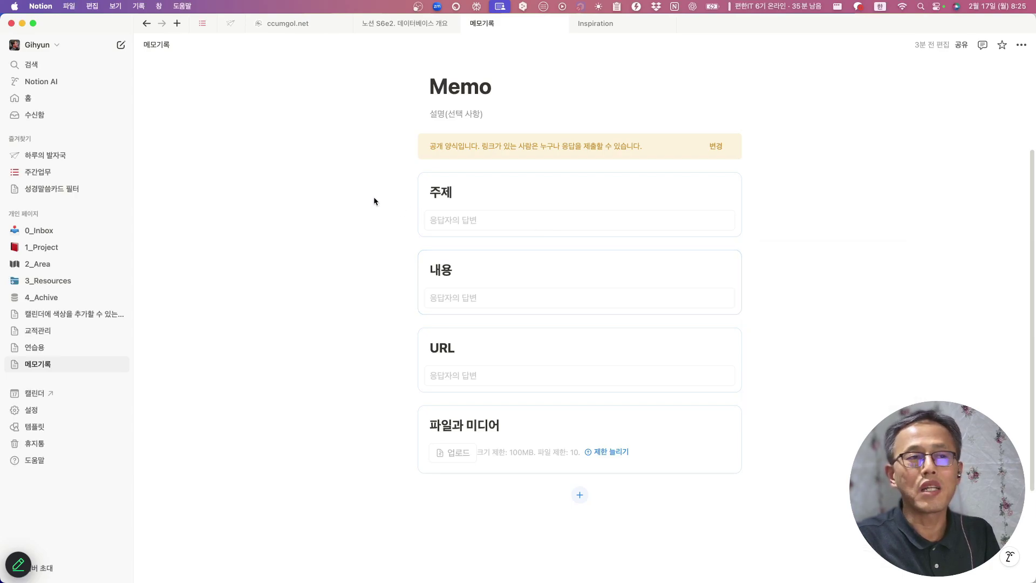
Step: Check the 내용 column's type and entries in the 응답 table, and review the form builder's questions
scroll(374, 199, "up", 3)
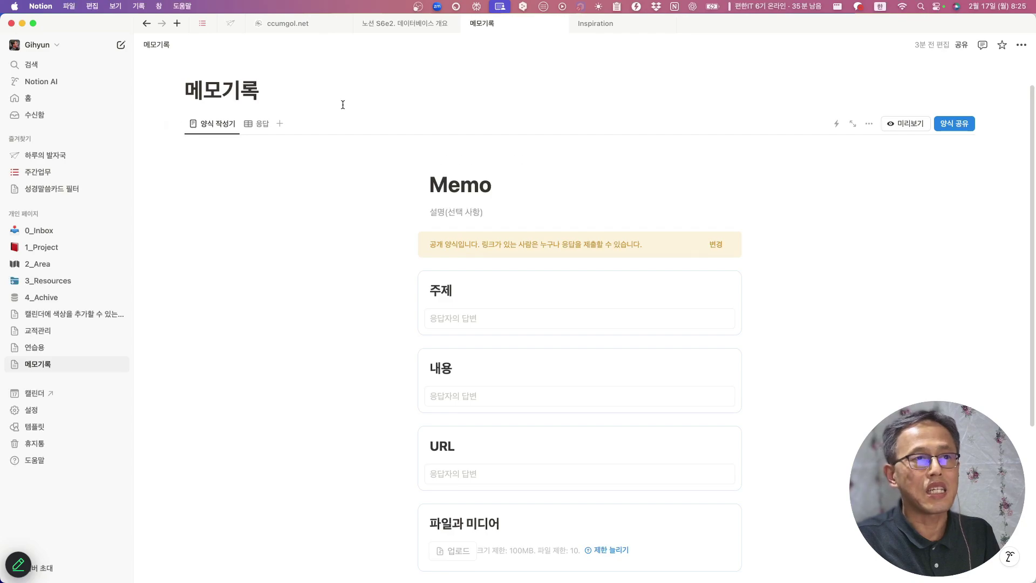
left_click(259, 124)
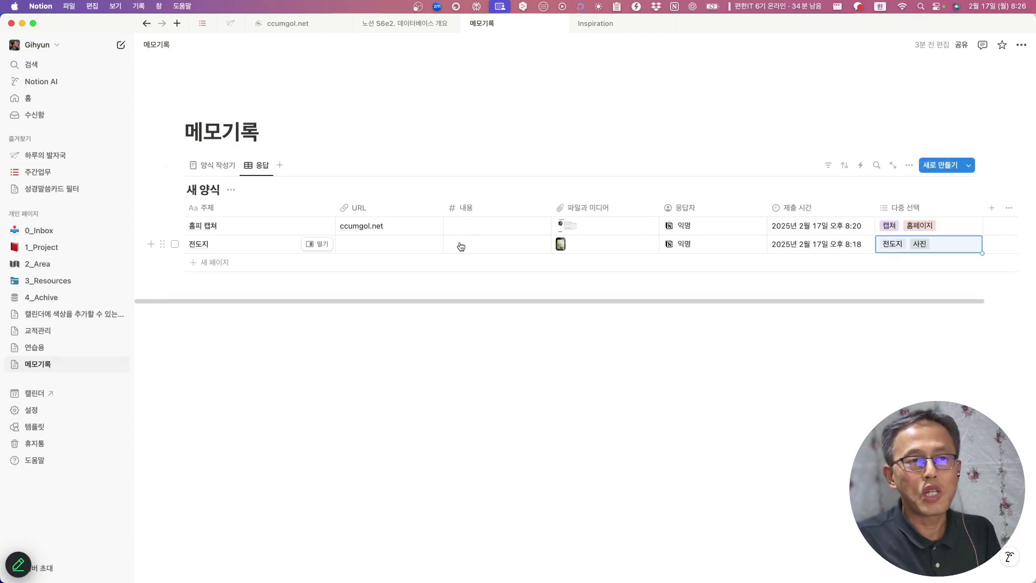
left_click(217, 166)
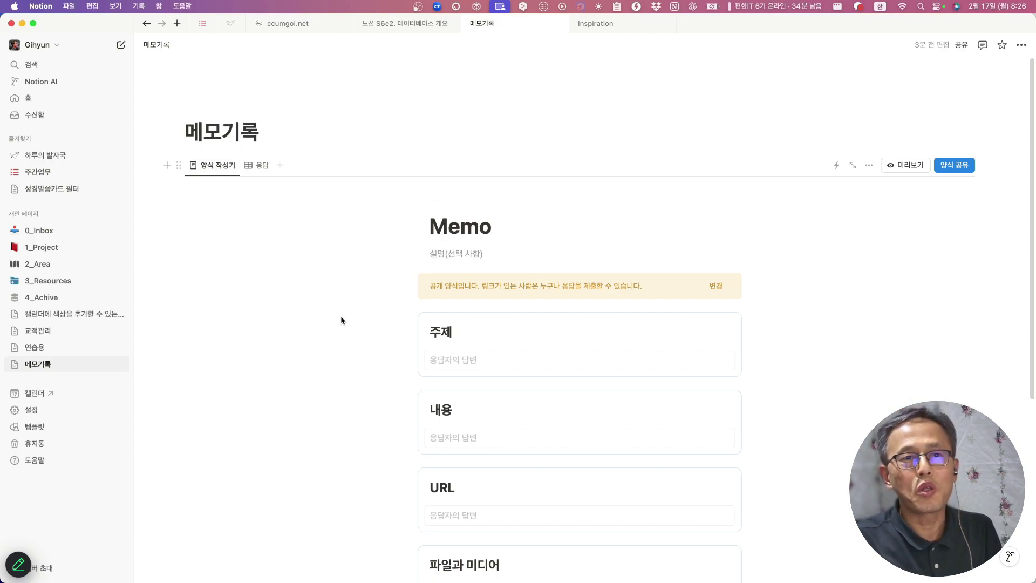
scroll(656, 407, "down", 5)
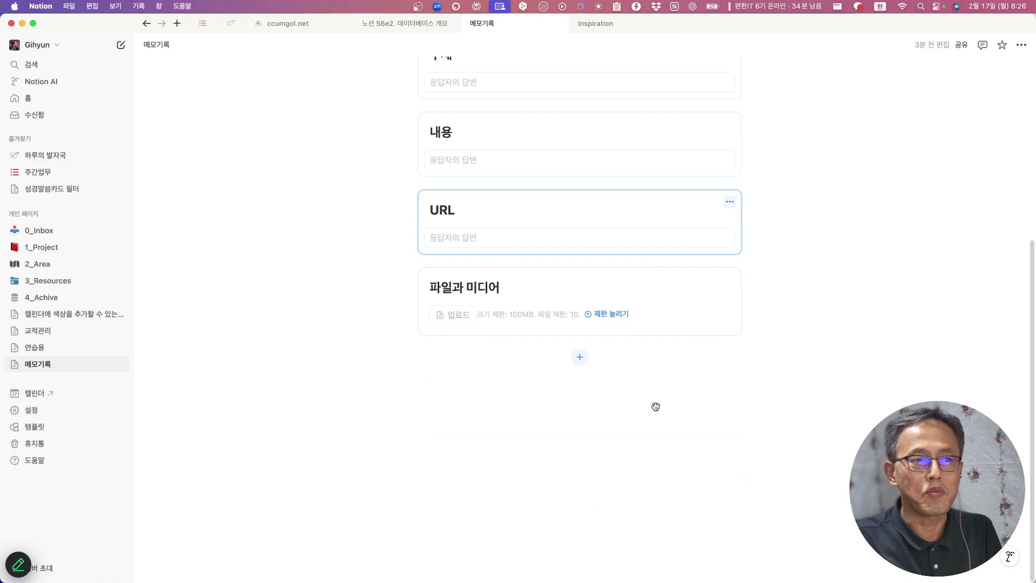
scroll(655, 406, "up", 4)
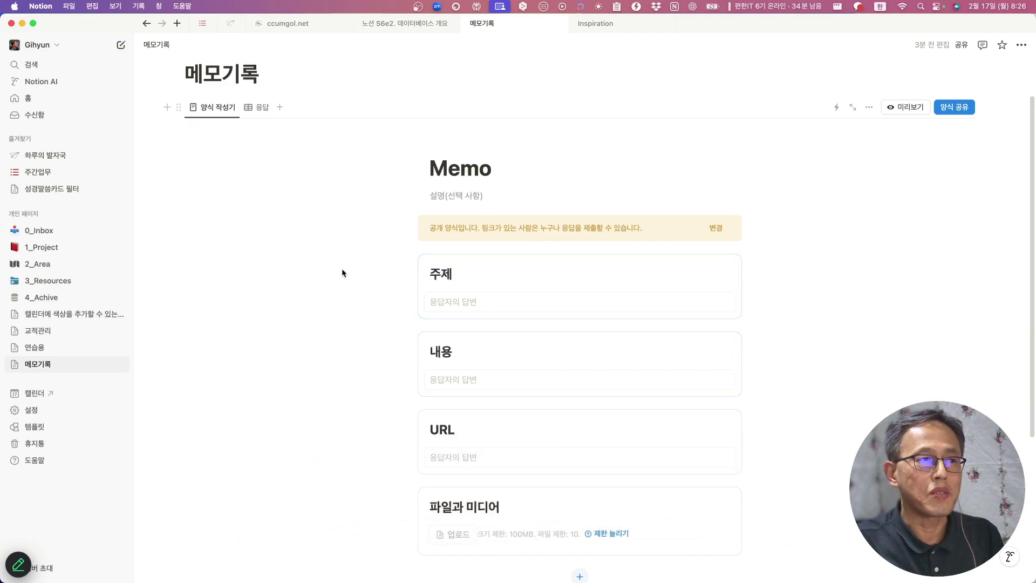
Step: Return to the 응답 table and check the 메모기록 page's 전체 너비 setting
left_click(271, 112)
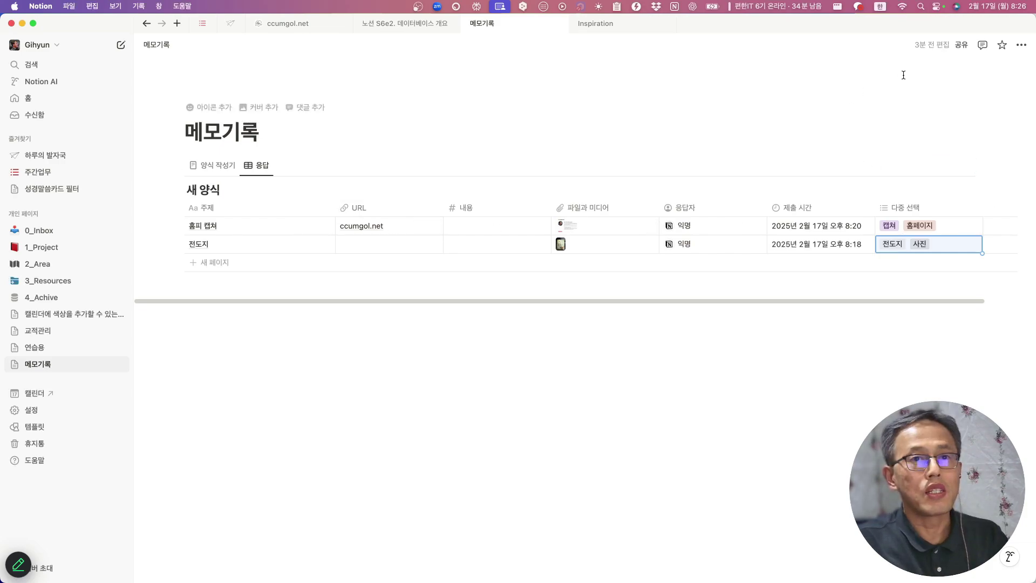
left_click(1021, 44)
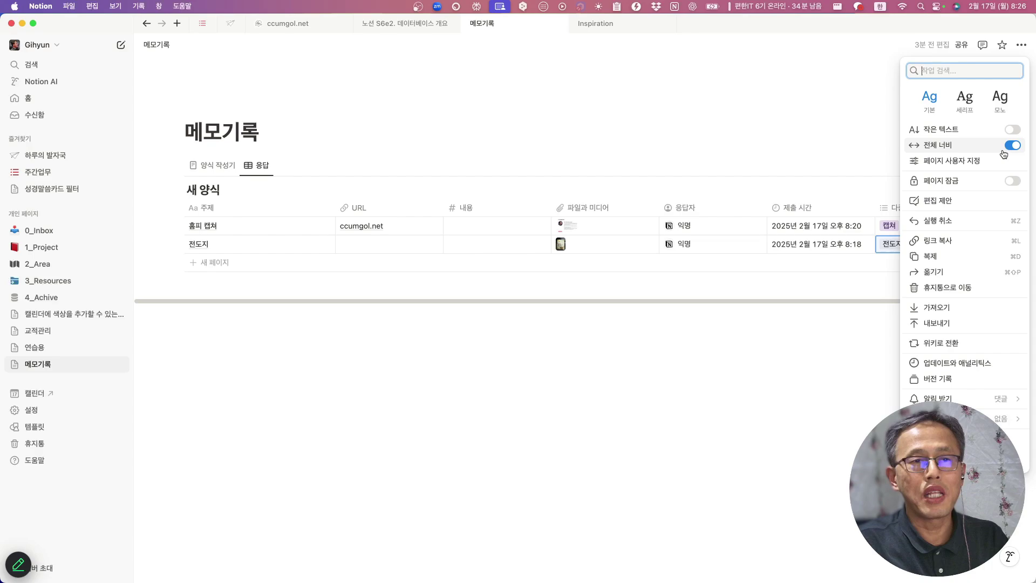
left_click(455, 458)
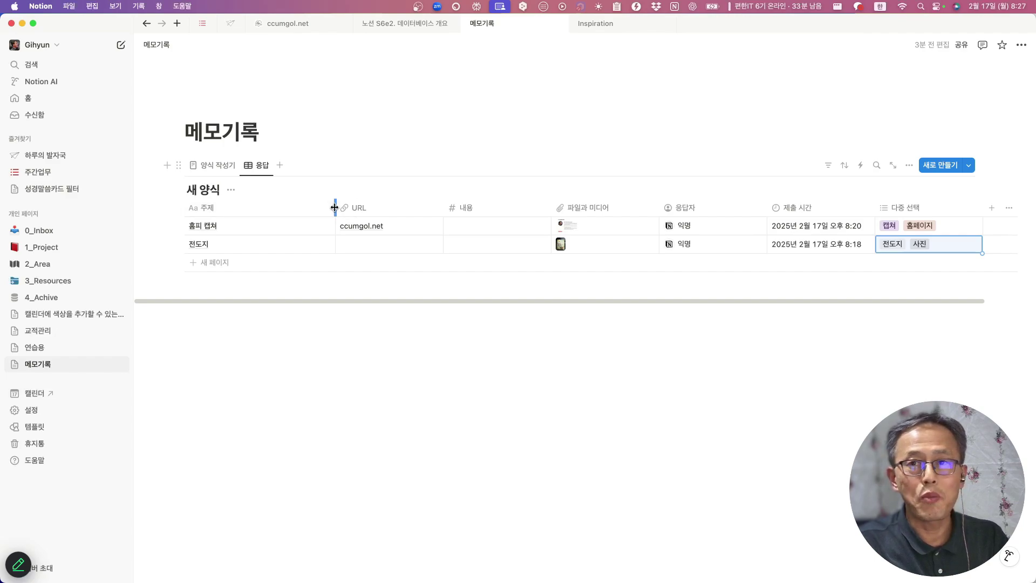
Step: Narrow the 주제, URL, 내용, 파일과 미디어, 응답자 and 제출 시간 columns of the 응답 table
mouse_move(335, 208)
left_mouse_down()
mouse_move(287, 208)
mouse_move(327, 208)
left_mouse_up()
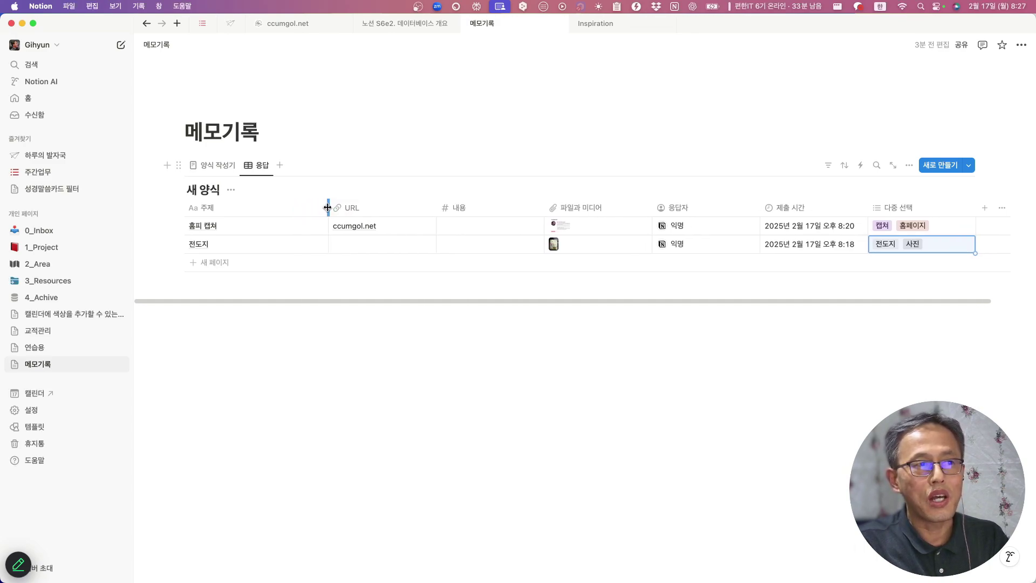
left_click_drag(327, 207, 238, 209)
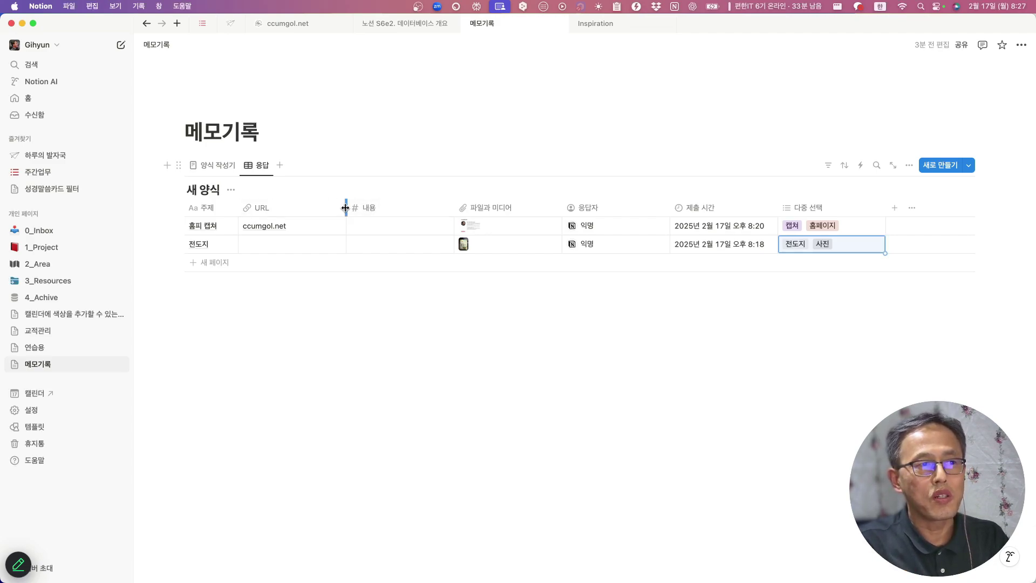
left_click_drag(346, 208, 292, 208)
left_click_drag(400, 208, 346, 207)
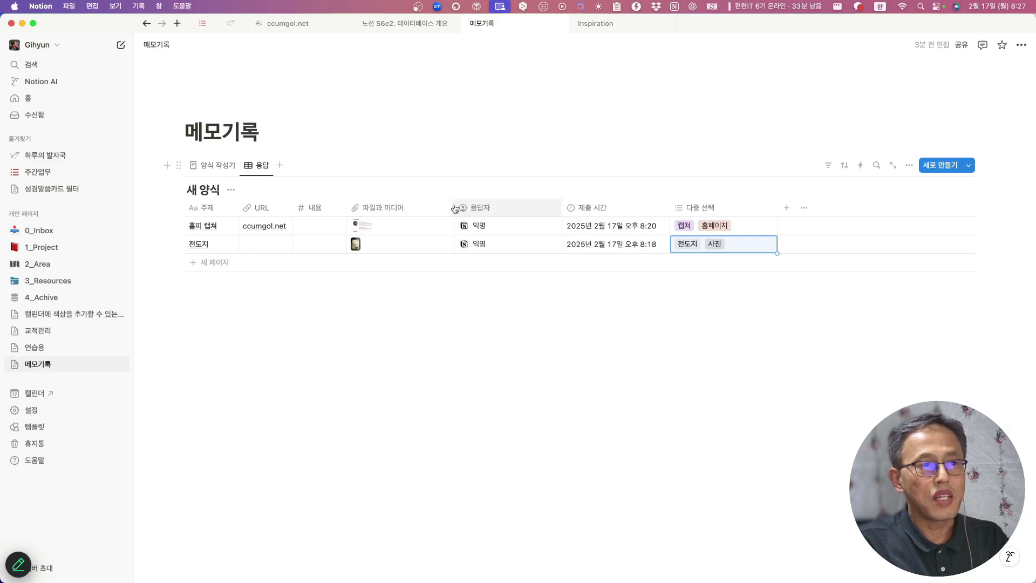
left_click_drag(454, 208, 400, 207)
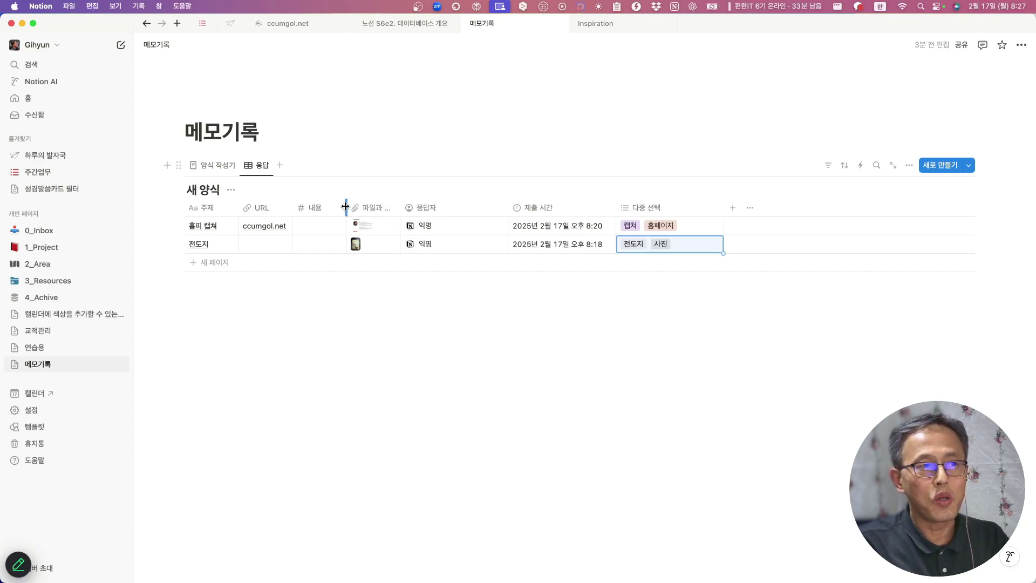
mouse_move(346, 206)
left_mouse_down()
mouse_move(304, 211)
mouse_move(341, 210)
left_mouse_up()
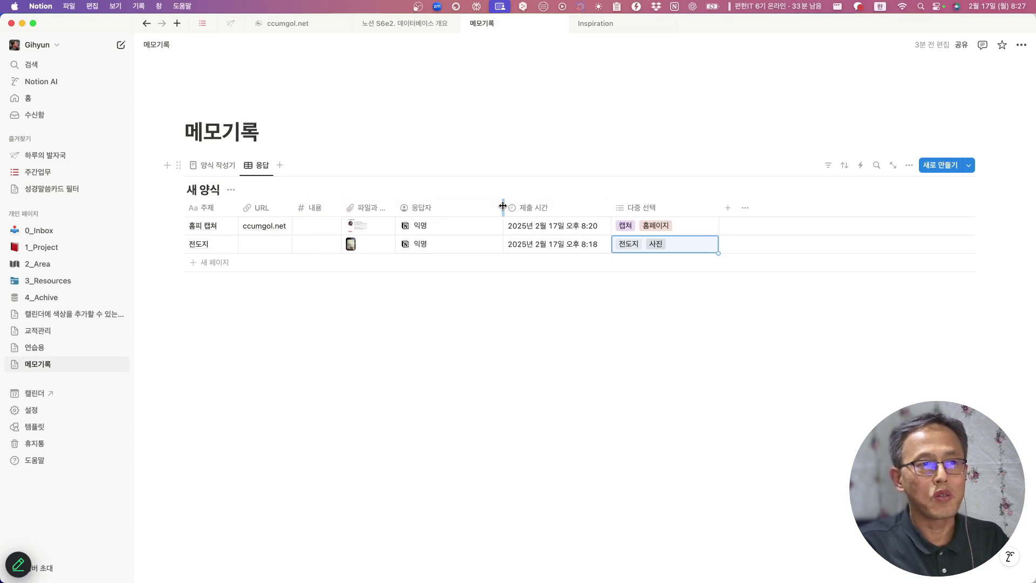
left_click_drag(503, 206, 449, 206)
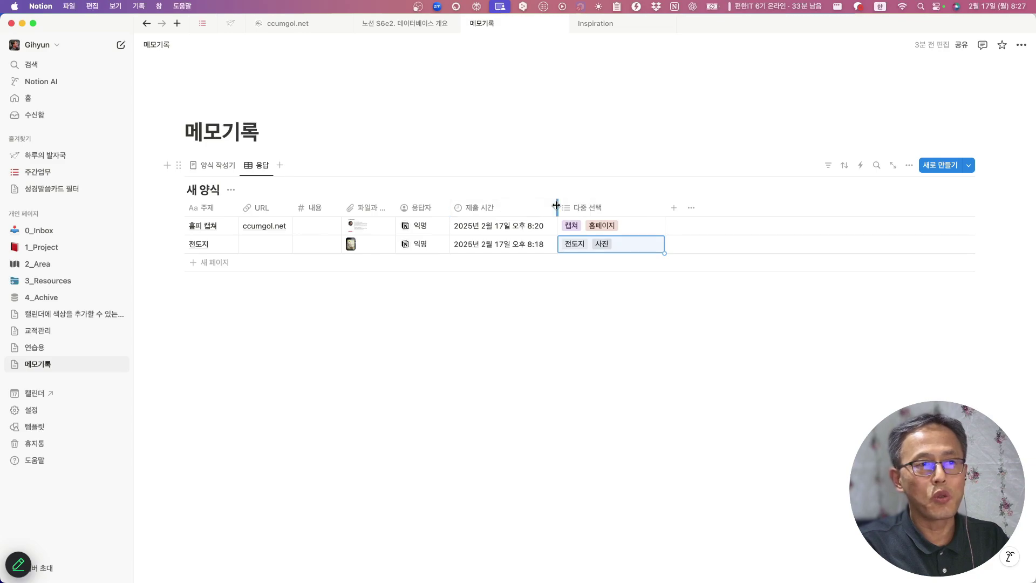
left_click_drag(549, 207, 502, 207)
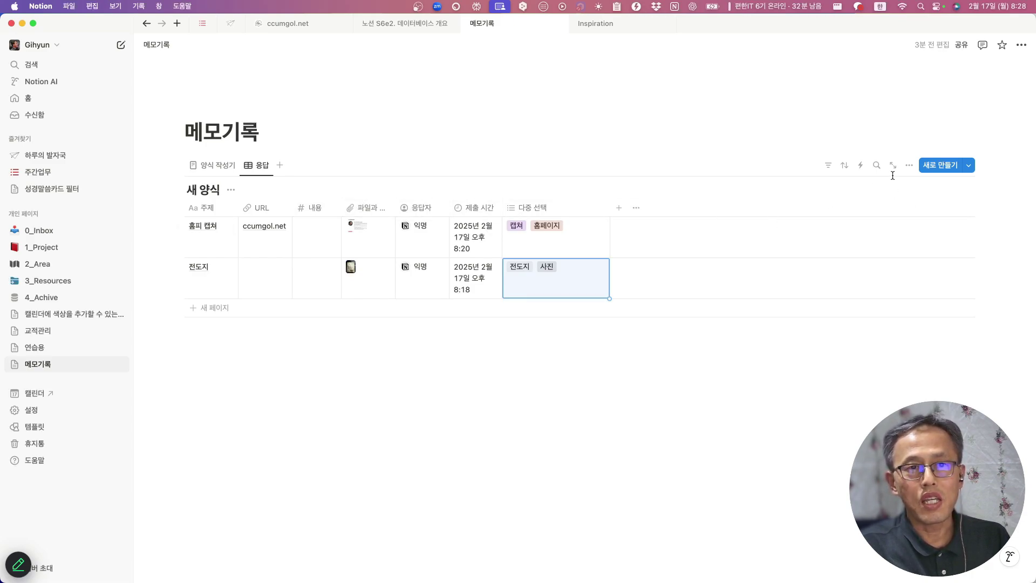
Step: Examine the property types available for the 응답 table and the 속성(Properties) section of the 데이터베이스 개요 page
left_click(619, 209)
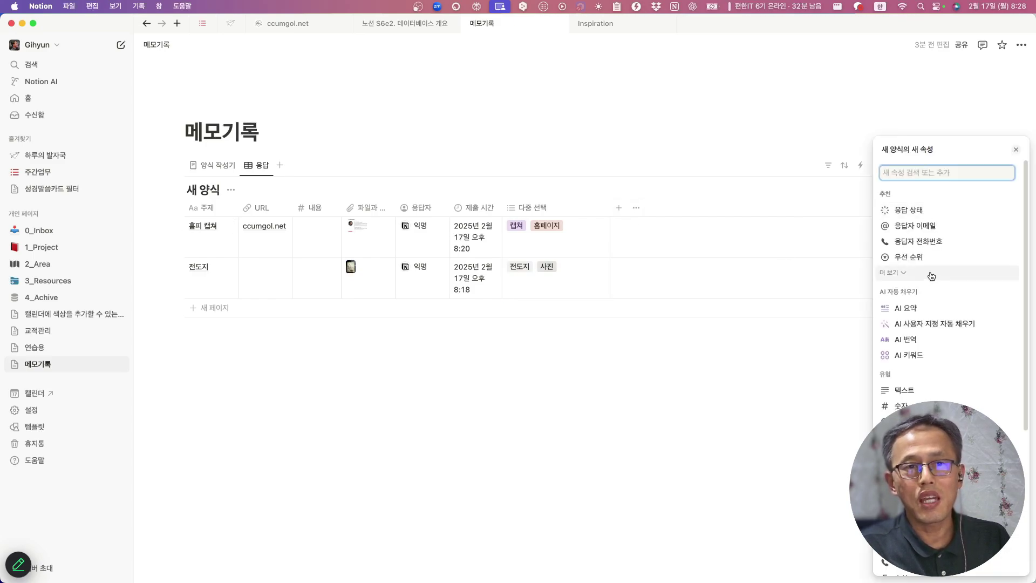
scroll(932, 277, "down", 5)
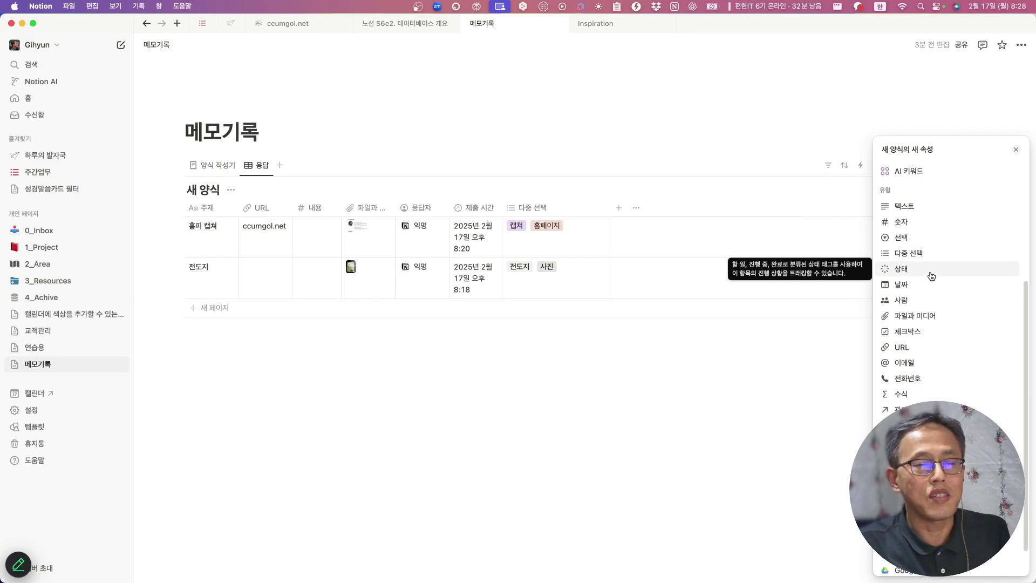
key("ctrl+shift+Tab")
scroll(495, 298, "down", 15)
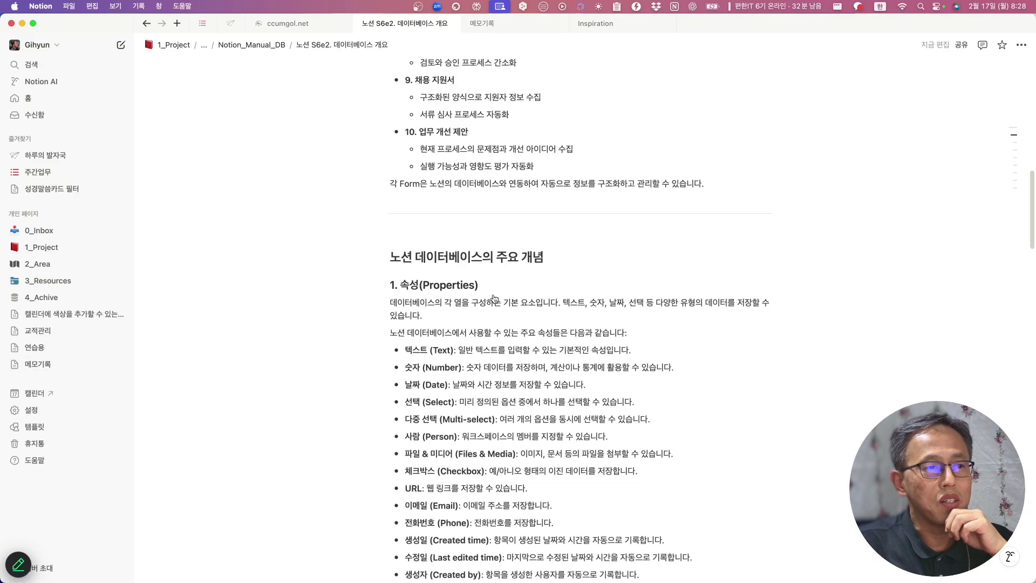
scroll(494, 298, "down", 5)
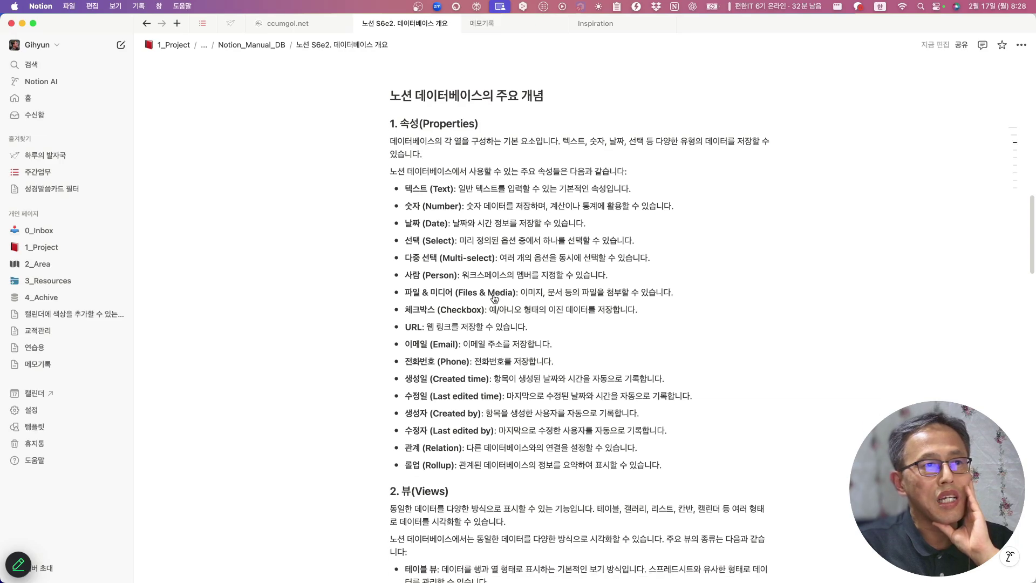
scroll(563, 254, "up", 1)
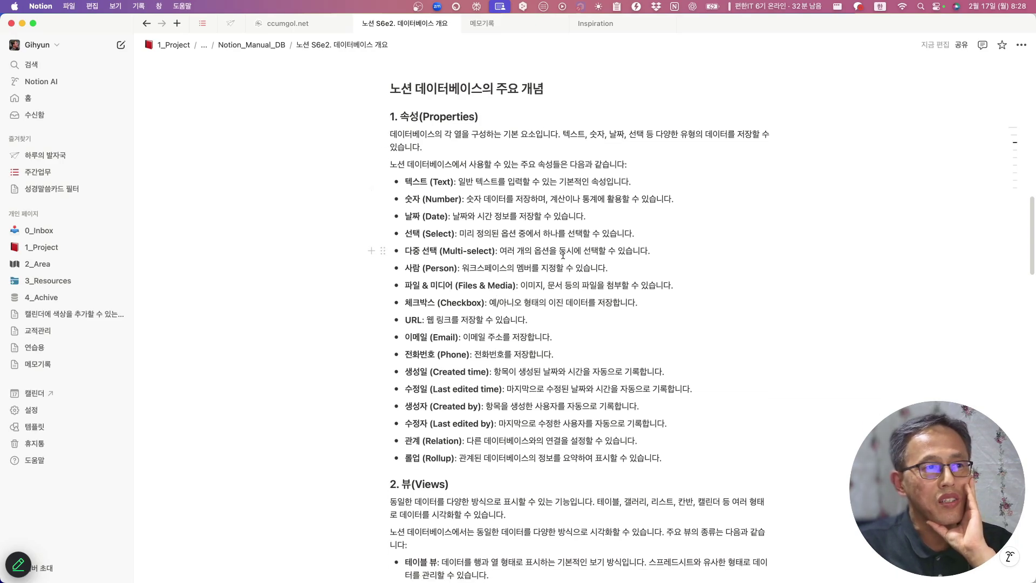
scroll(563, 255, "up", 2)
left_click_drag(415, 153, 378, 179)
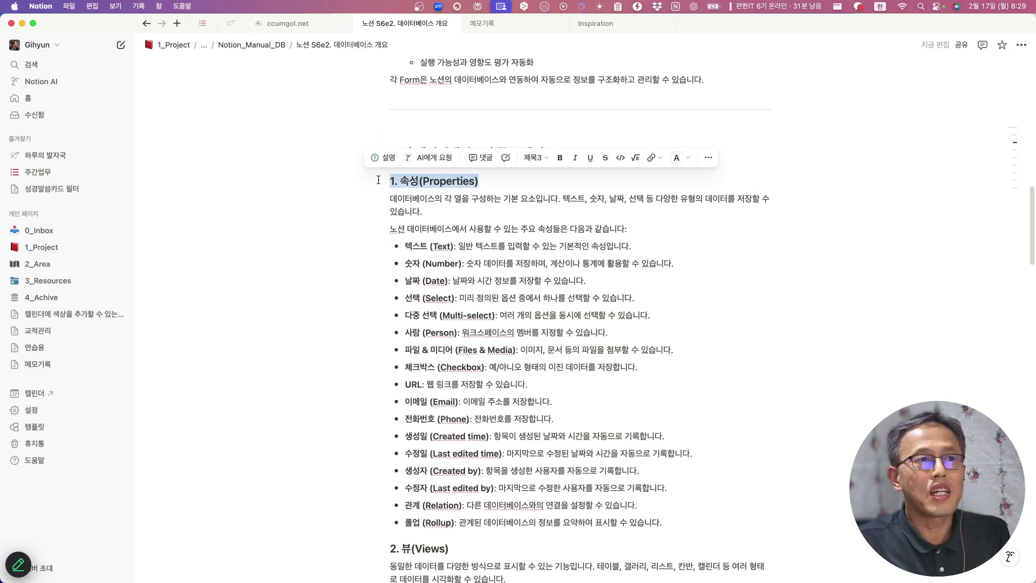
left_click(485, 25)
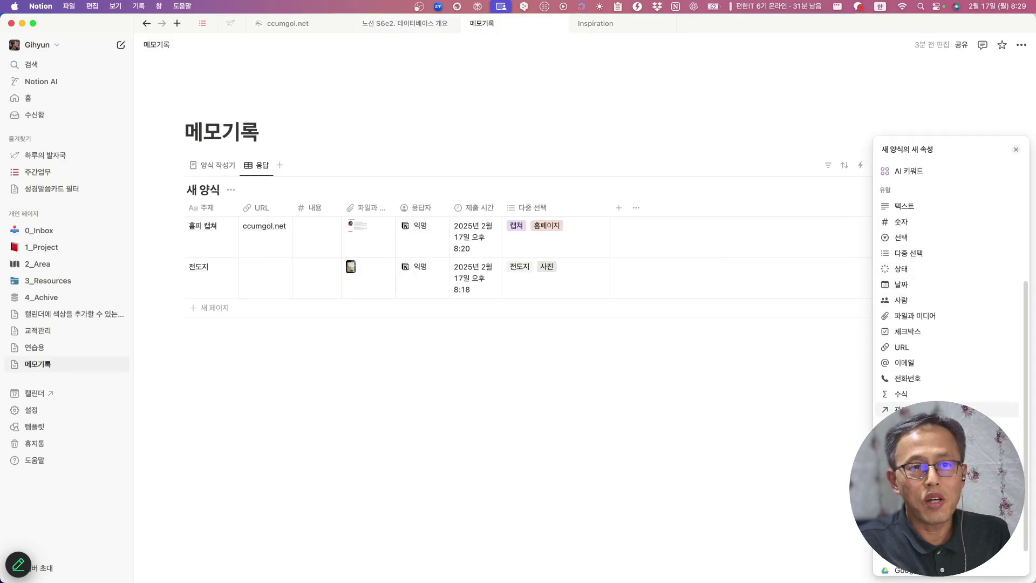
left_click(468, 354)
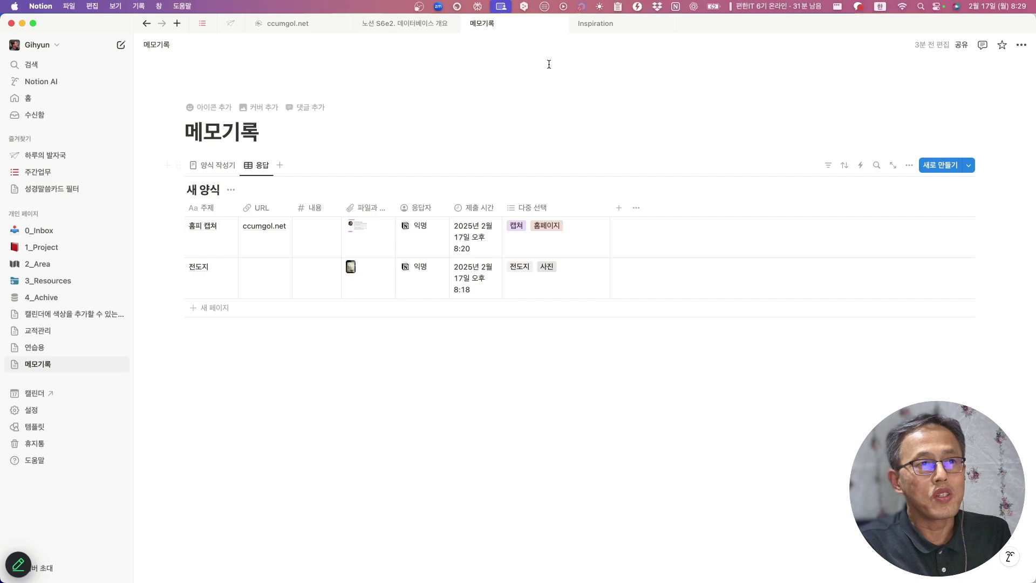
Step: Review the property list and 뷰(Views) section of the 데이터베이스 개요 page, and look at the Inspiration page's table as an example
left_click(445, 24)
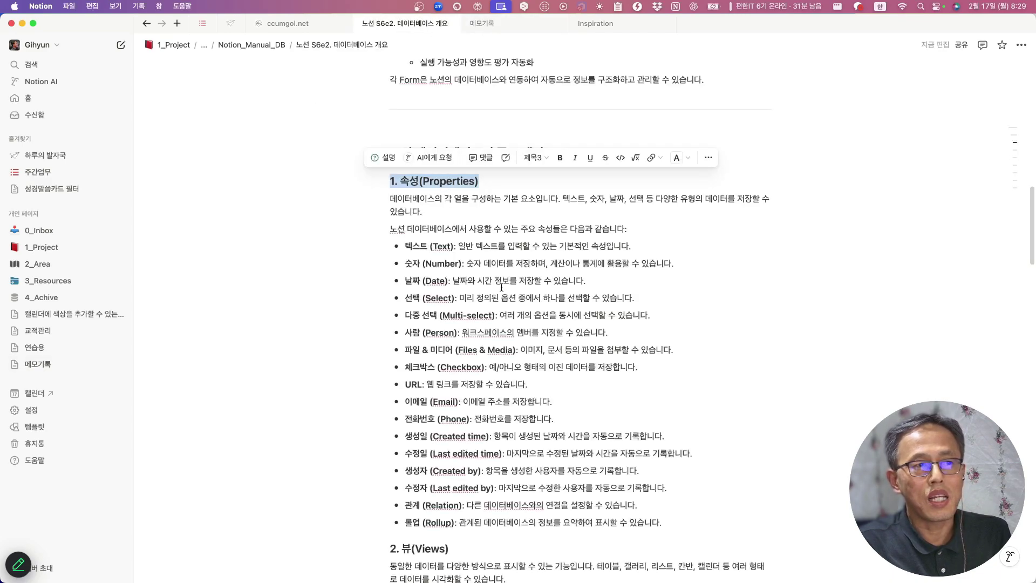
scroll(501, 288, "down", 2)
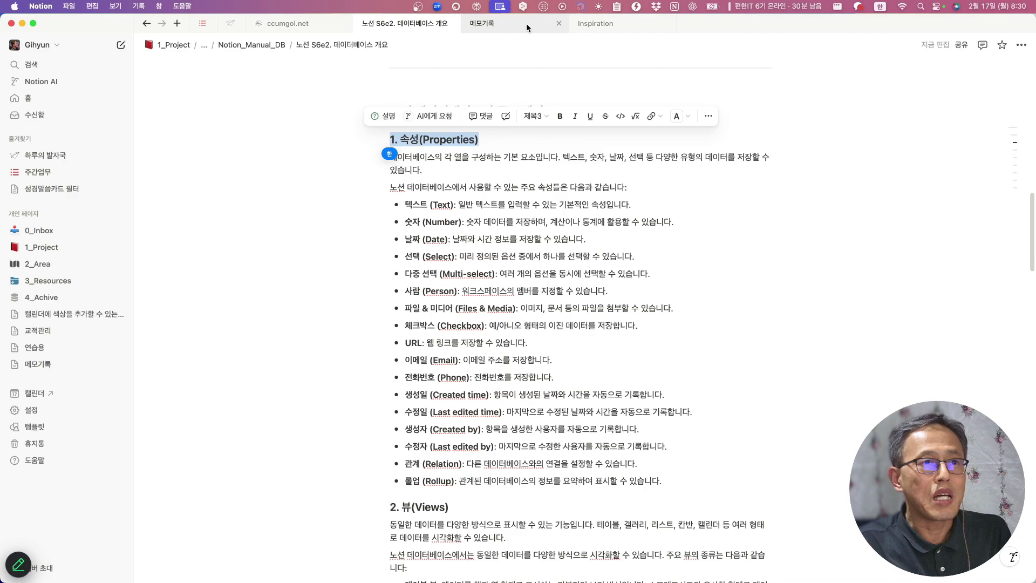
left_click(593, 23)
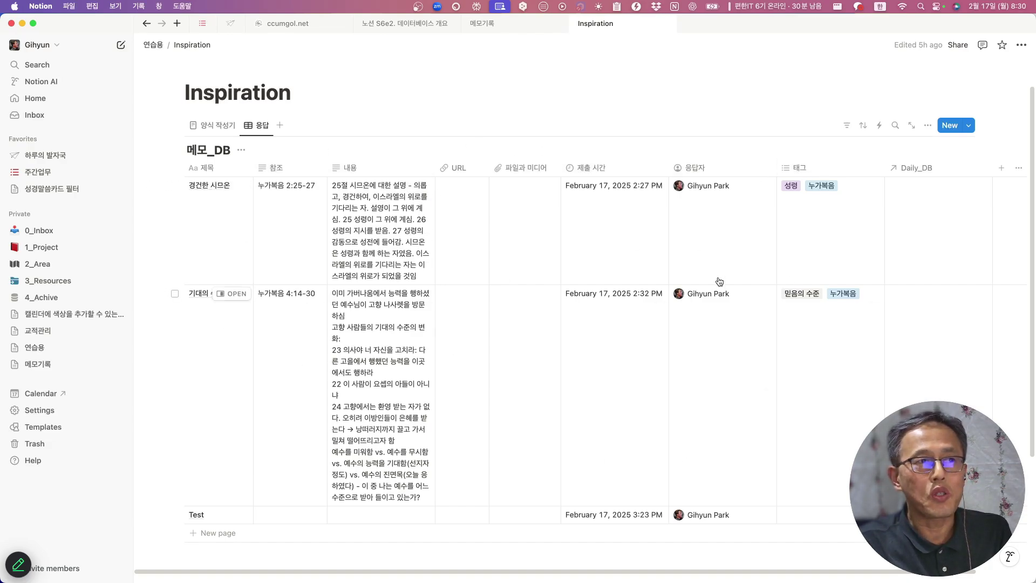
left_click(403, 24)
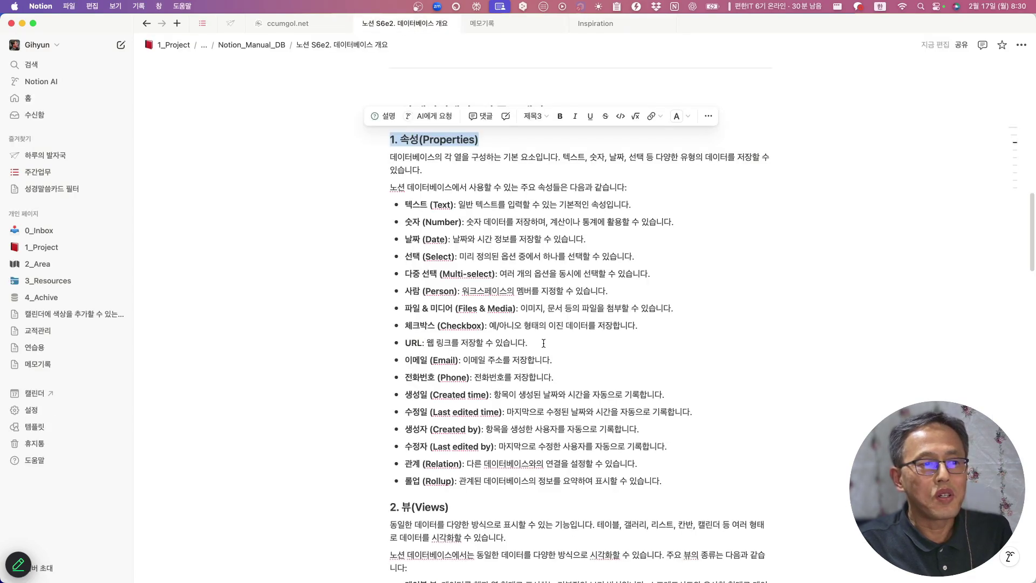
scroll(447, 286, "down", 5)
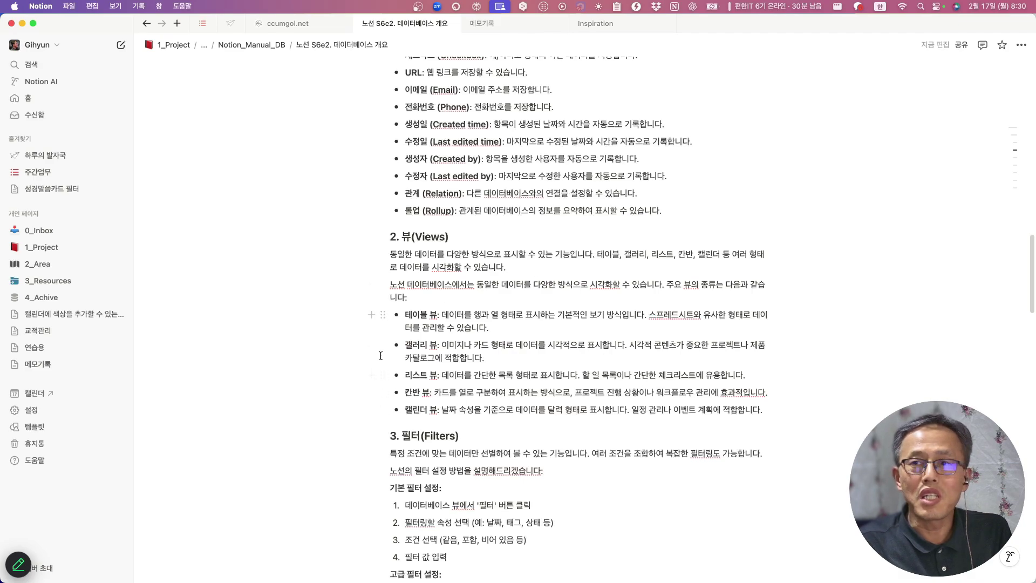
Step: Add a List view and a Gallery view to the 메모_DB database on the Inspiration page
left_click(621, 23)
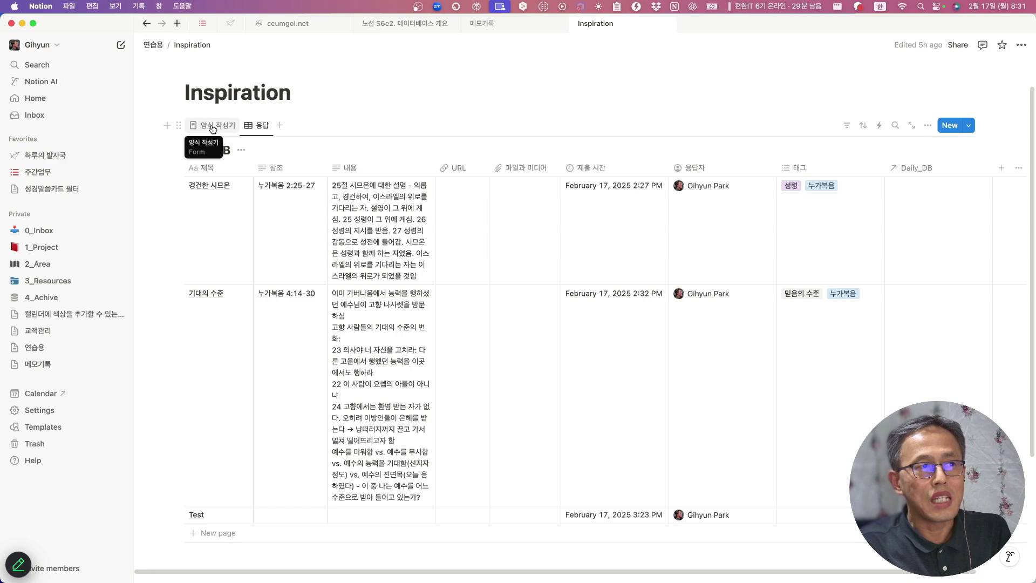
left_click(280, 127)
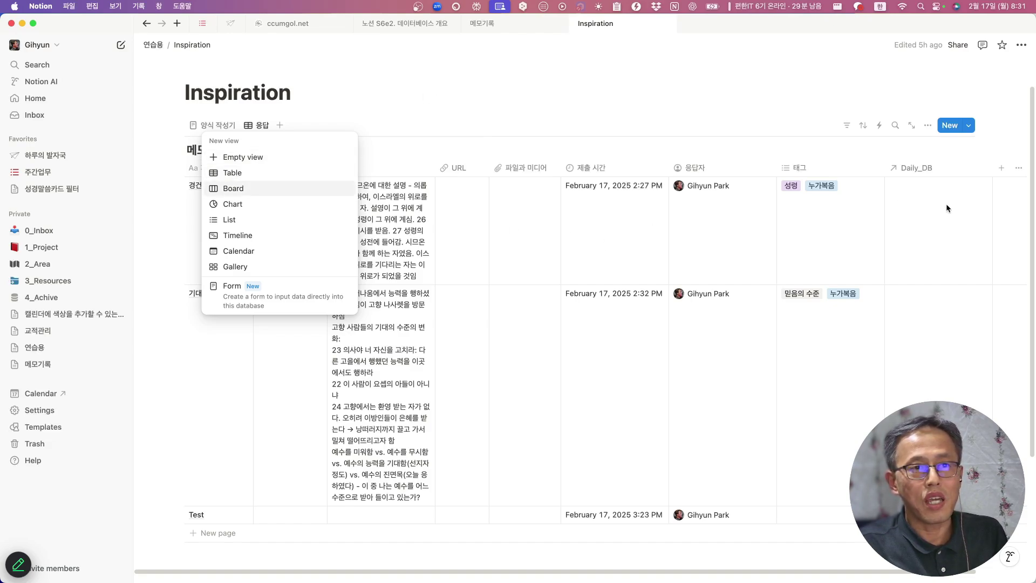
key("Down")
key("Down")
key("Down")
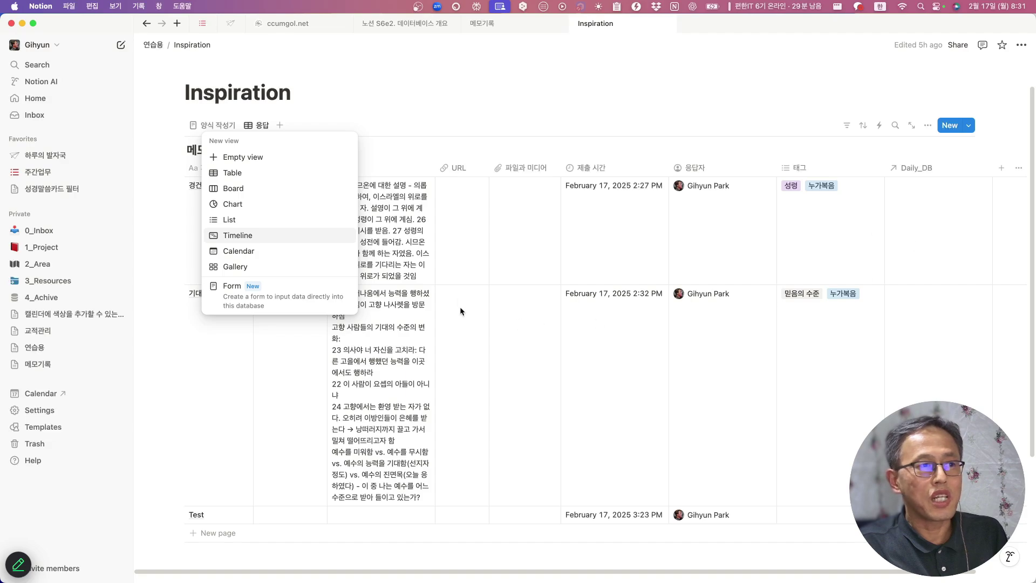
left_click(229, 222)
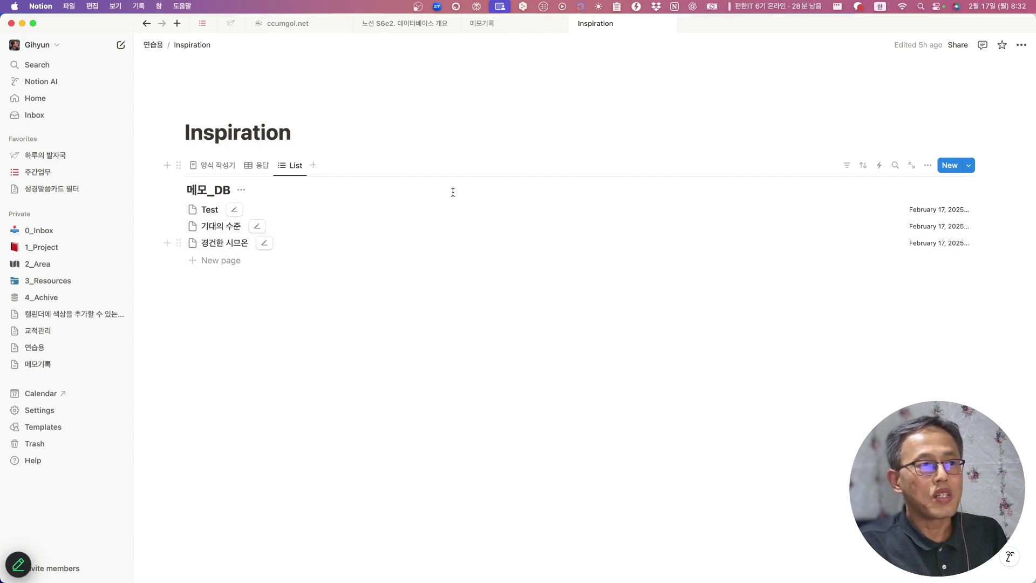
left_click(313, 165)
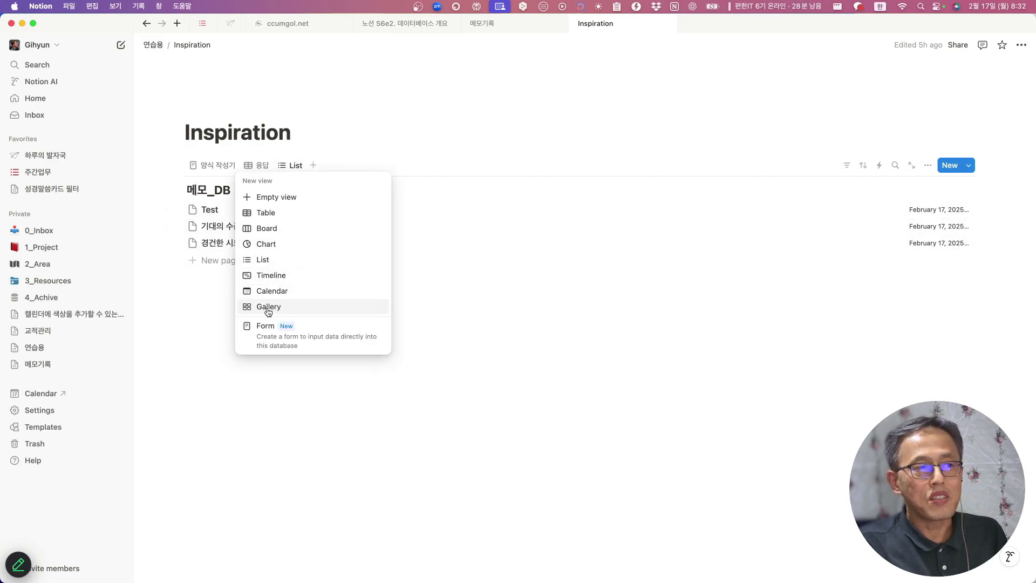
left_click(268, 307)
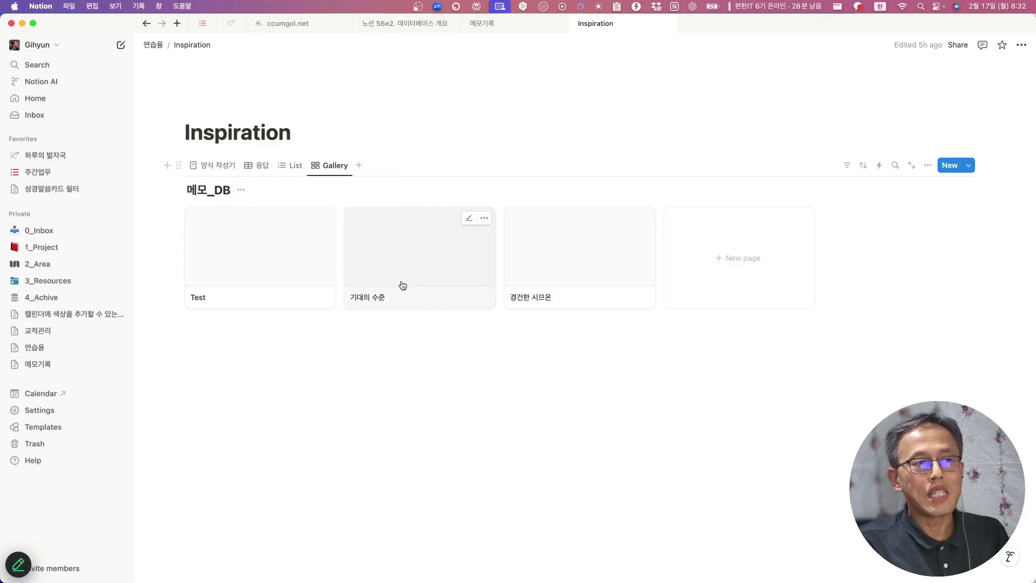
Step: Add a 갤러리 view to the 메모기록 page's database and set its 카드 미리보기 to 파일과 미디어
left_click(499, 23)
left_click(278, 166)
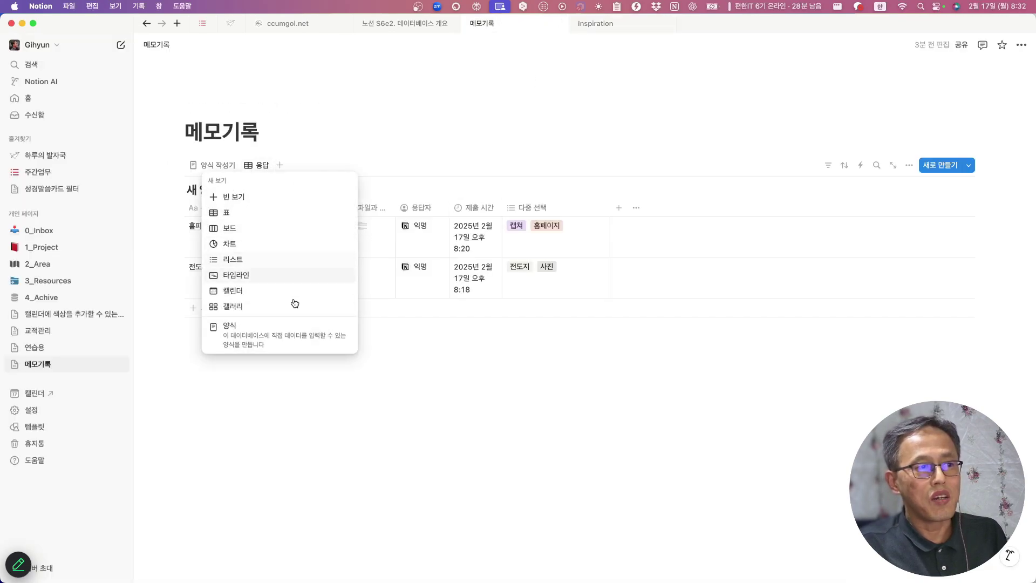
left_click(246, 304)
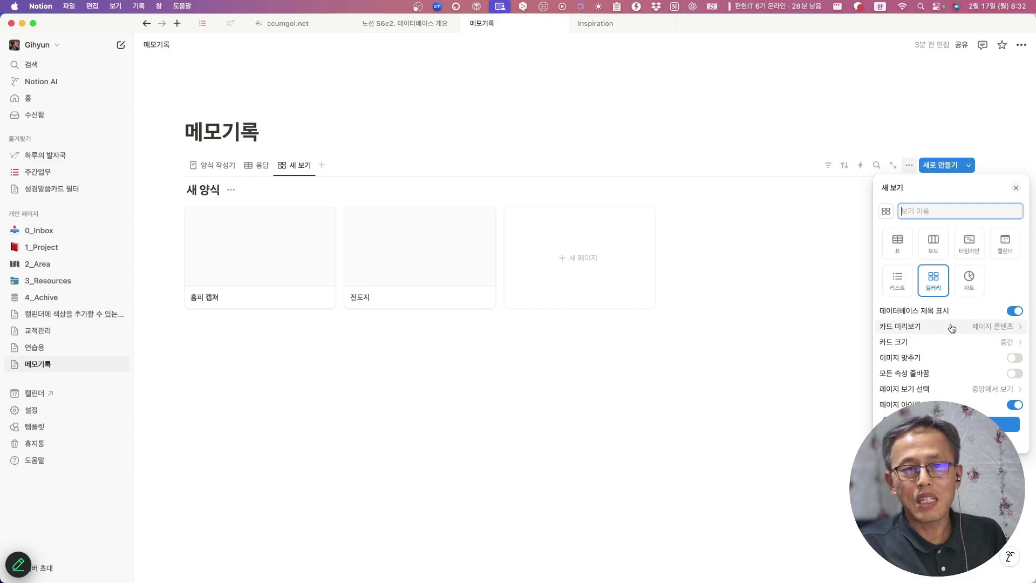
left_click(1018, 330)
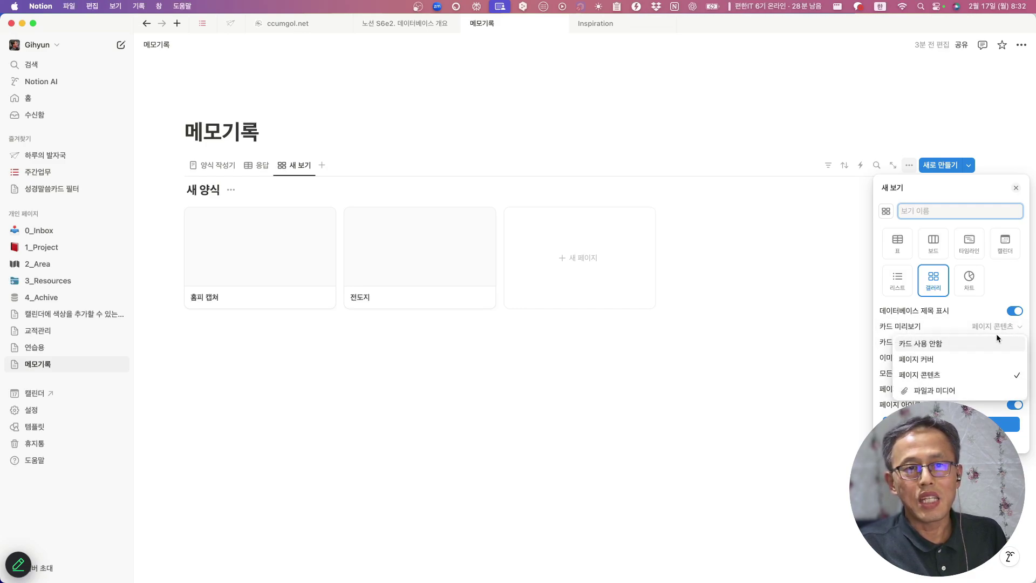
left_click(929, 391)
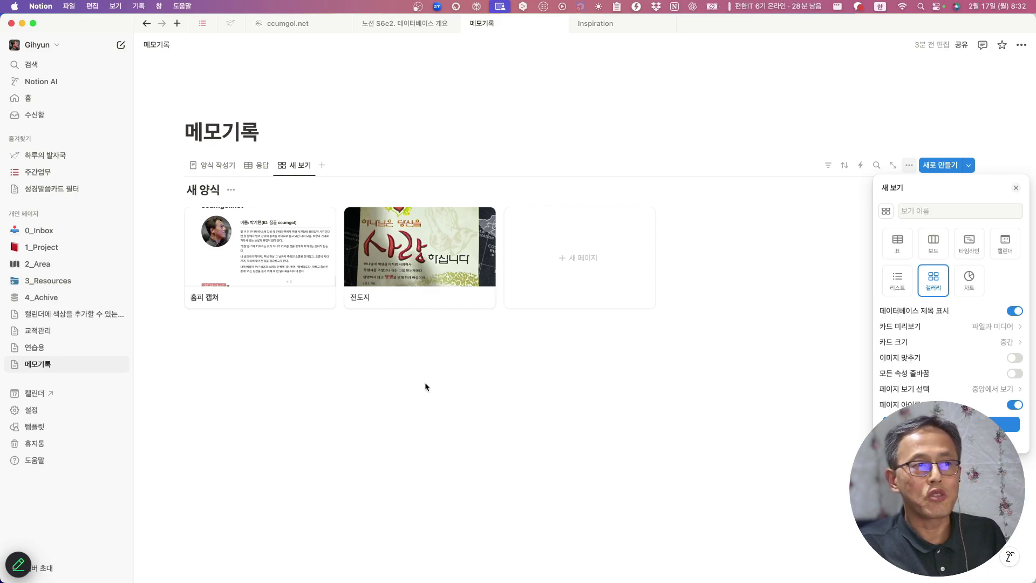
Step: Add a 캘린더 view and a 타임라인 view to the 메모기록 page's database
left_click(322, 165)
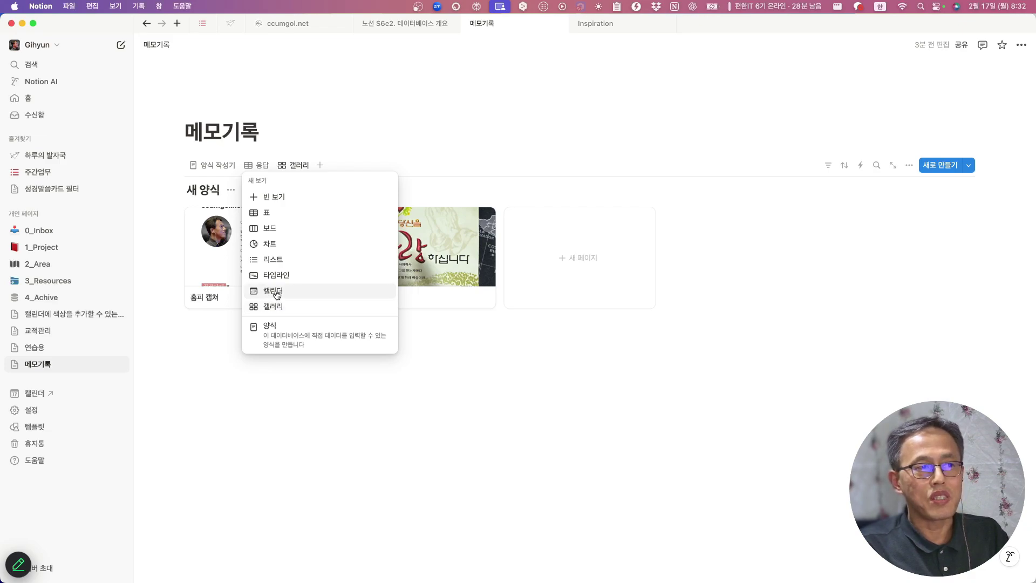
left_click(274, 292)
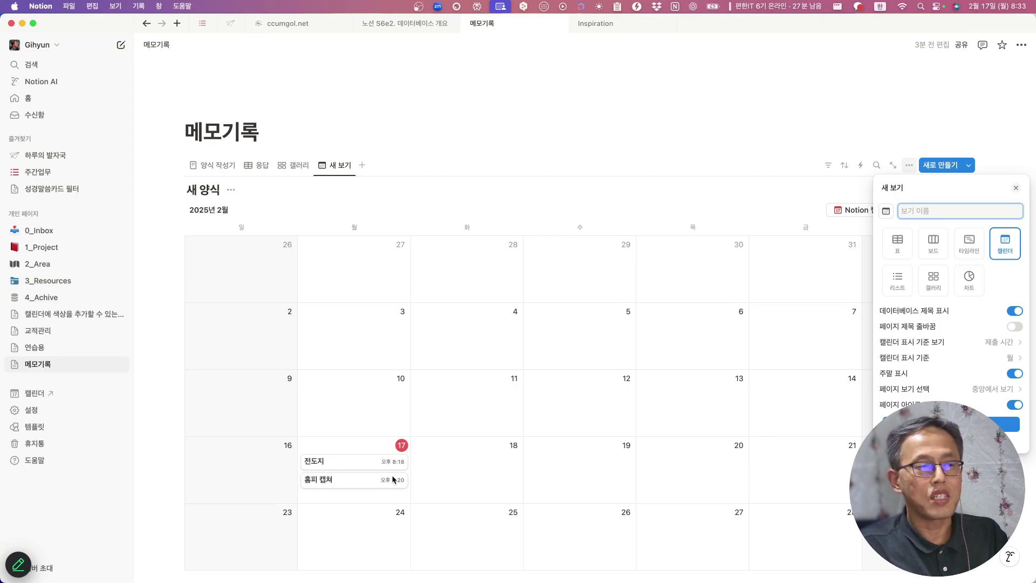
left_click(361, 166)
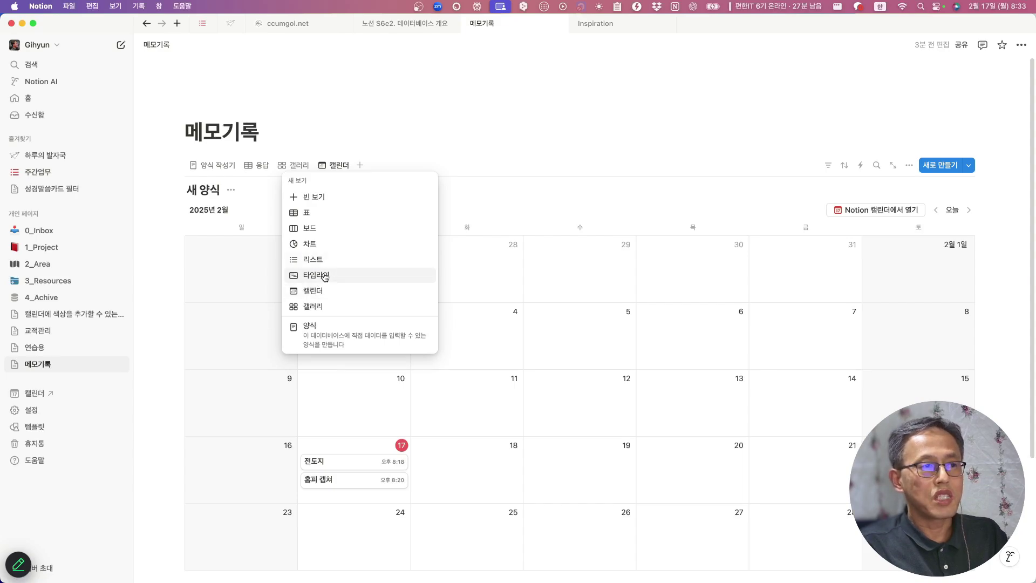
left_click(324, 277)
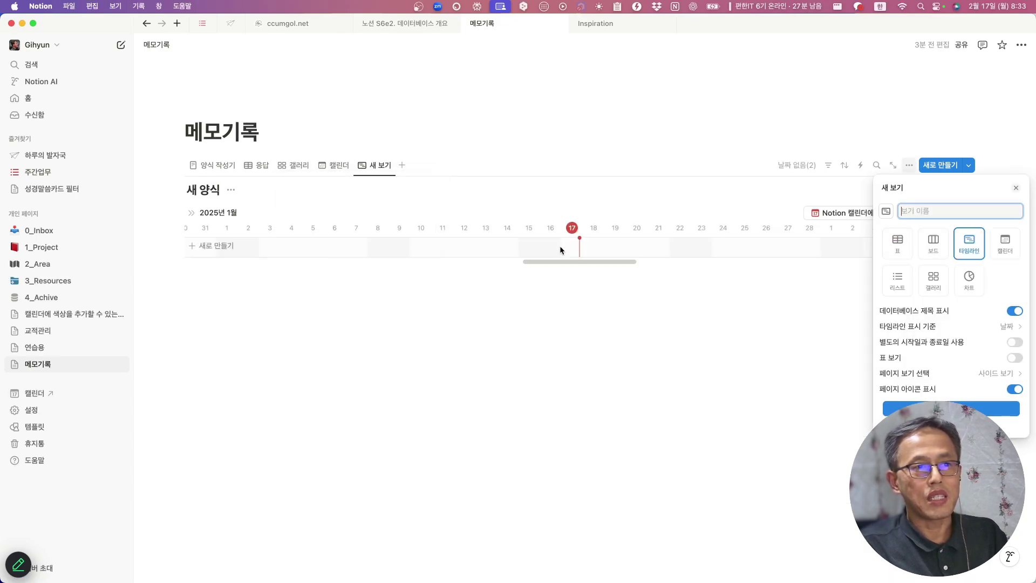
left_click(771, 312)
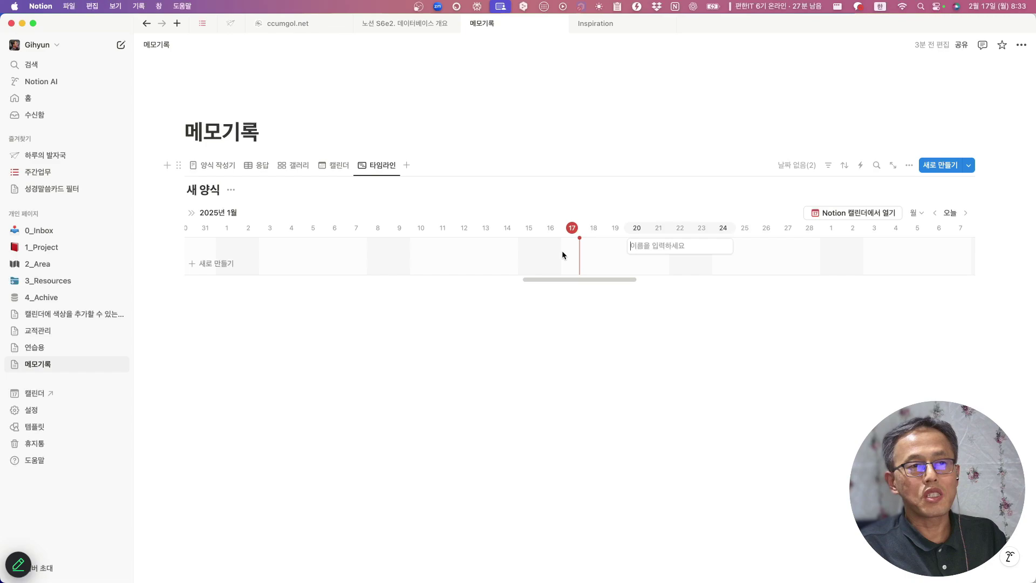
Step: Add a 보드 view to the 메모기록 page's database
left_click(705, 249)
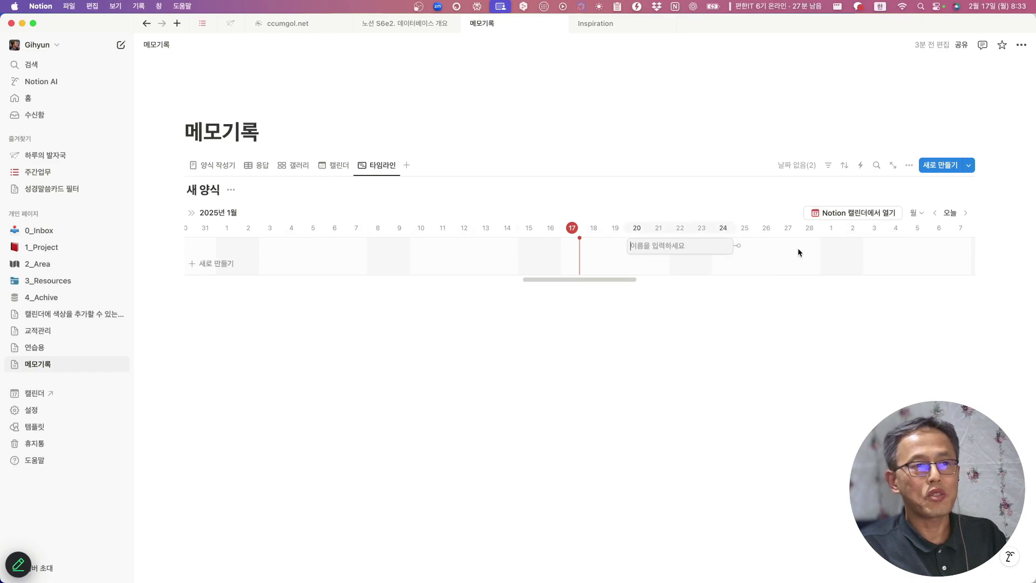
left_click(406, 164)
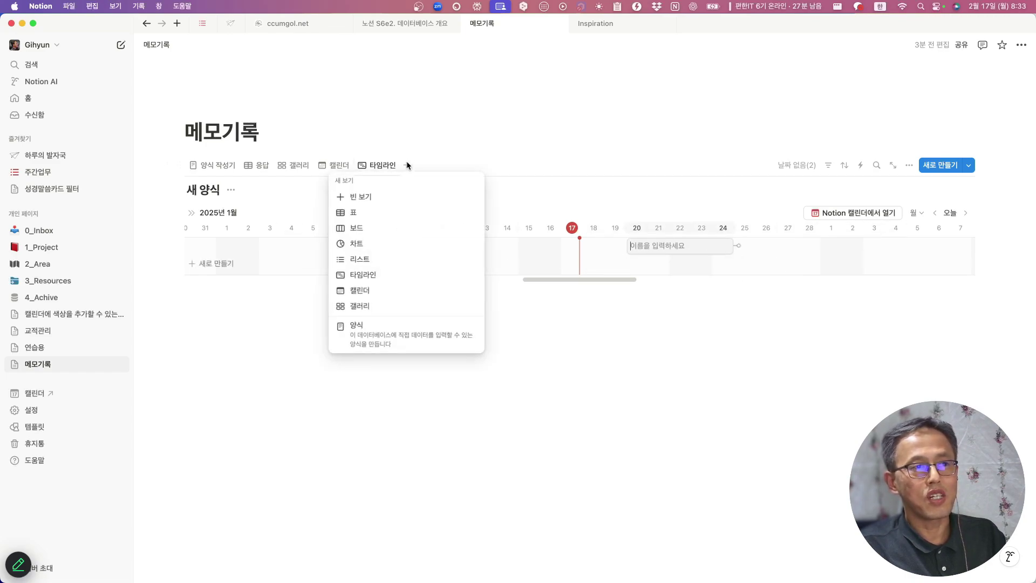
left_click(360, 233)
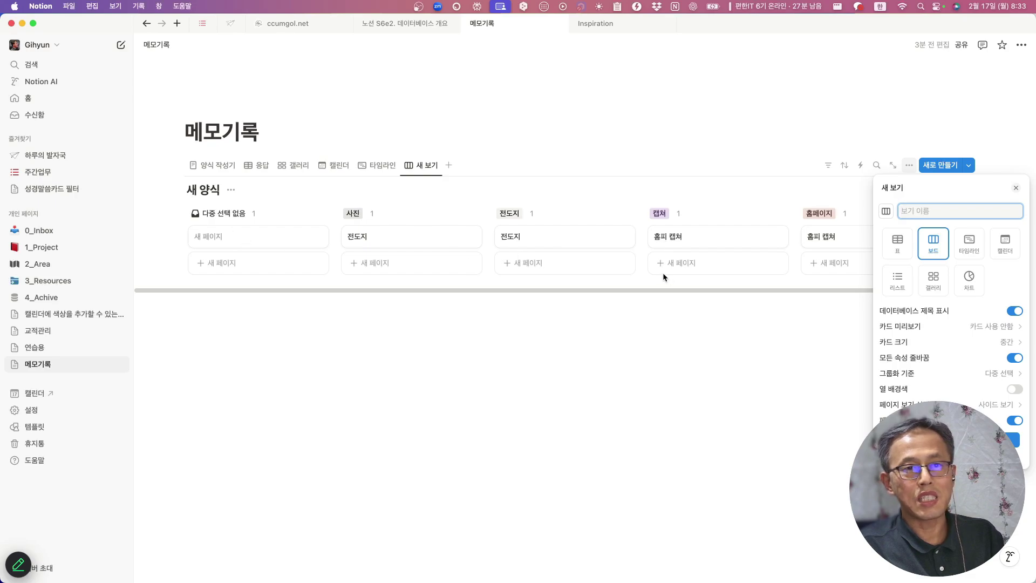
Step: Group the new 보드 view by the 날짜 property
left_click(1003, 377)
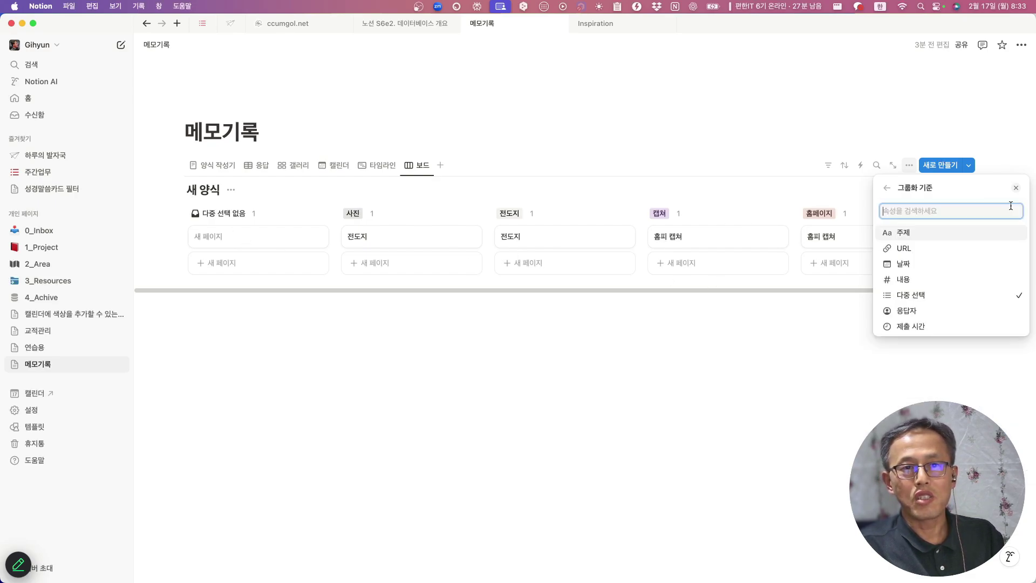
left_click(910, 264)
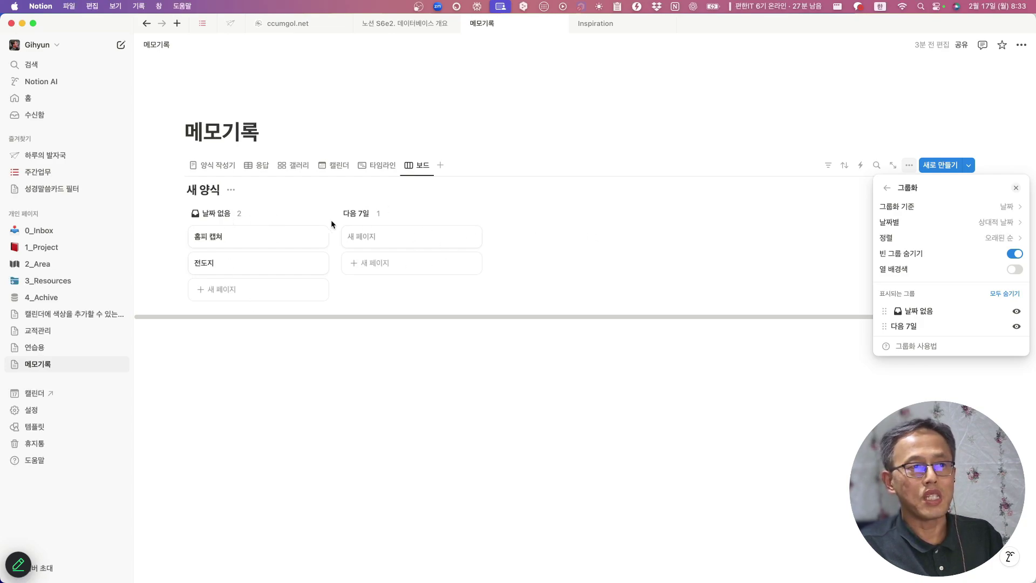
left_click(417, 166)
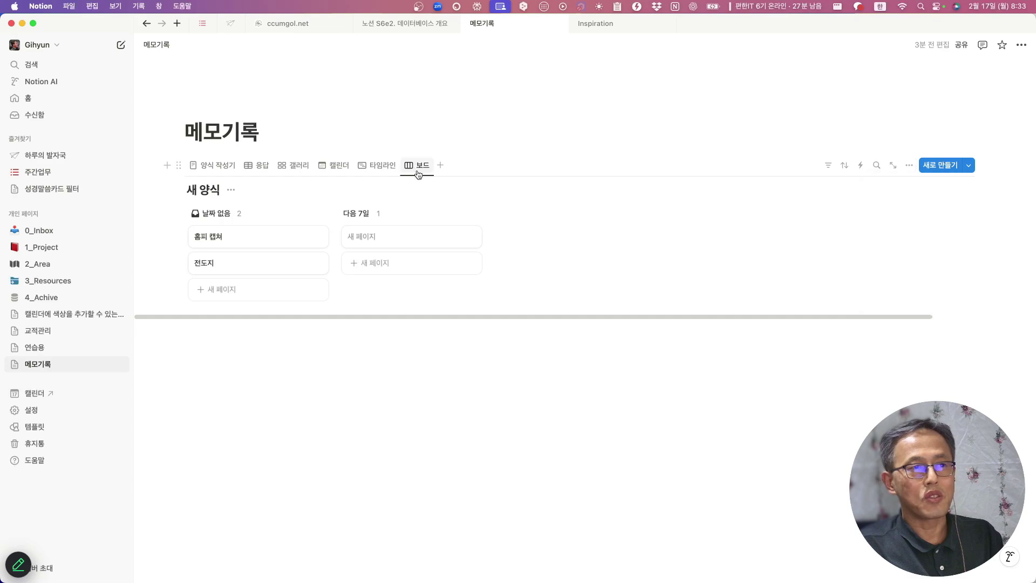
Step: Change the 보드 view's 그룹화 기준 to 다중 선택
left_click(909, 166)
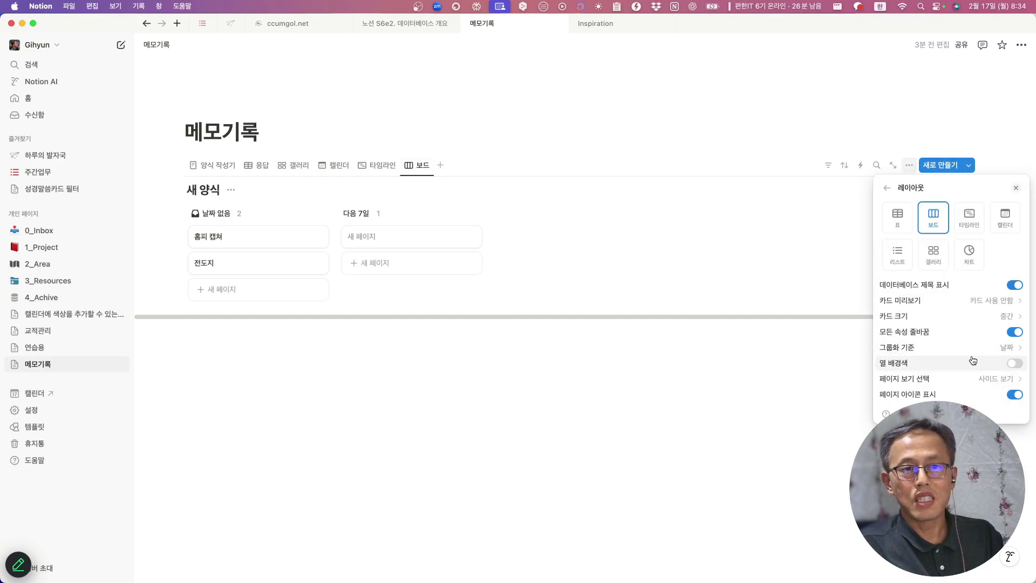
left_click(1016, 349)
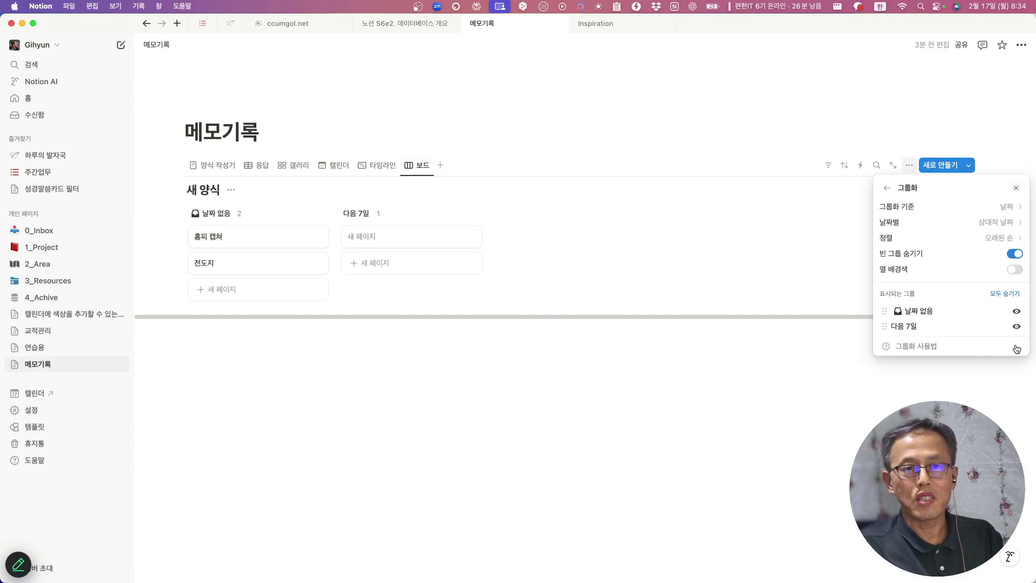
left_click(1009, 208)
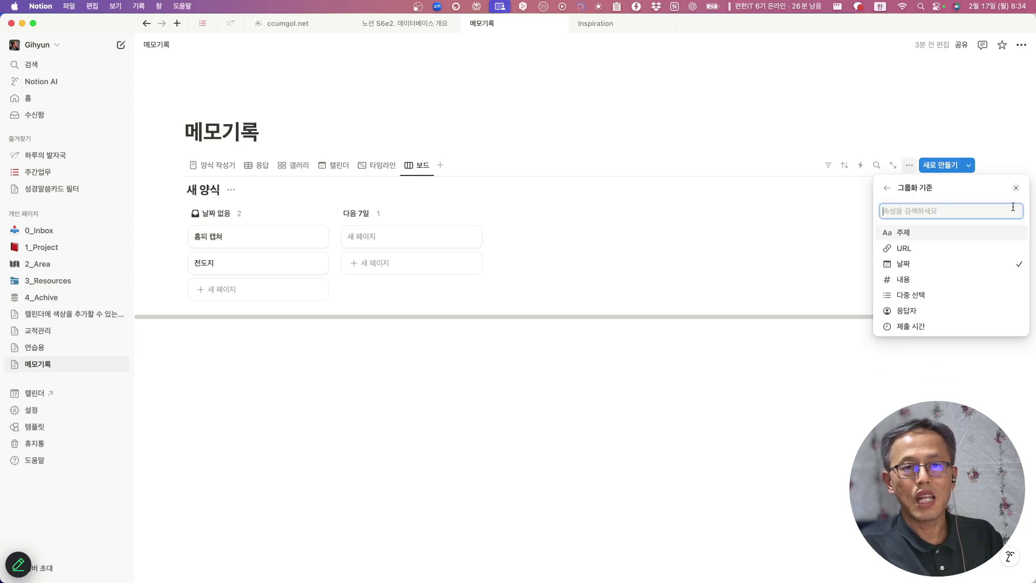
left_click(919, 295)
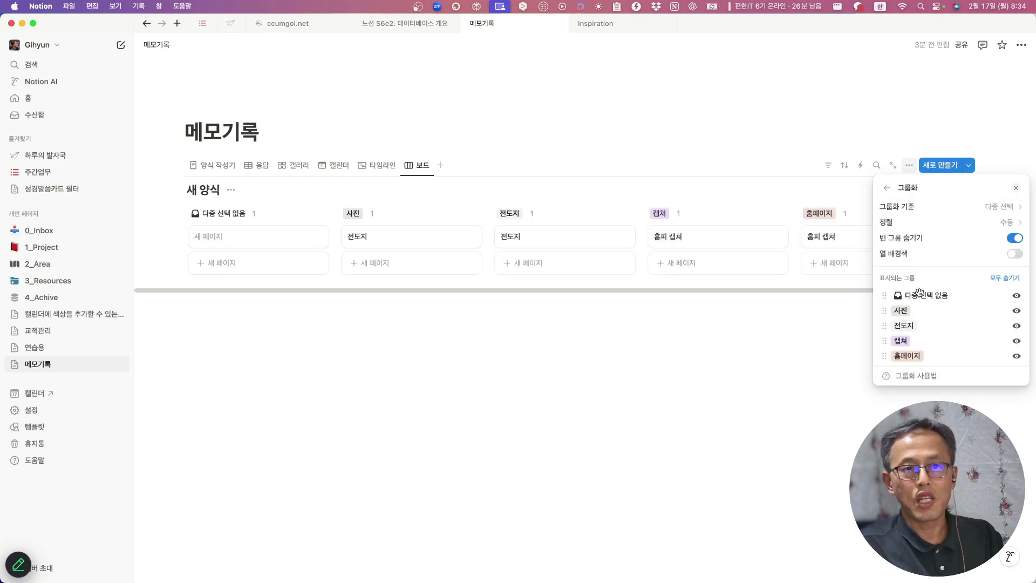
left_click(771, 359)
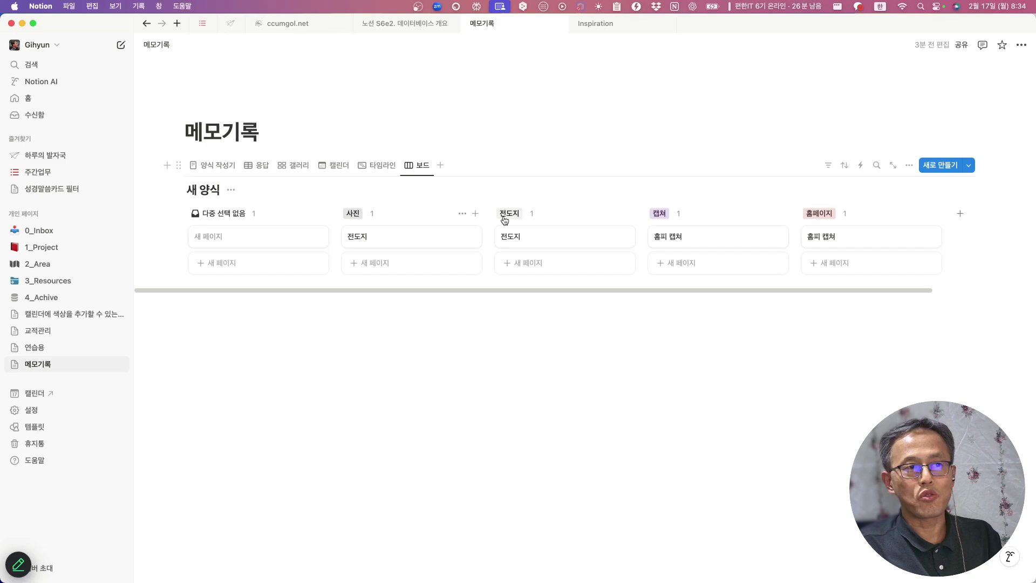
Step: Check the 다중 선택 tags in the 응답 table, and move the 전도지 card from the board's 사진 group to 캡쳐
left_click(259, 165)
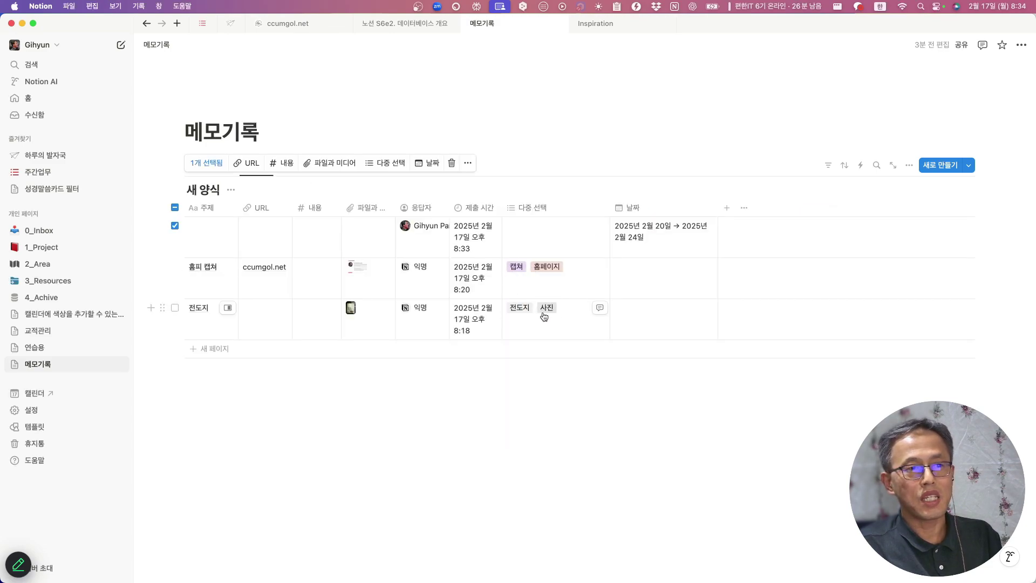
left_click(454, 116)
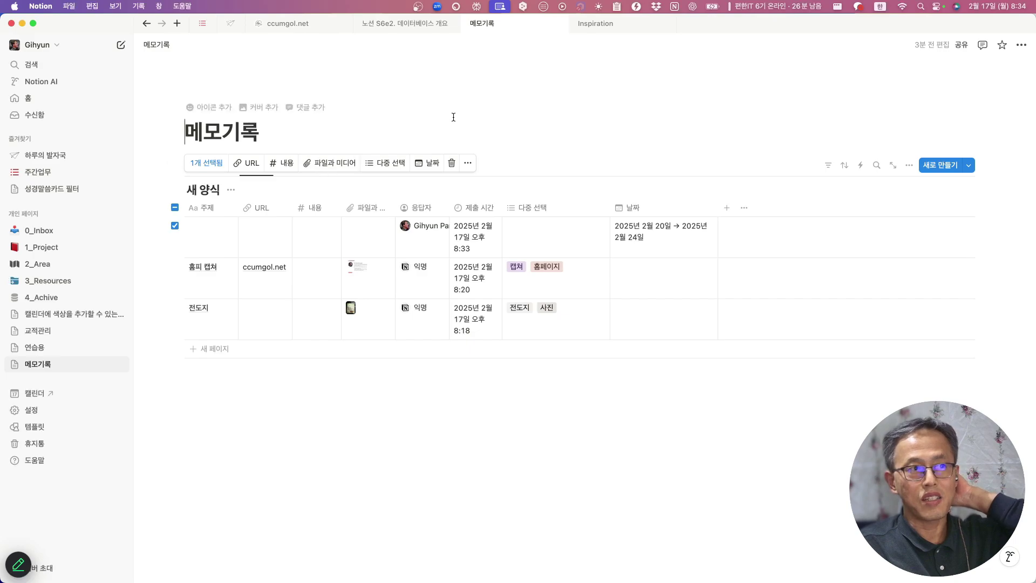
left_click(416, 166)
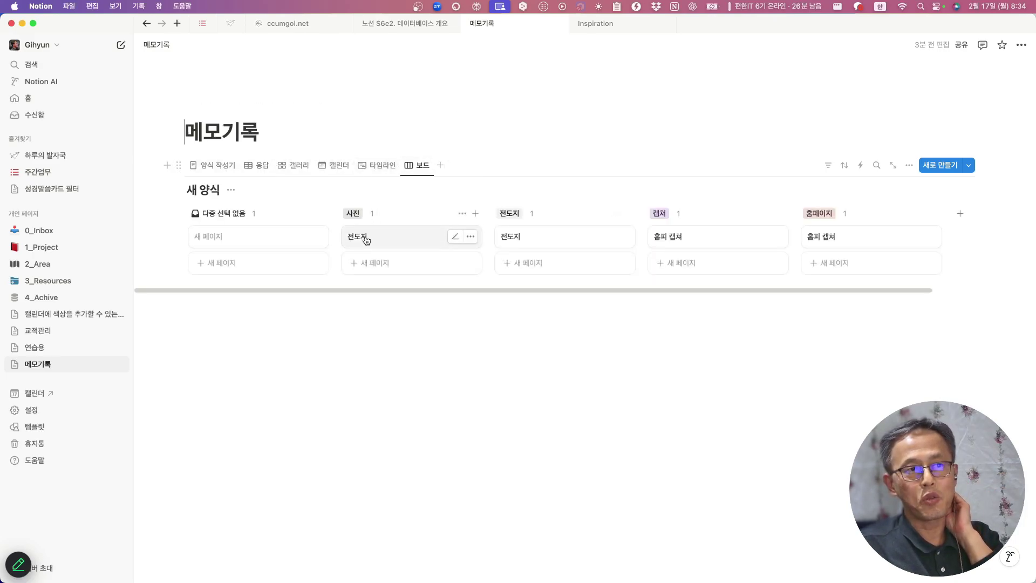
left_click_drag(365, 240, 701, 251)
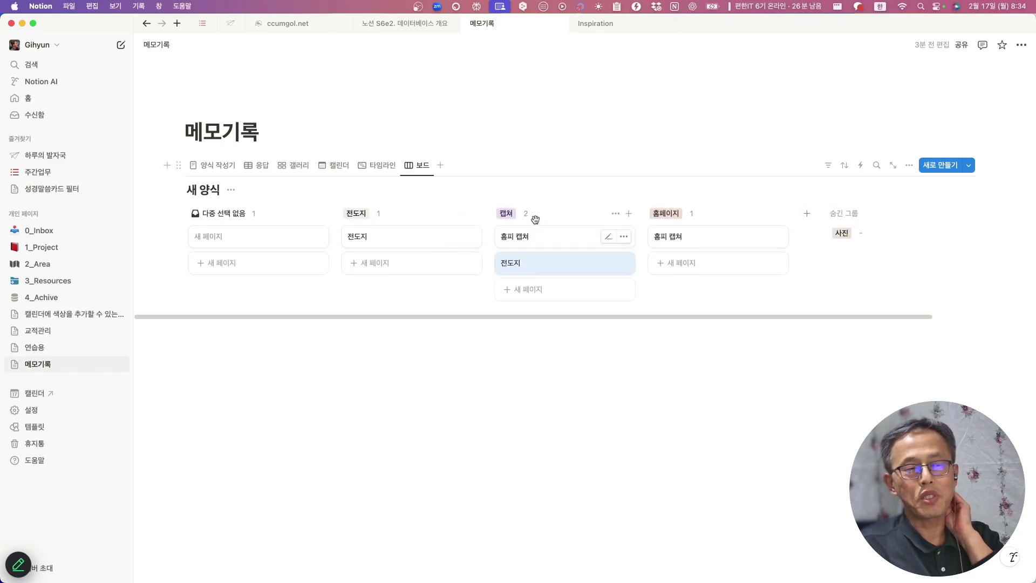
Step: Review the 전도지 row's 다중 선택 tags in the 응답 table and return to the 보드 view
left_click(262, 165)
left_click(478, 128)
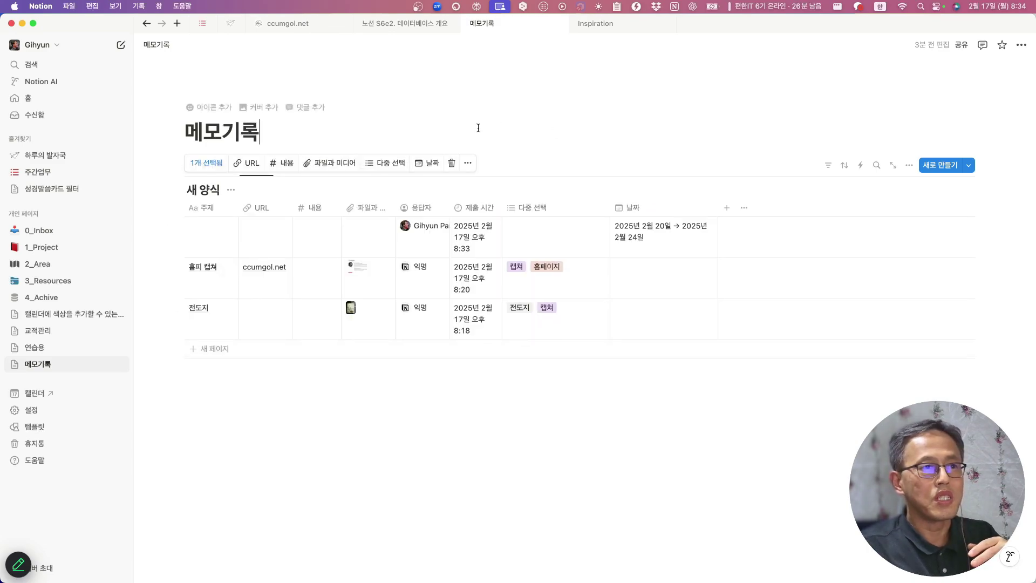
left_click(420, 166)
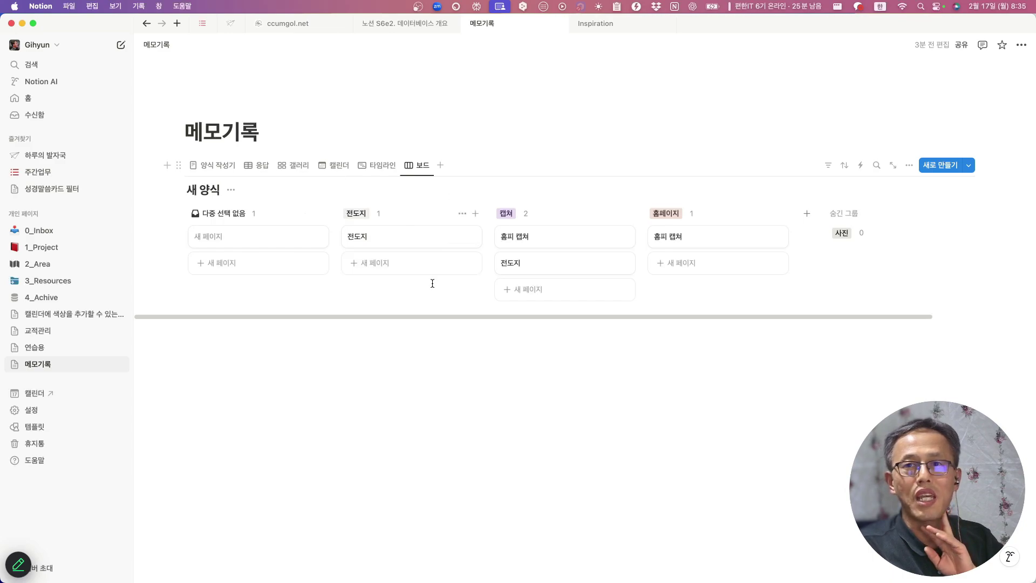
Step: Review the Filters, Sort and Relations sections of the page 노션 S6e2. 데이터베이스 개요, highlighting each section heading
key("ctrl+shift+Tab")
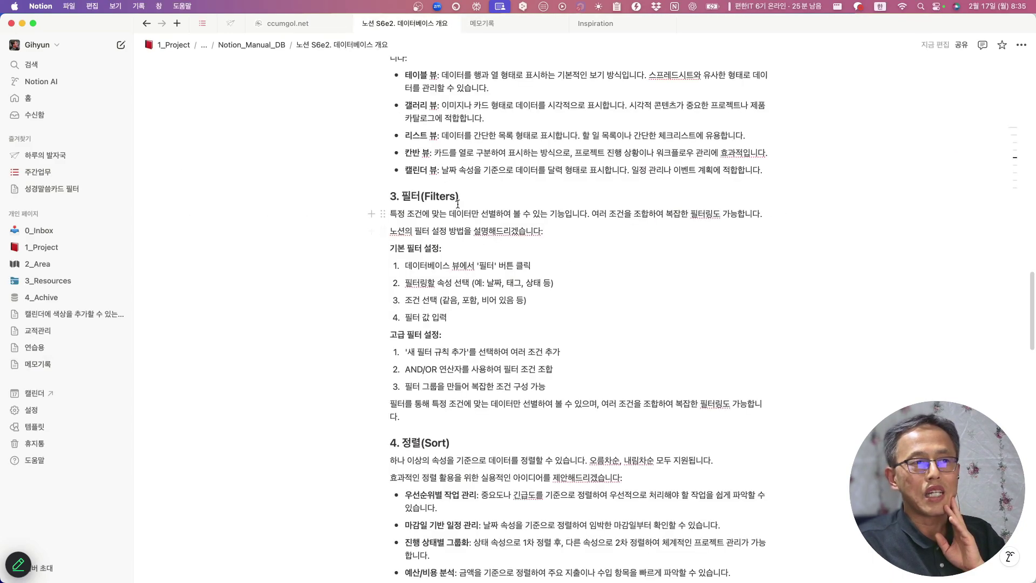
left_click_drag(476, 198, 392, 194)
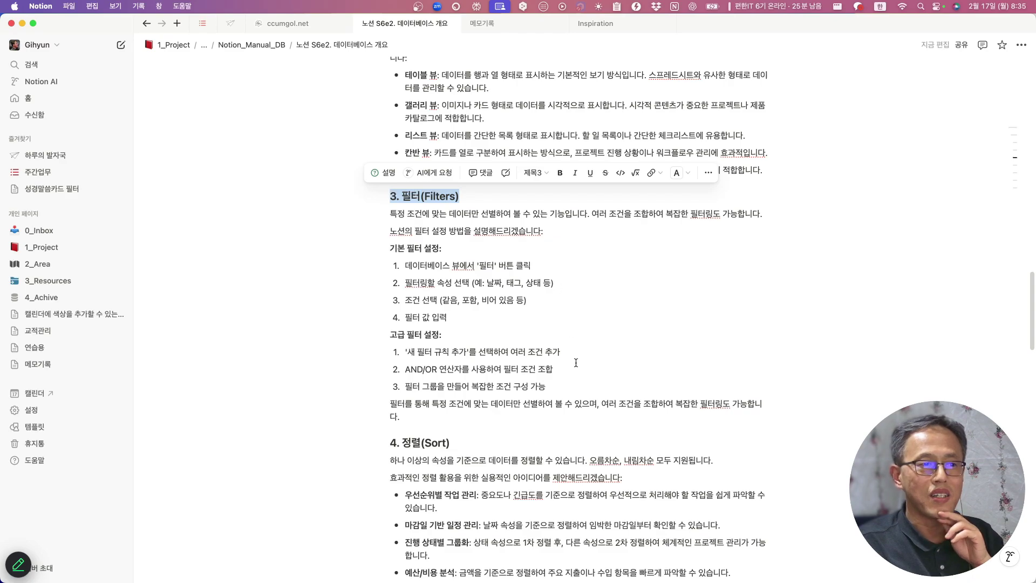
scroll(575, 362, "down", 3)
left_click_drag(389, 335, 448, 336)
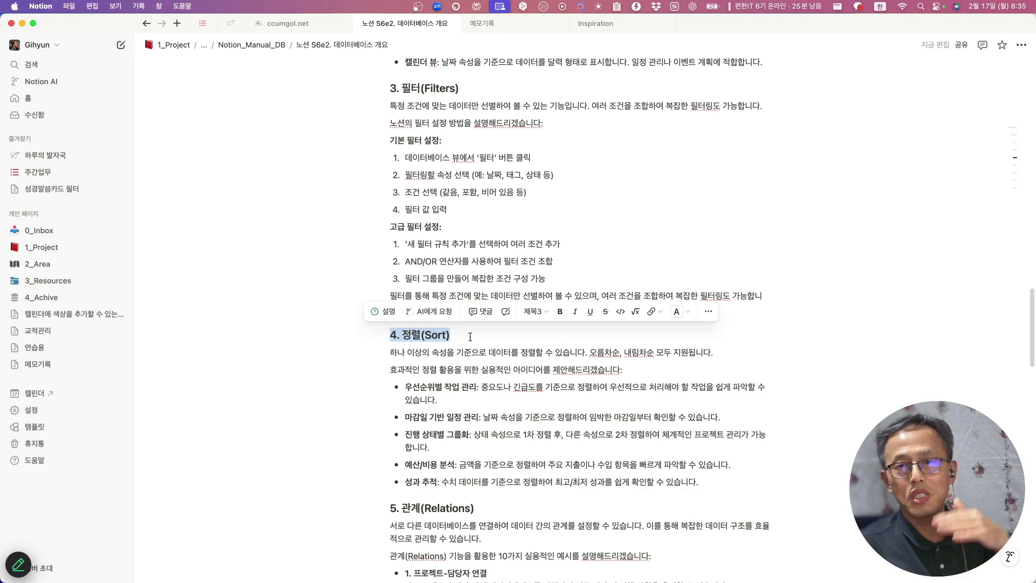
scroll(476, 358, "down", 5)
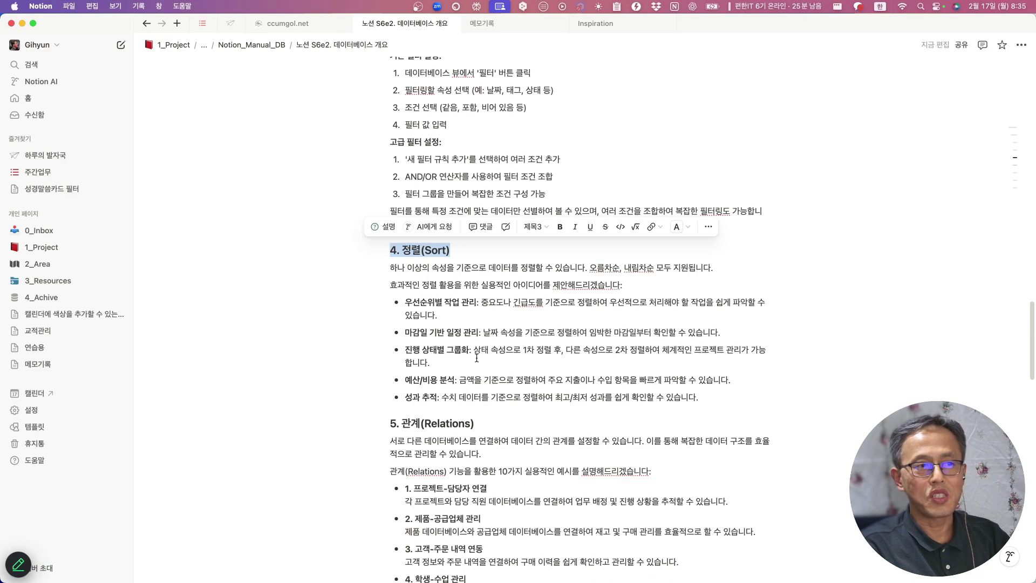
left_click_drag(497, 345, 381, 339)
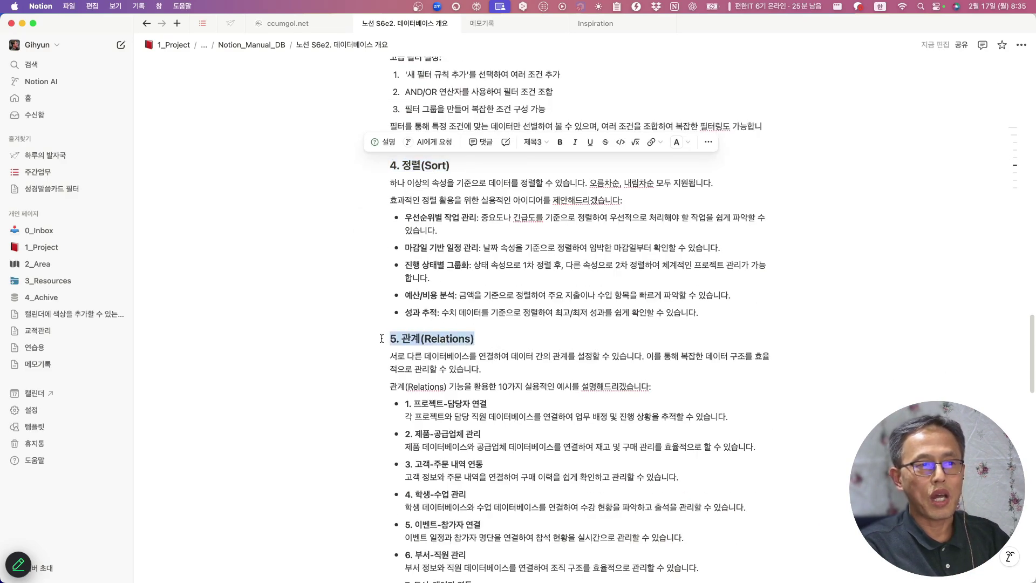
scroll(468, 376, "down", 2)
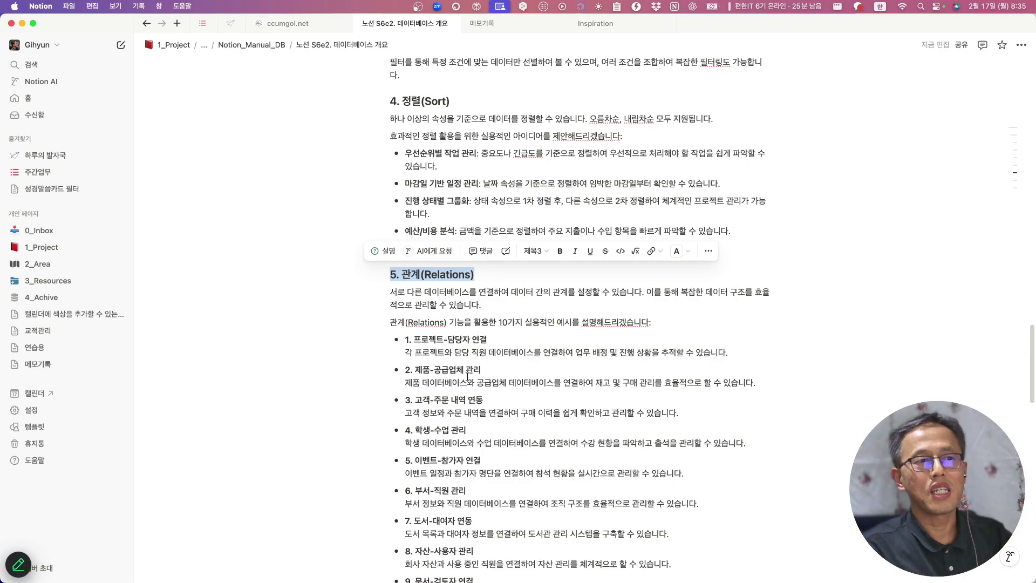
Step: Review the Rollup and Templates sections of the database overview, highlighting their headings, and look back over the main concepts
scroll(519, 398, "down", 10)
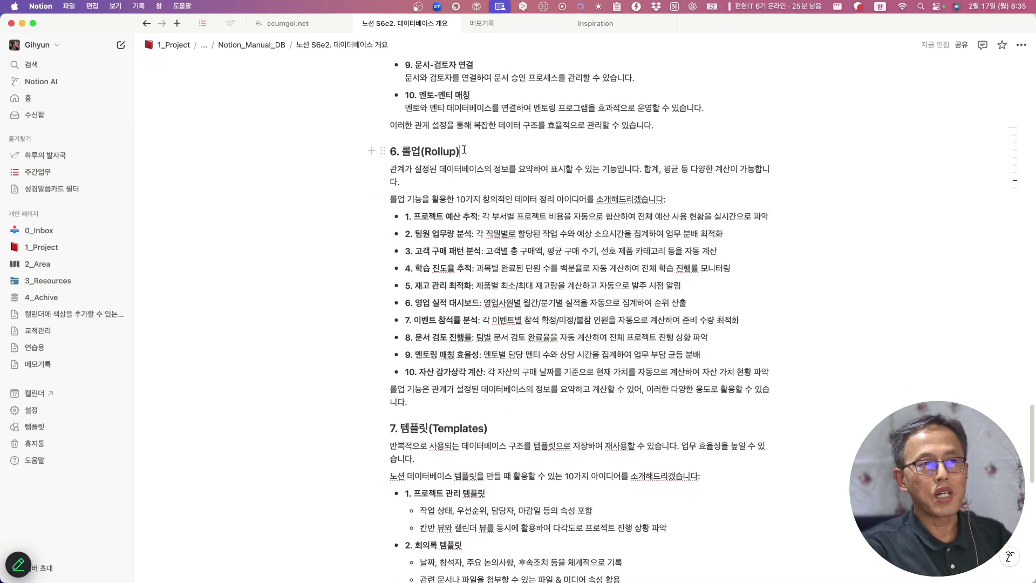
left_click_drag(464, 150, 397, 151)
scroll(478, 187, "up", 4)
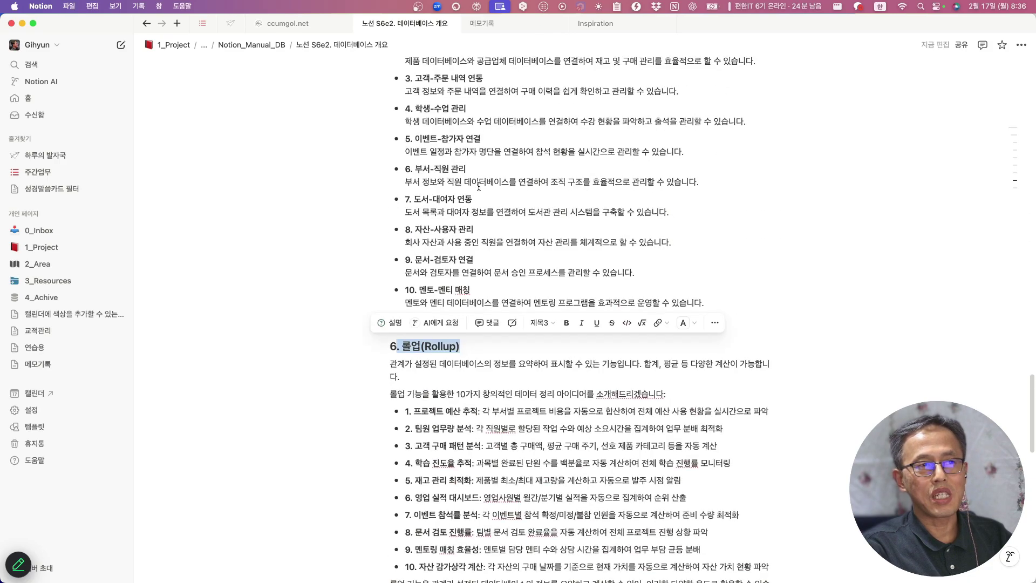
scroll(478, 186, "down", 3)
left_click_drag(463, 239, 404, 246)
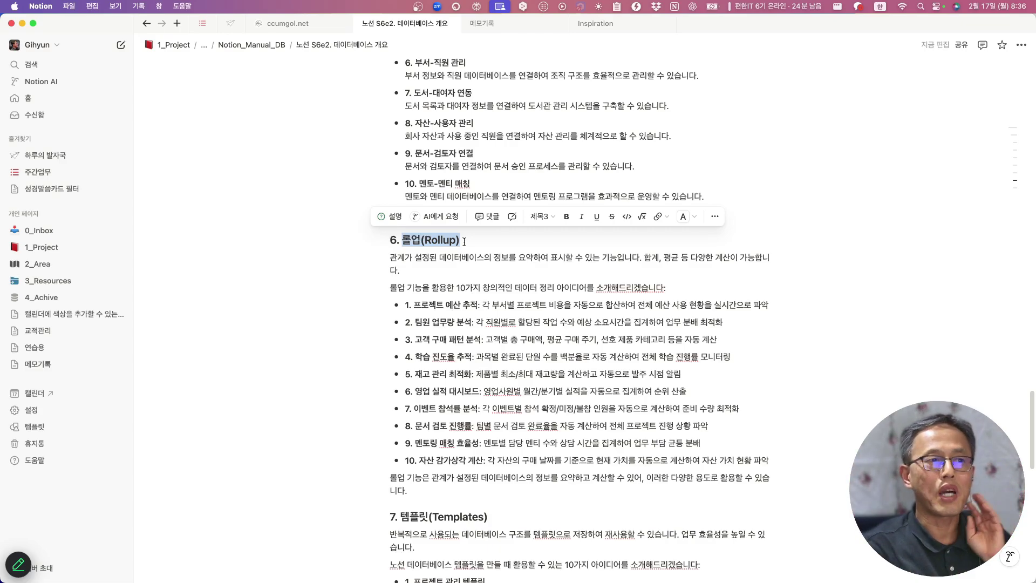
scroll(521, 274, "down", 5)
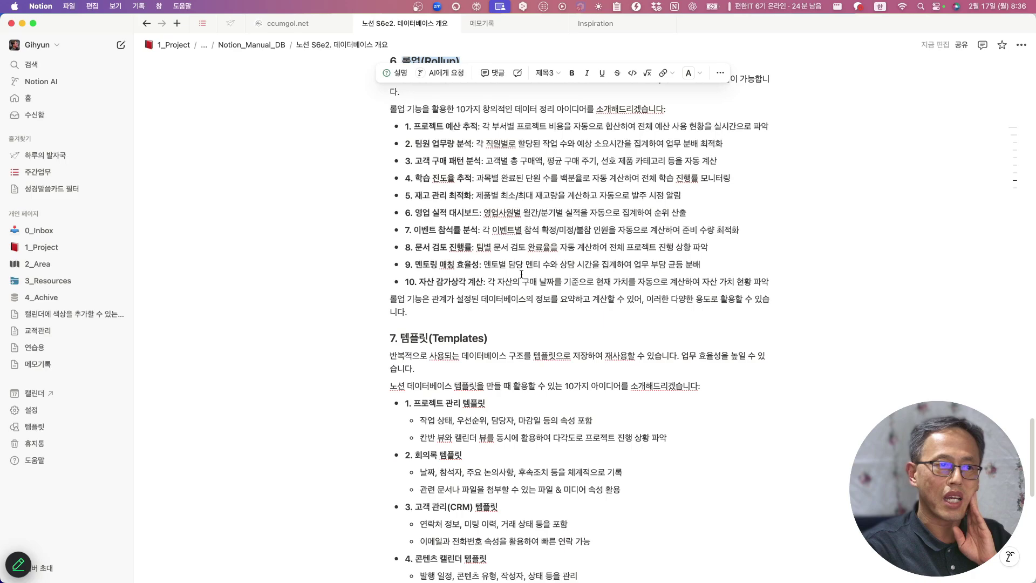
left_click_drag(489, 338, 397, 339)
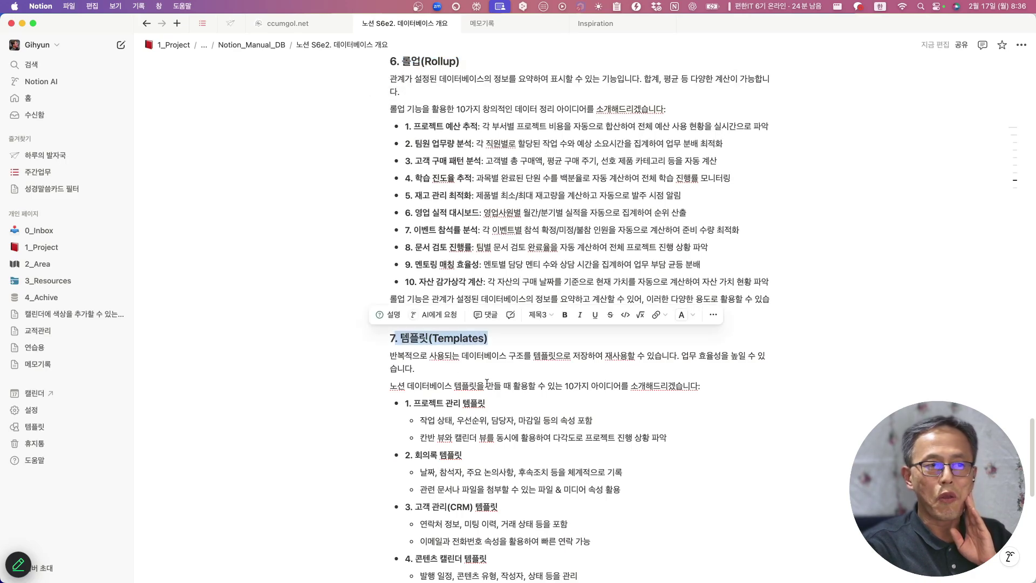
scroll(486, 383, "down", 2)
scroll(487, 383, "up", 1)
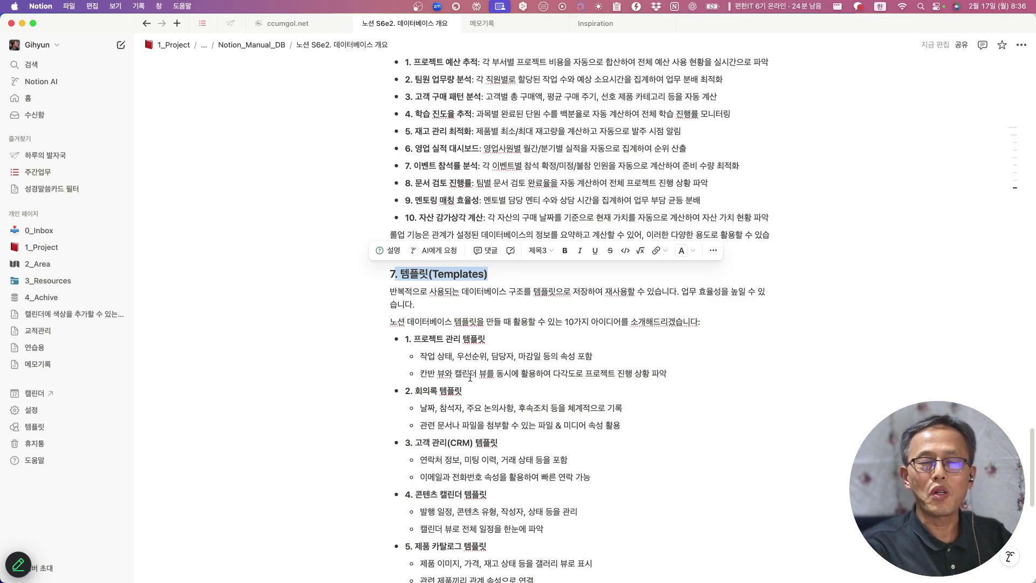
scroll(528, 304, "up", 20)
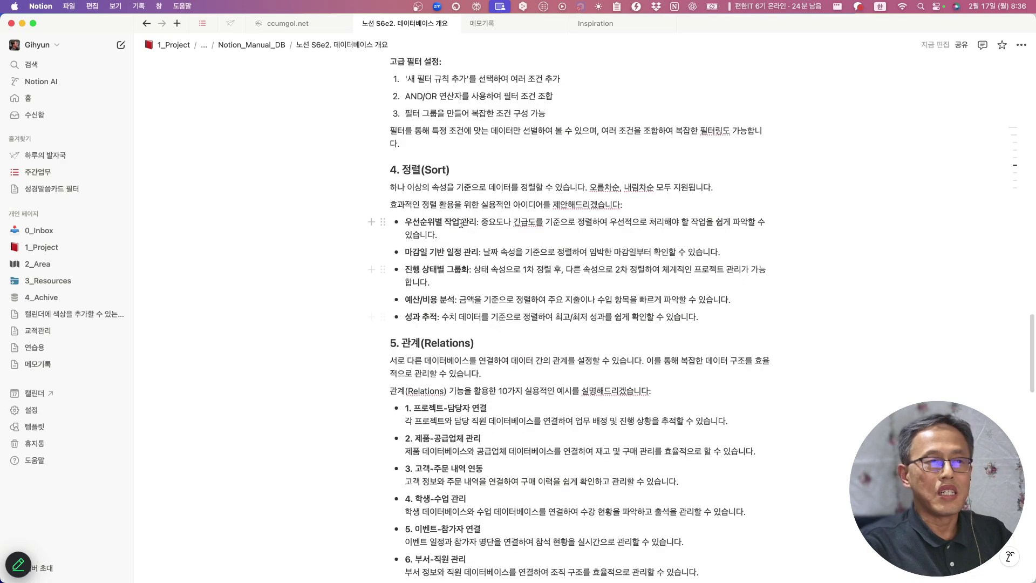
scroll(467, 223, "down", 15)
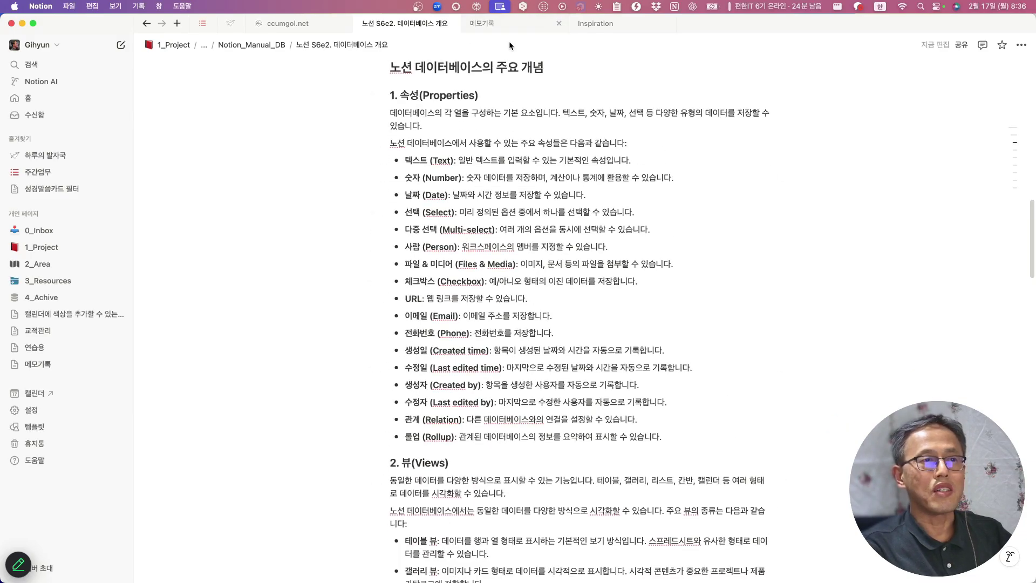
Step: Look through the property types available for a new column in the 응답 table of the 메모기록 page
left_click(503, 24)
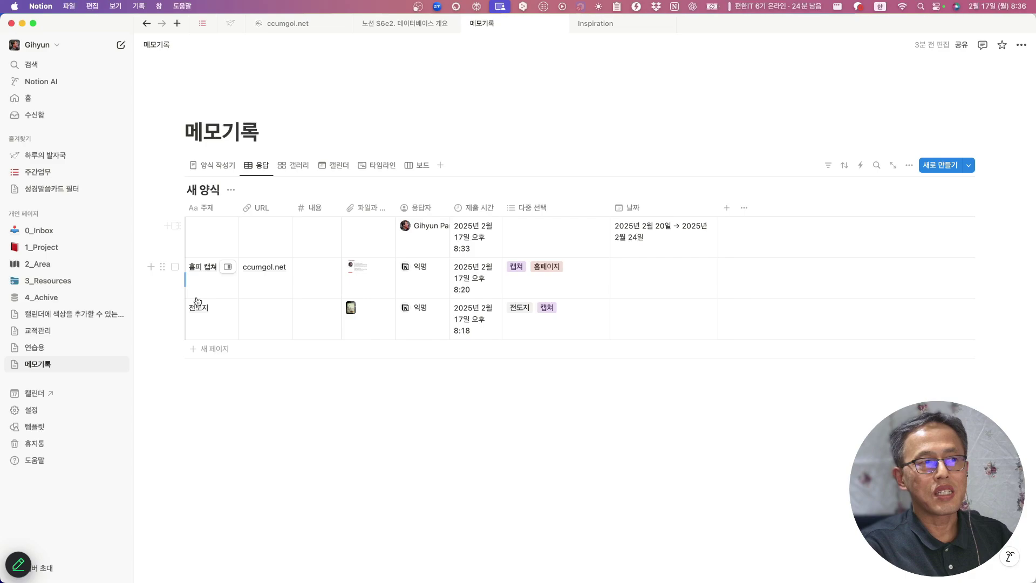
left_click(727, 209)
scroll(934, 362, "down", 8)
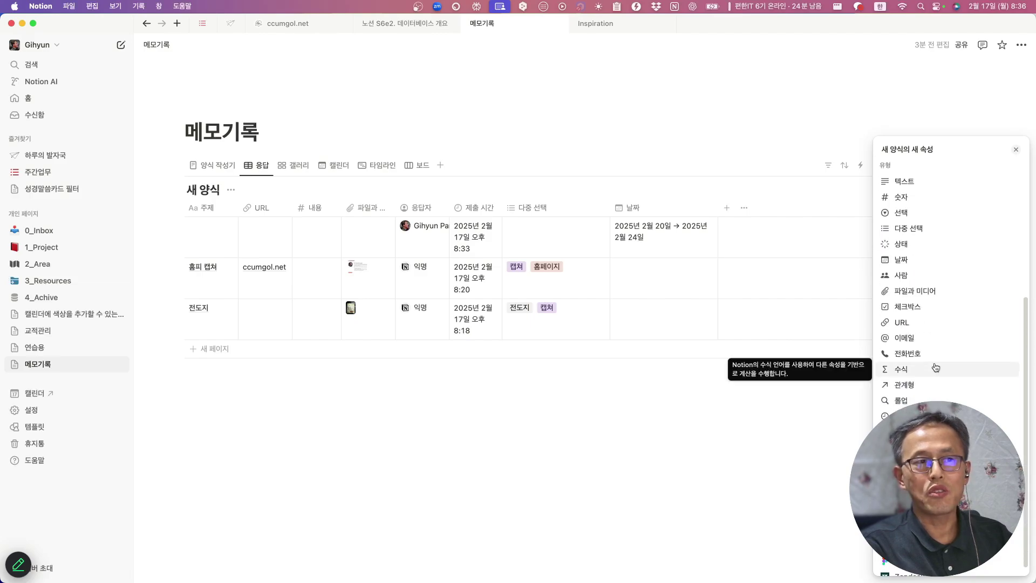
left_click(533, 206)
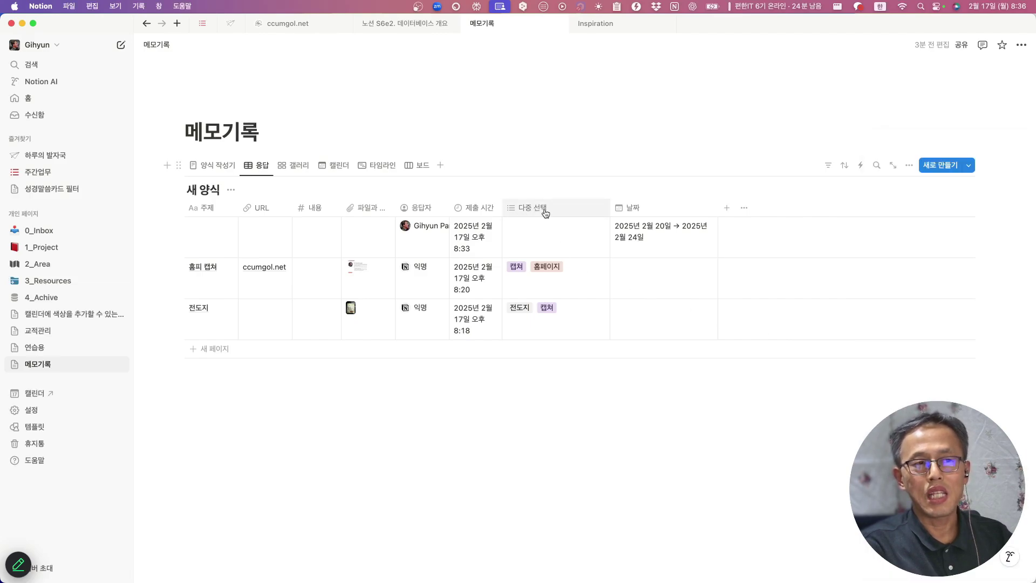
Step: Rename the 다중 선택 property of the 응답 table to 태그
left_click(536, 208)
left_click_drag(552, 231, 531, 231)
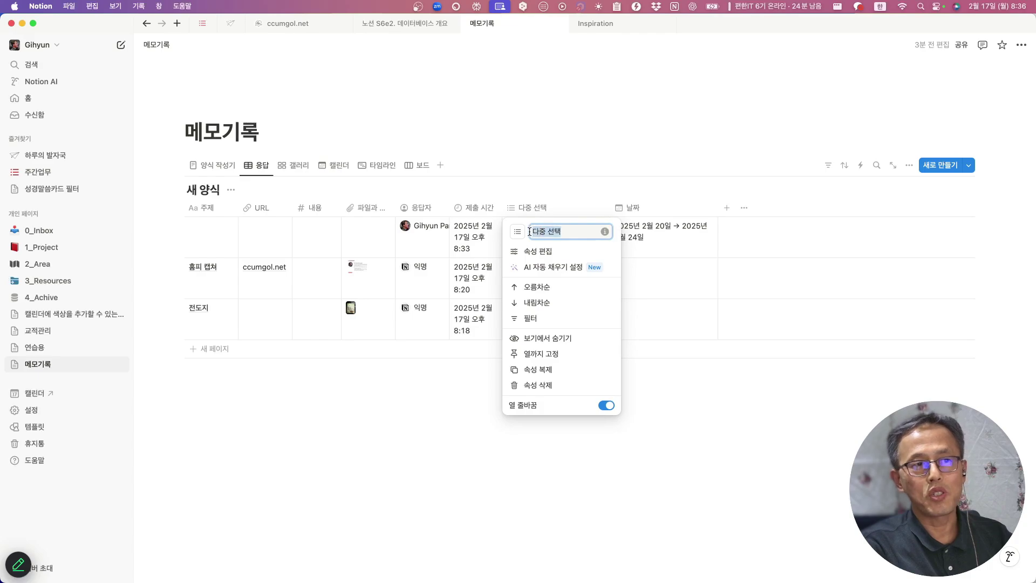
type("태")
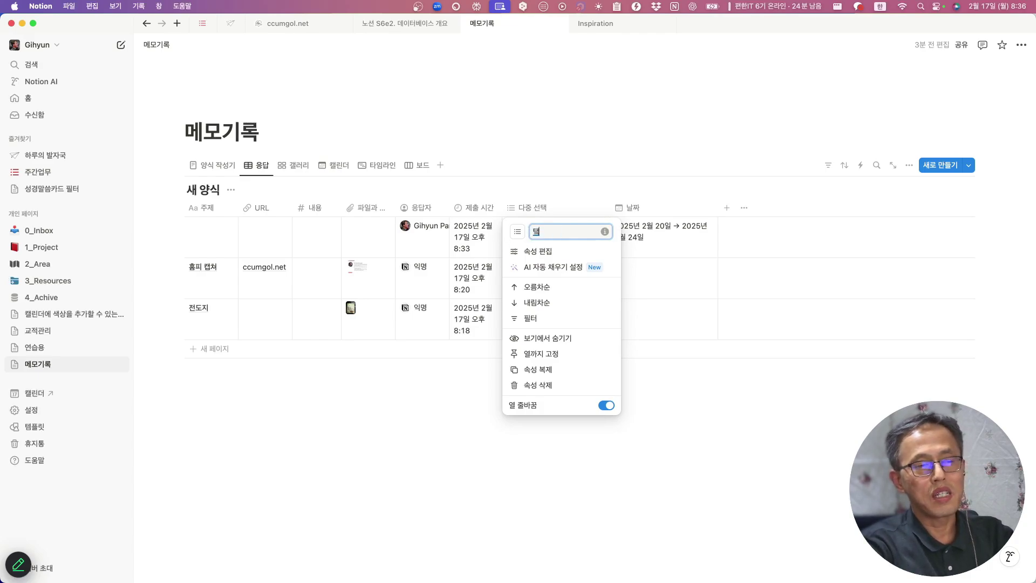
type("그")
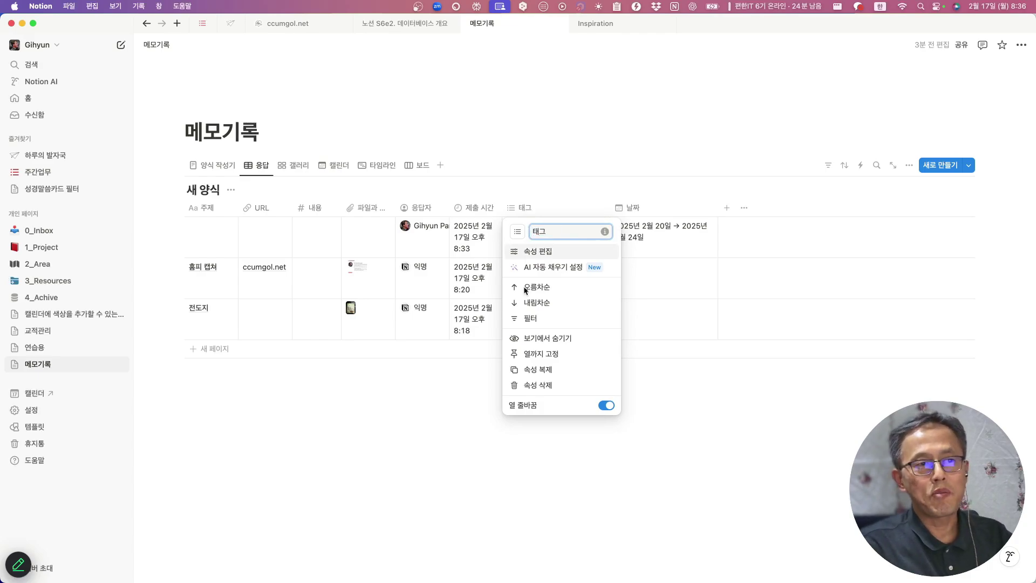
left_click(538, 490)
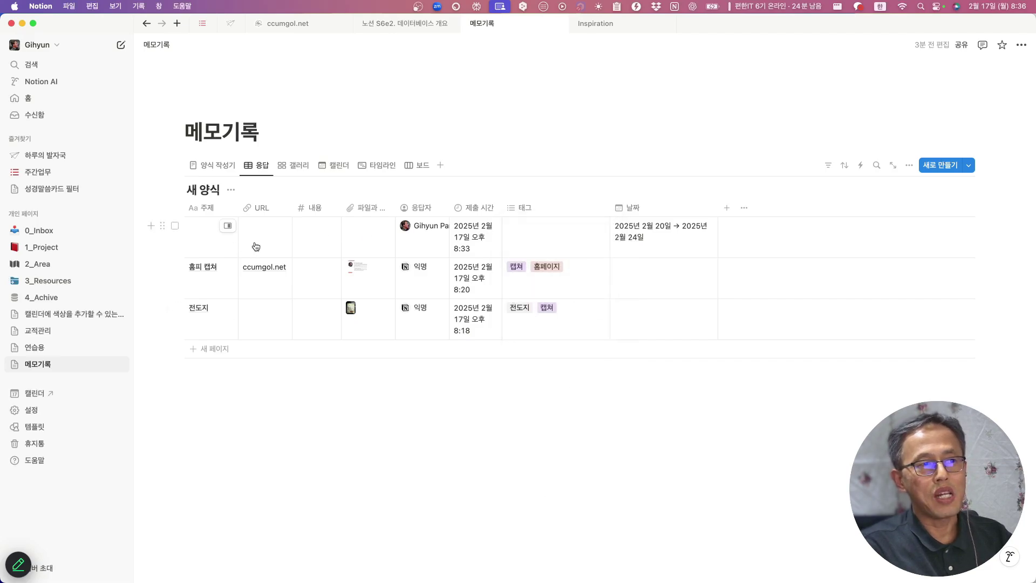
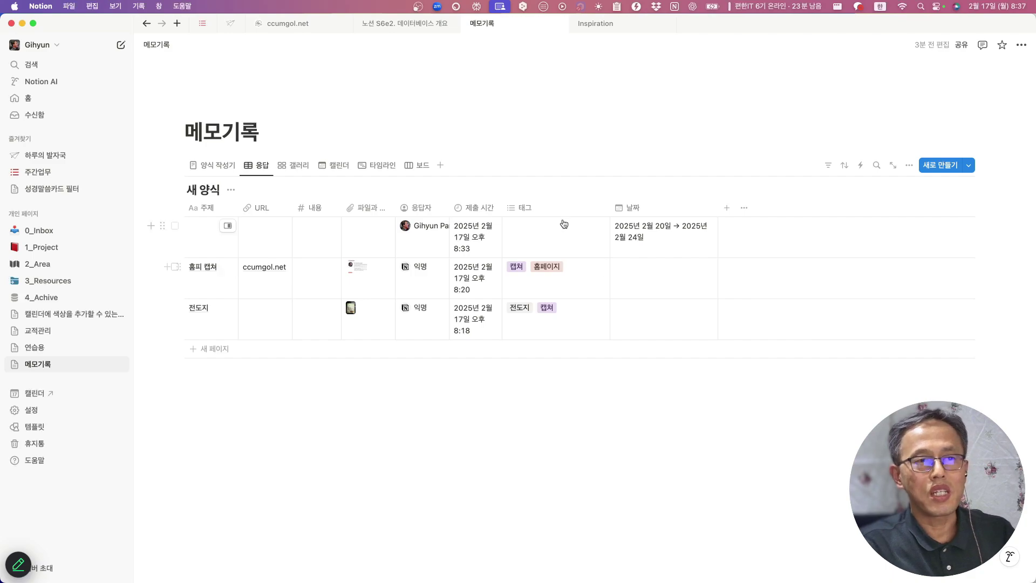
Step: Look over the questions in the 양식 작성기 view of 메모기록
left_click(214, 168)
scroll(588, 307, "down", 3)
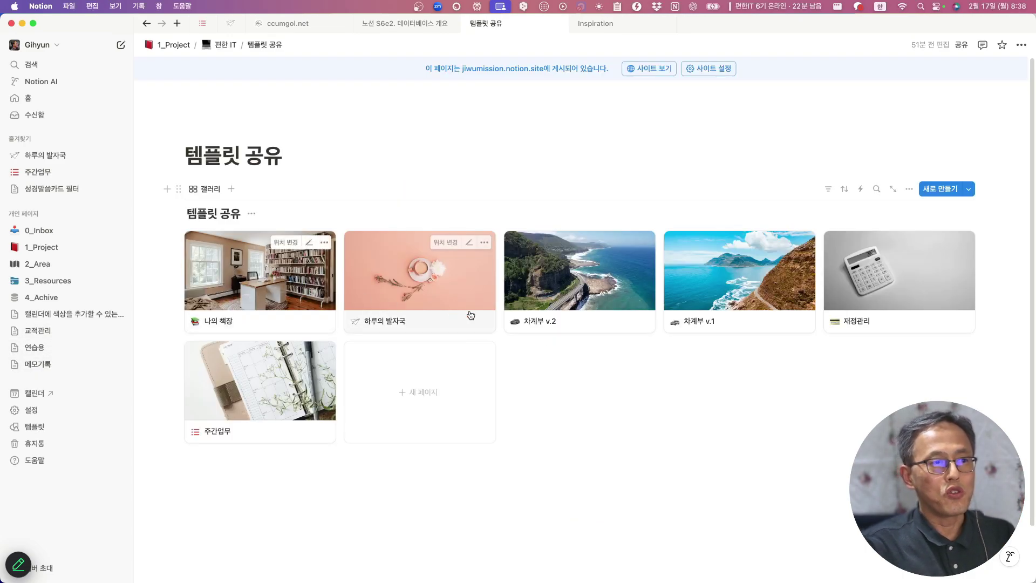
Step: Open the 하루의 발자국 template from the 템플릿 공유 gallery and examine its Insight 입력 form
left_click(421, 284)
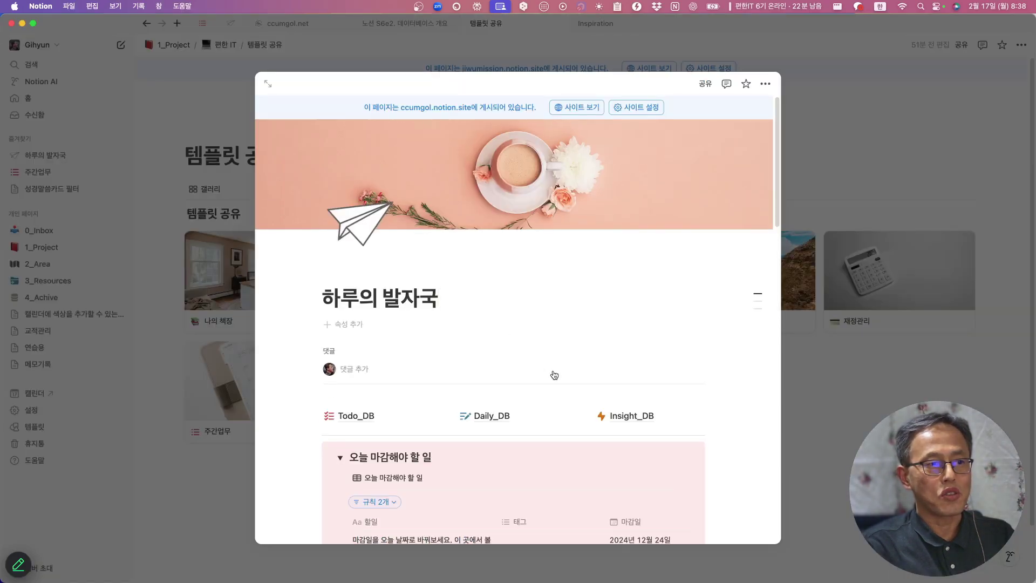
scroll(550, 372, "down", 5)
scroll(540, 372, "down", 10)
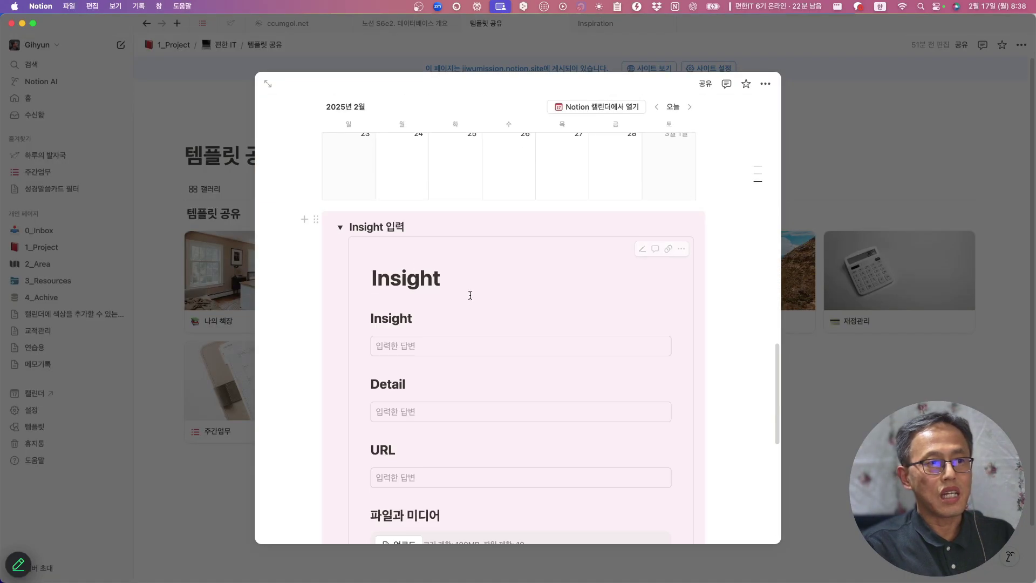
scroll(513, 364, "down", 3)
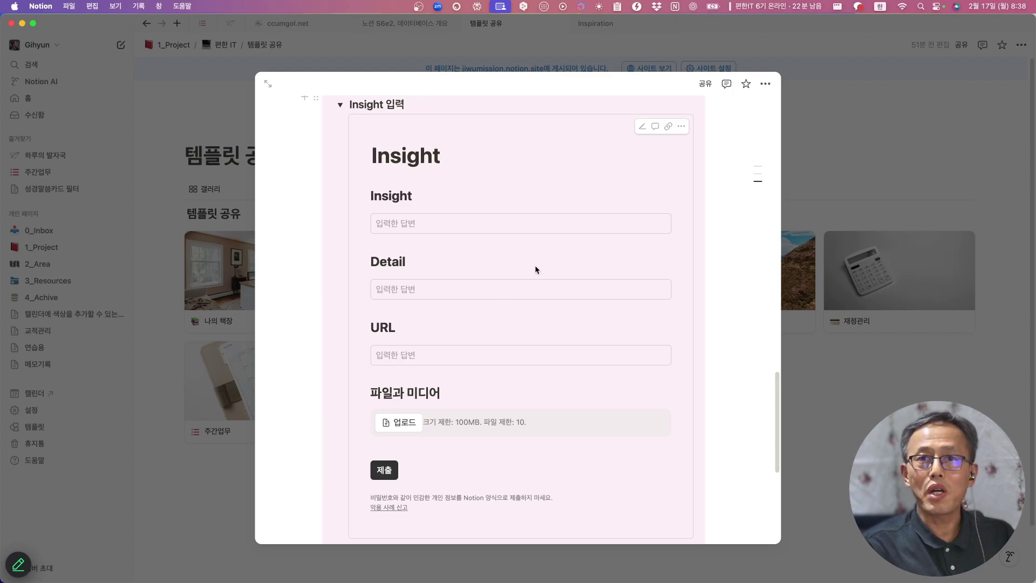
scroll(540, 302, "up", 2)
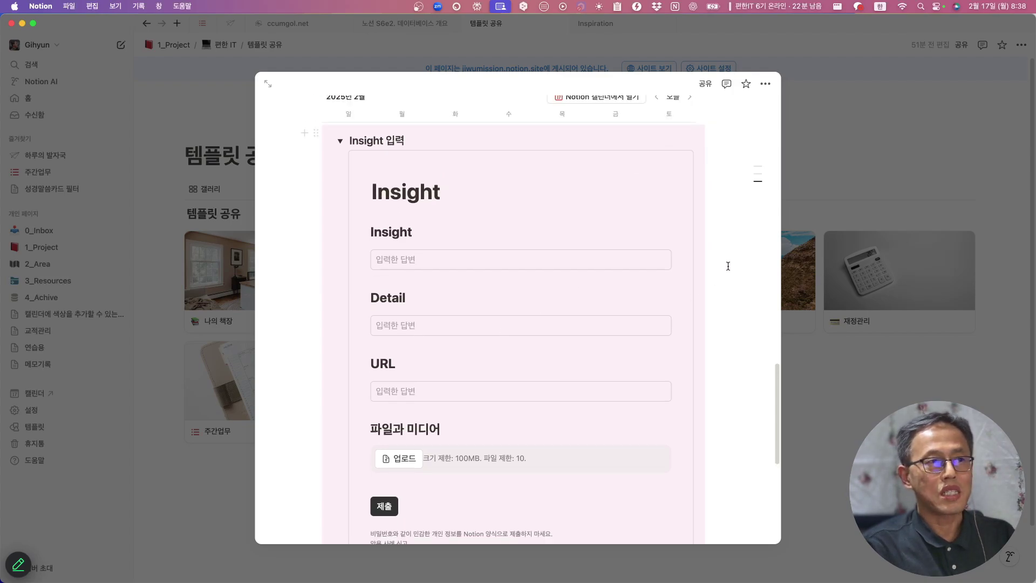
scroll(729, 266, "down", 5)
Step: Open Accounting_DB from the 재정관리 template and examine the questions of its 입출금 내역 form
left_click(892, 322)
left_click(347, 395)
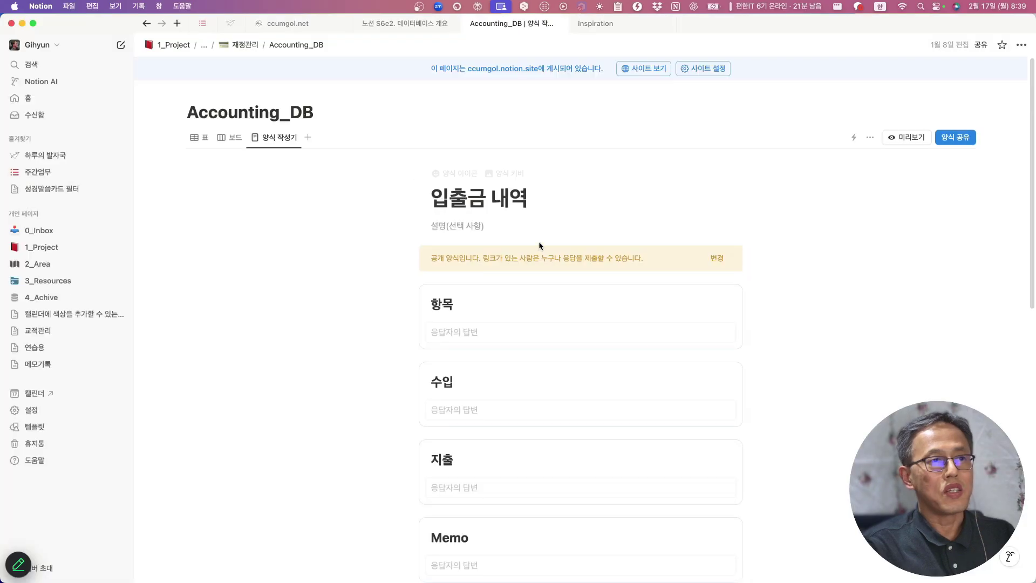
scroll(618, 446, "down", 3)
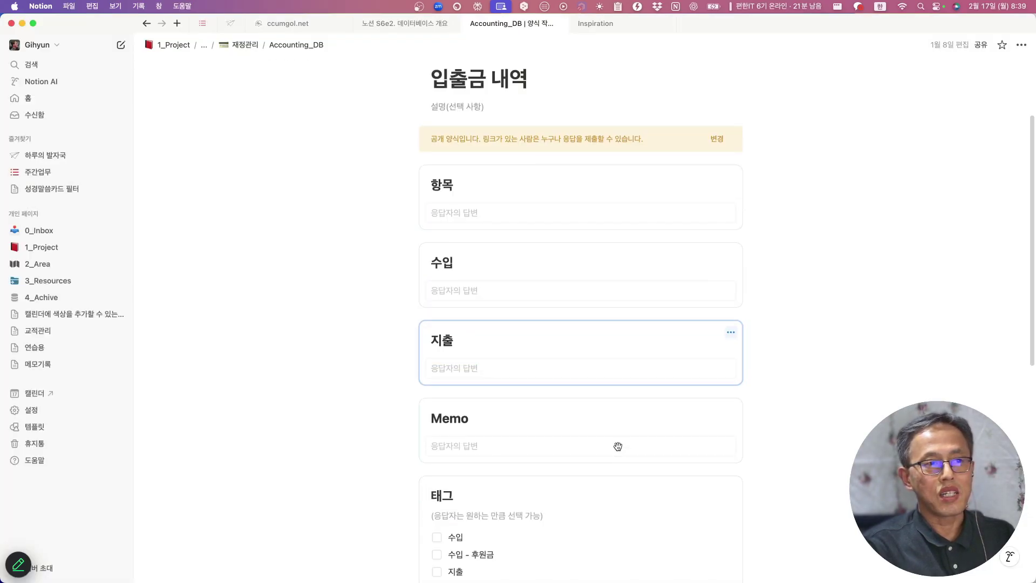
scroll(617, 446, "down", 6)
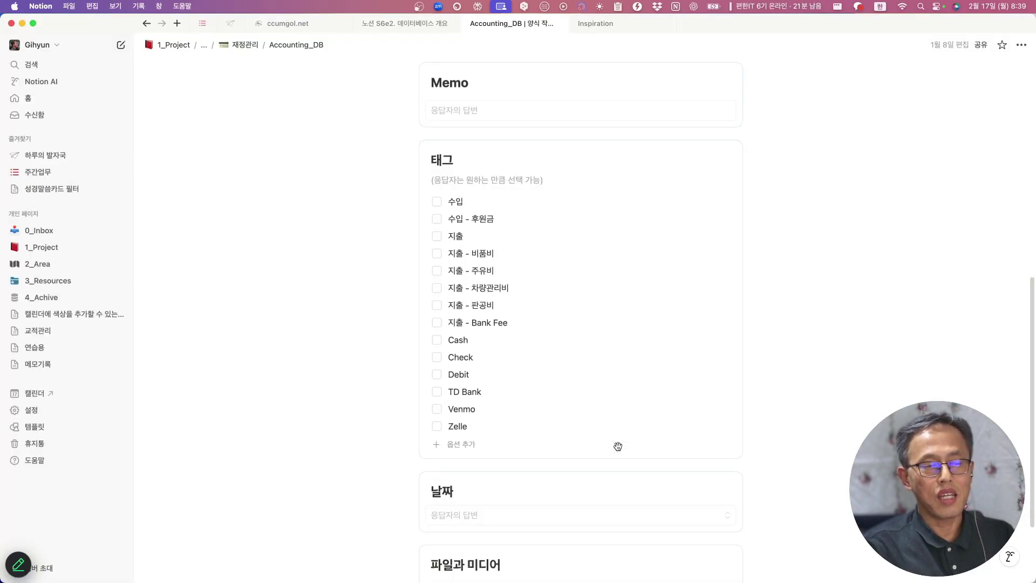
scroll(618, 447, "up", 10)
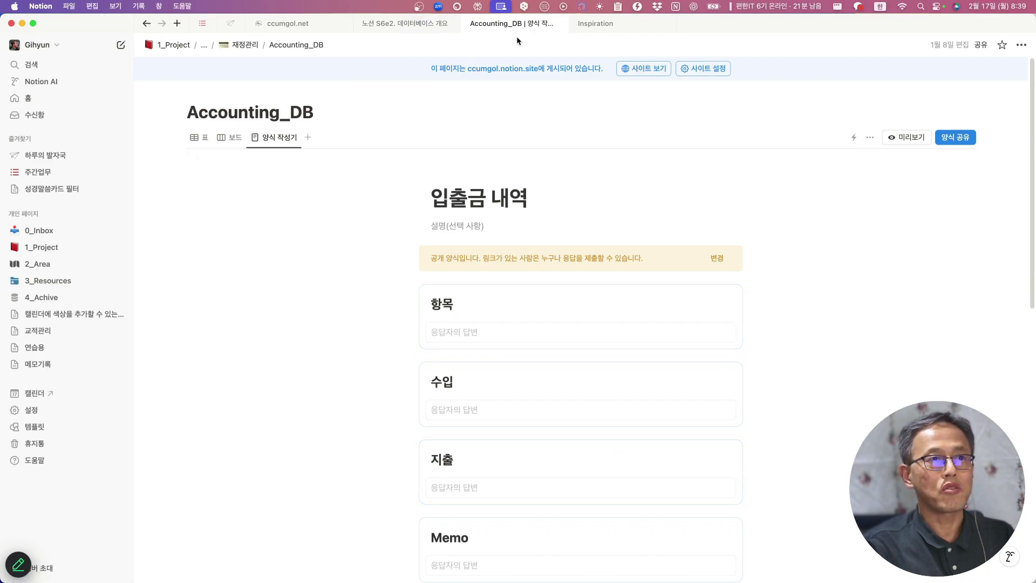
Step: Return to the 템플릿 공유 gallery, open the 차계부 v.2 template and examine the questions of its expense entry form
key("super+bracketleft")
left_click(570, 208)
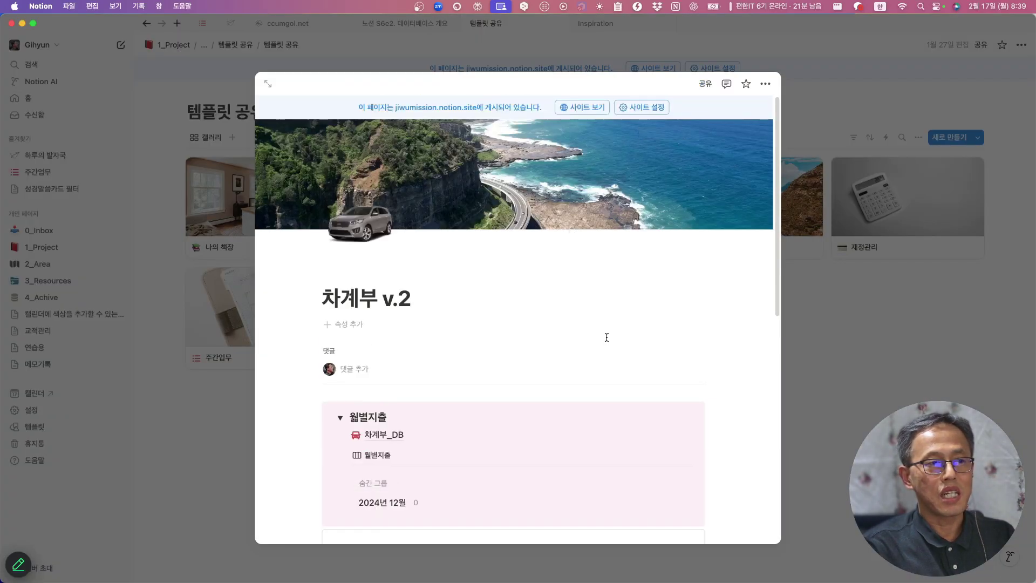
scroll(606, 336, "down", 6)
scroll(621, 351, "down", 3)
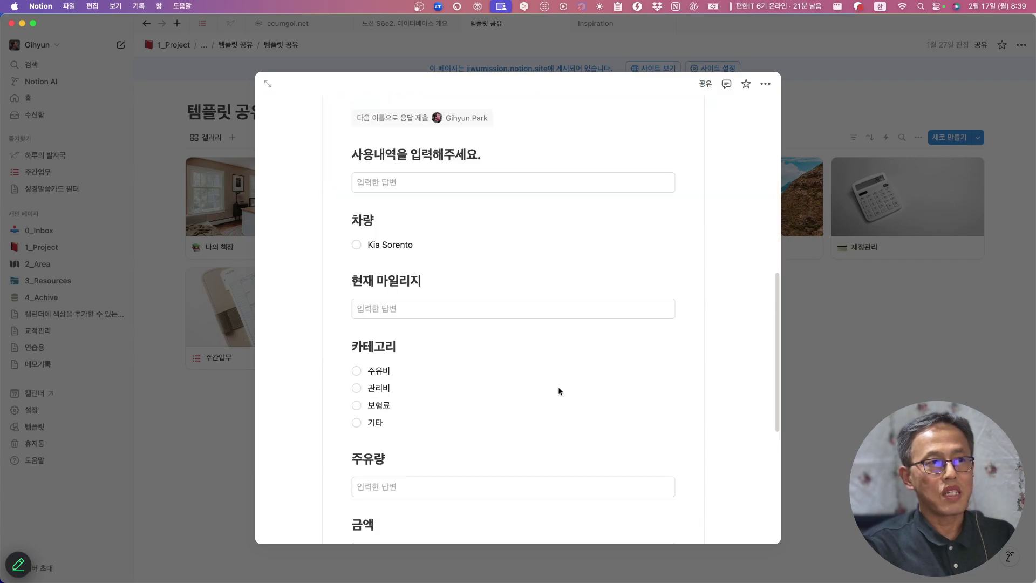
scroll(415, 272, "down", 1)
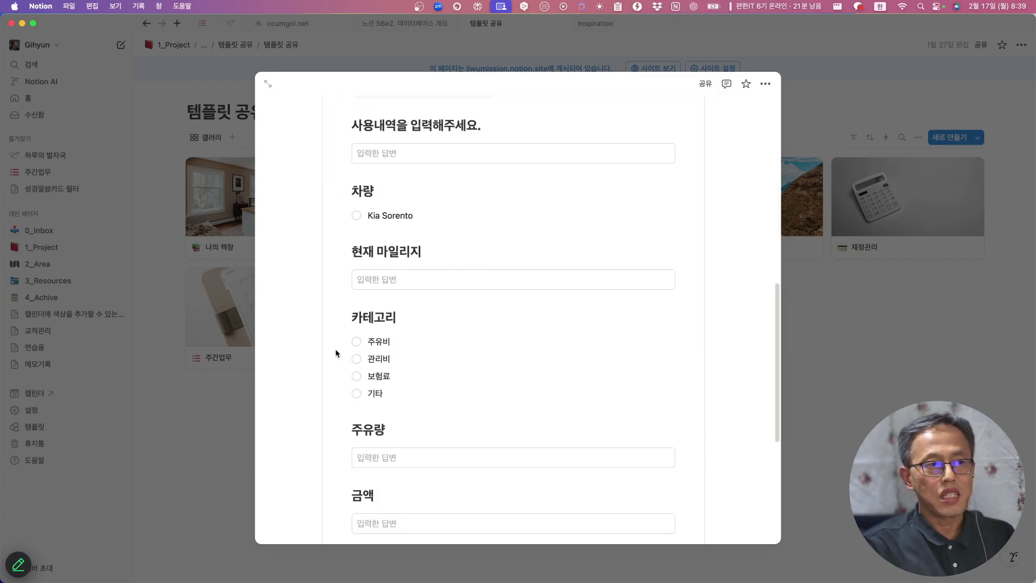
scroll(410, 379, "down", 2)
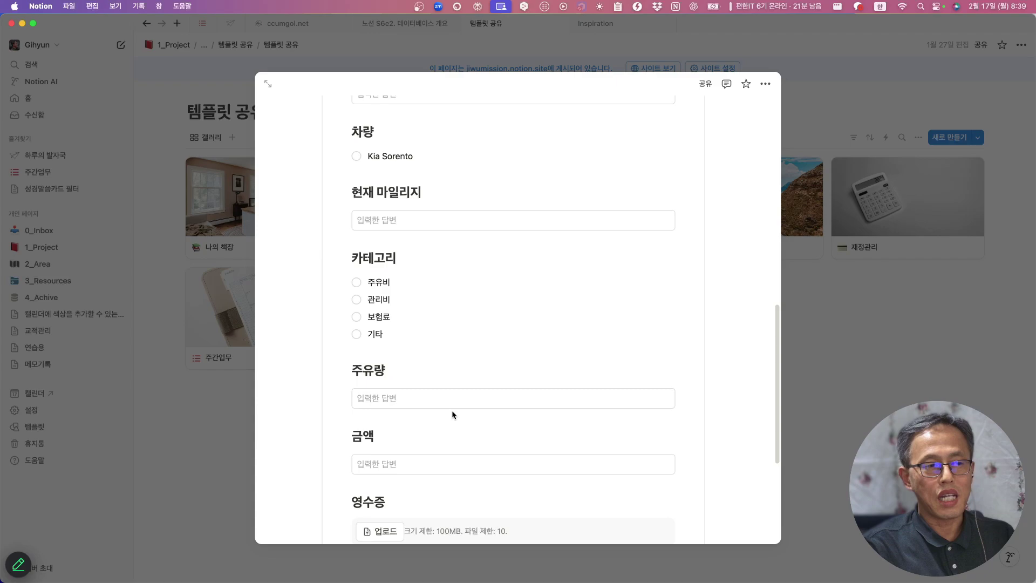
Step: Examine the remaining questions of the 차계부 v.2 expense form through 영수증 and close the template preview
scroll(413, 456, "down", 1)
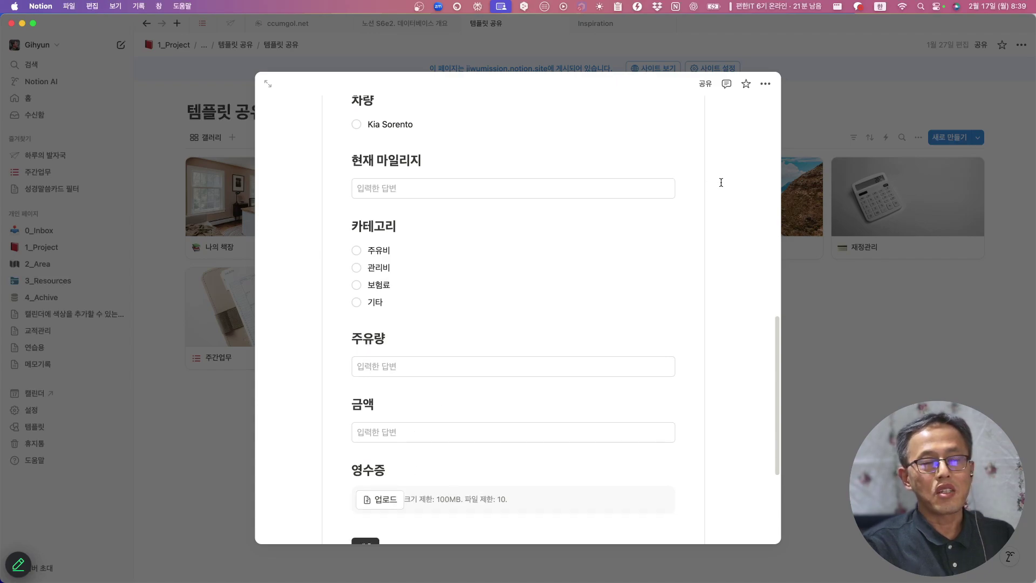
scroll(721, 182, "down", 3)
scroll(721, 182, "up", 2)
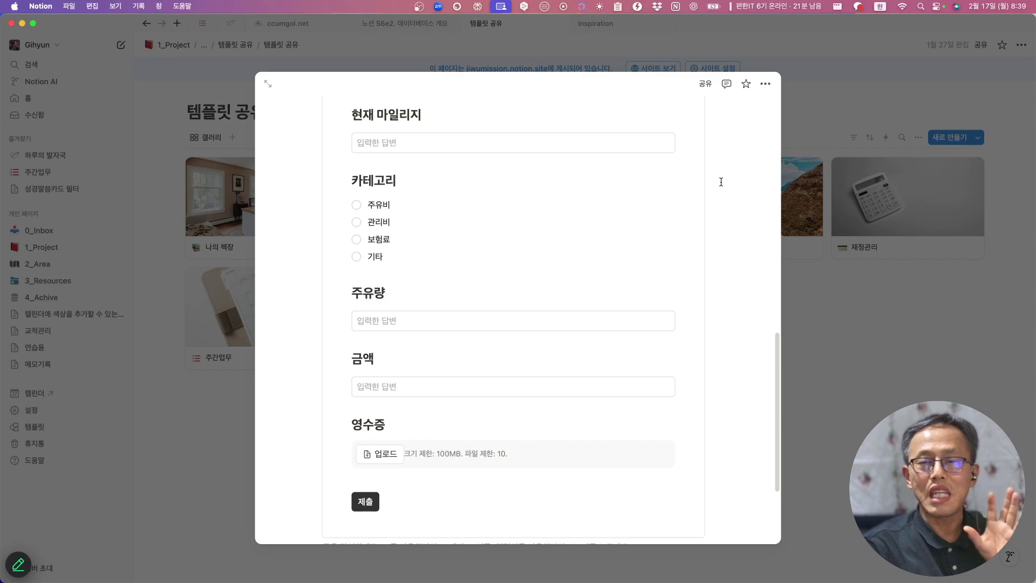
left_click(872, 364)
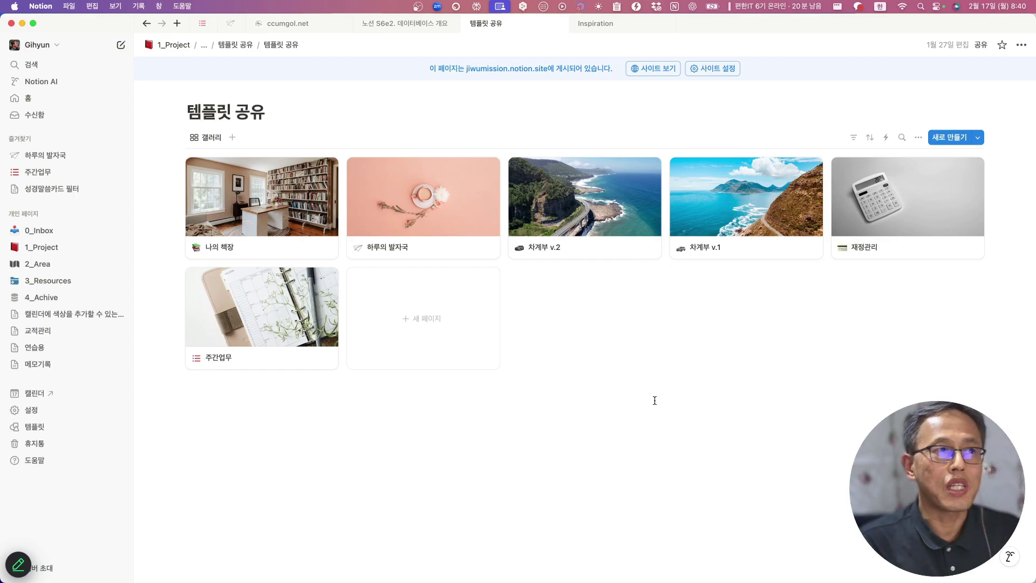
Step: Return to the 노션 S6e2. 데이터베이스 개요 page and read its list of ten creative ways to use Notion forms
left_click(405, 23)
scroll(488, 185, "down", 5)
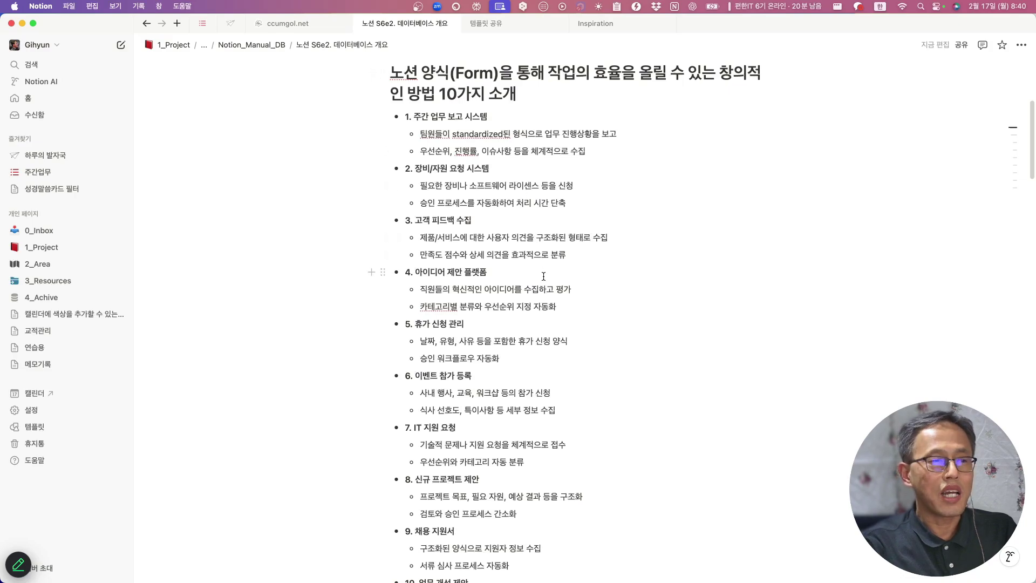
scroll(547, 272, "down", 1)
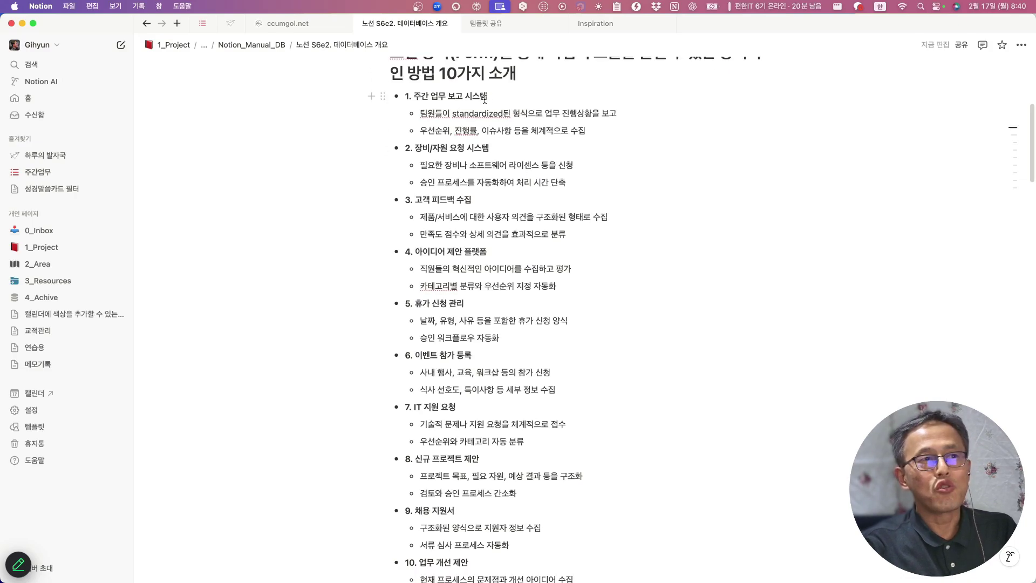
left_click_drag(489, 96, 416, 176)
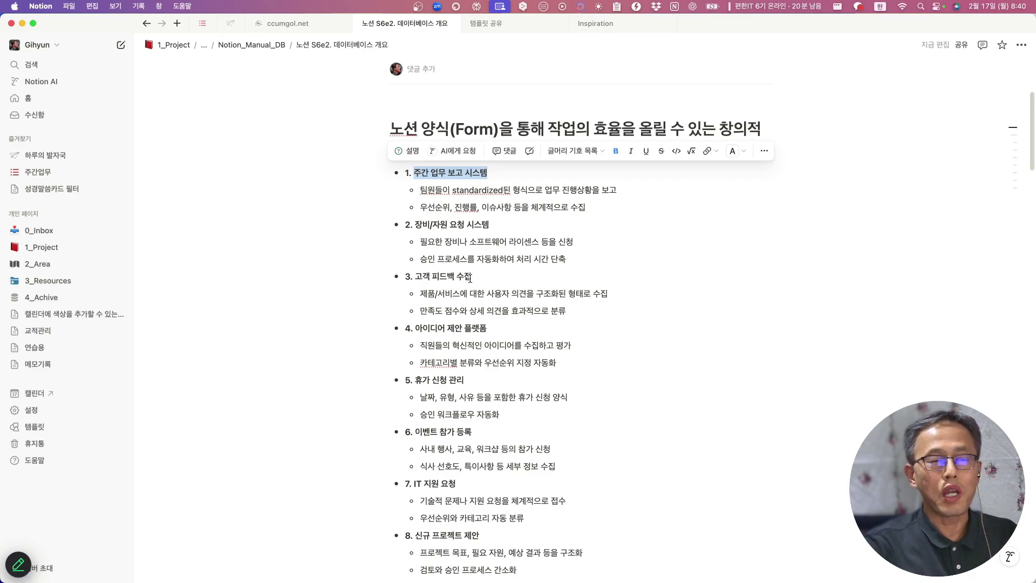
left_click(484, 329)
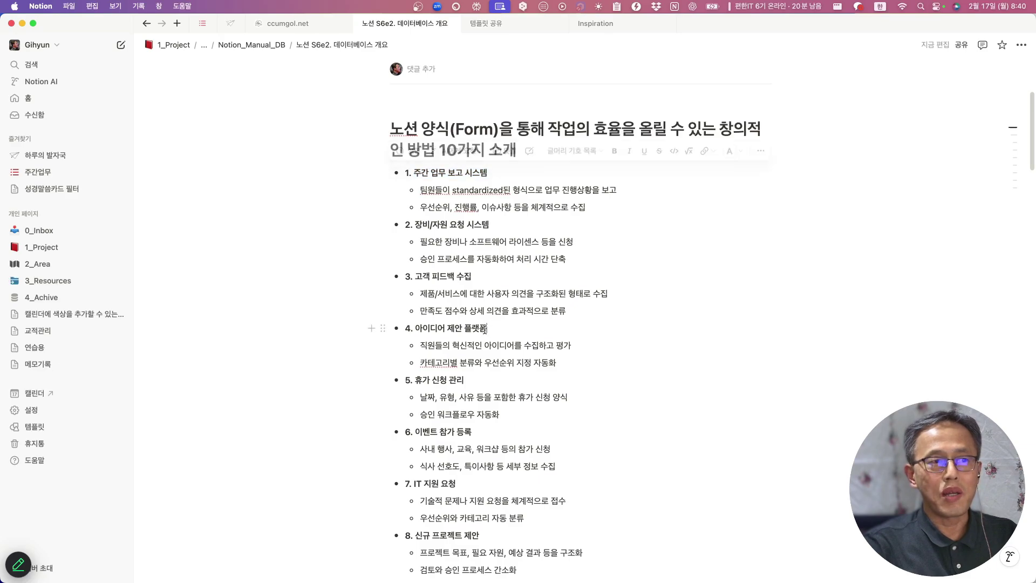
scroll(485, 329, "down", 2)
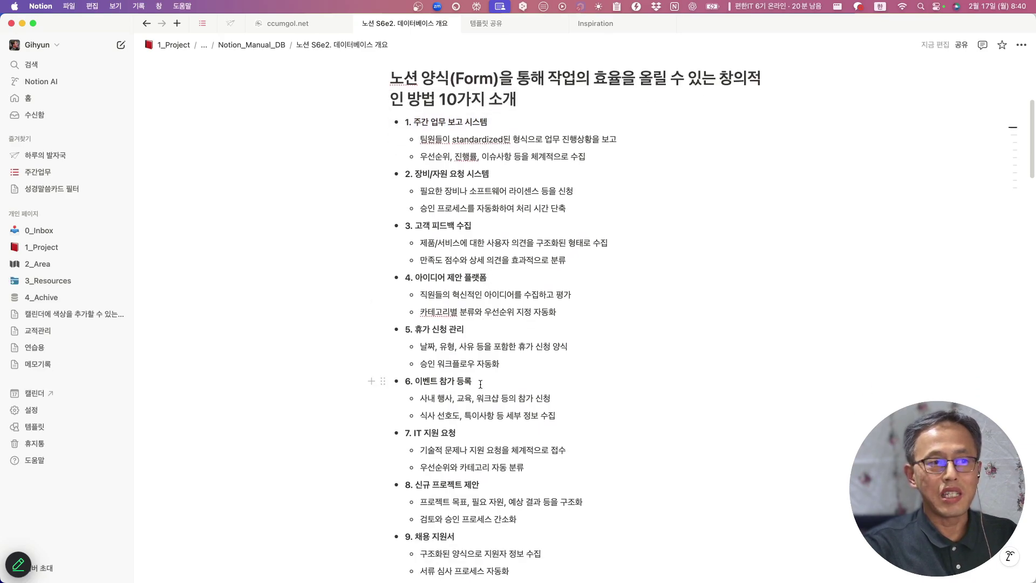
scroll(480, 384, "down", 2)
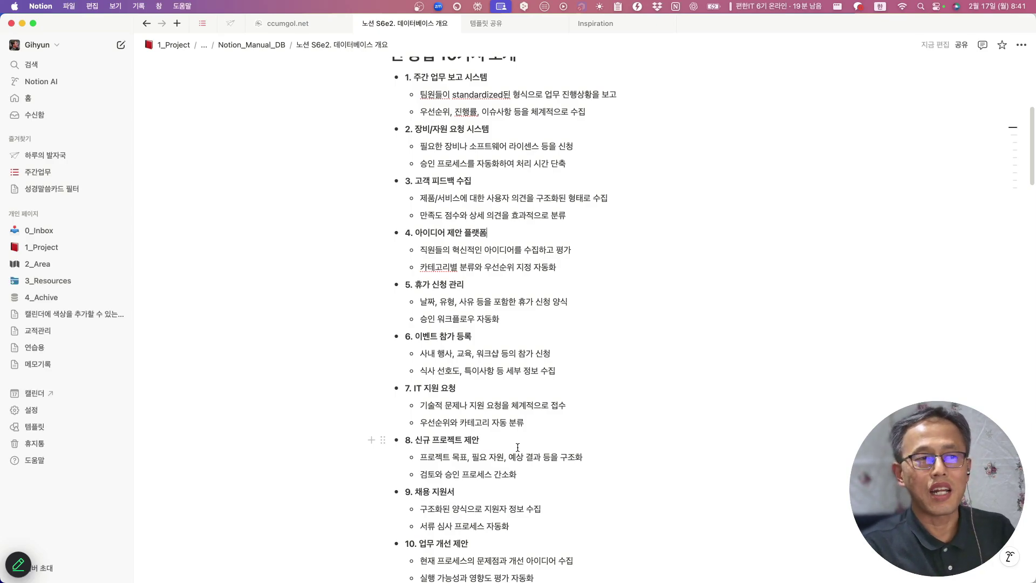
scroll(518, 445, "down", 6)
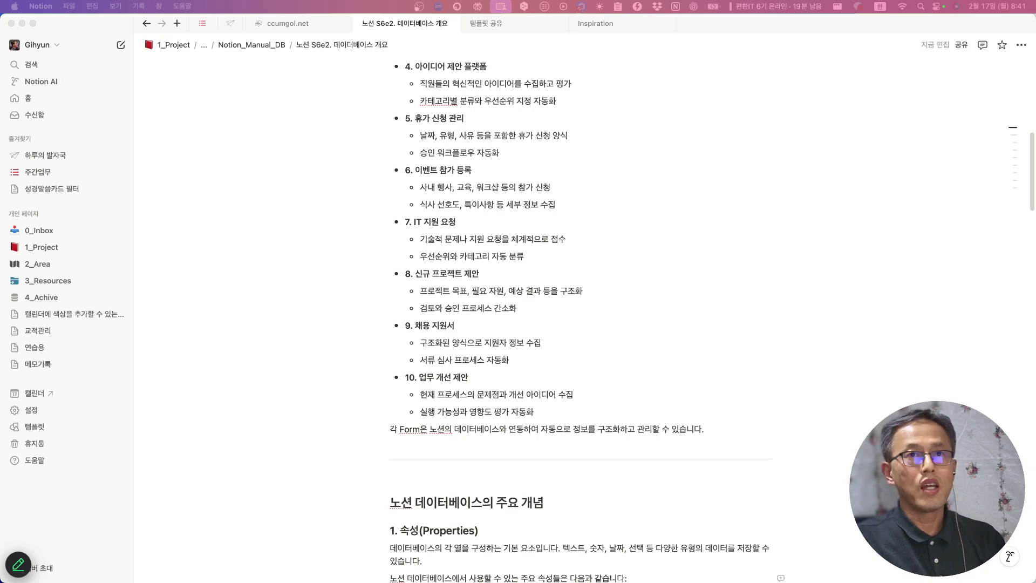
scroll(772, 349, "up", 10)
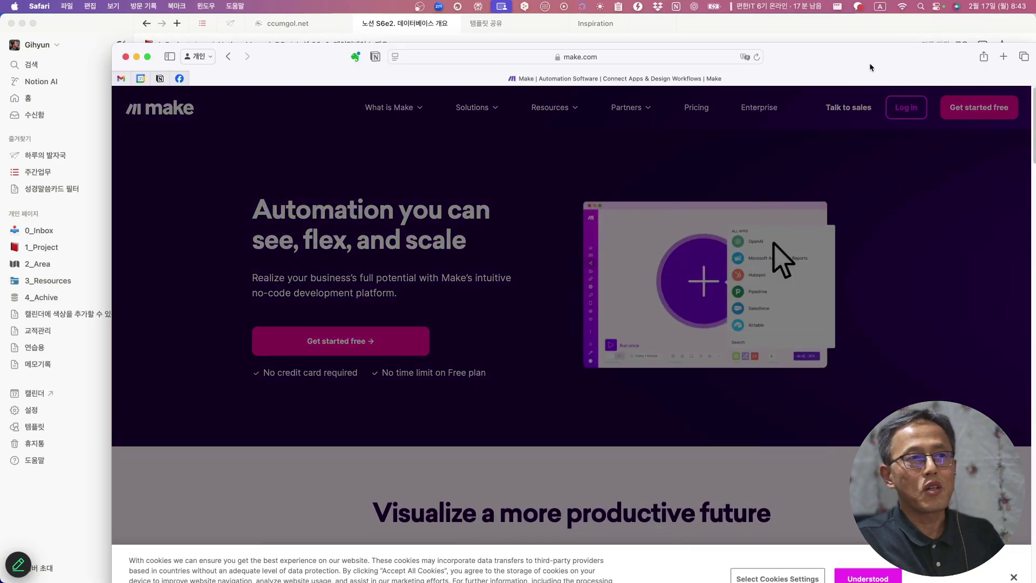
Step: In Safari, log in to Make and examine the WordPress Blog scenario's diagram, then put the browser window away
left_click_drag(872, 67, 815, 29)
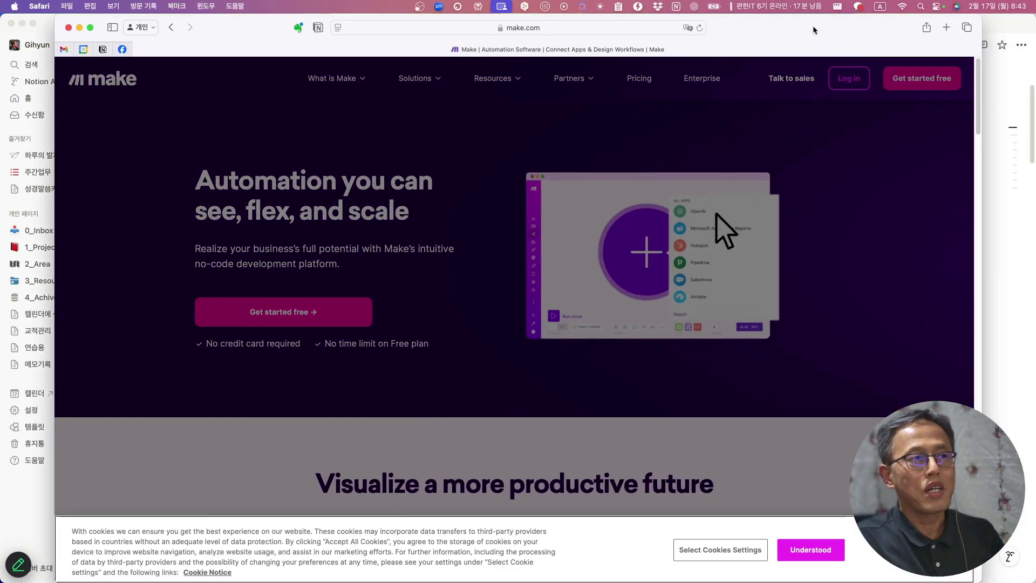
left_click(831, 88)
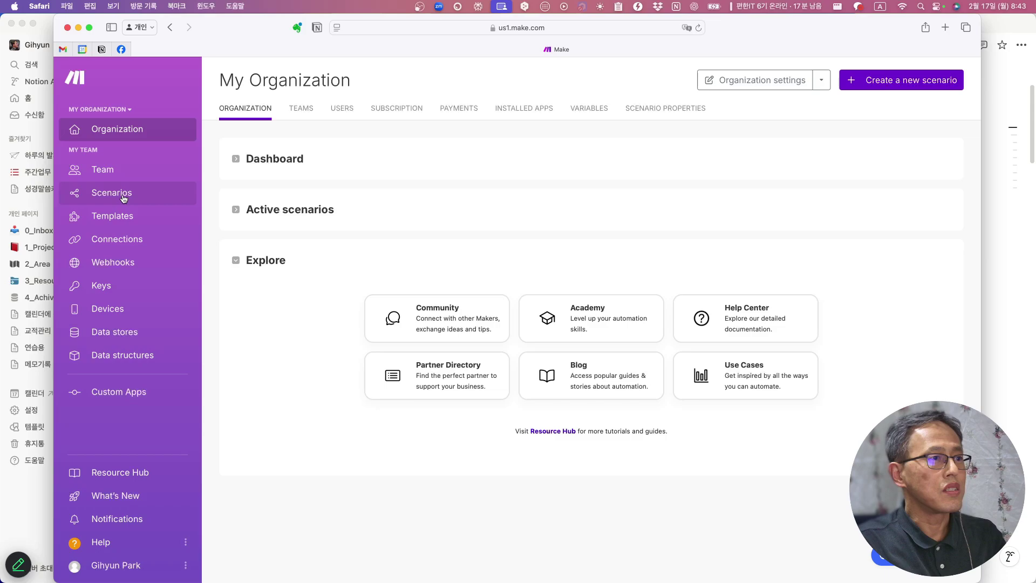
left_click(124, 198)
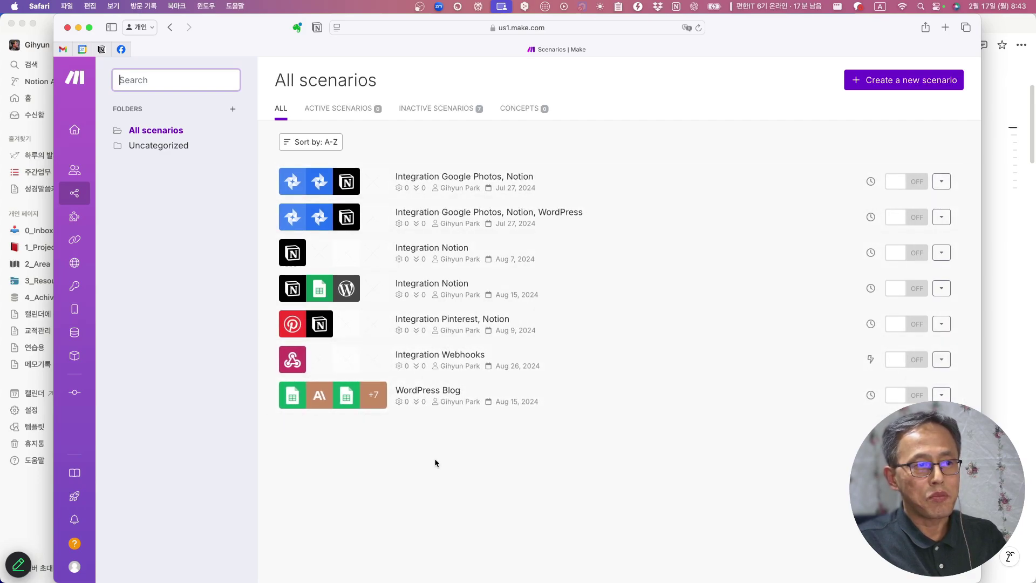
left_click(429, 394)
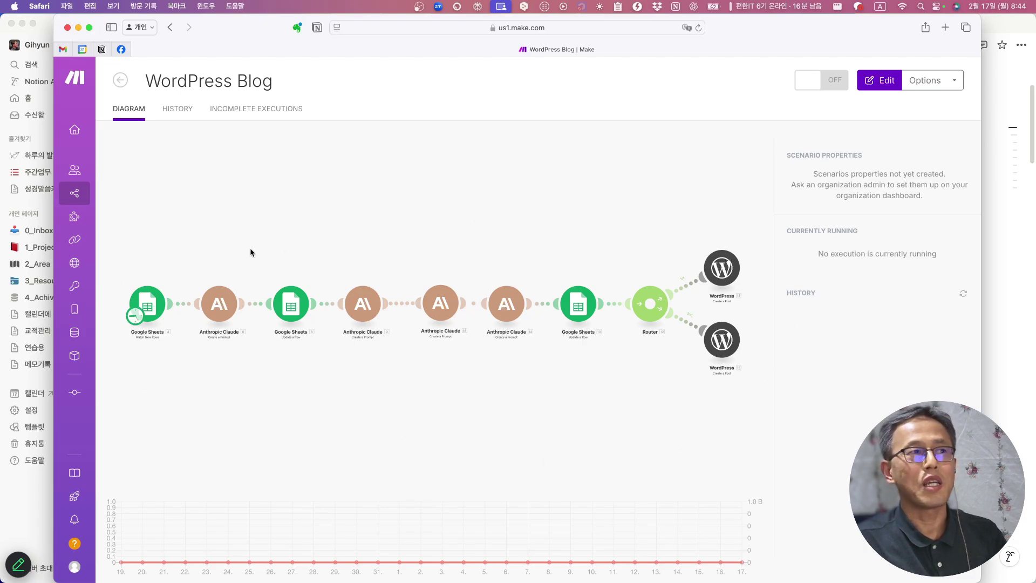
mouse_move(71, 80)
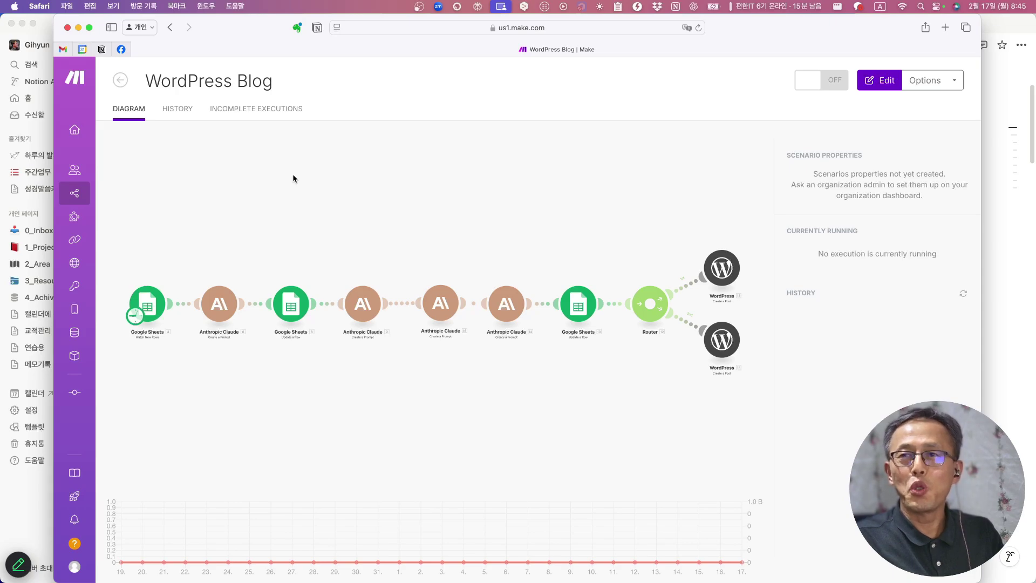
double_click(247, 28)
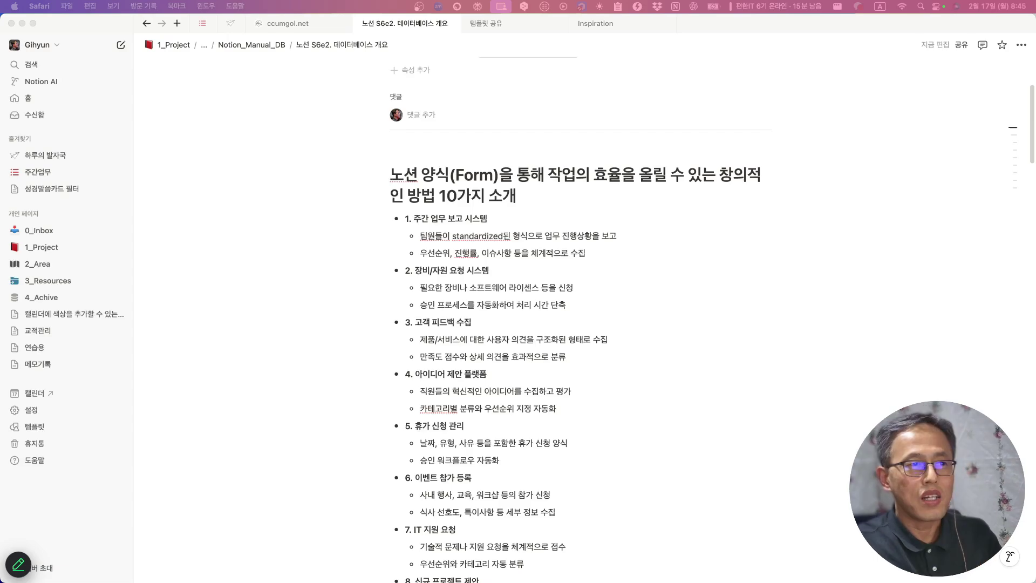
Step: Return to the Notion page's ten form ideas and highlight 노션 양식(Form) in the section heading
left_click(667, 239)
scroll(667, 239, "down", 3)
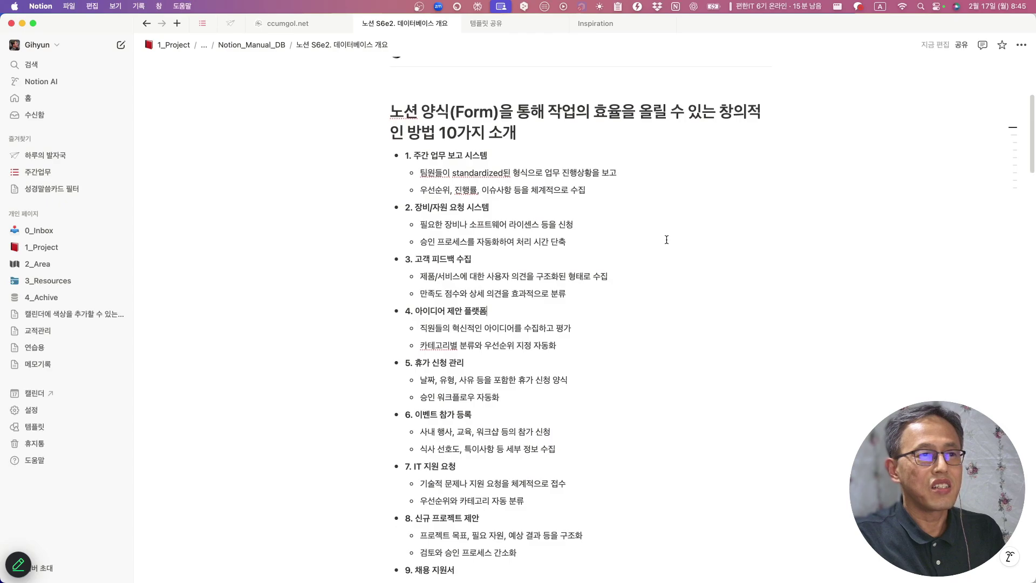
scroll(666, 239, "down", 1)
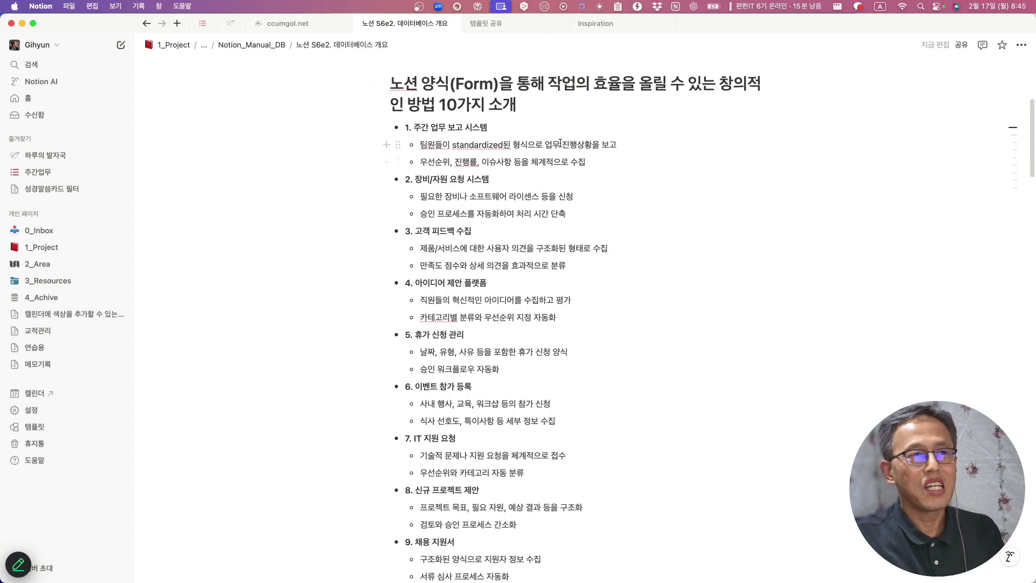
left_click_drag(502, 85, 385, 239)
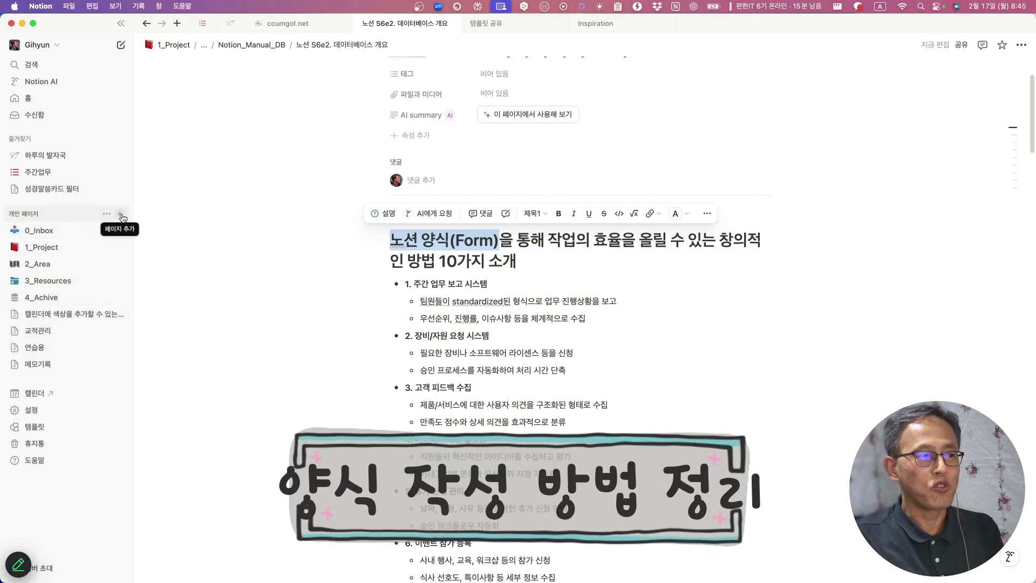
Step: Open the 메모기록 page, select its database block and look over the questions of the Memo form
left_click(36, 368)
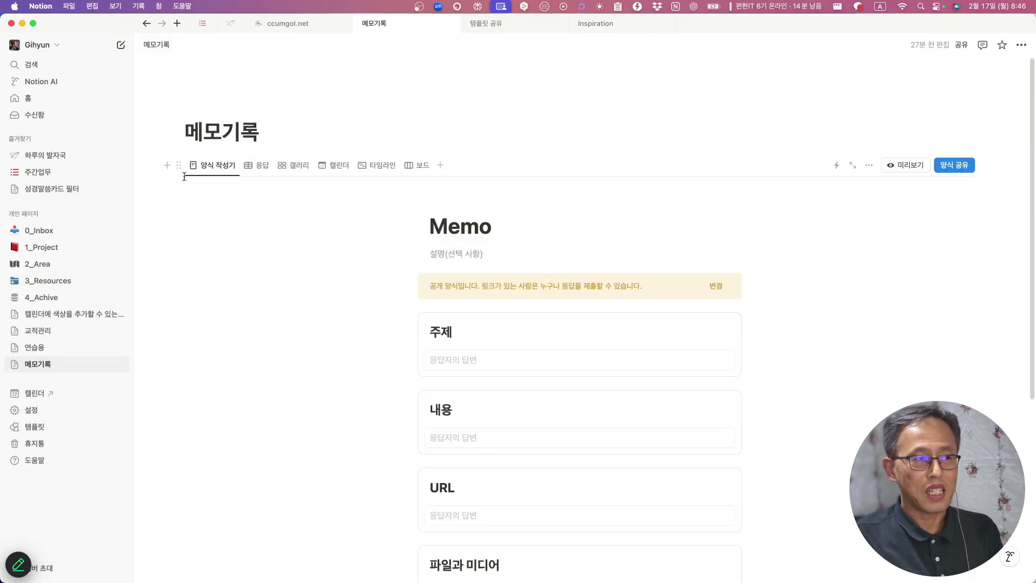
scroll(308, 326, "down", 5)
left_click(218, 435)
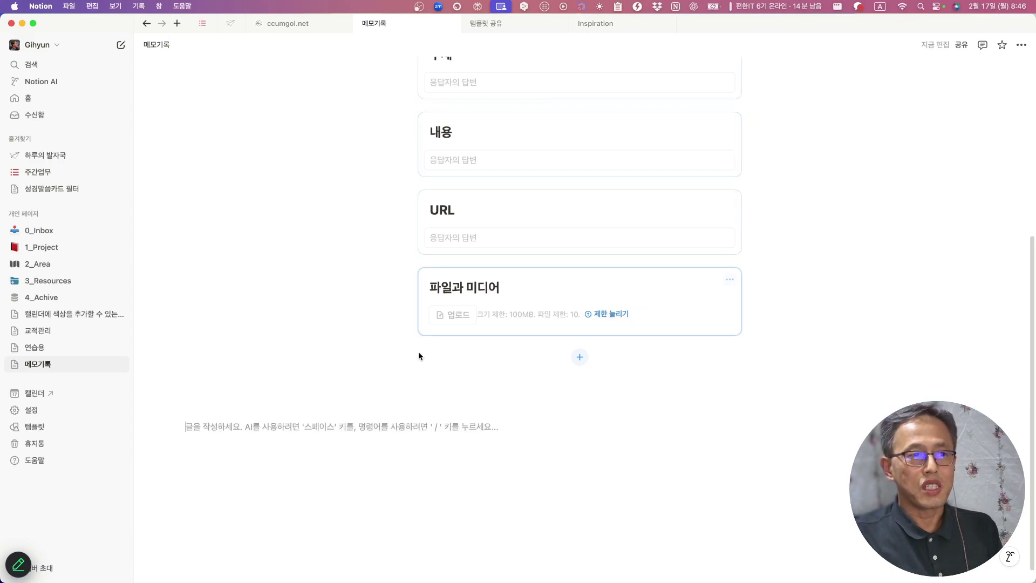
left_click(449, 287)
scroll(449, 287, "up", 5)
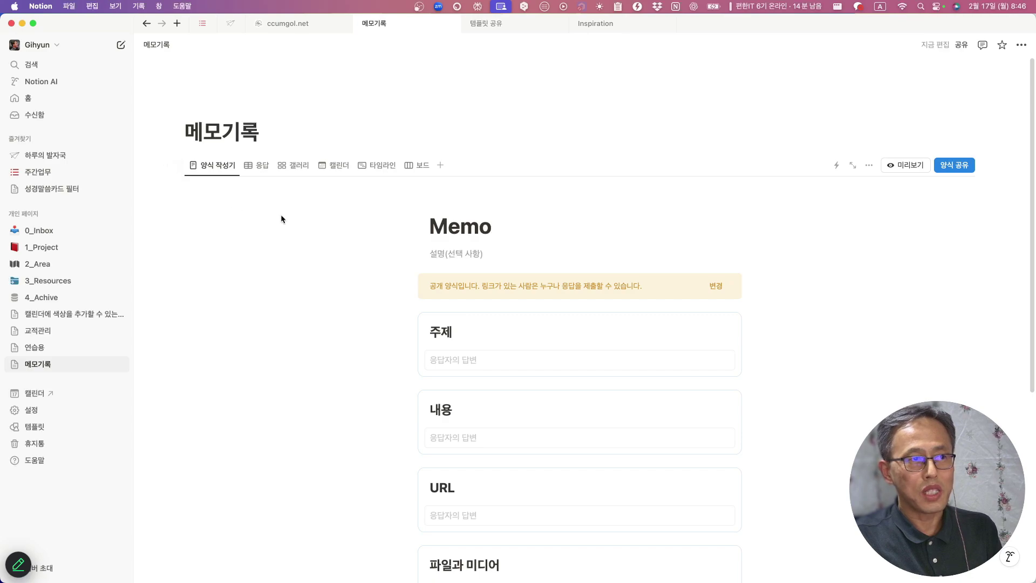
left_click(179, 166)
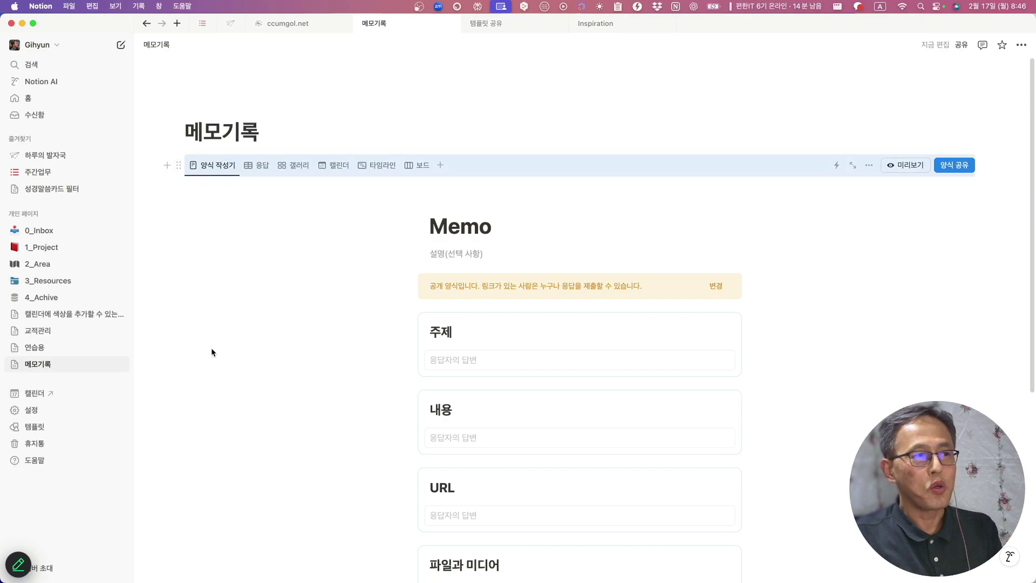
scroll(211, 348, "down", 5)
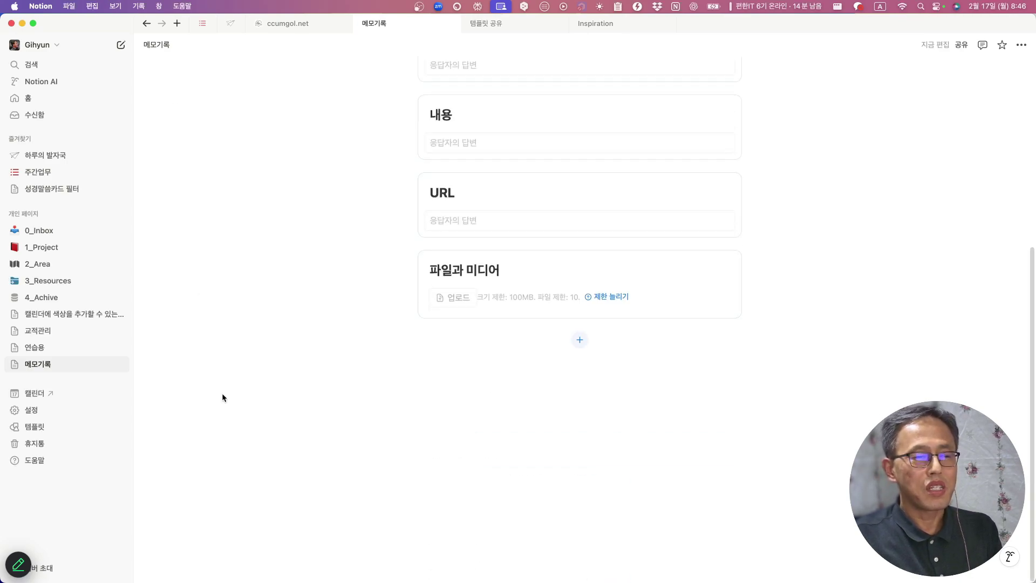
left_click(205, 405)
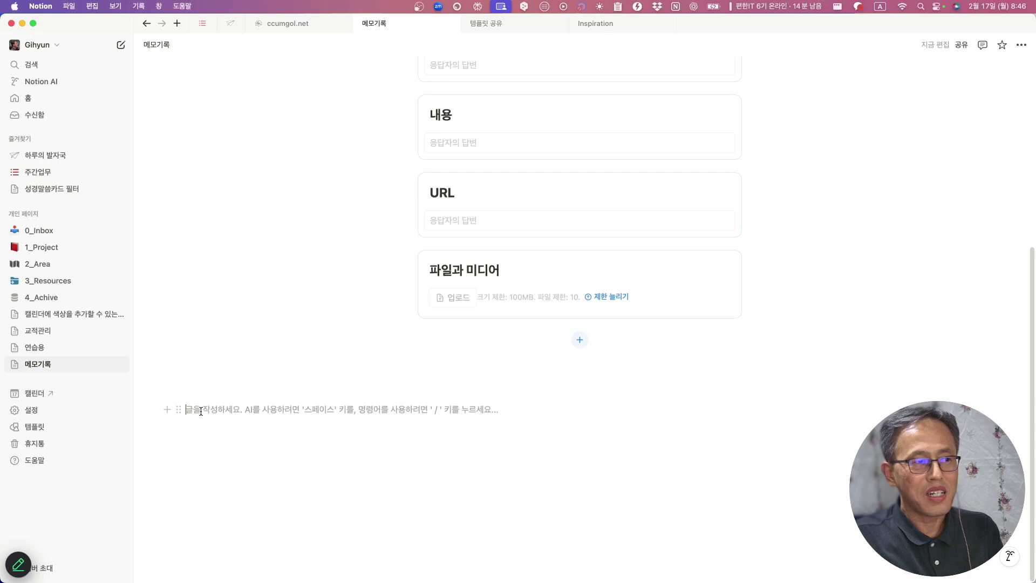
type("/")
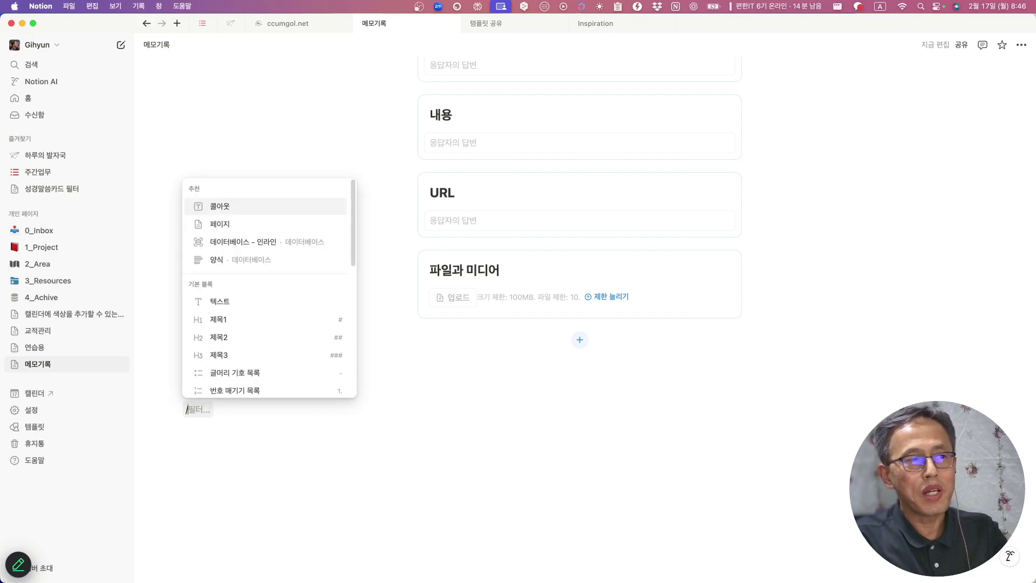
type("양시")
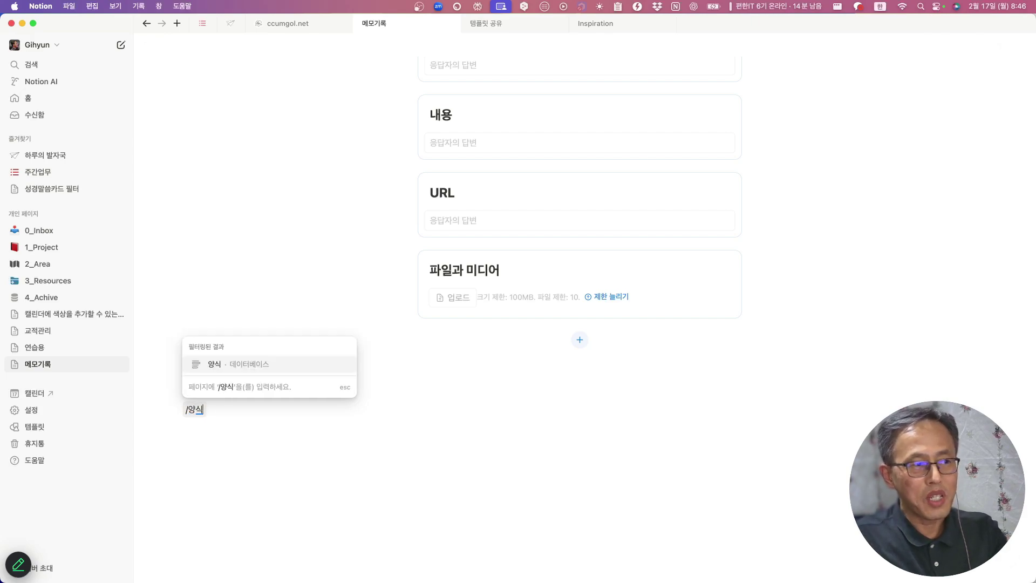
mouse_move(231, 367)
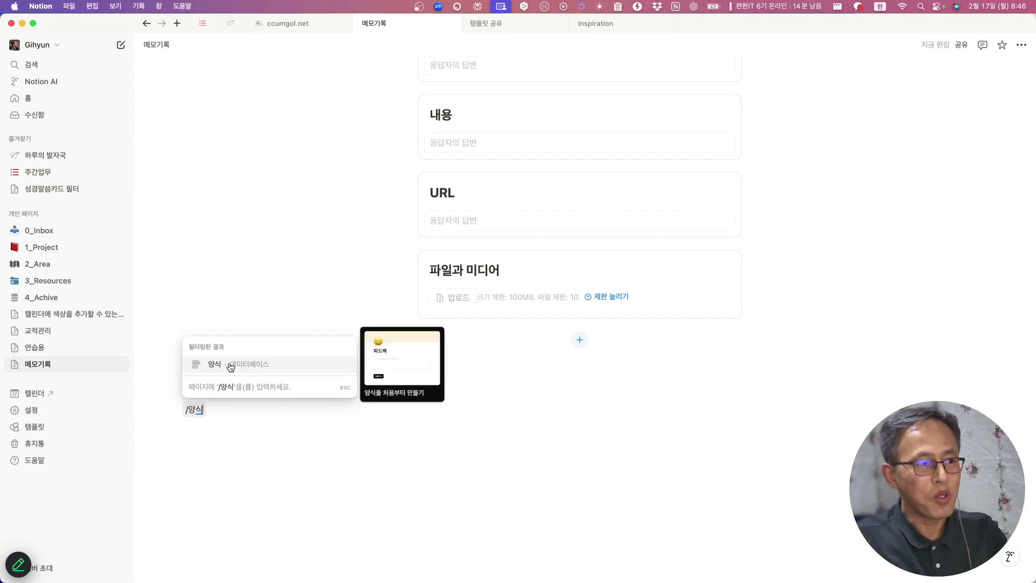
key("BackSpace")
key("BackSpace")
key("BackSpace")
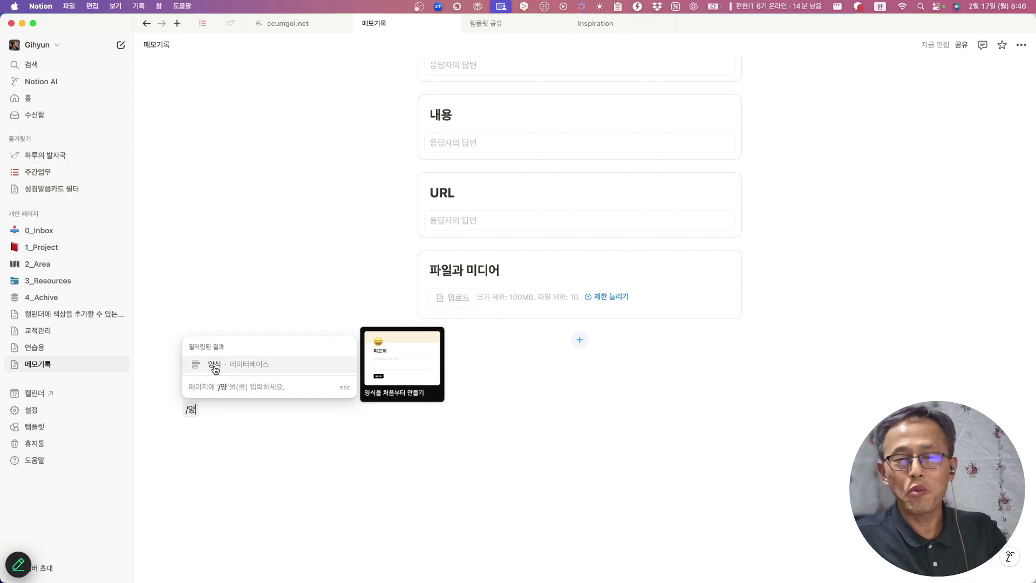
left_click(209, 407)
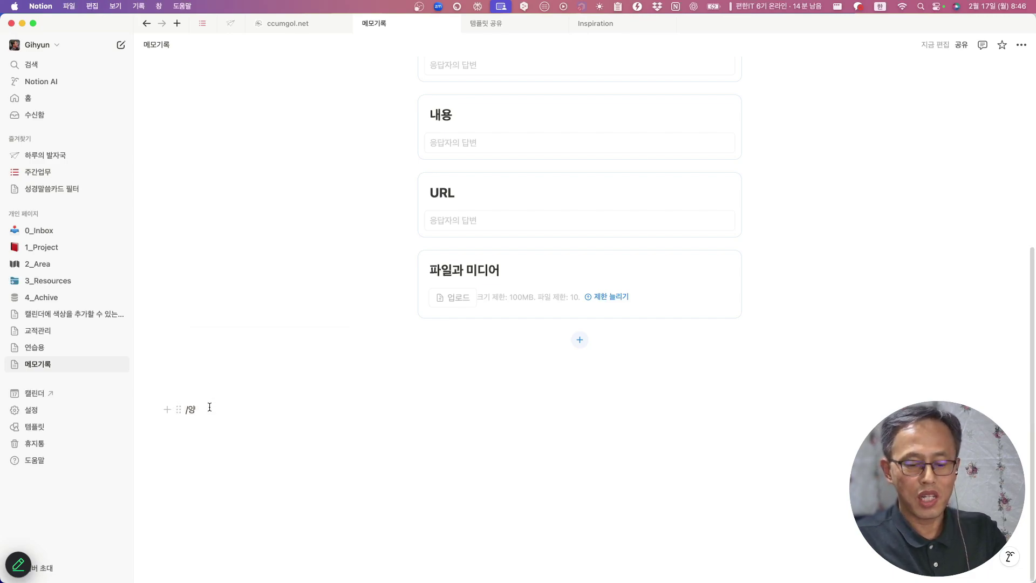
key("BackSpace")
key("BackSpace")
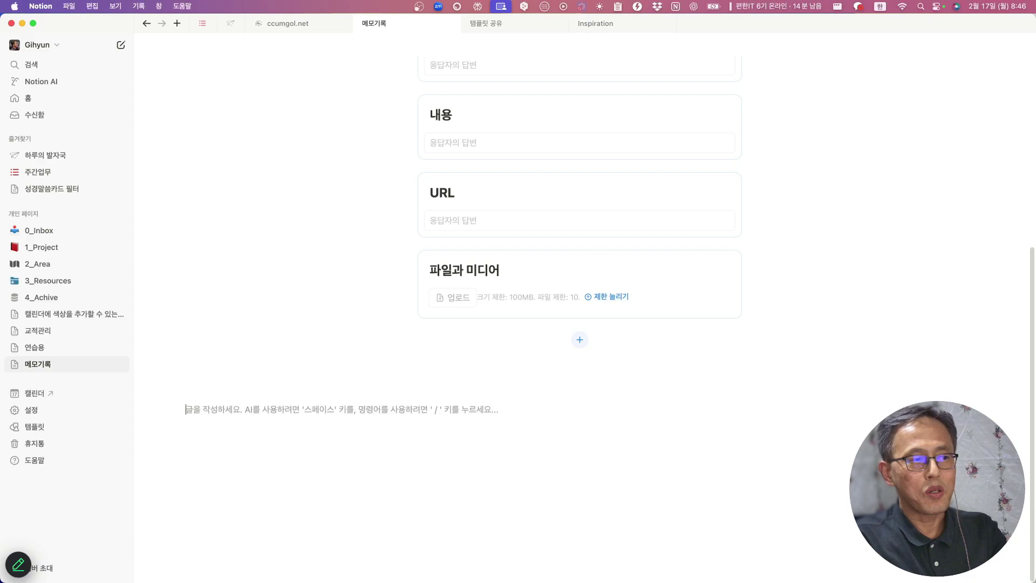
Step: Insert a new 양식 database block on the empty line below the Memo form
type("/")
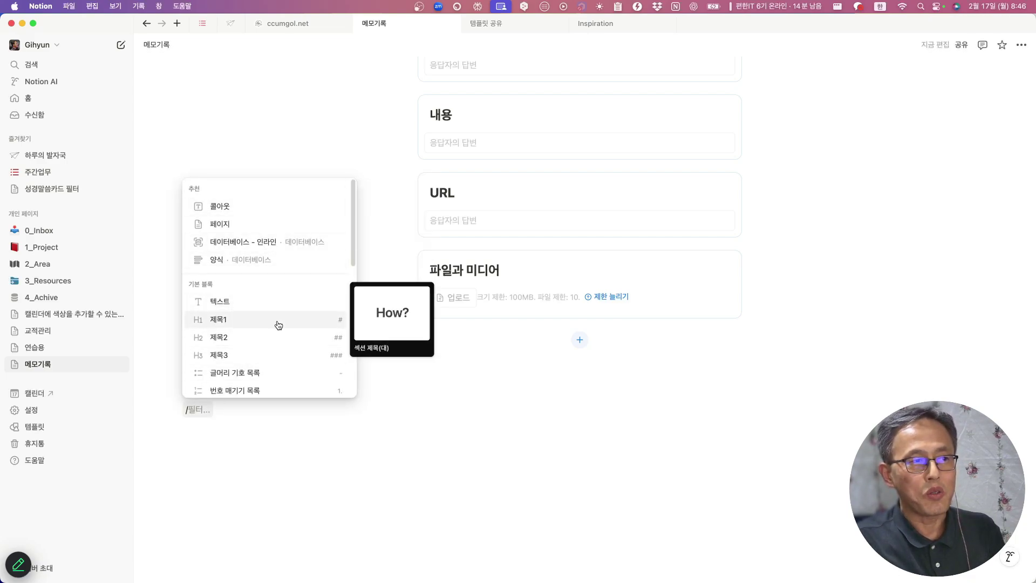
scroll(278, 325, "down", 3)
scroll(279, 325, "down", 4)
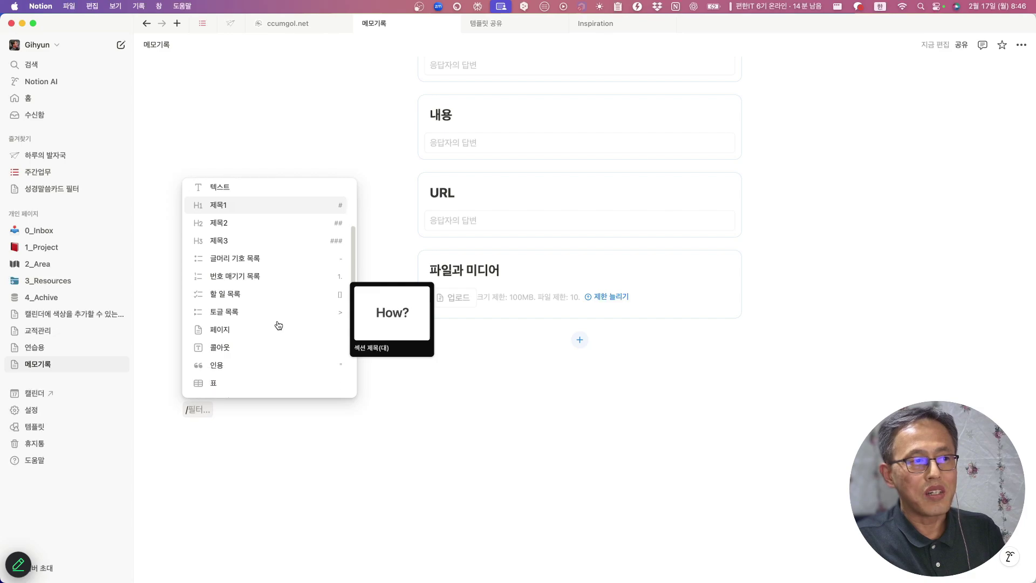
scroll(278, 325, "down", 10)
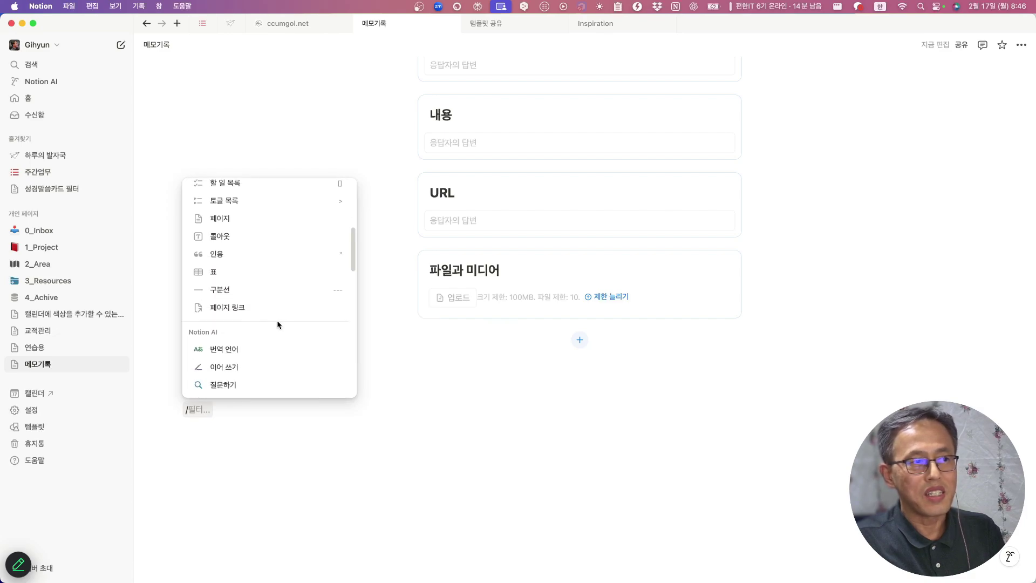
scroll(279, 325, "down", 7)
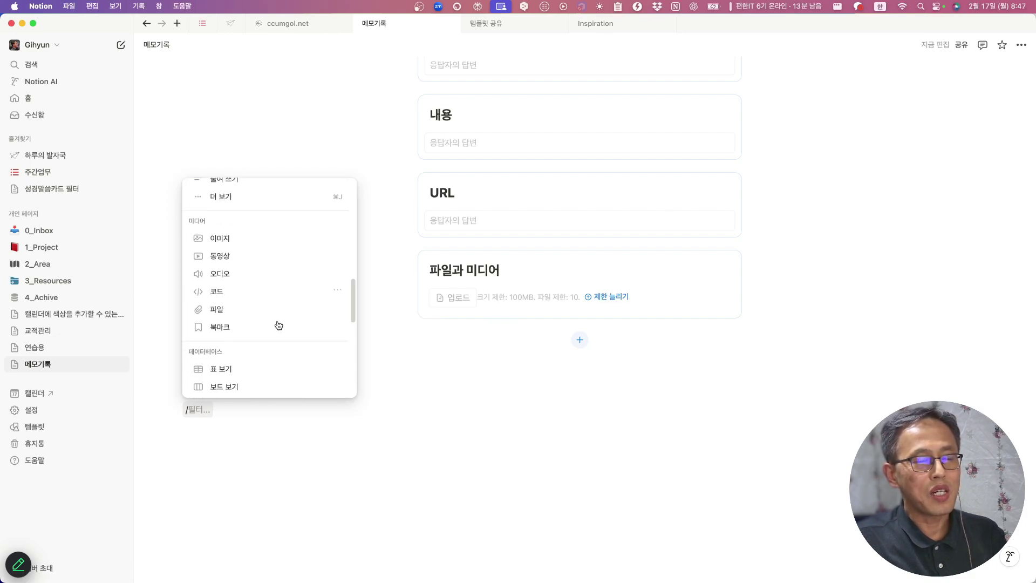
scroll(278, 325, "down", 3)
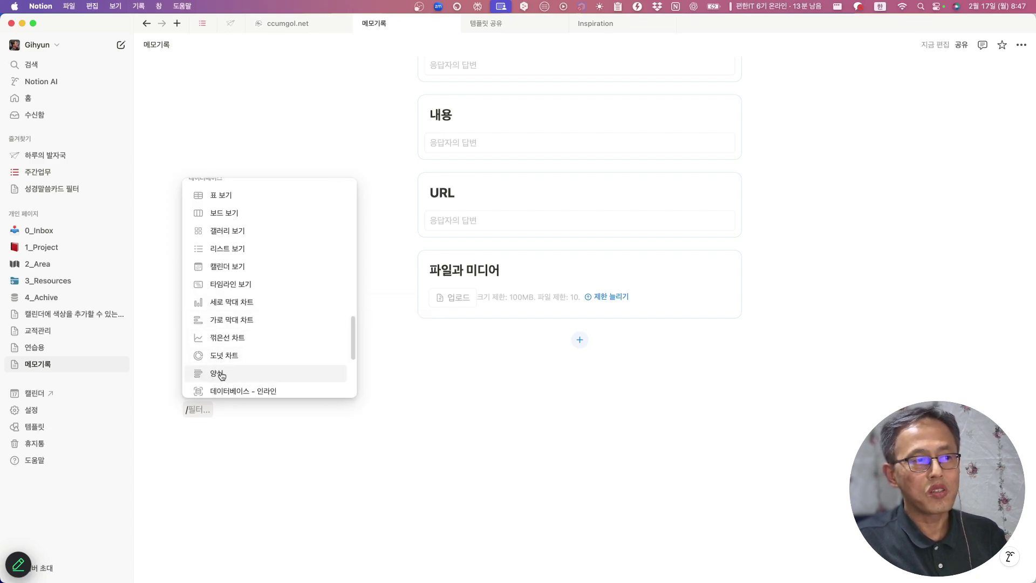
left_click(220, 373)
Step: Delete the new blank form block below the Memo form
left_click(179, 411)
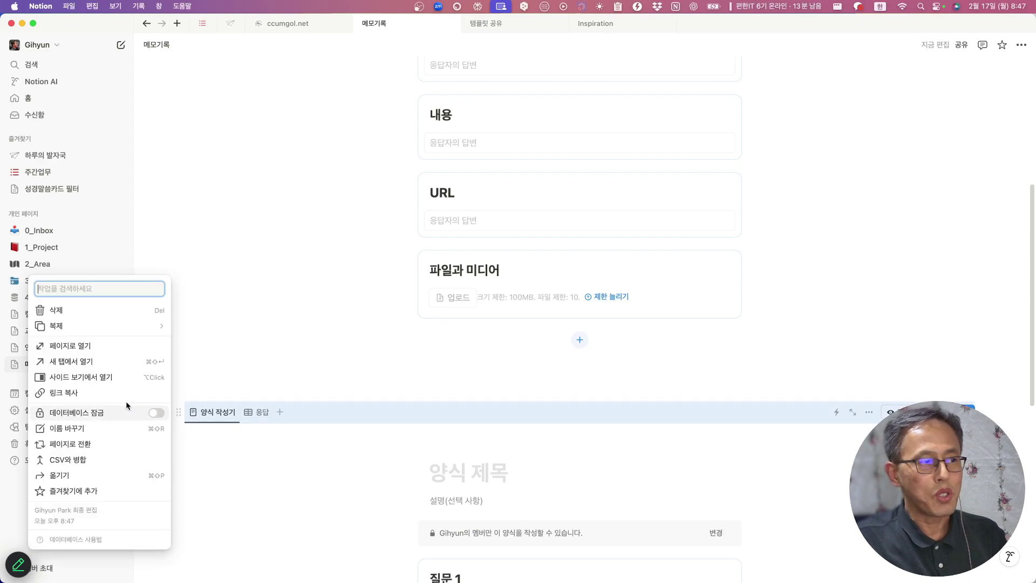
left_click(56, 310)
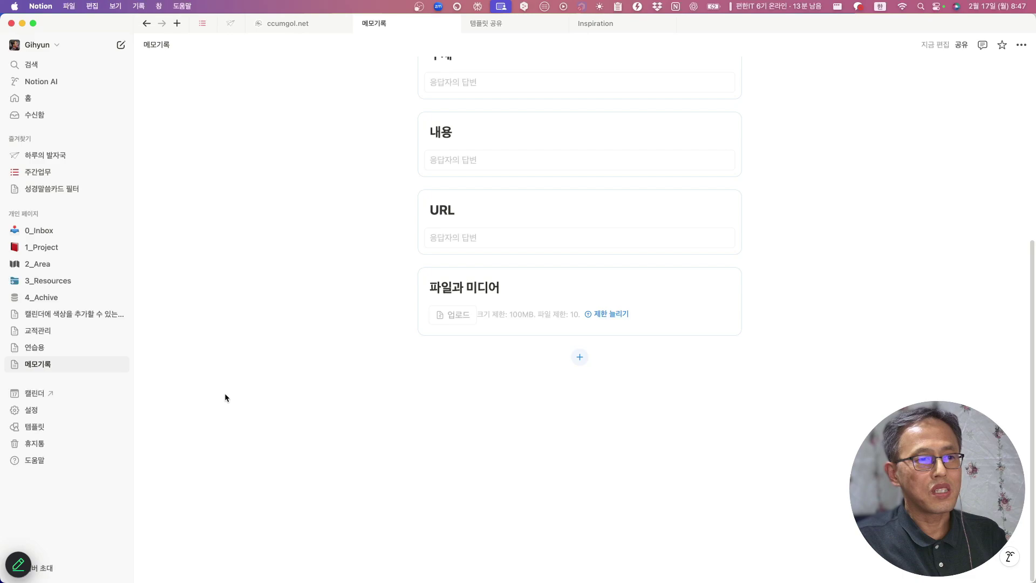
Step: Look over the block types that can be inserted on the empty line below the Memo form, then dismiss the list
left_click(254, 425)
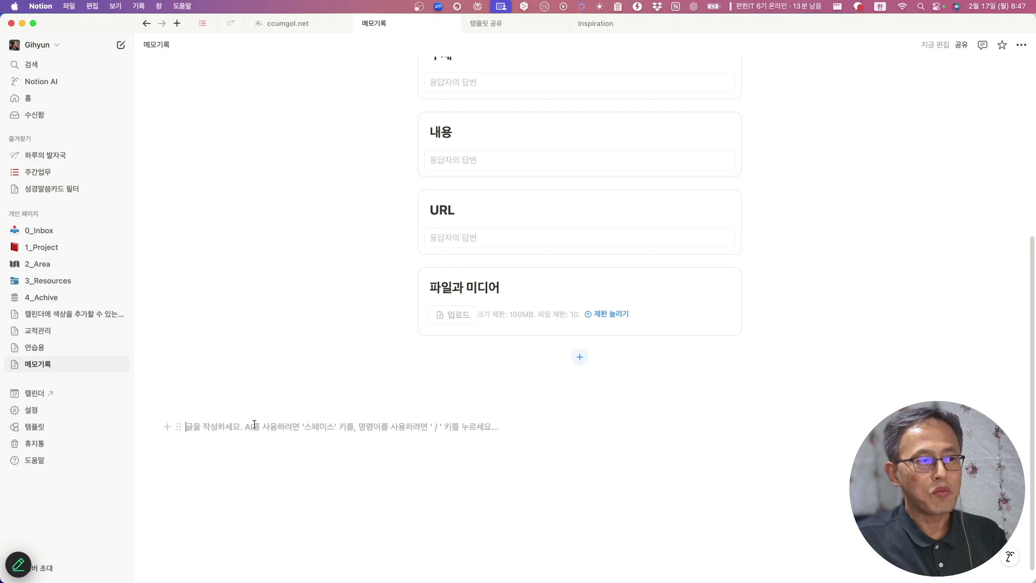
left_click(167, 427)
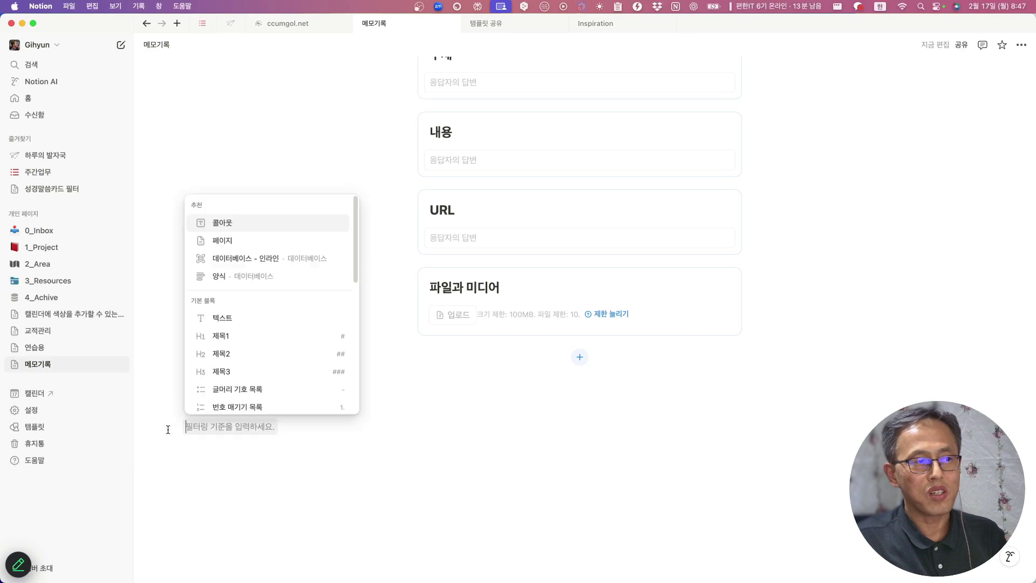
scroll(279, 329, "down", 2)
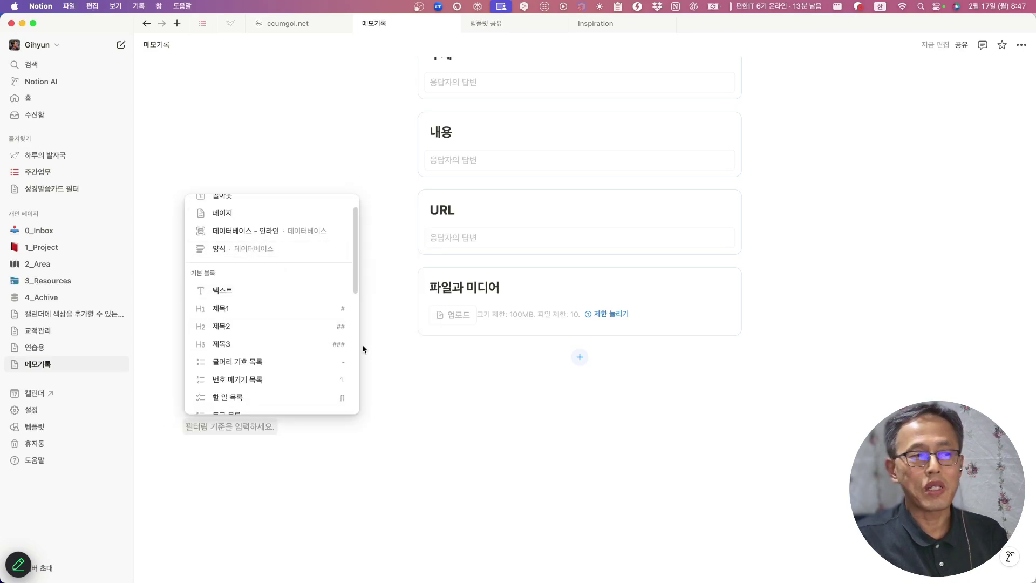
left_click(338, 495)
Step: Set the 내용 question's type to 텍스트 and make the question required
scroll(384, 370, "up", 5)
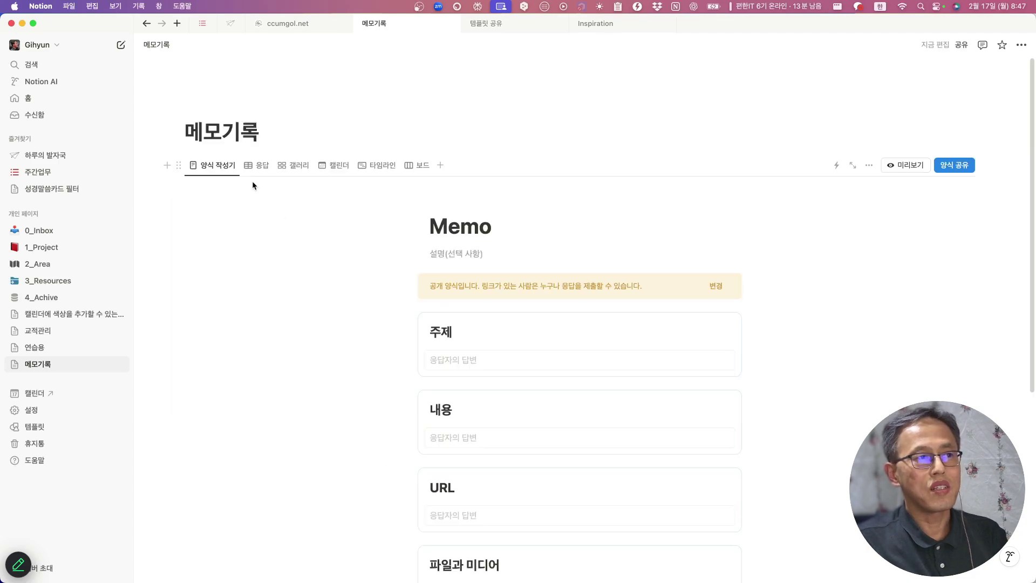
scroll(648, 389, "down", 3)
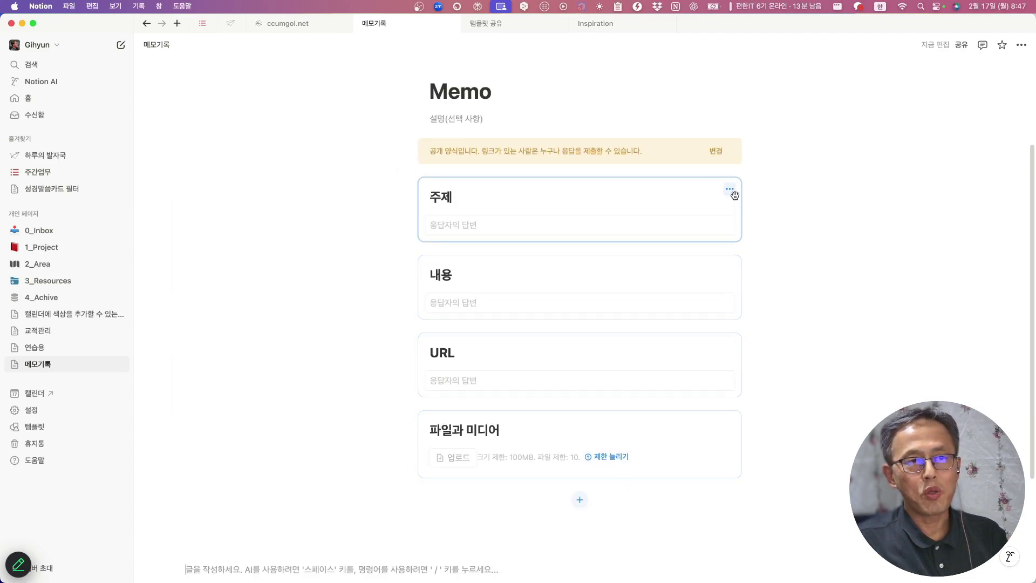
left_click(730, 267)
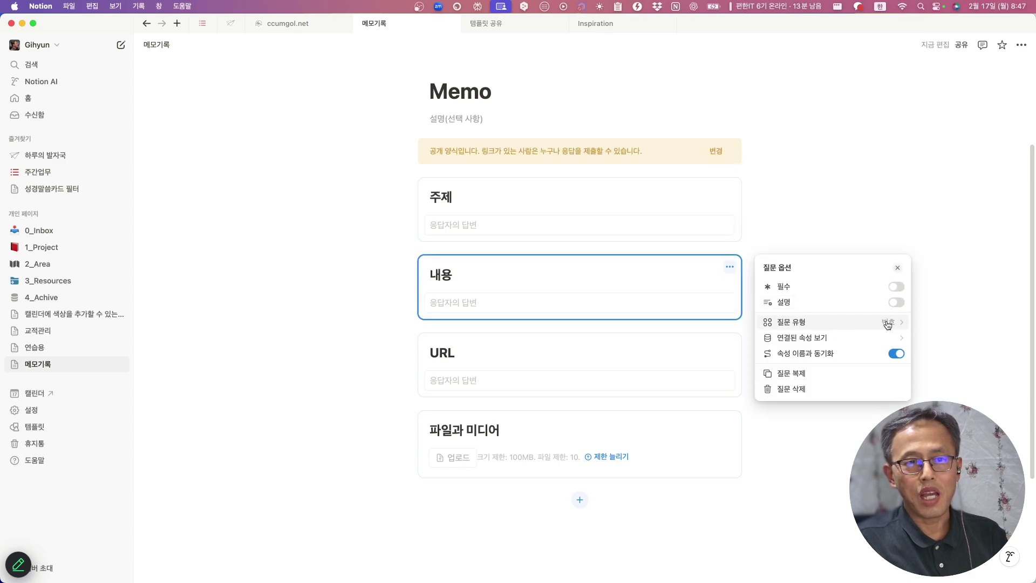
left_click(888, 322)
left_click(815, 344)
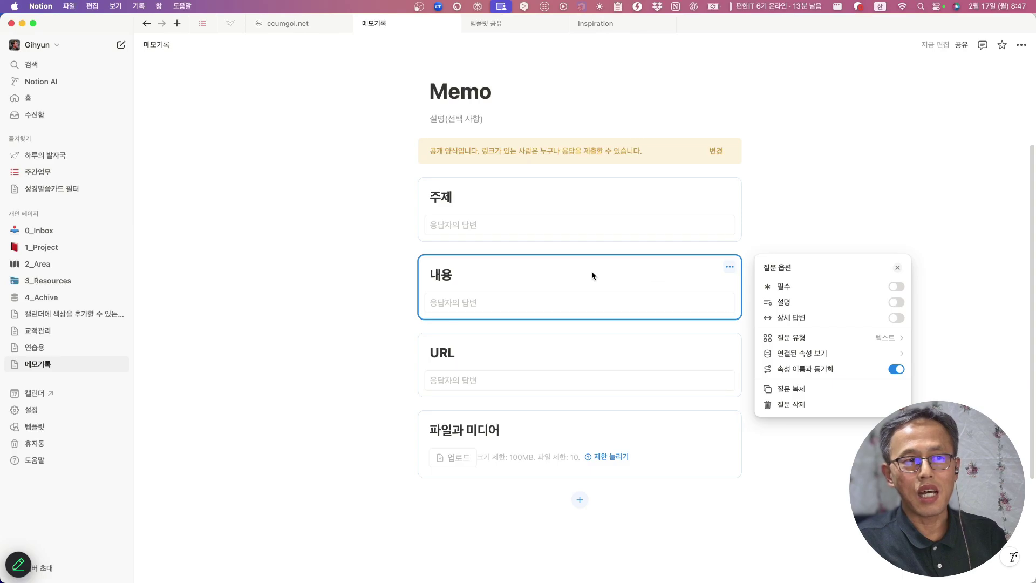
left_click(896, 287)
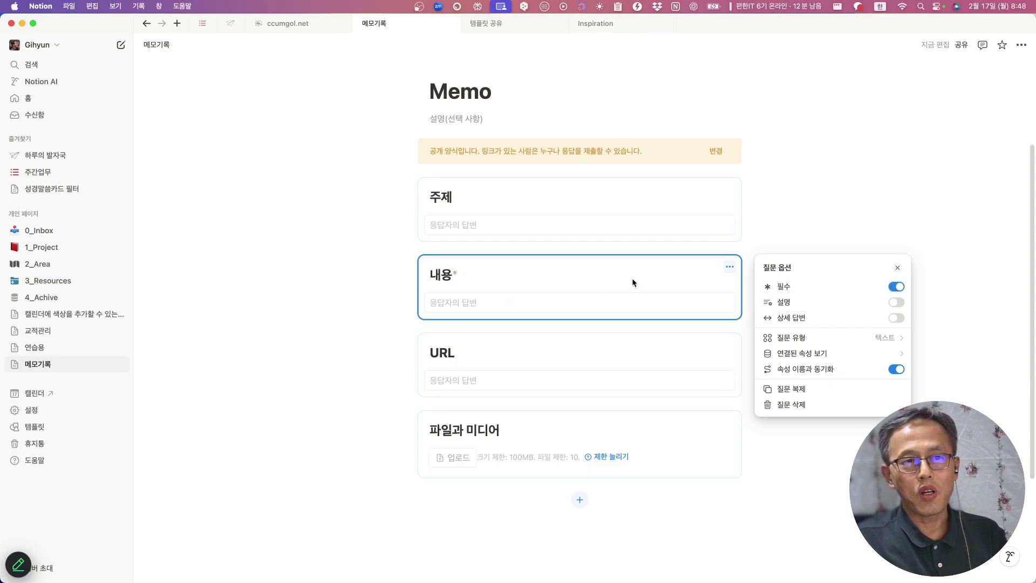
Step: Turn on the 내용 question's description and enter "메모하고자 하는 디테일한 내용을 입력해 주세요."
left_click(896, 302)
left_click(442, 297)
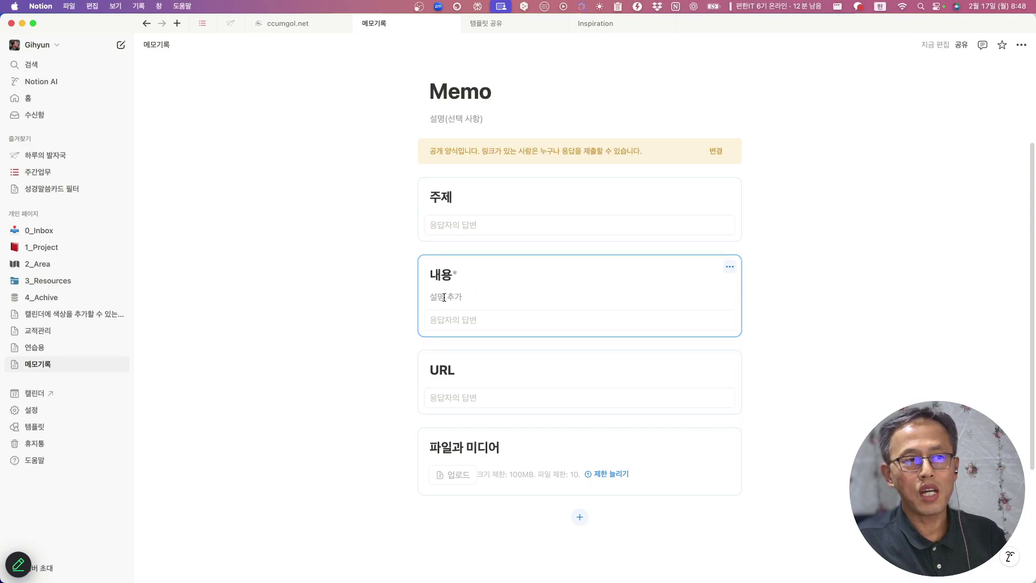
type("메모하고자 하는")
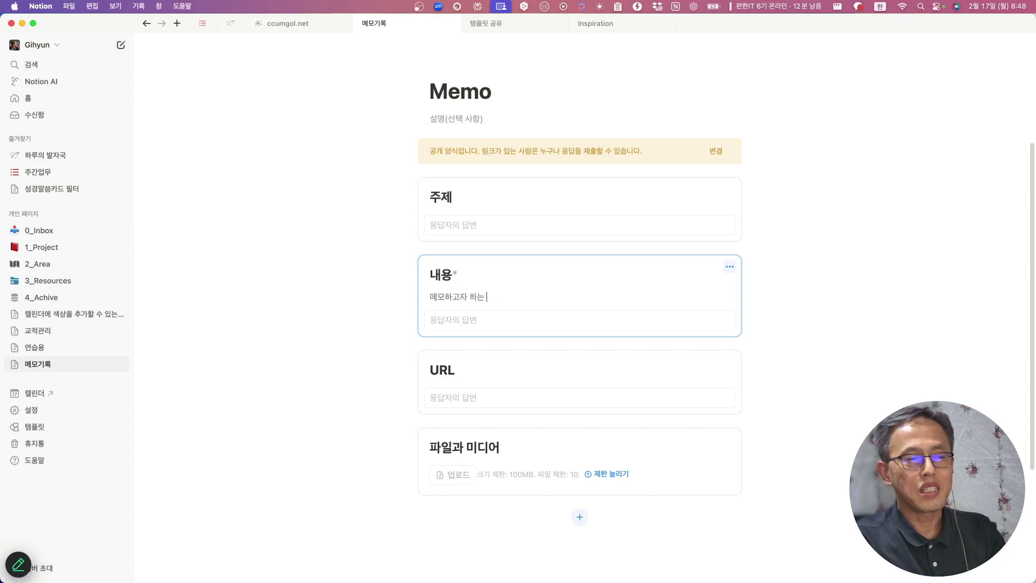
type(" 디테일한 내용의")
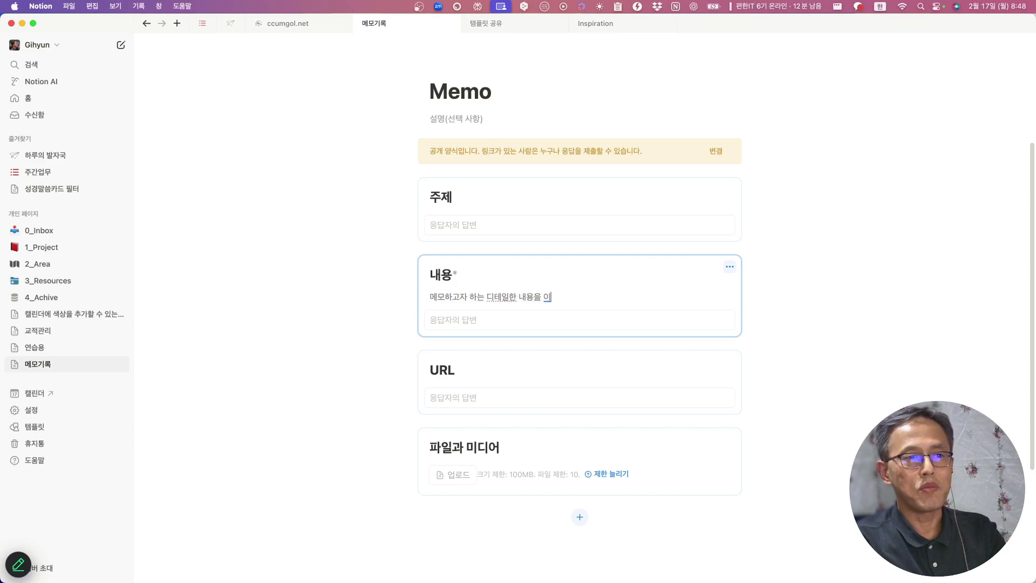
type(" 입력해 주세요.")
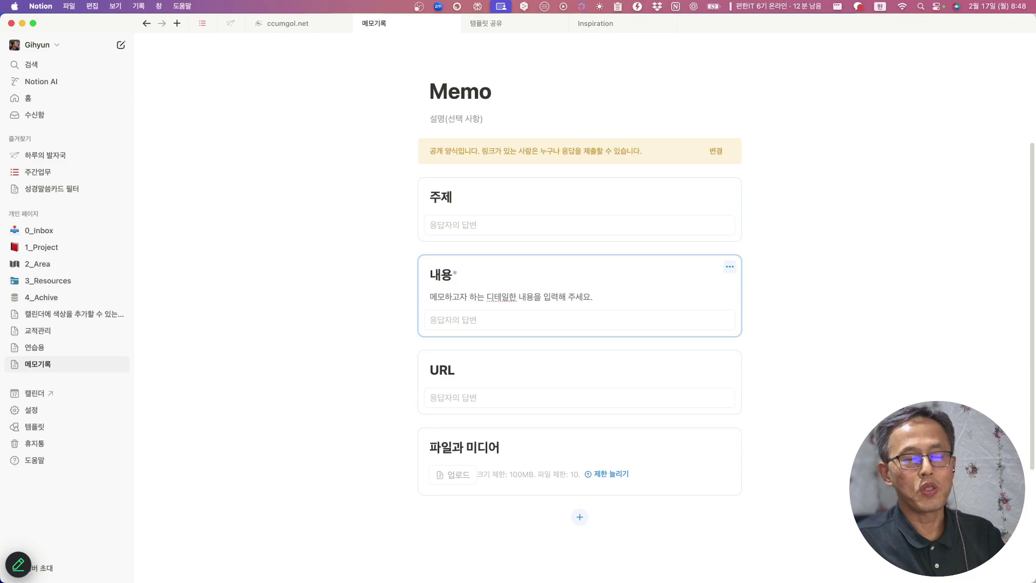
Step: Turn on 상세 답변 for the 내용 question and close its options
left_click(731, 267)
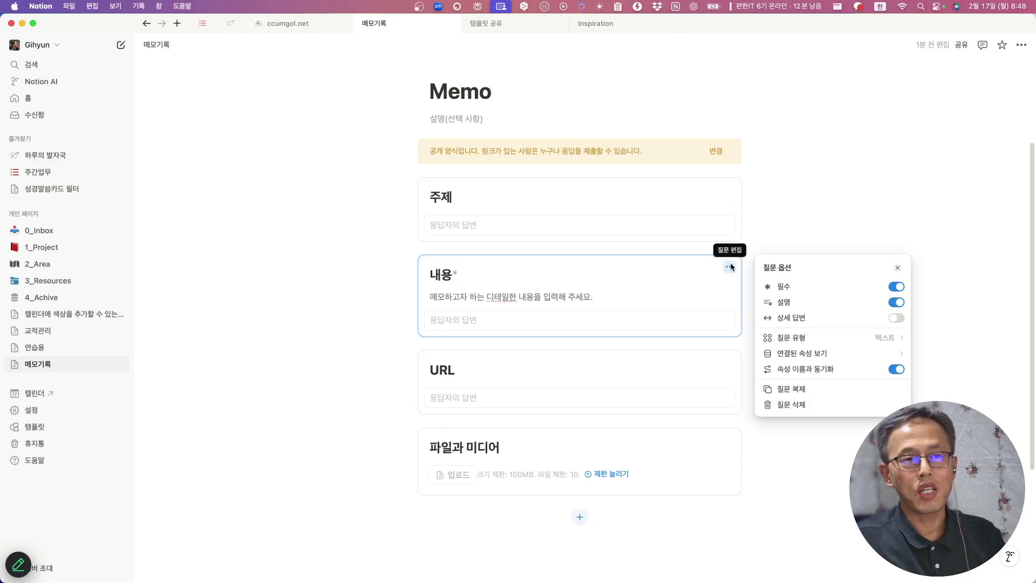
left_click(899, 318)
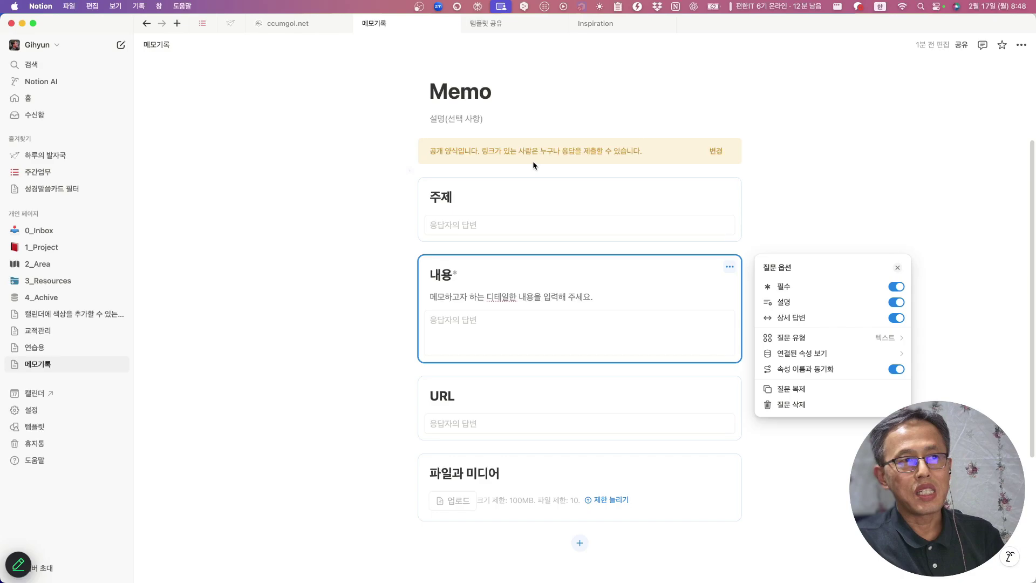
left_click(704, 180)
Step: Highlight the titles 주제, 내용, URL and 파일과 미디어 of the Memo form's questions one after another
left_click(453, 197)
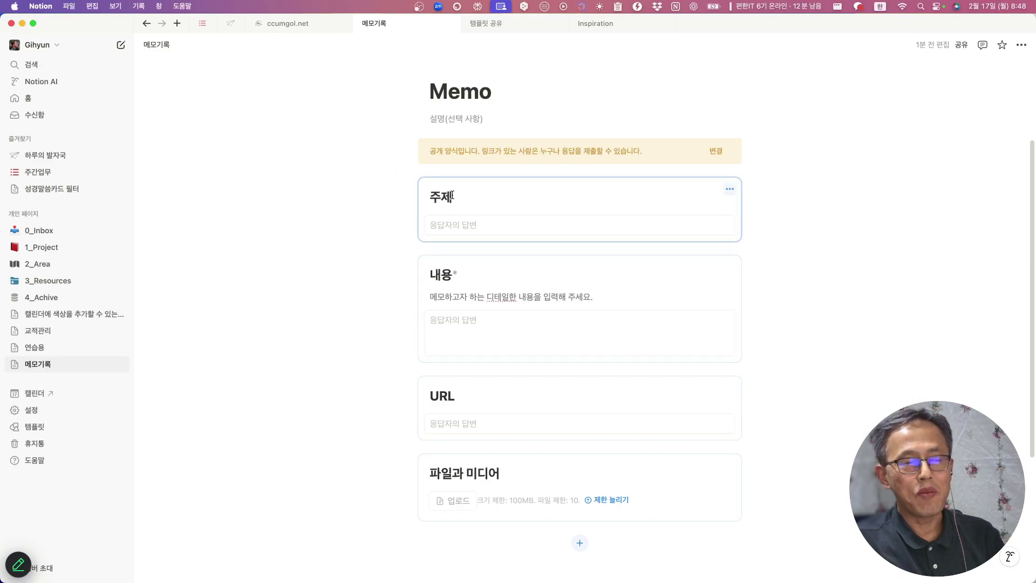
left_click_drag(453, 197, 432, 199)
left_click(447, 276)
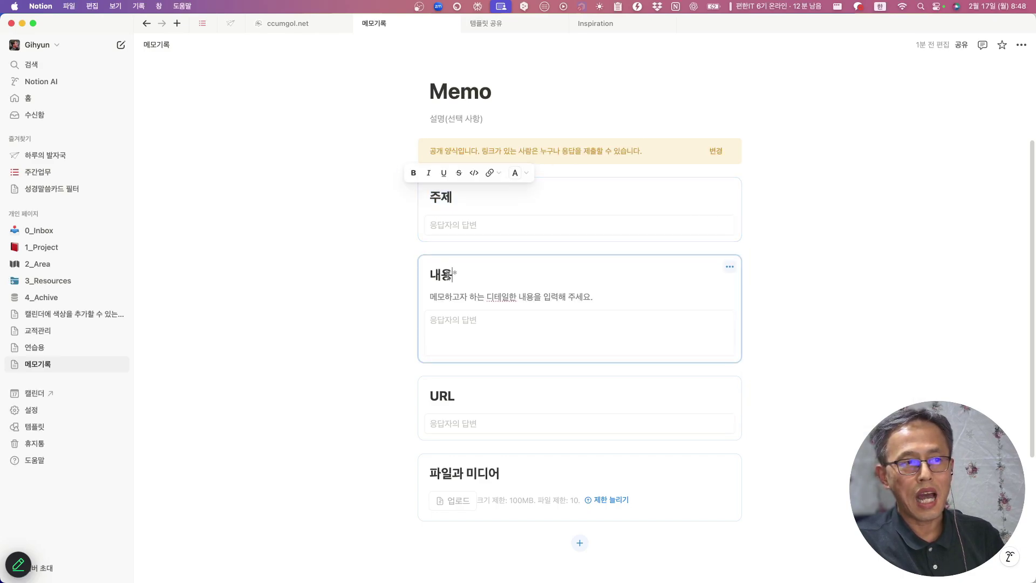
left_click_drag(454, 275, 430, 276)
left_click(451, 395)
left_click_drag(456, 395, 417, 404)
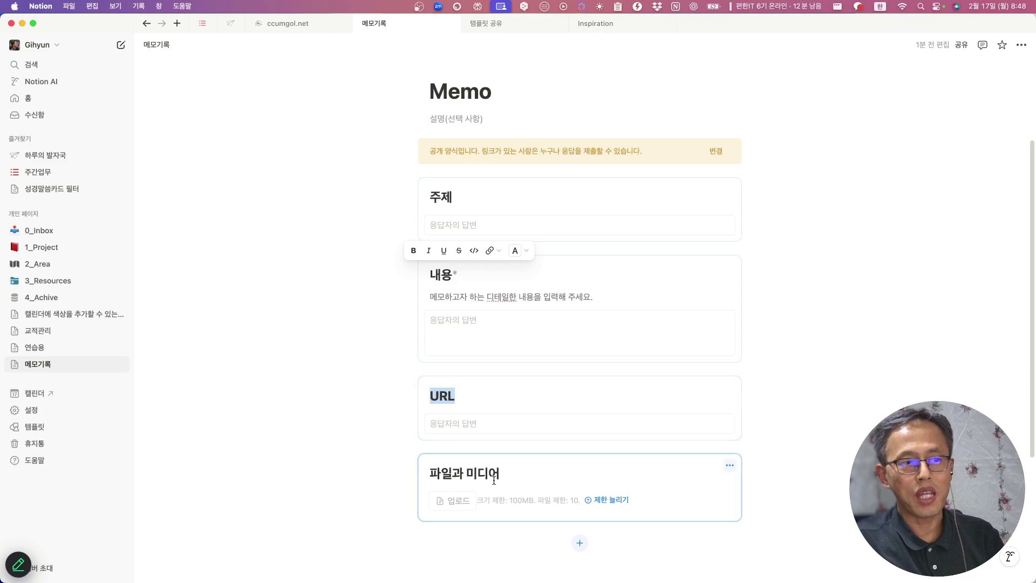
left_click_drag(500, 473, 429, 475)
left_click(316, 272)
Step: Check the 주제 question's 속성 이름과 동기화 option and compare the column names in the 응답 view
scroll(316, 270, "up", 3)
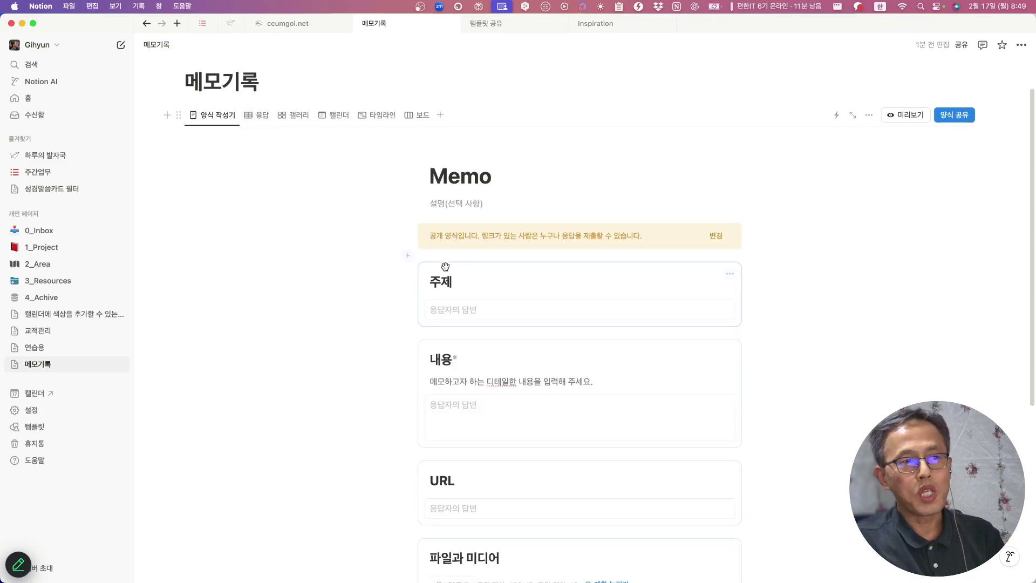
left_click(730, 273)
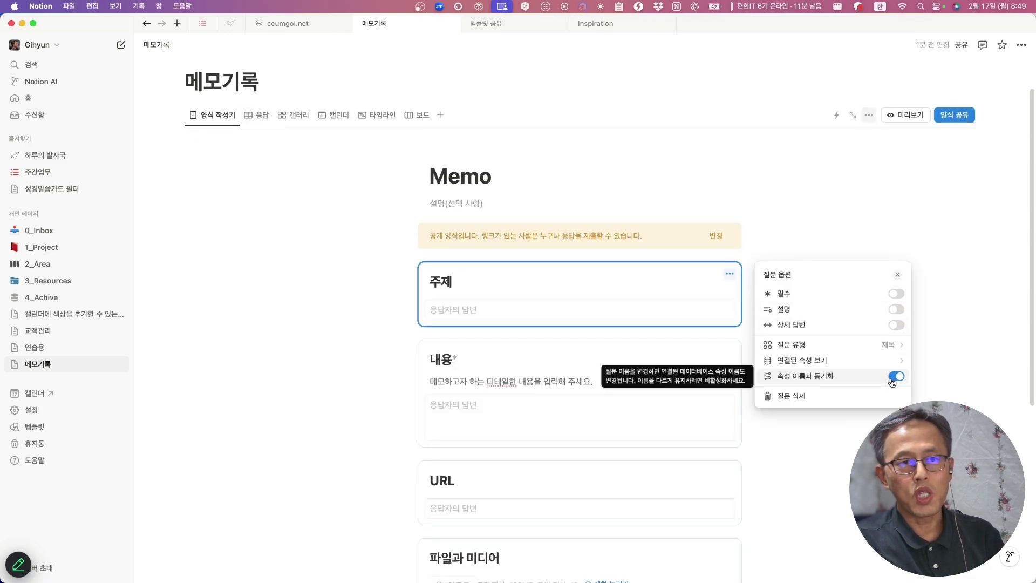
left_click(254, 117)
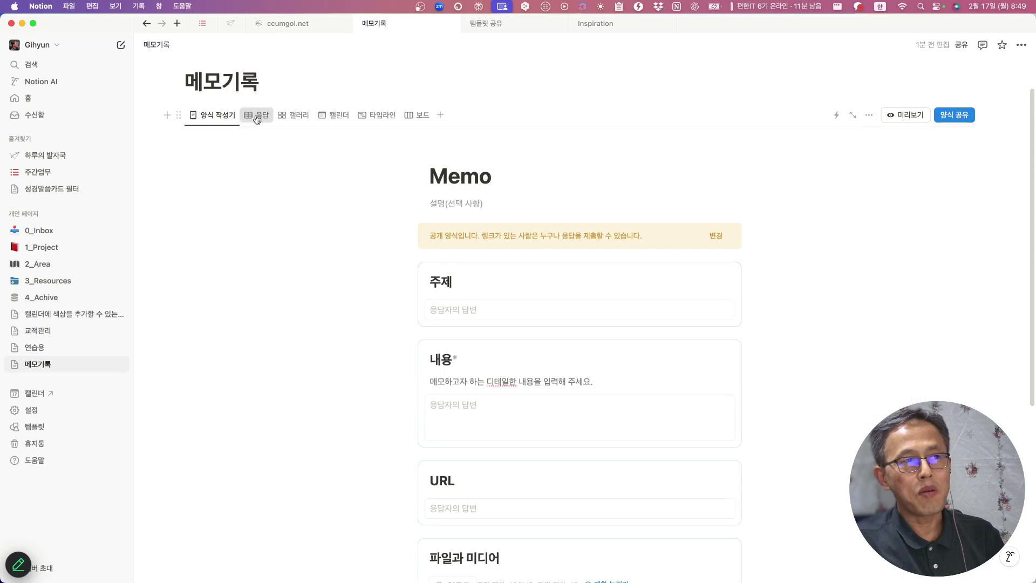
left_click(263, 115)
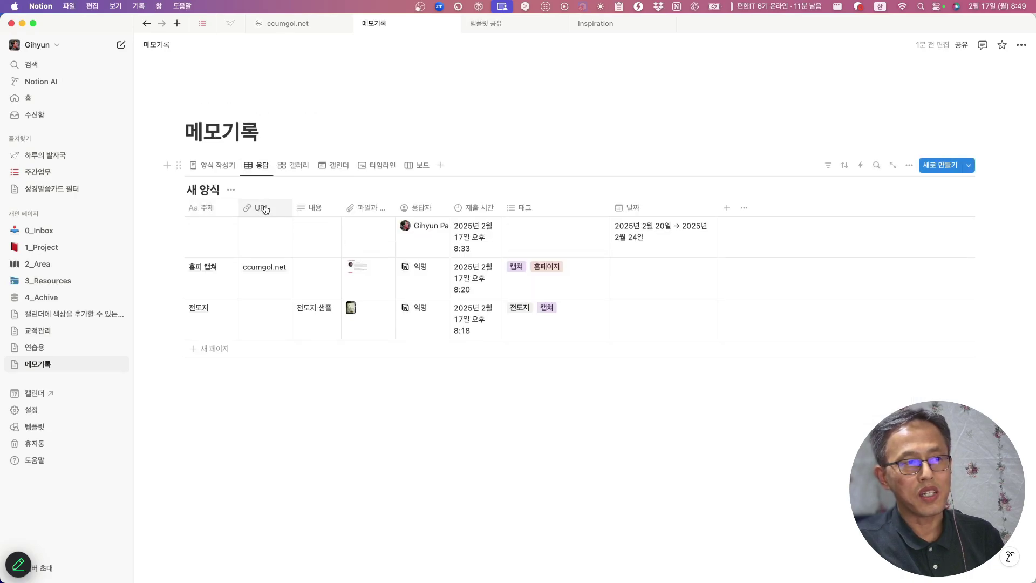
Step: Back in the form builder, retitle the 주제 question "주제를 입력해 주세요." and the 내용 question "내용을 입력해 주세요."
left_click(217, 168)
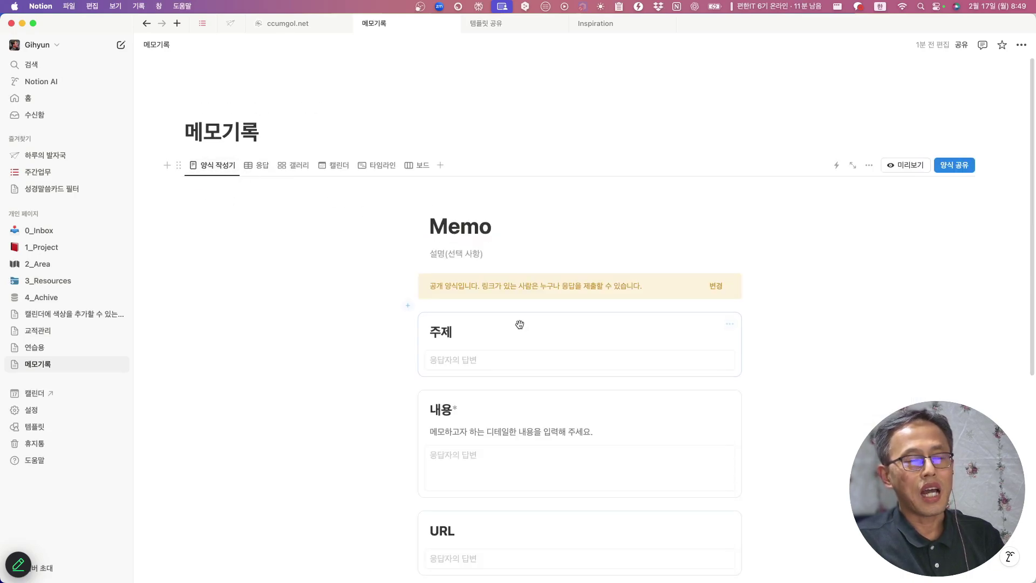
scroll(521, 324, "down", 5)
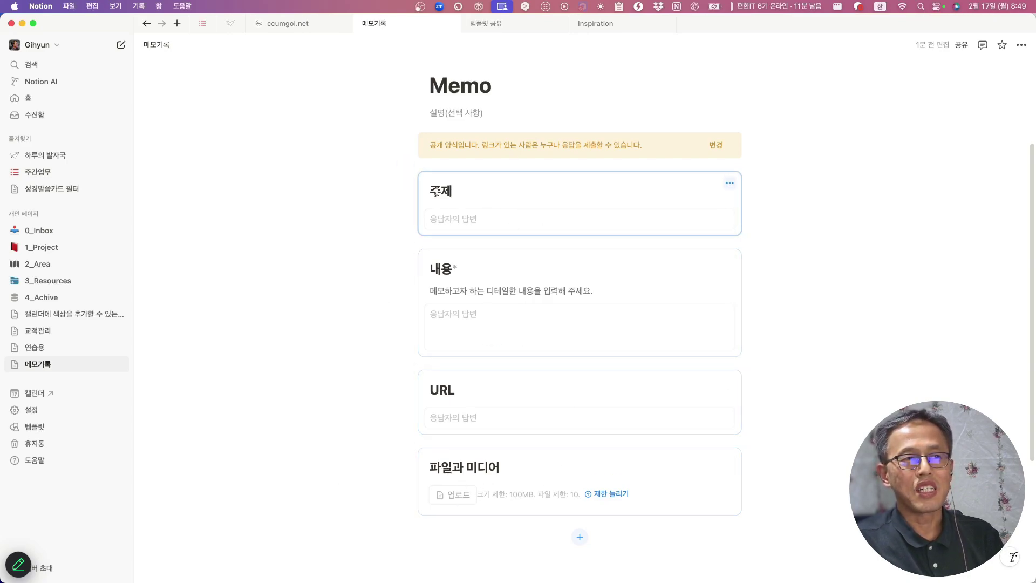
left_click(470, 192)
type("를 입력해 주세요.")
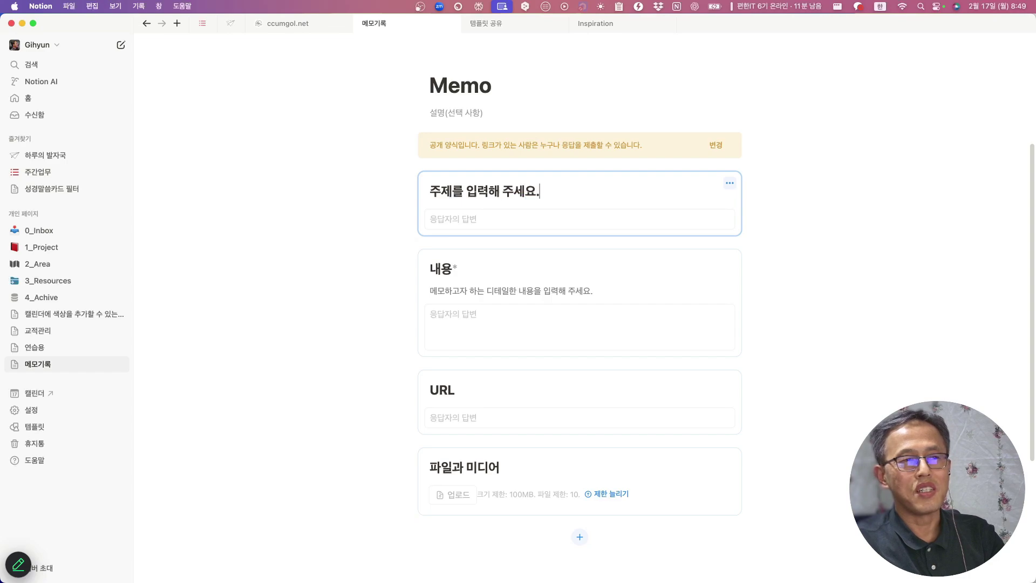
left_click(450, 268)
type("을 입력")
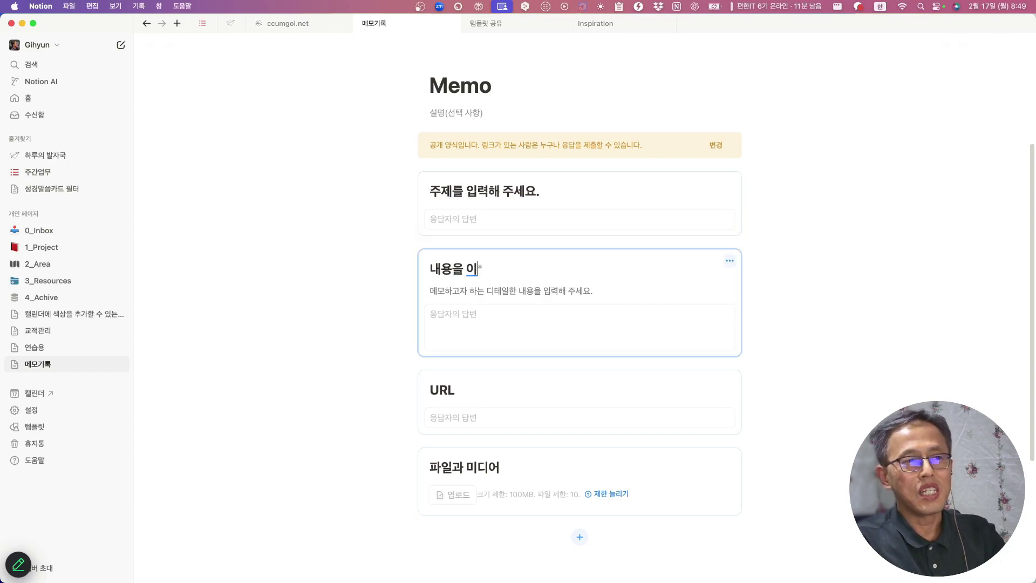
type("해 주세요.")
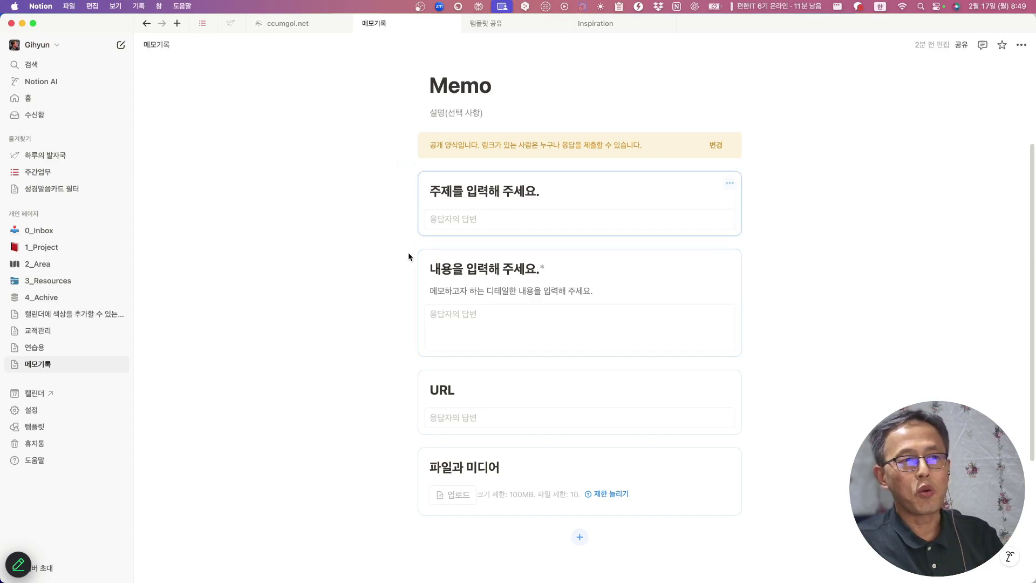
Step: Open the 응답 view to check the column names of the two retitled questions
scroll(571, 261, "up", 3)
scroll(272, 184, "up", 1)
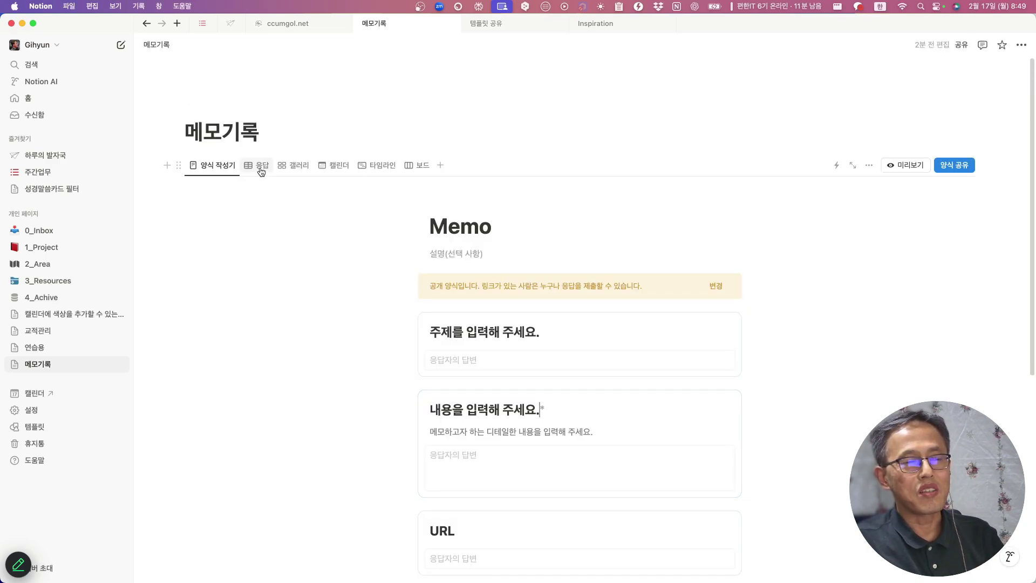
left_click(262, 169)
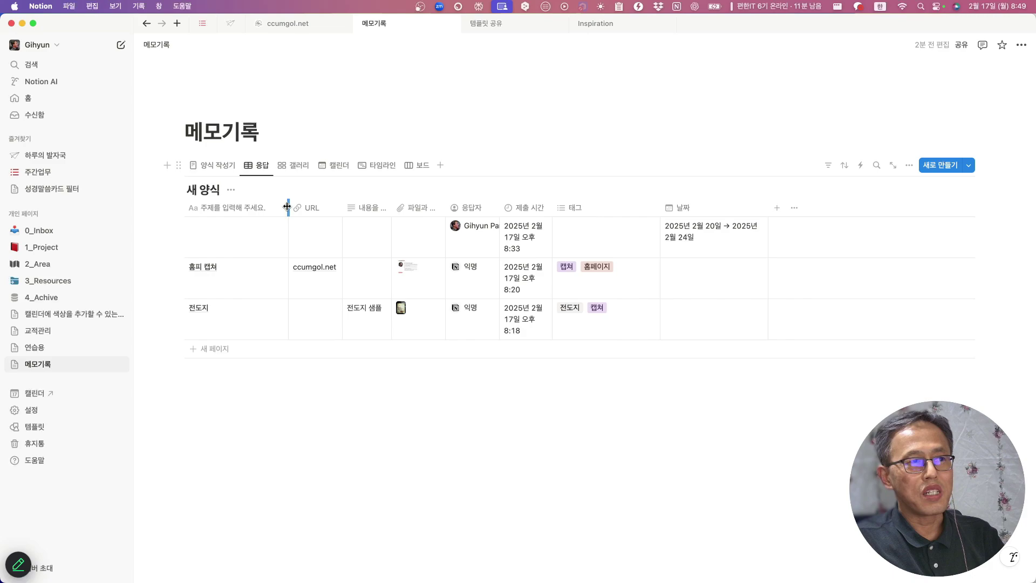
Step: In the 응답 view, narrow the first column slightly and widen the 내용을 입력해 주세요. column enough for its full name
left_click_drag(287, 206, 273, 207)
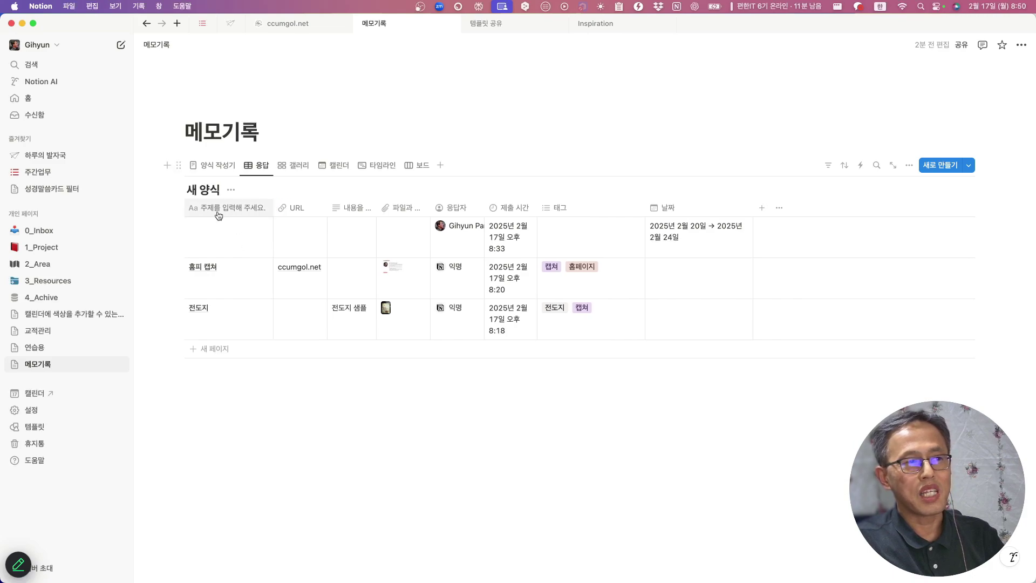
left_click_drag(376, 206, 416, 207)
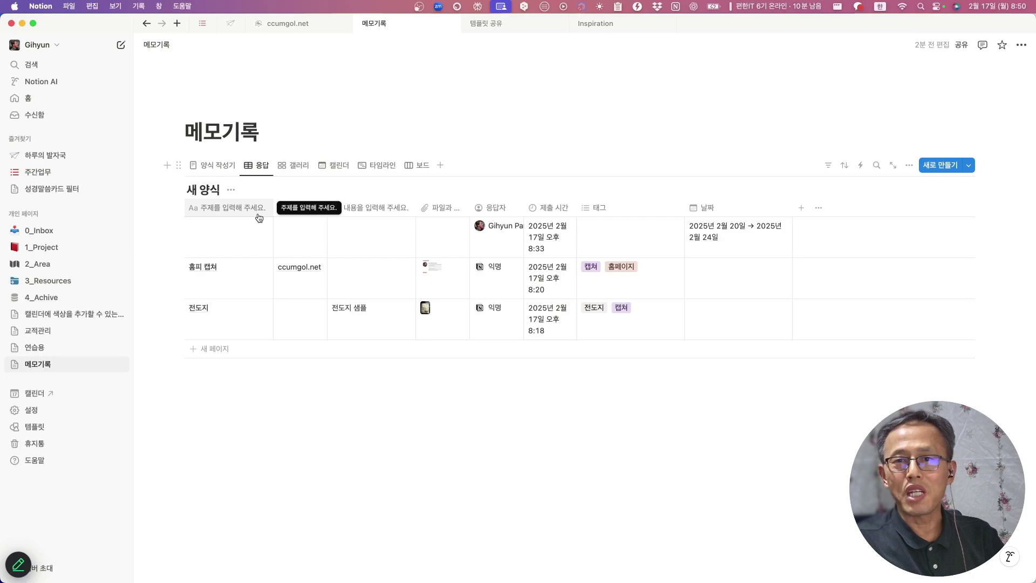
Step: Look over the Memo form's questions in the form builder and rename the 응답 view's title column 주제
left_click(212, 165)
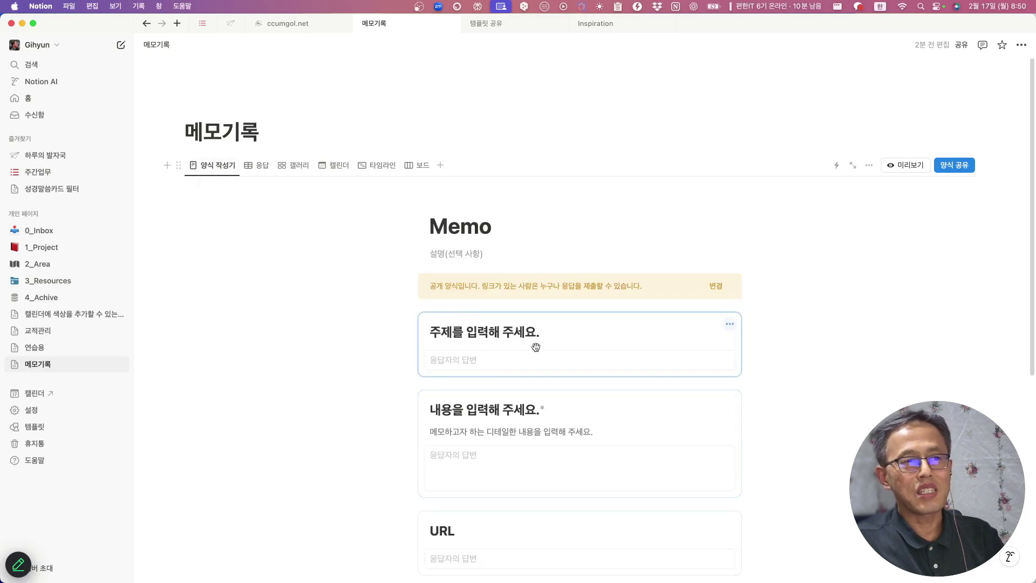
scroll(536, 347, "down", 4)
scroll(534, 345, "up", 3)
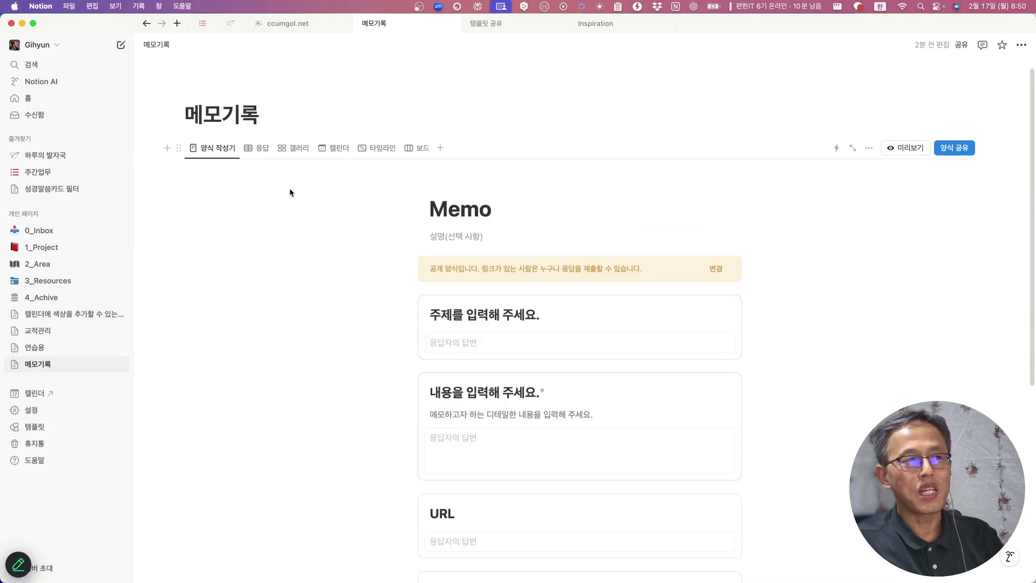
left_click(258, 148)
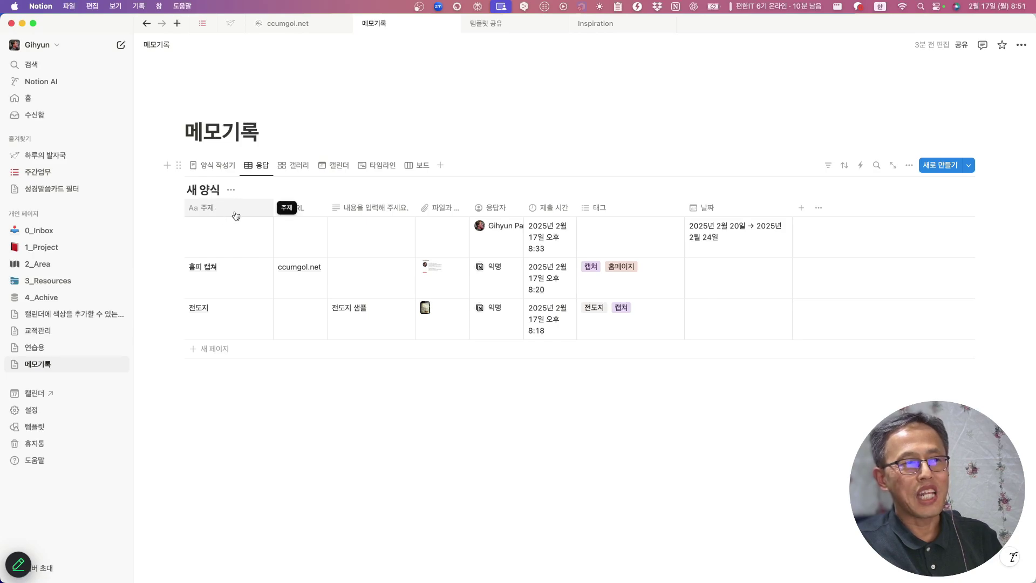
Step: Turn off 속성 이름과 동기화 for the 내용을 입력해 주세요. question and check its column in the 응답 view
left_click(214, 165)
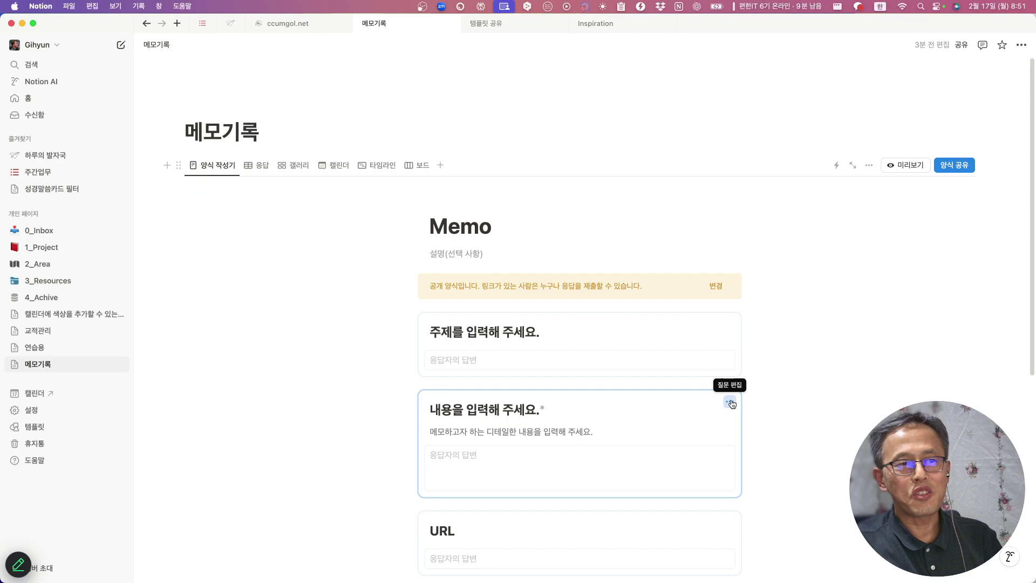
left_click(731, 404)
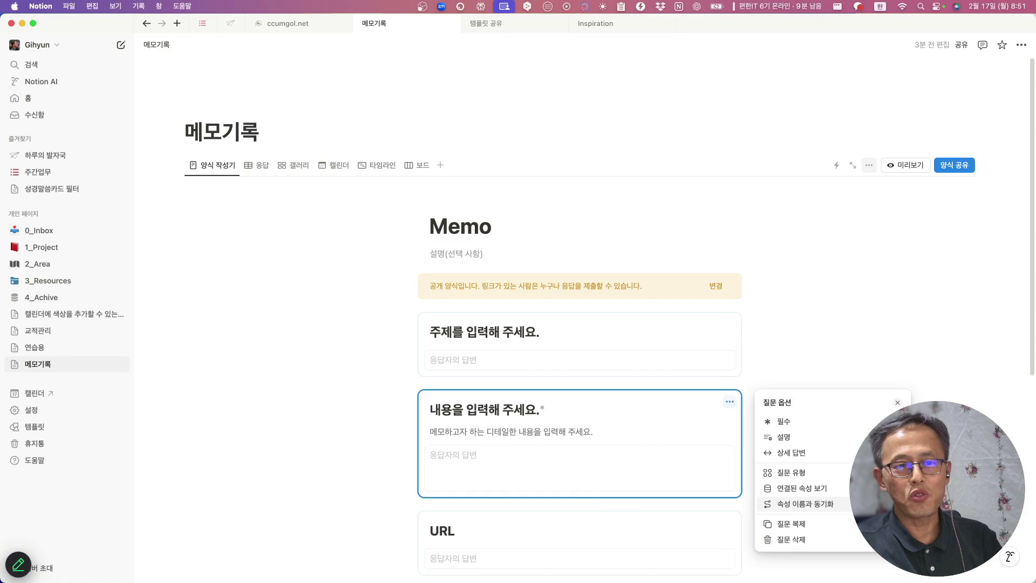
key("Escape")
left_click(261, 166)
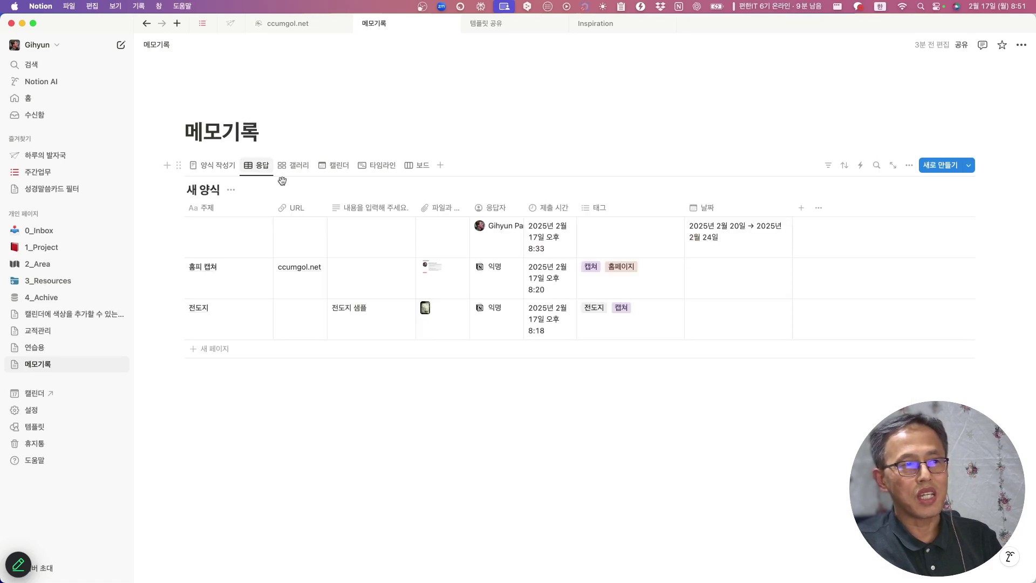
Step: Retitle the form's 내용을 입력해 주세요. question "내용"
left_click(211, 165)
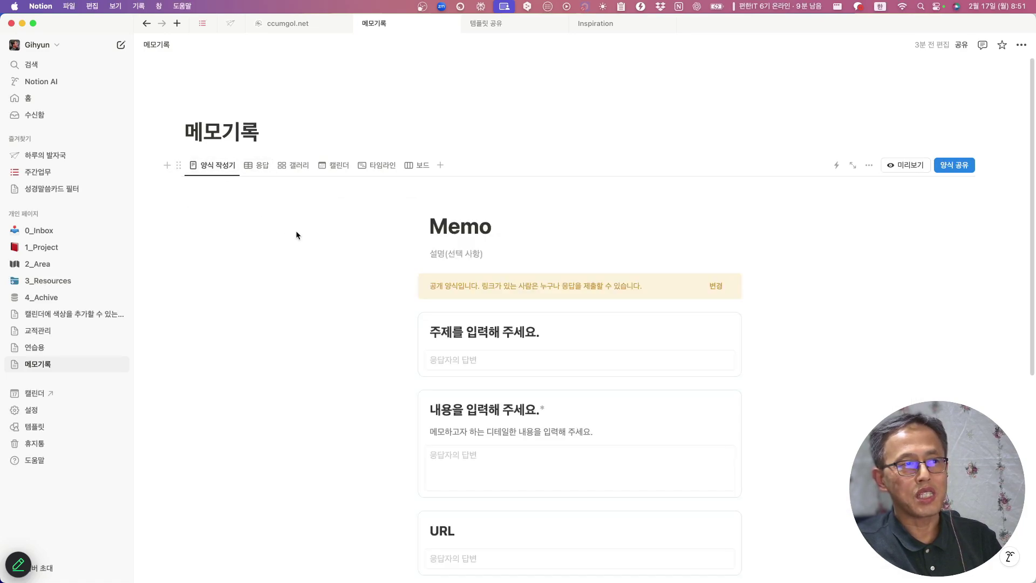
left_click(572, 409)
left_click_drag(572, 410, 451, 410)
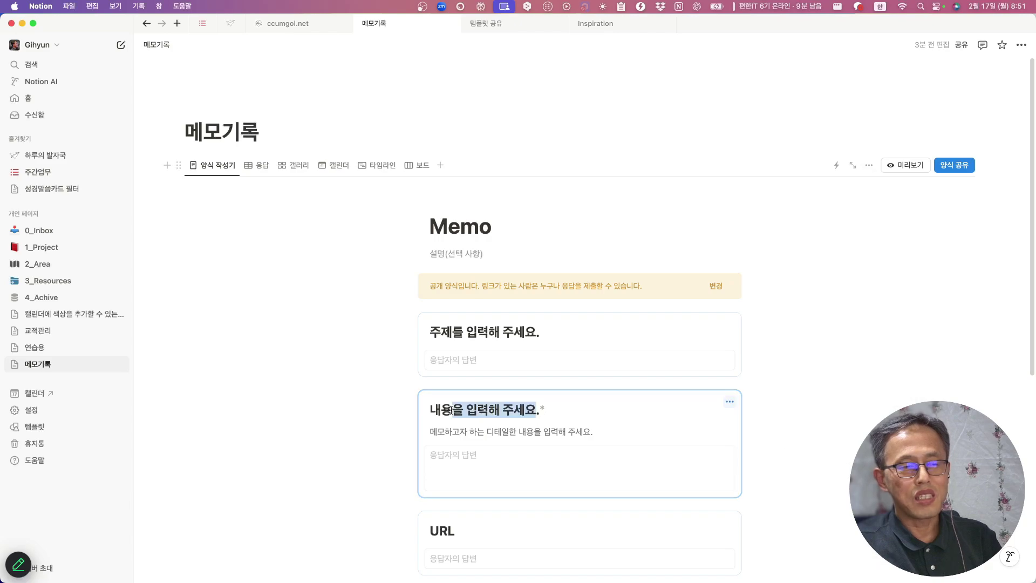
key("BackSpace")
key("Delete")
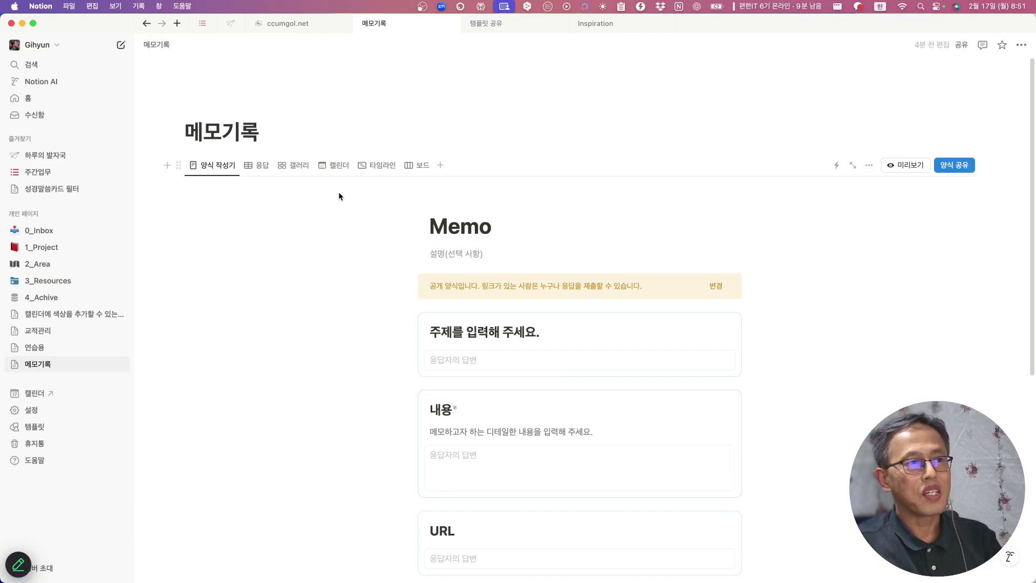
Step: Compare the content column's name in the 응답 view with the retitled 내용 question in the form builder
left_click(260, 173)
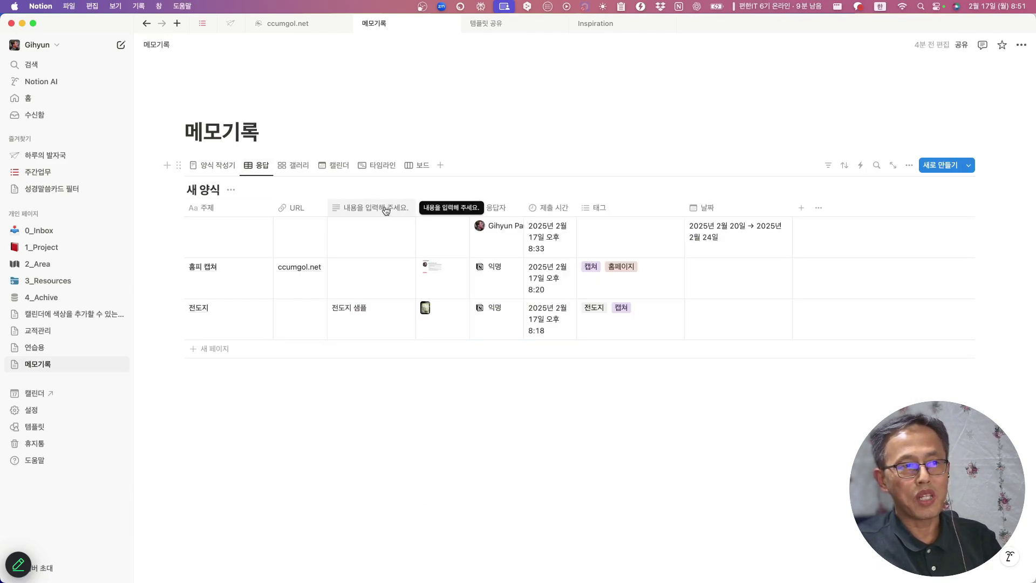
left_click(206, 165)
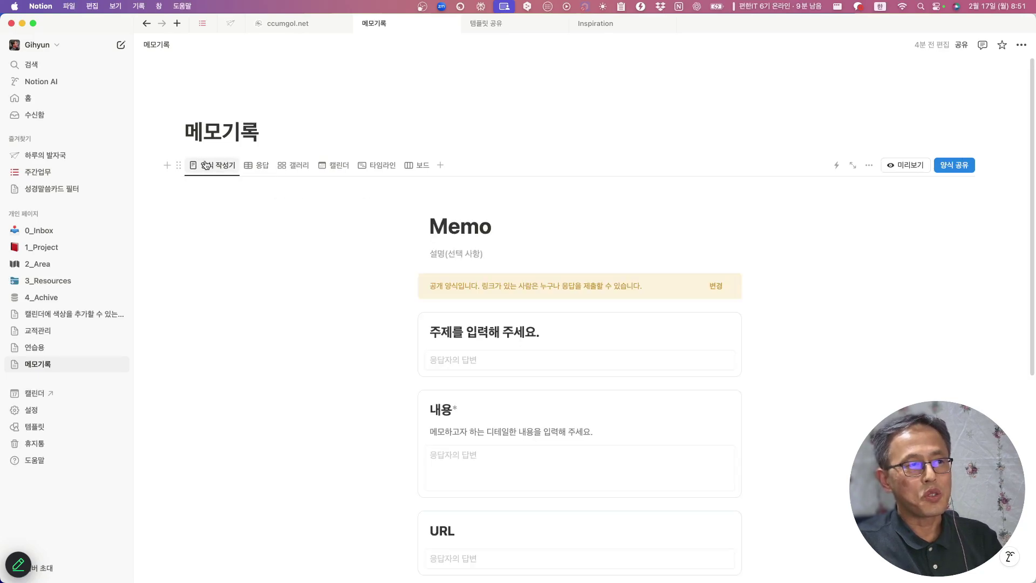
left_click(263, 166)
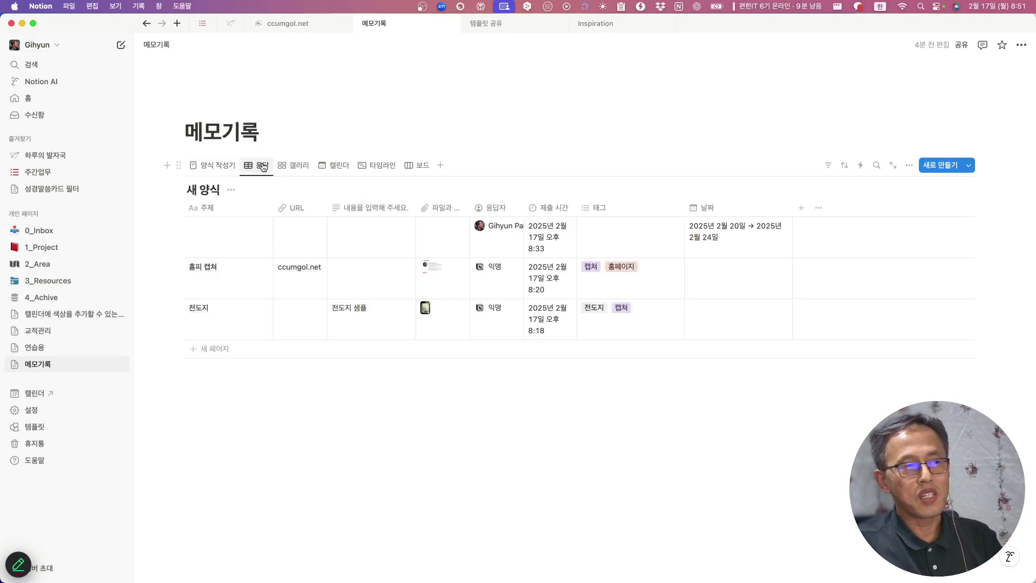
left_click(209, 166)
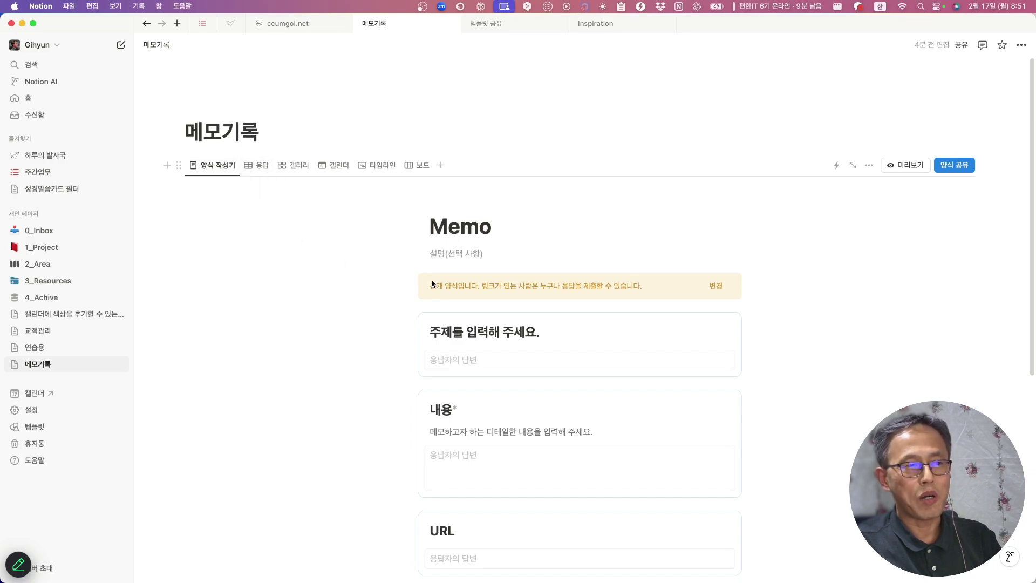
Step: Duplicate the 내용 question in the Memo form
scroll(536, 335, "down", 3)
left_click(537, 335)
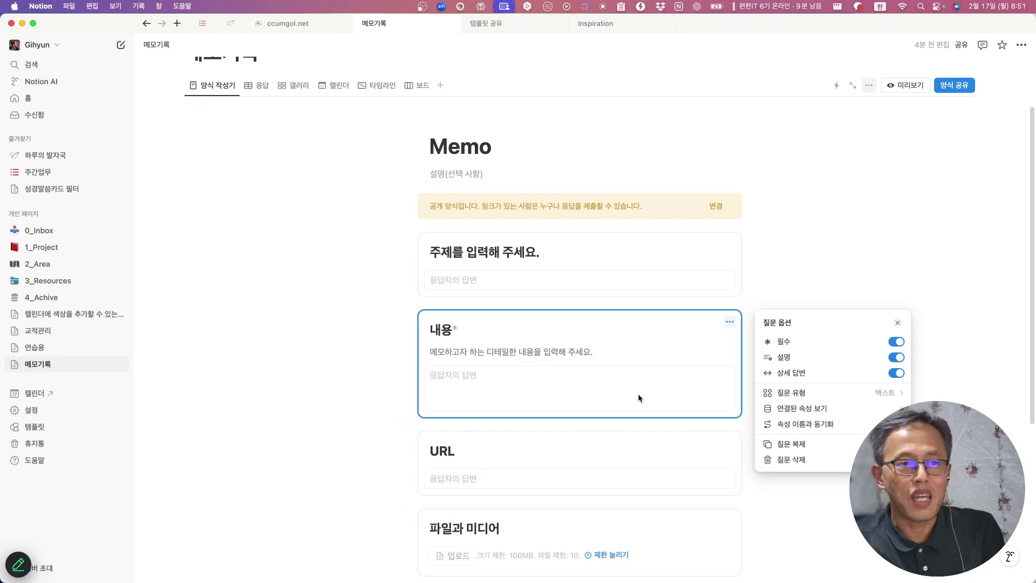
left_click(788, 445)
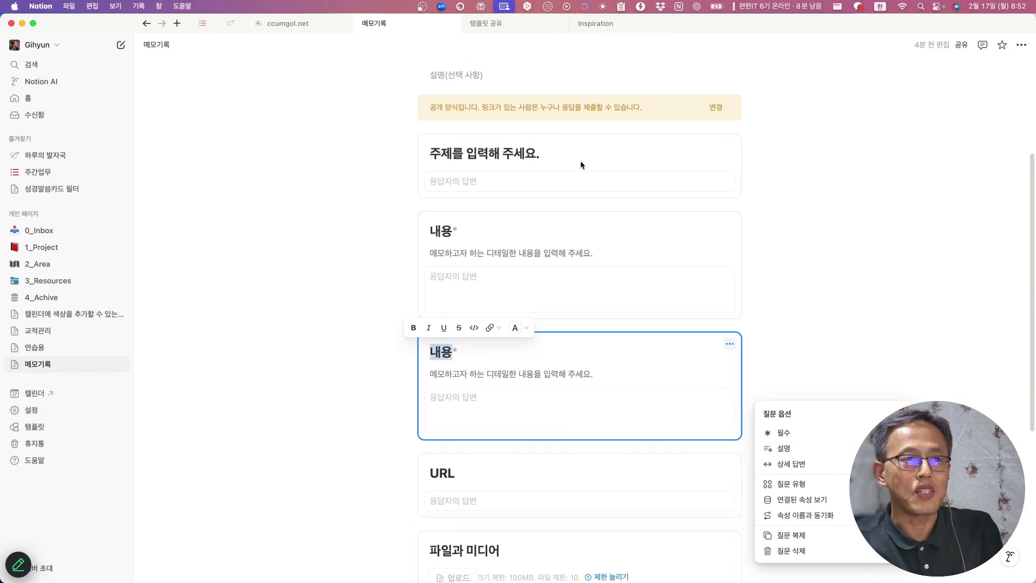
left_click(337, 210)
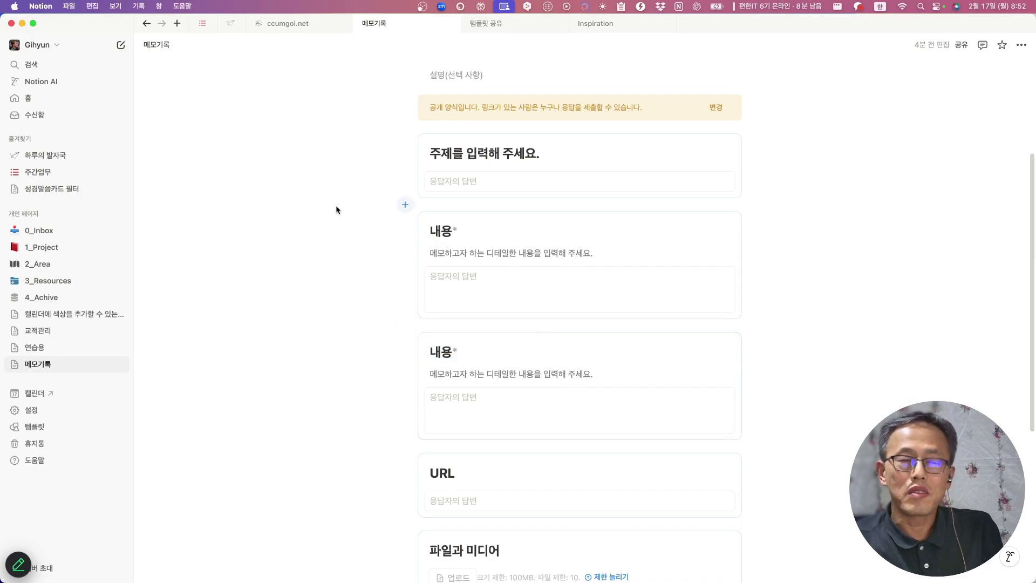
left_click(437, 272)
scroll(504, 317, "up", 1)
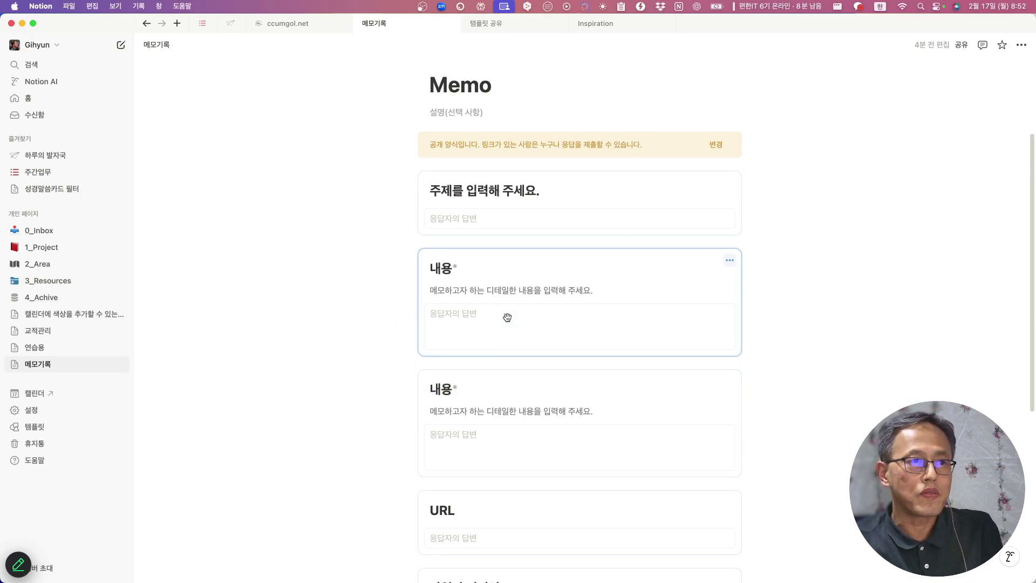
scroll(507, 317, "up", 3)
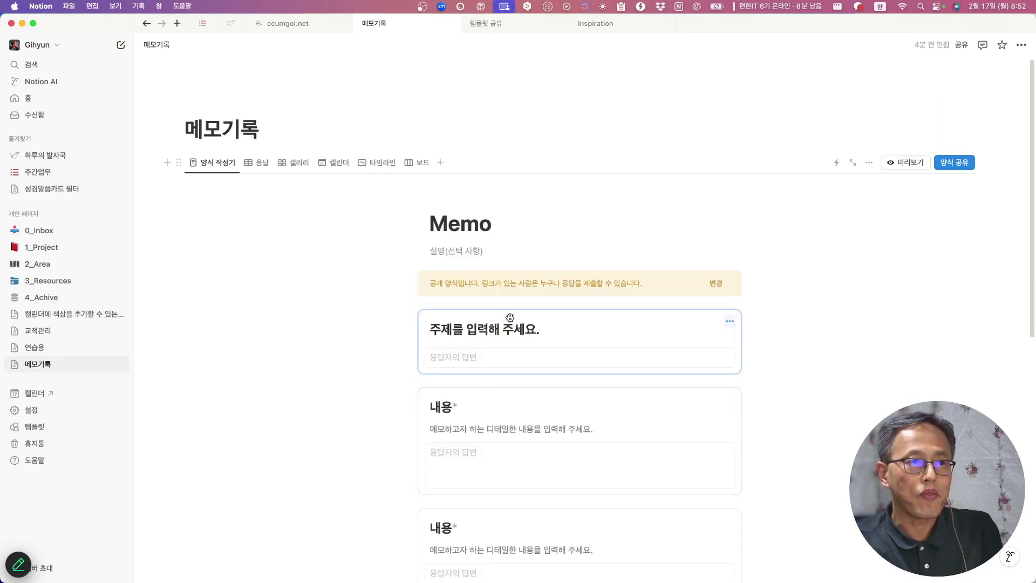
Step: Review the 작성 가능한 사용자 choices in the form's sharing settings without changing them
left_click(717, 285)
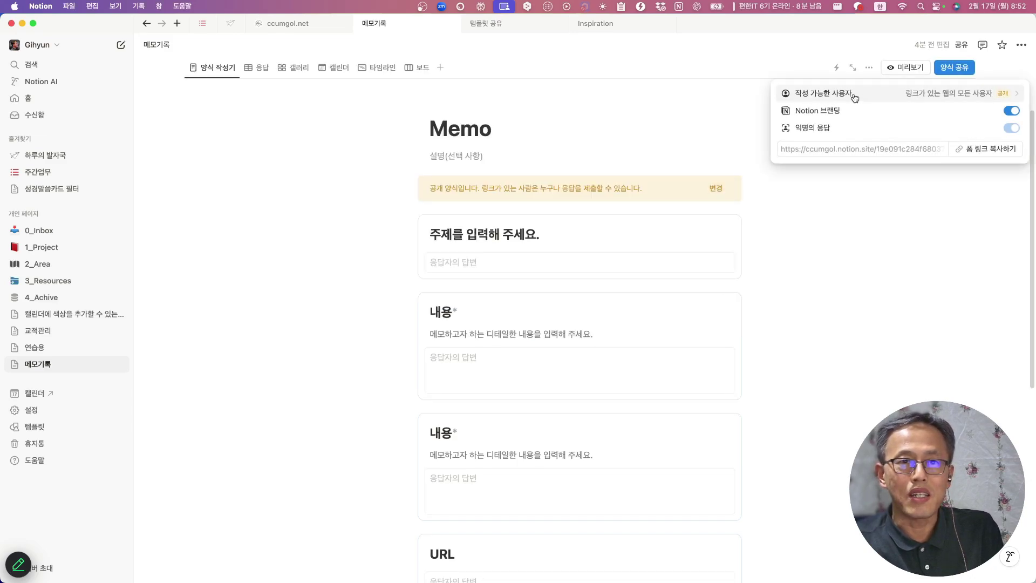
left_click(1014, 96)
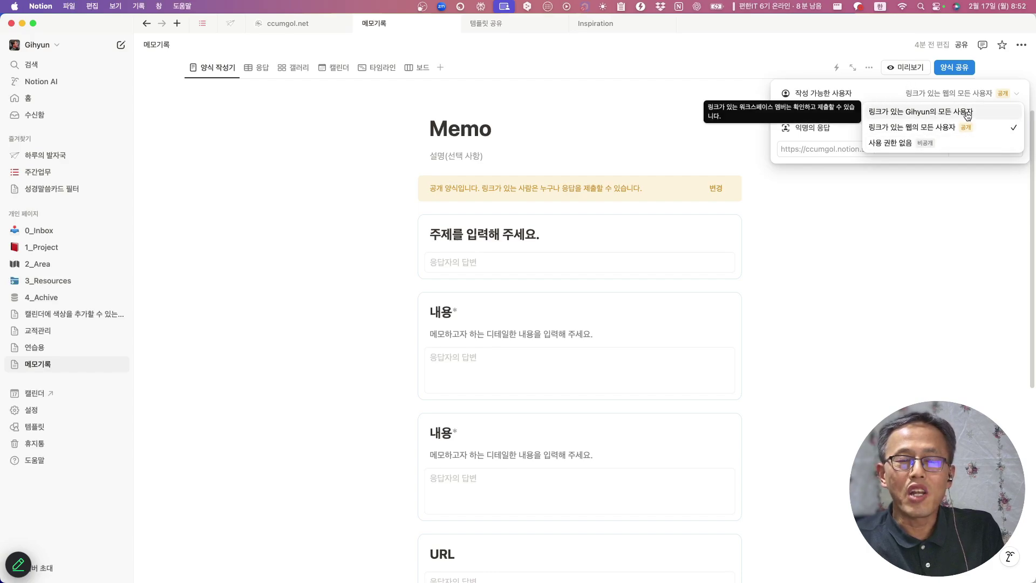
left_click(691, 85)
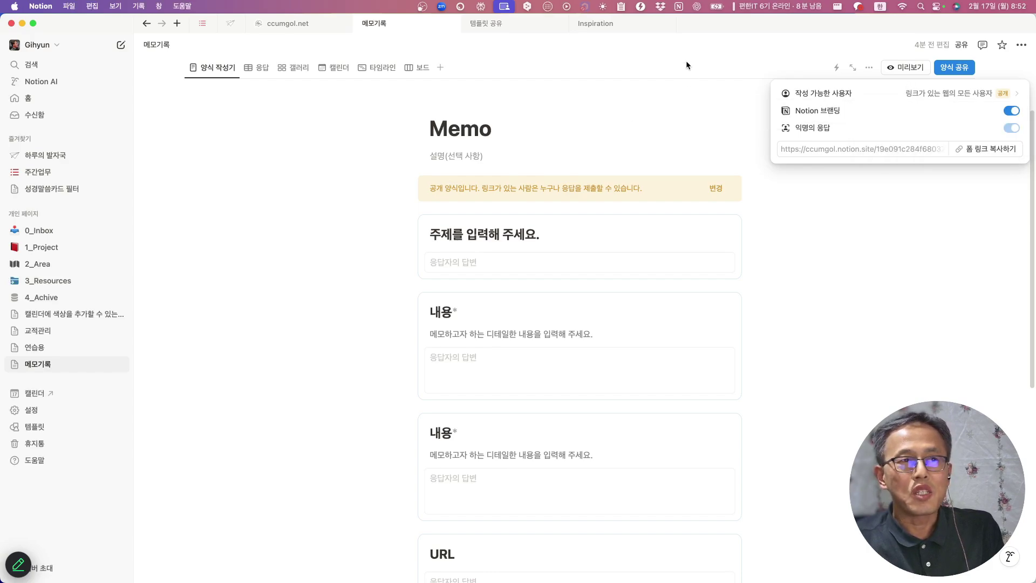
left_click(293, 295)
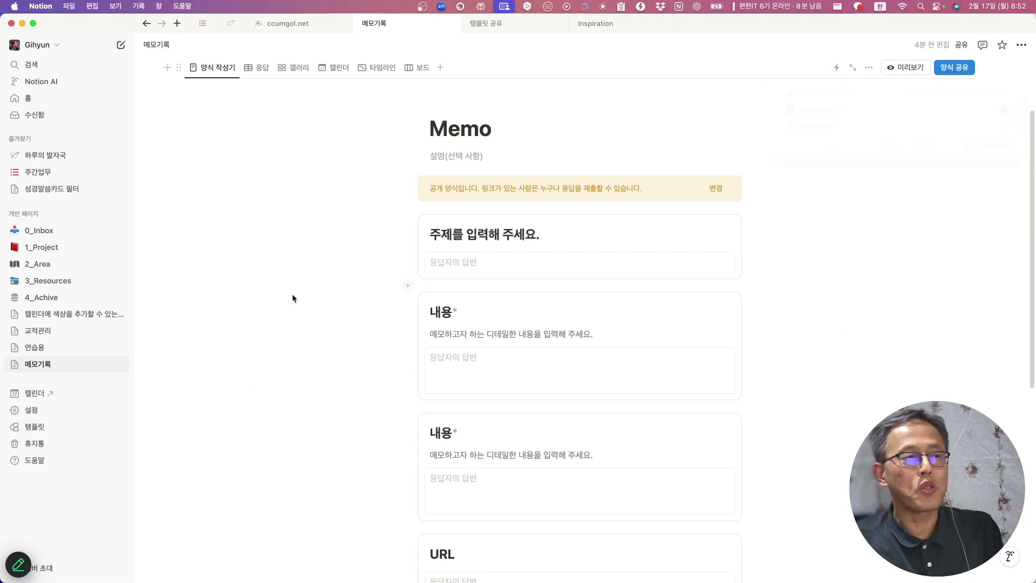
scroll(292, 294, "up", 3)
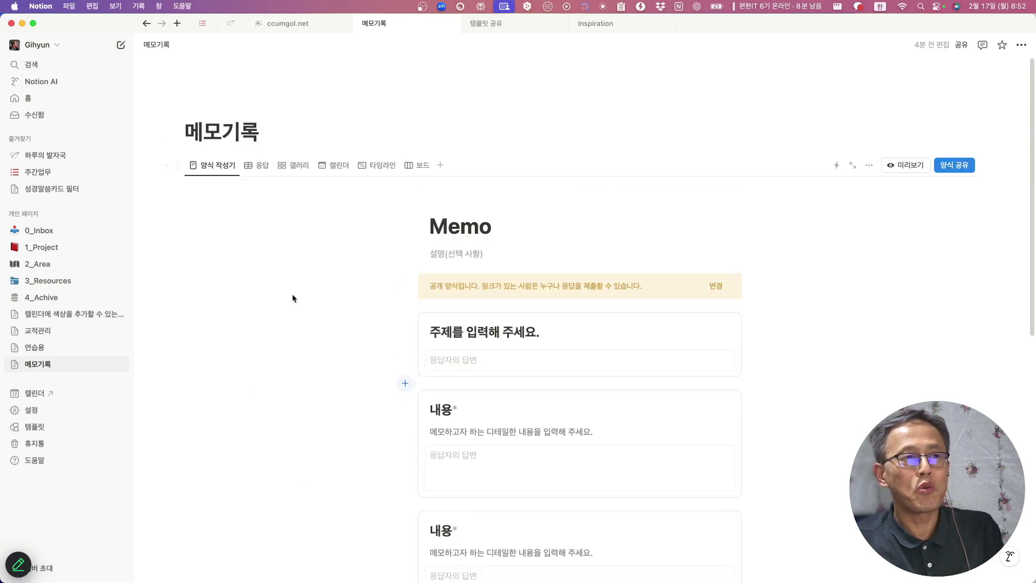
Step: Look at the 메모기록 page's own sharing settings and its list of suggested people to invite
left_click(963, 46)
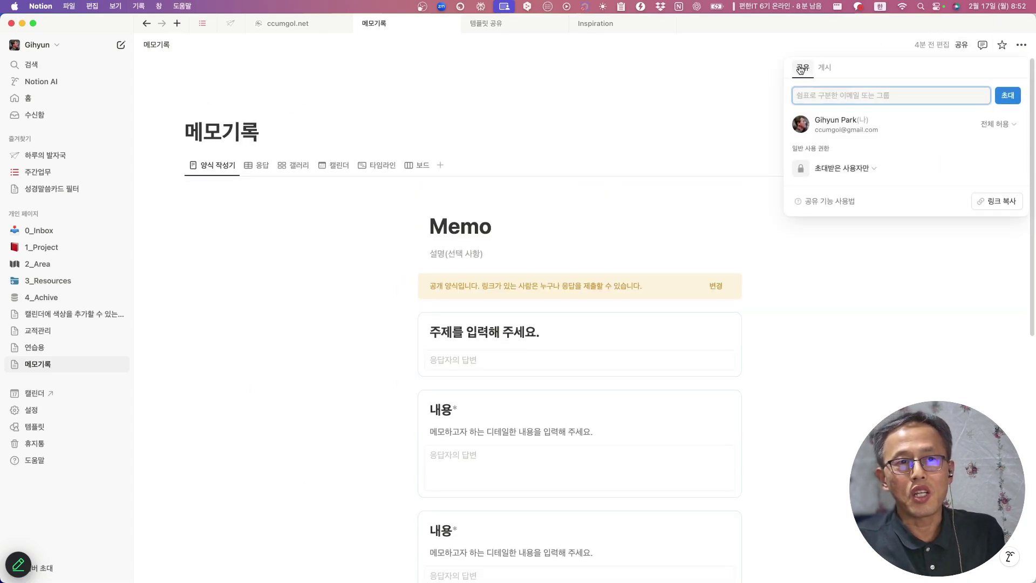
left_click(820, 99)
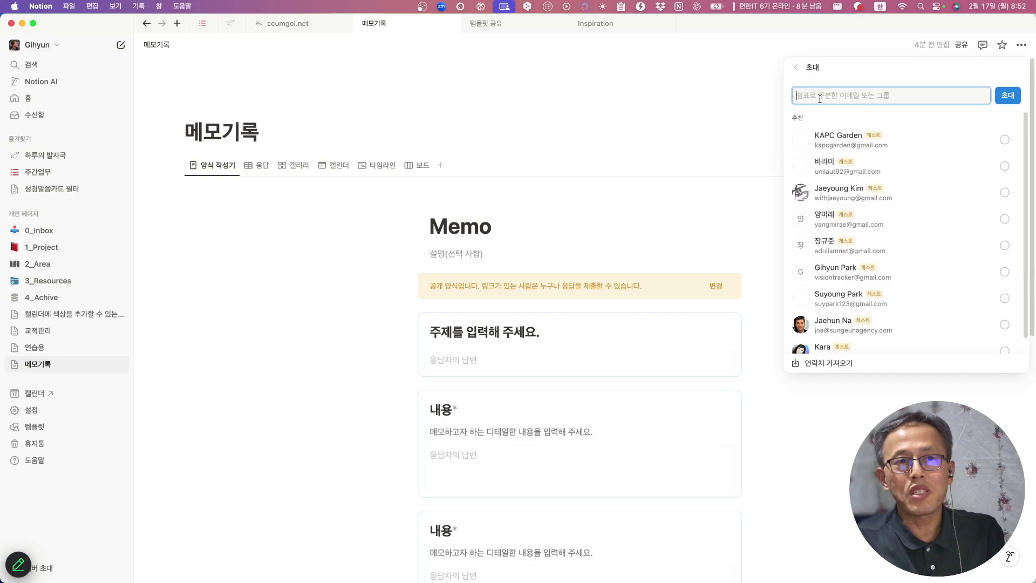
left_click(753, 109)
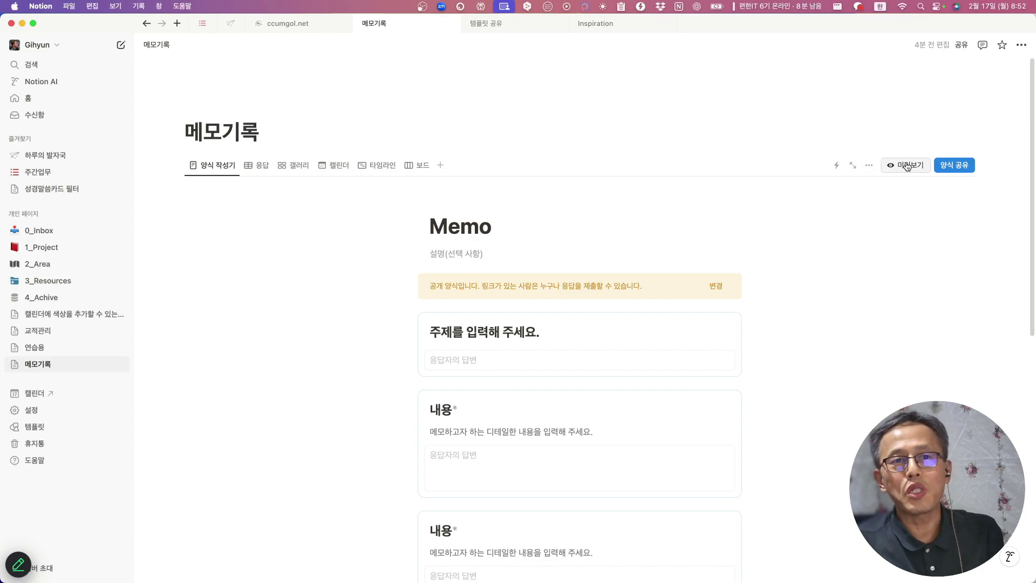
Step: Set 작성 가능한 사용자 for the form to 링크가 있는 웹의 모든 사용자
left_click(715, 285)
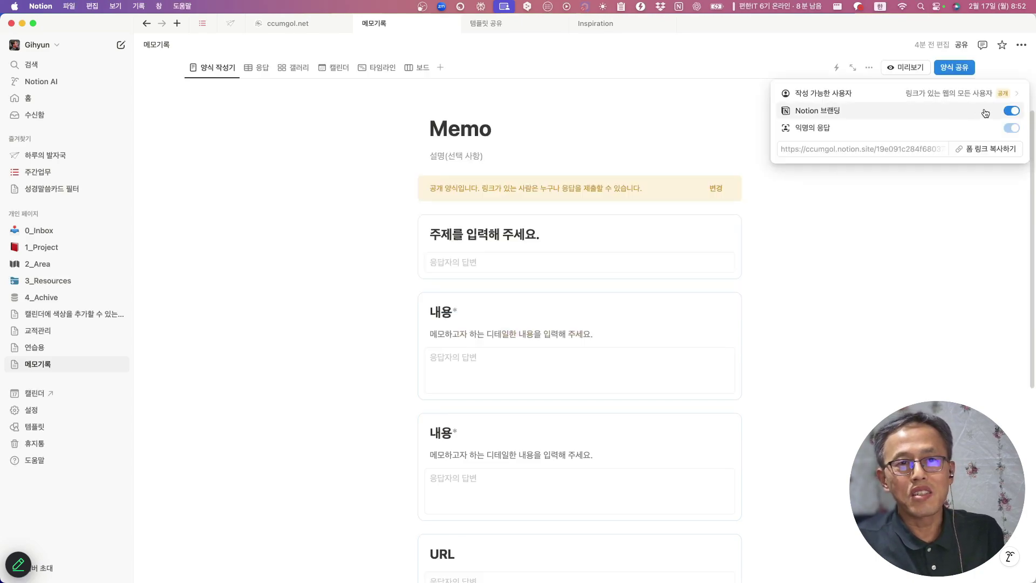
left_click(1009, 94)
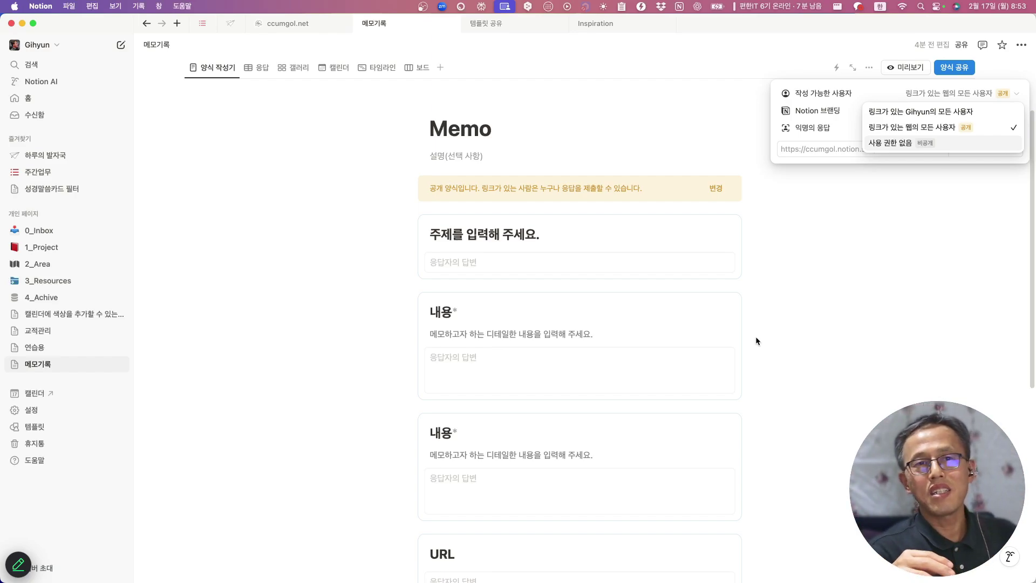
left_click(953, 129)
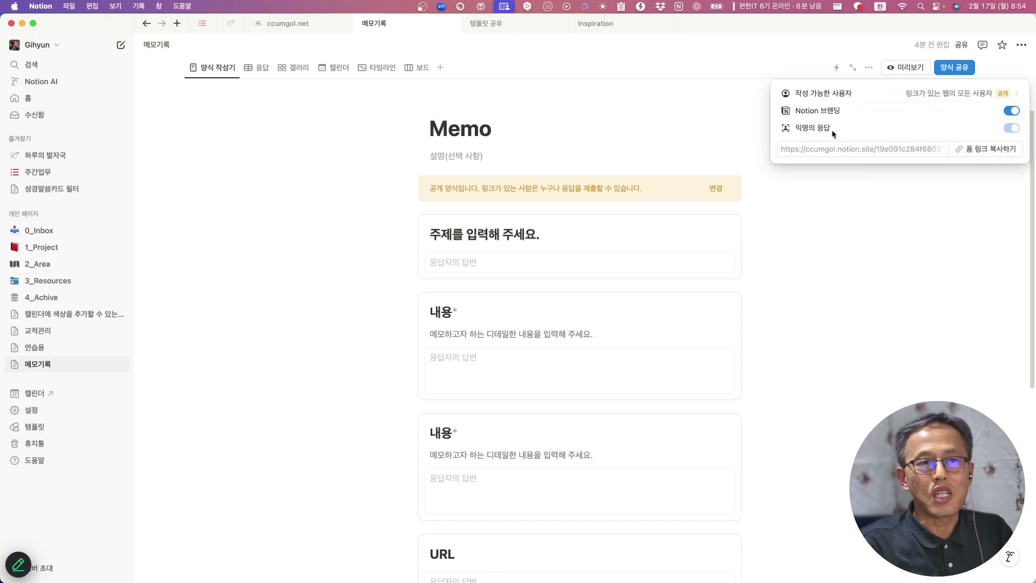
Step: Turn Notion 브랜딩 off and back on in the form's sharing settings
left_click(1017, 116)
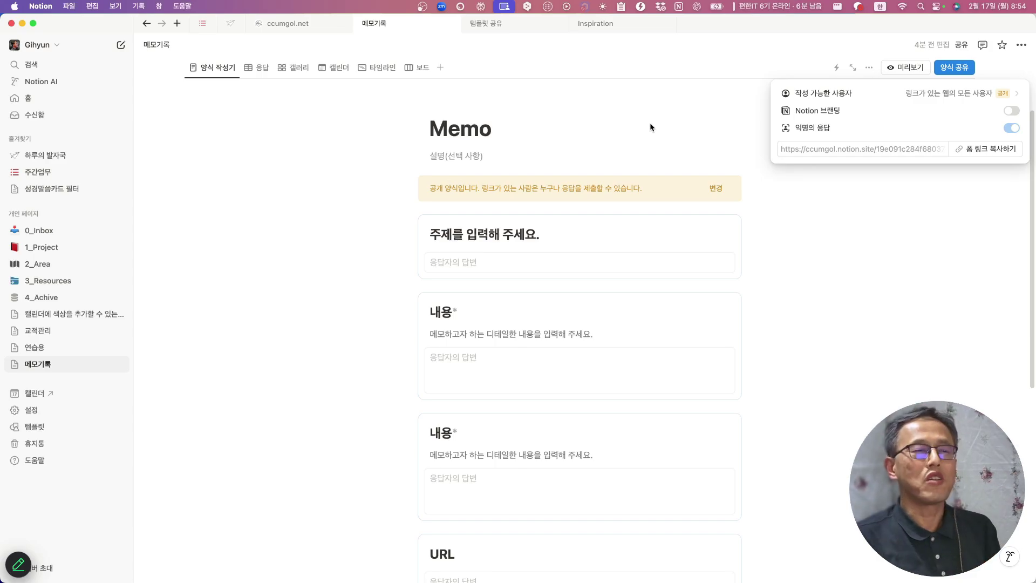
left_click(1011, 111)
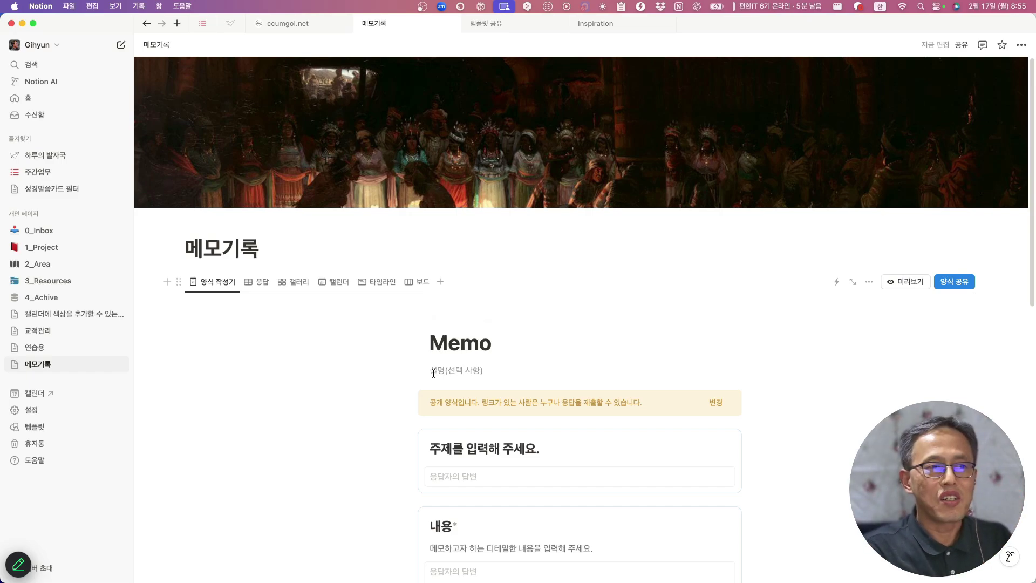
Step: Review the question options and available question types of the 주제를 입력해 주세요. question without changing them
scroll(430, 367, "down", 5)
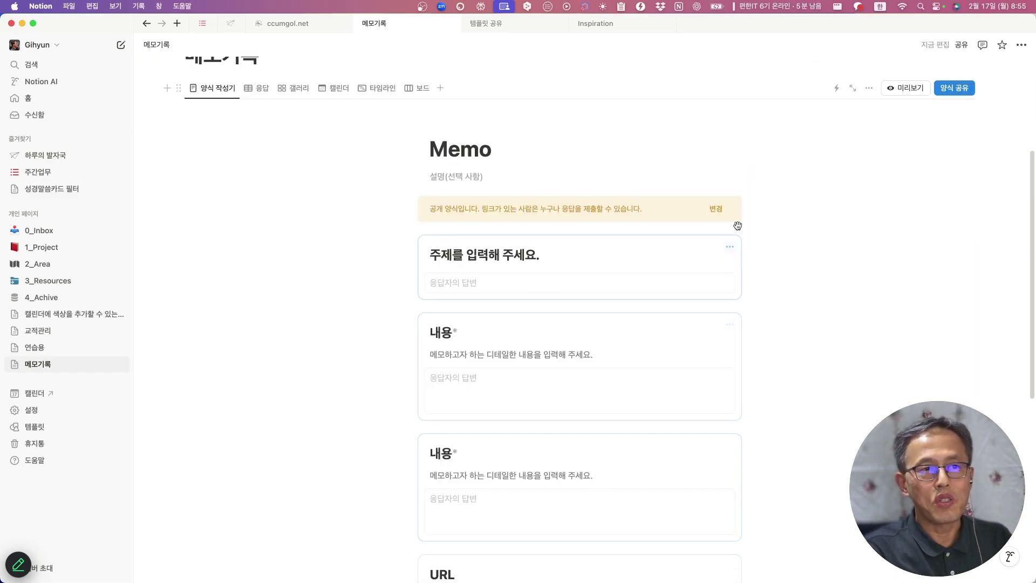
left_click(729, 247)
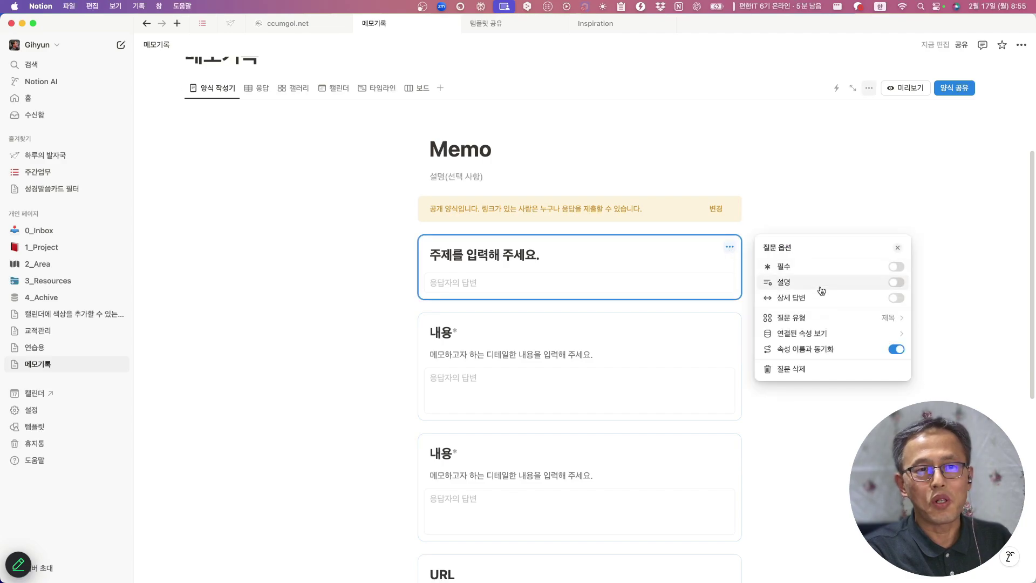
left_click(798, 317)
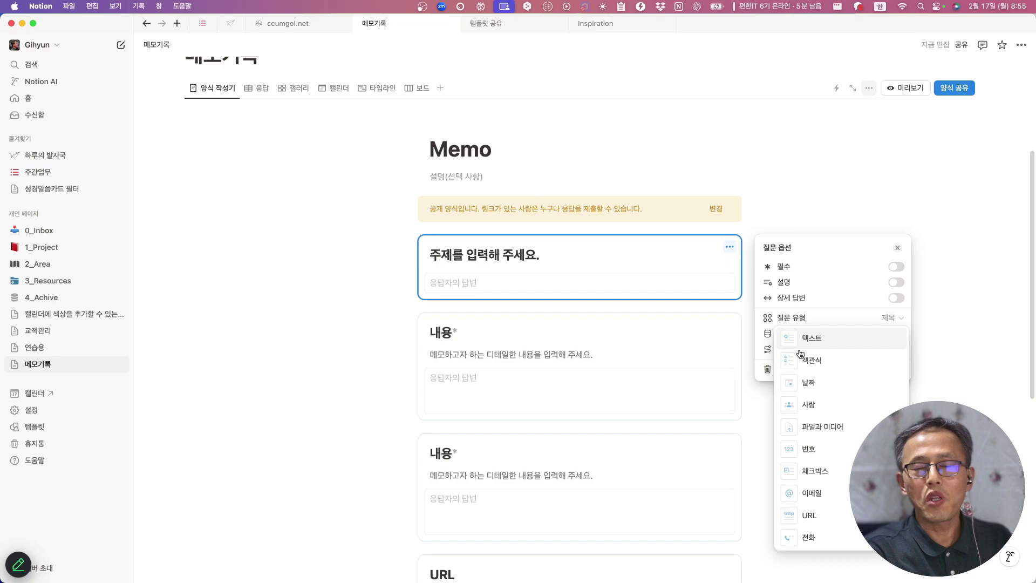
left_click(332, 268)
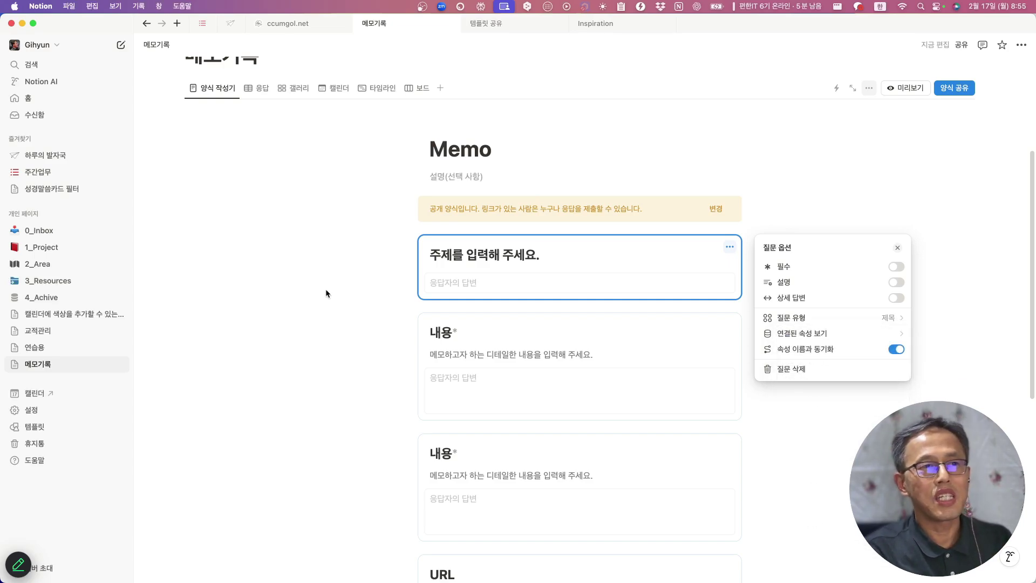
Step: Add the form description "설명을 입력은 가능하나 텍스트만 가능합니다." under the Memo title and select the text to show its formatting options
left_click(440, 178)
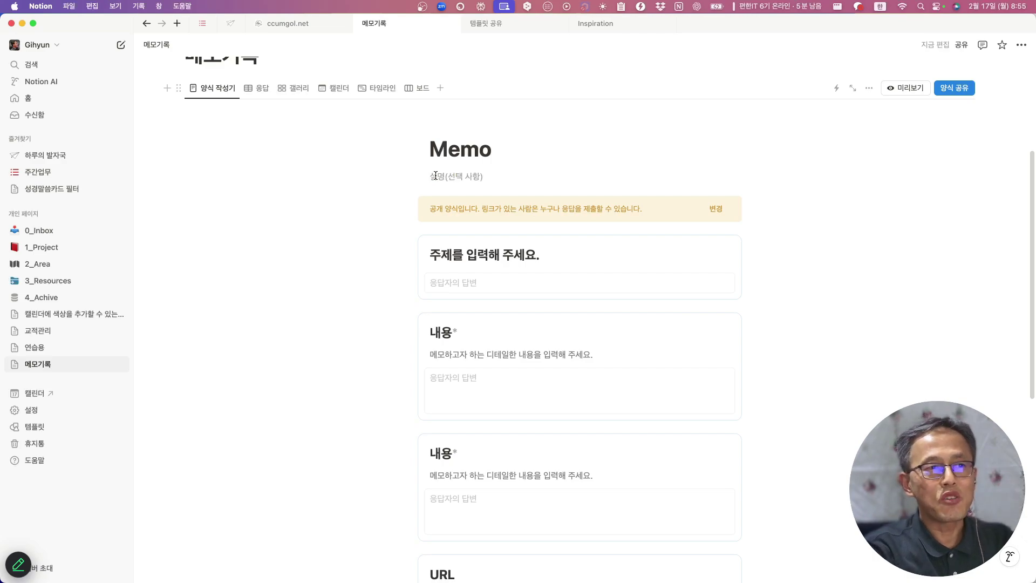
type("이래설명을 입력은 가능하나 텍스트만 가능합니다.")
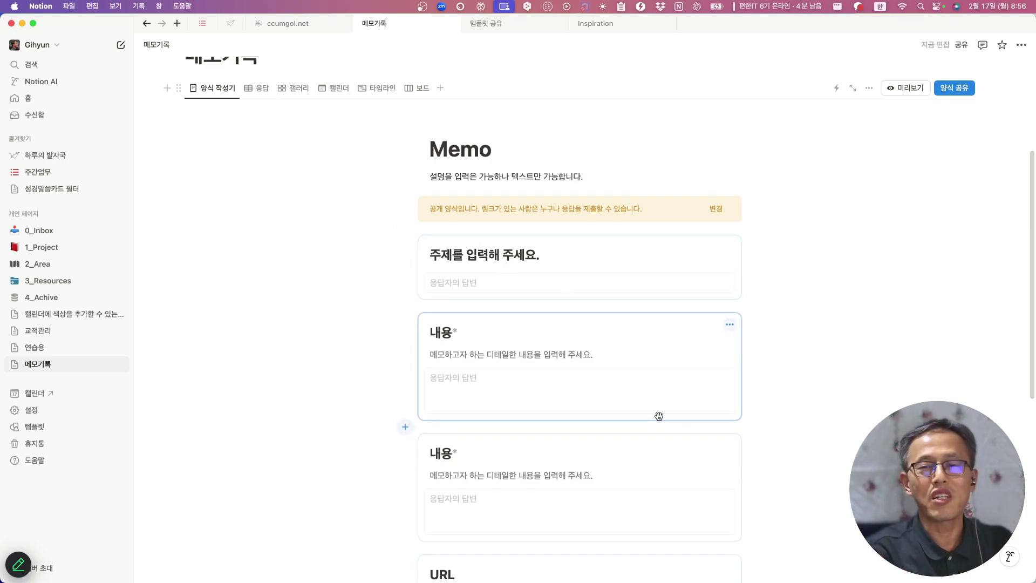
left_click(586, 177)
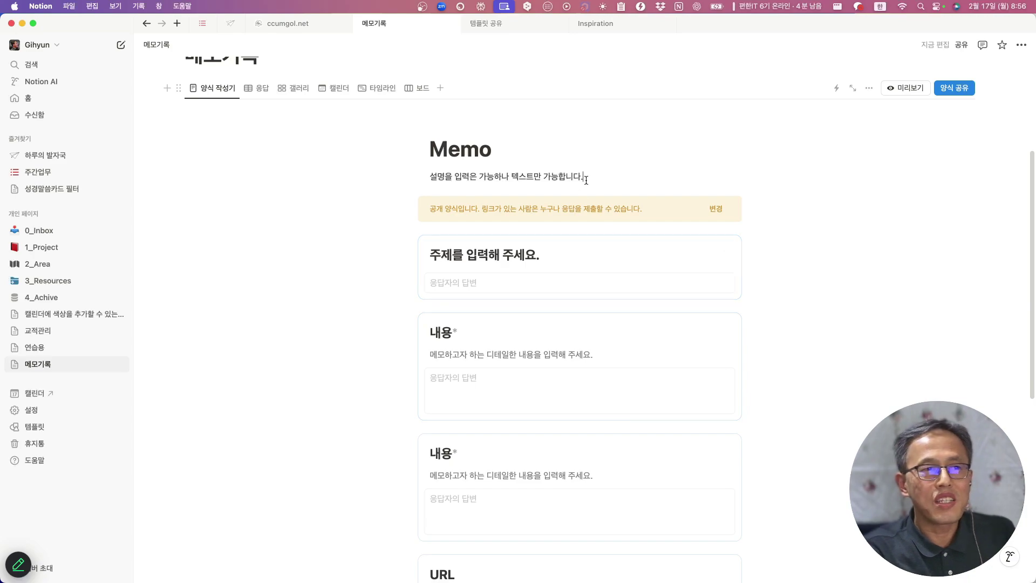
left_click_drag(588, 177, 421, 164)
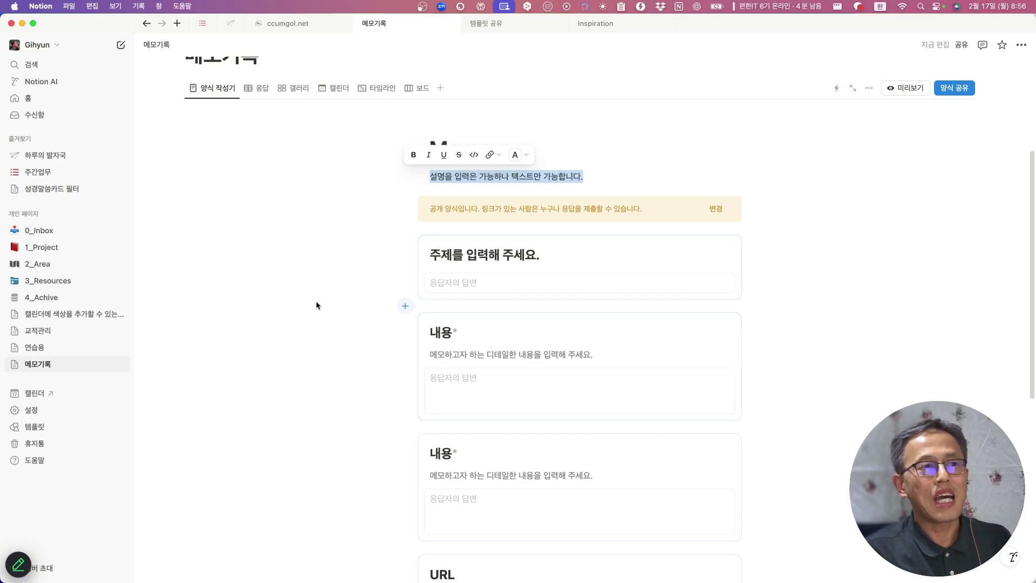
Step: Copy the Memo form's link from its sharing settings
scroll(276, 250, "up", 5)
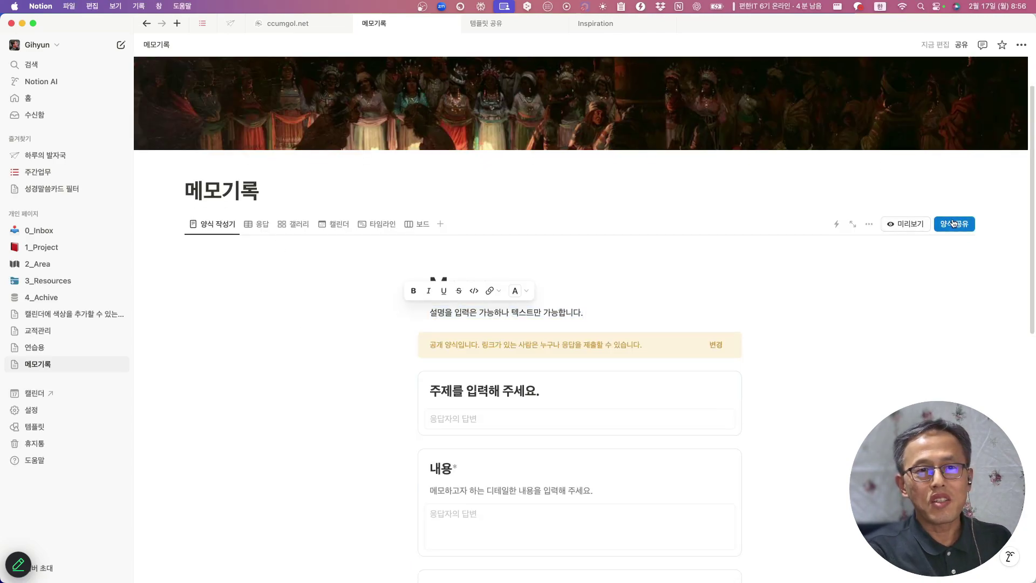
left_click(960, 223)
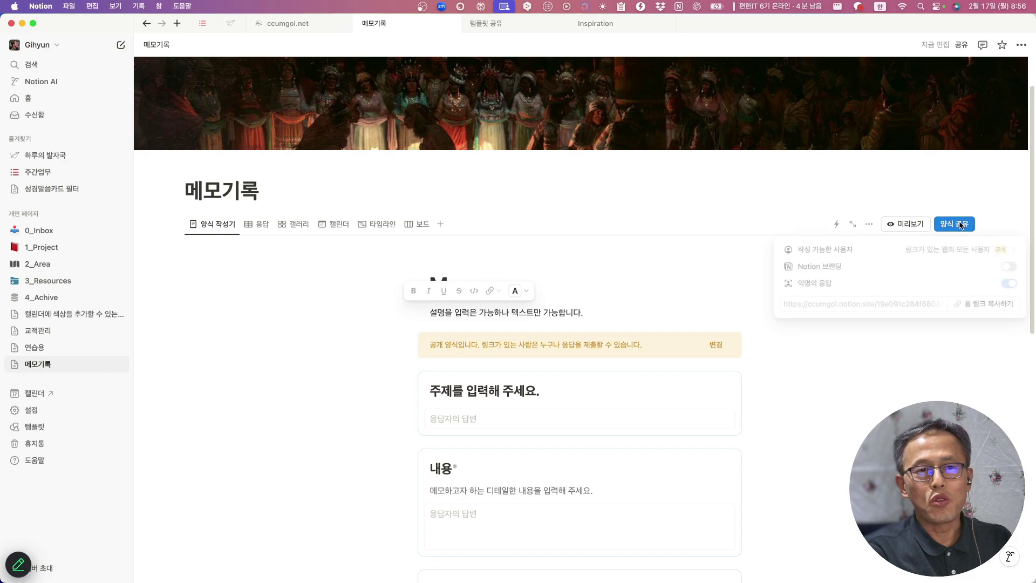
left_click(1007, 313)
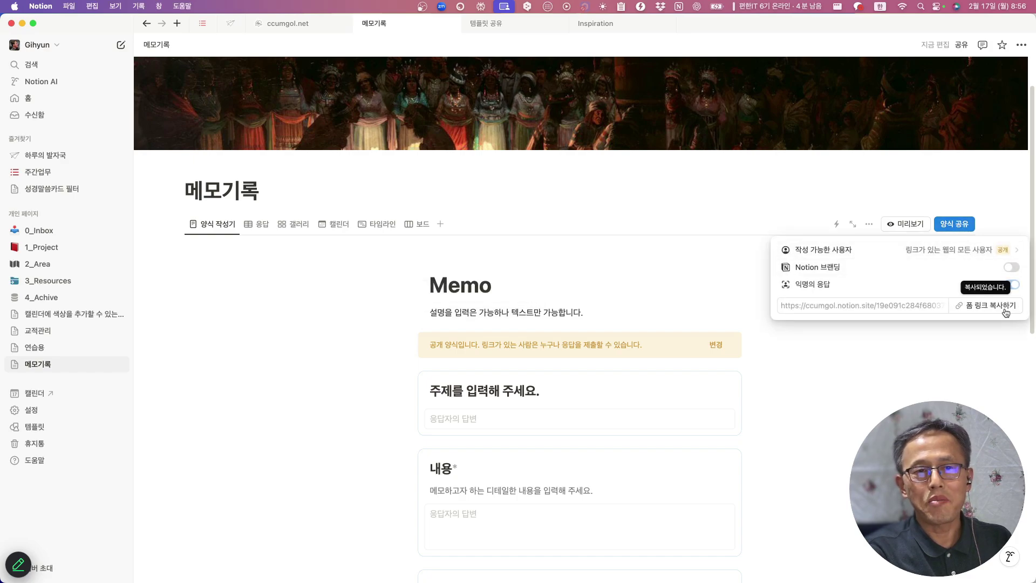
left_click(793, 400)
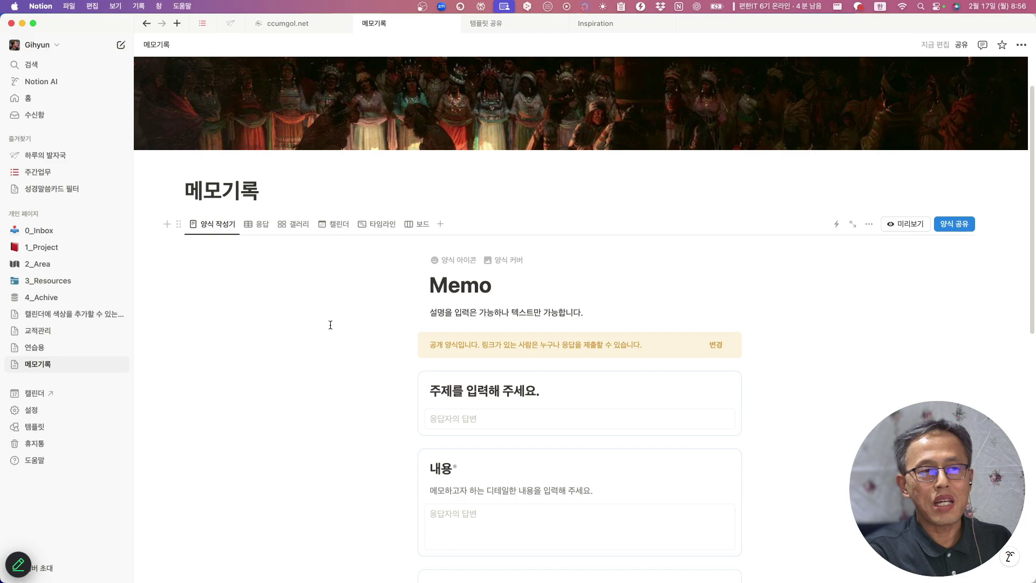
scroll(485, 406, "down", 1)
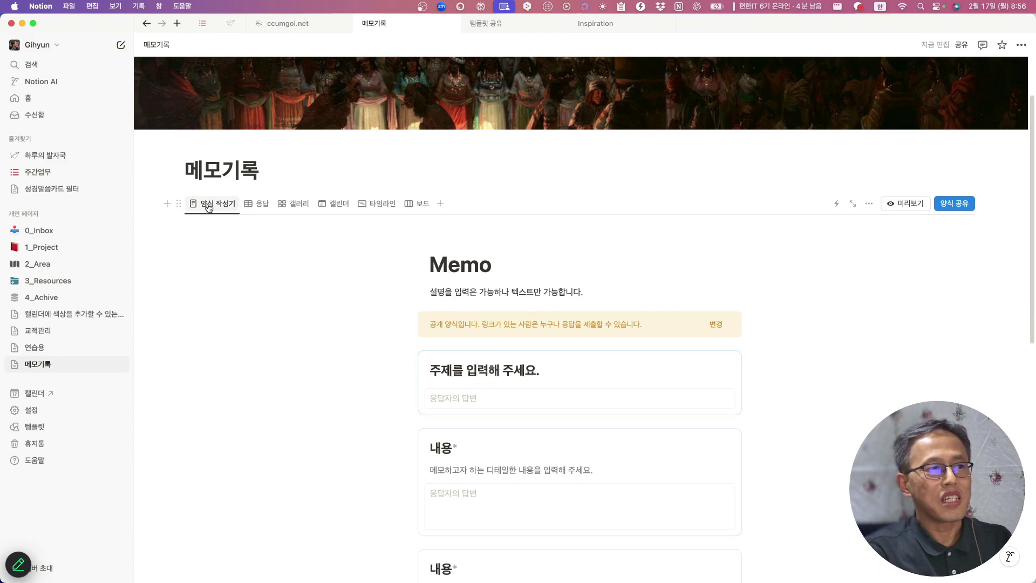
scroll(192, 212, "down", 7)
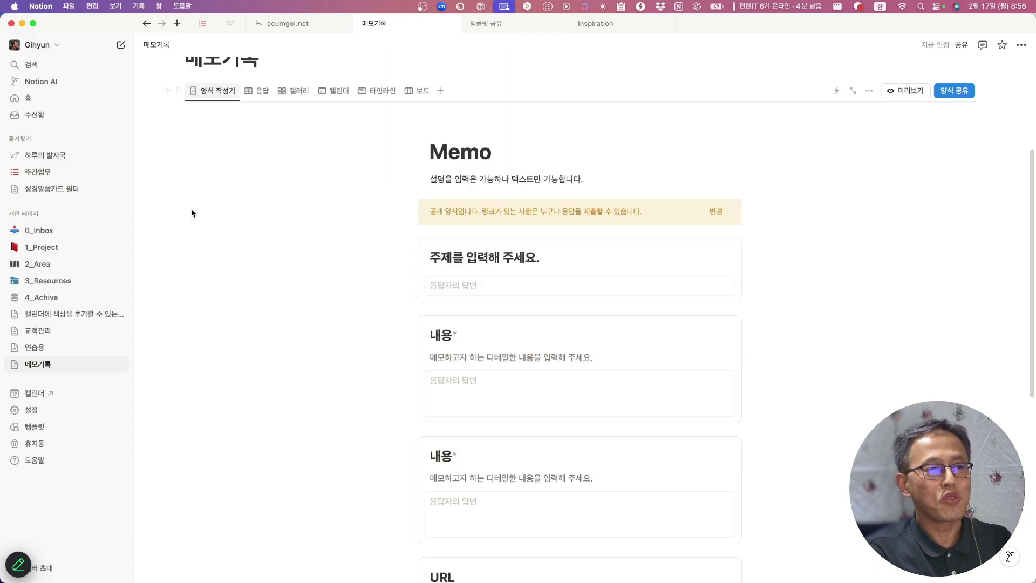
scroll(191, 211, "up", 5)
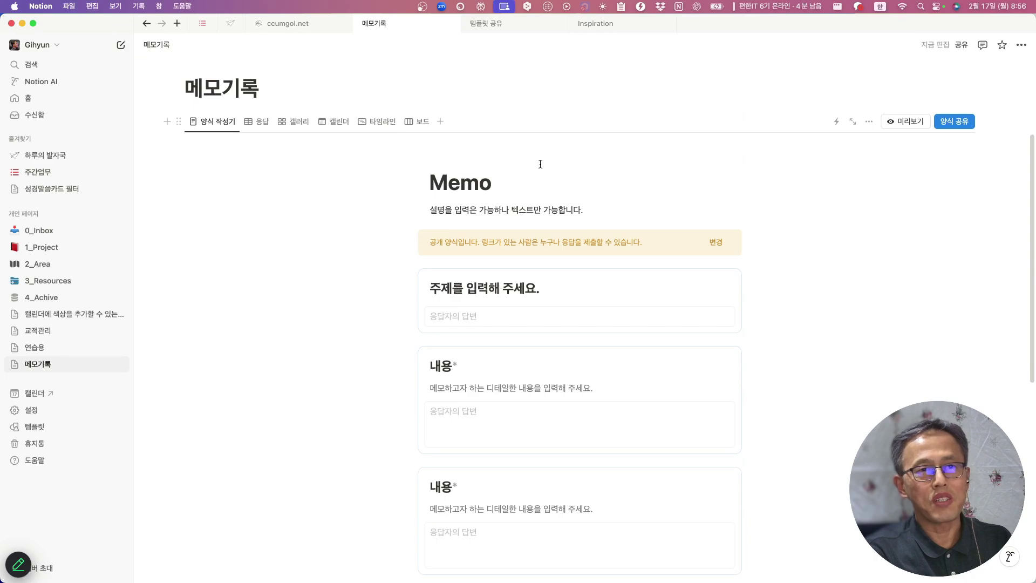
left_click(955, 121)
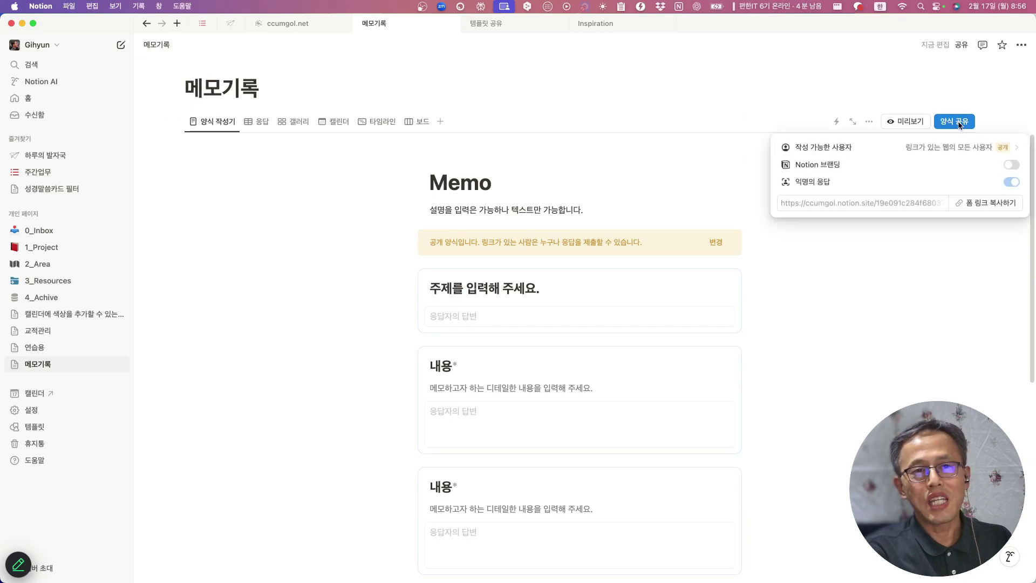
left_click(999, 204)
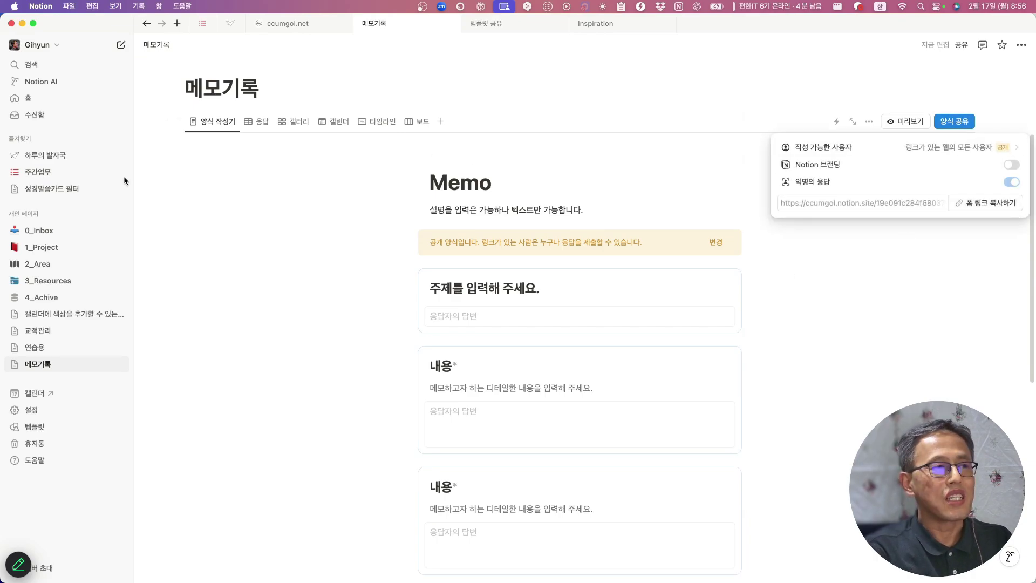
Step: Create a subpage below the form in 메모기록 and title it 설문 양식
scroll(235, 247, "up", 5)
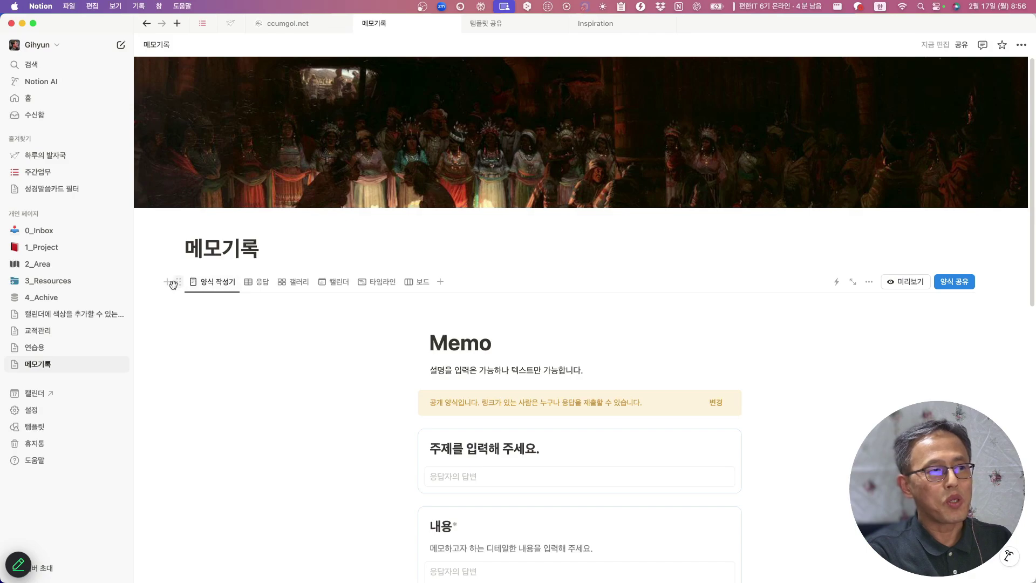
scroll(242, 411, "down", 12)
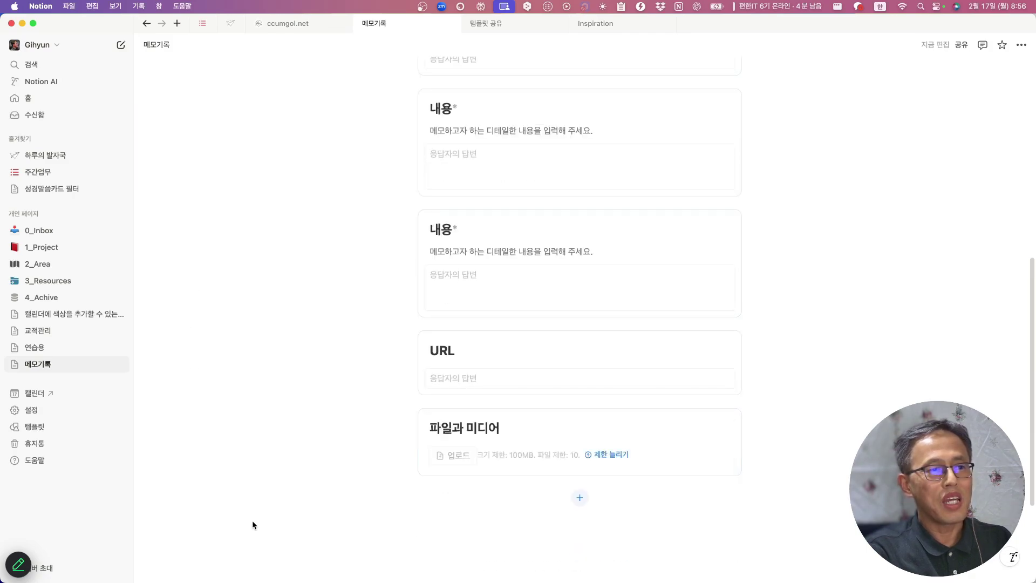
scroll(241, 546, "down", 3)
left_click(265, 420)
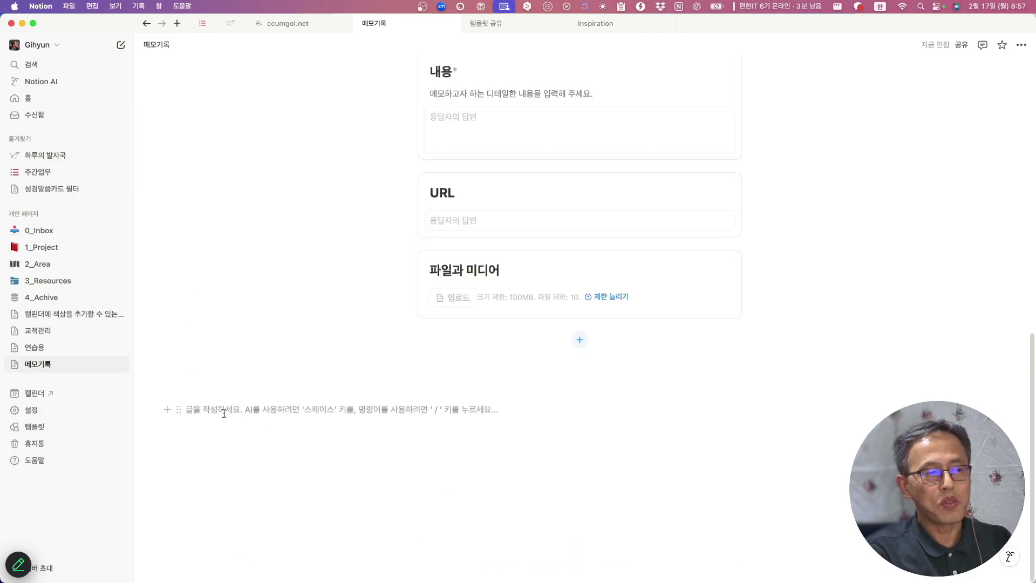
type("/")
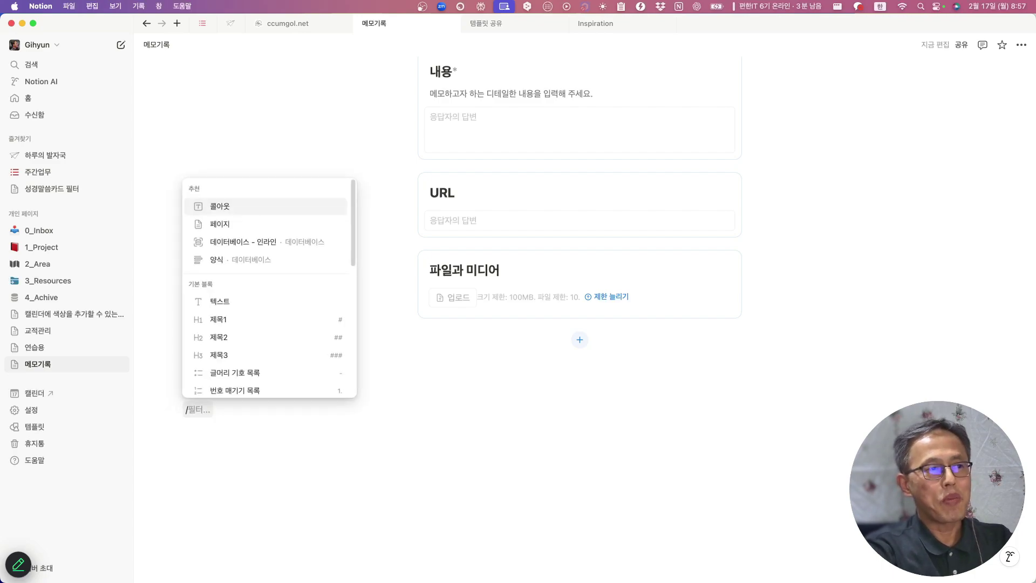
type("페잊ㅣ")
key("Return")
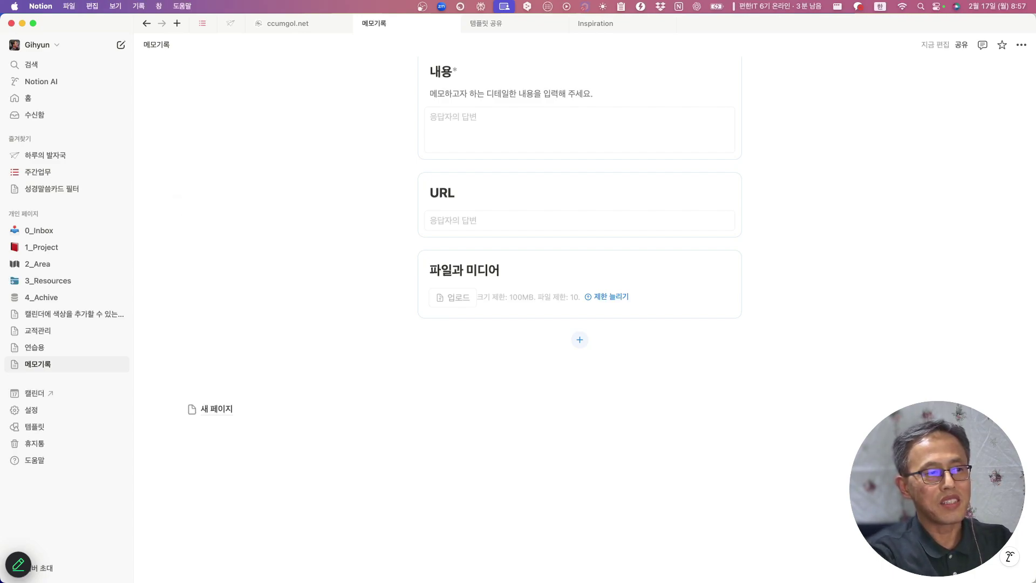
type("설문 양식")
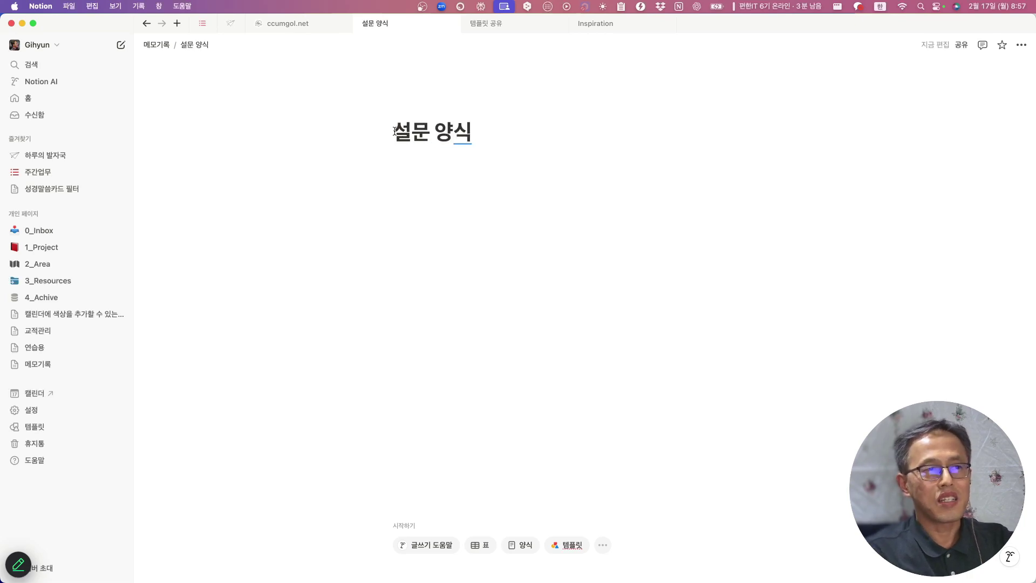
Step: Leave an empty line under the 설문 양식 title and paste the copied form link below it as an embed (임베드)
left_click(437, 173)
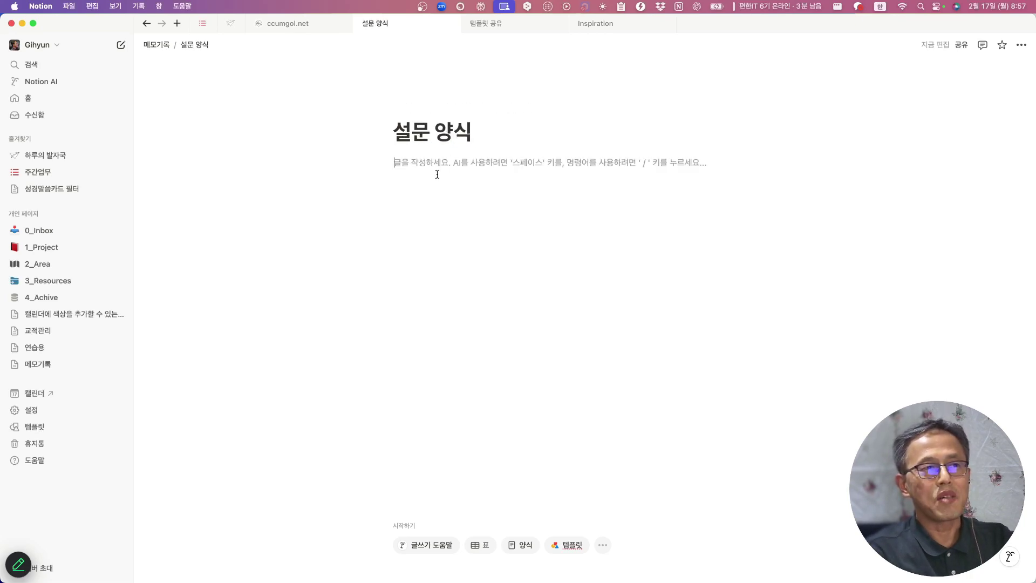
key("Return")
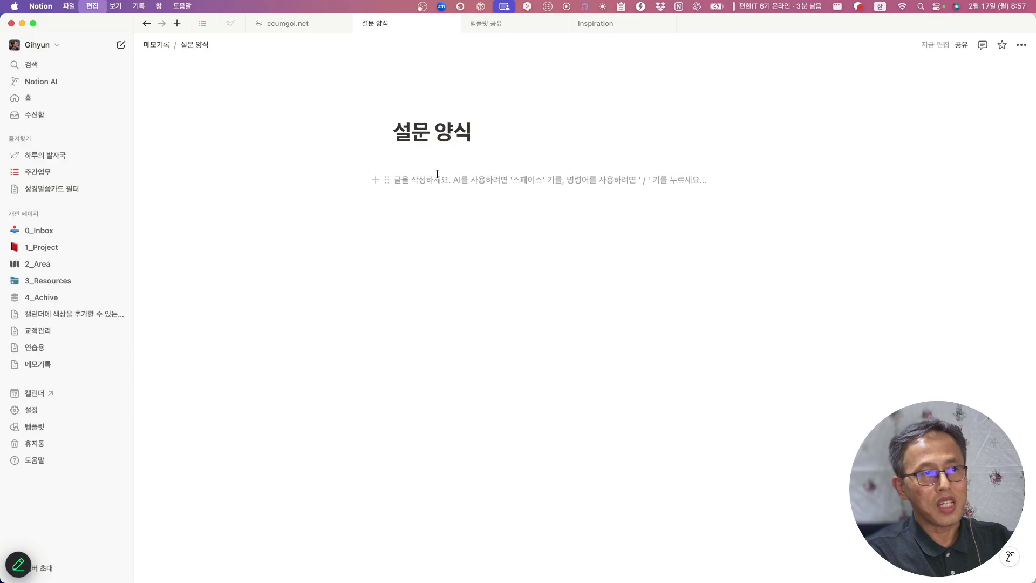
key("super+v")
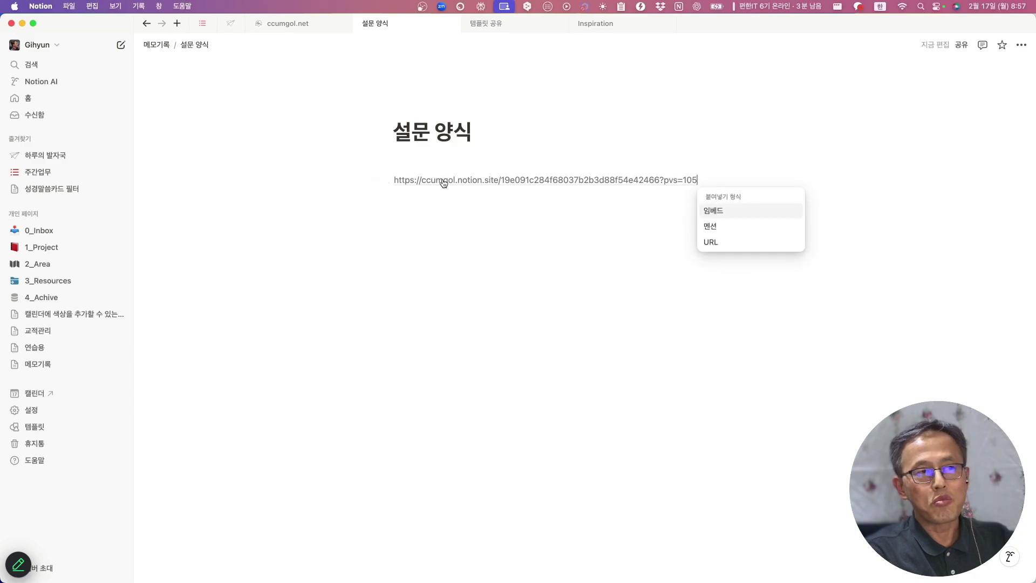
left_click(717, 212)
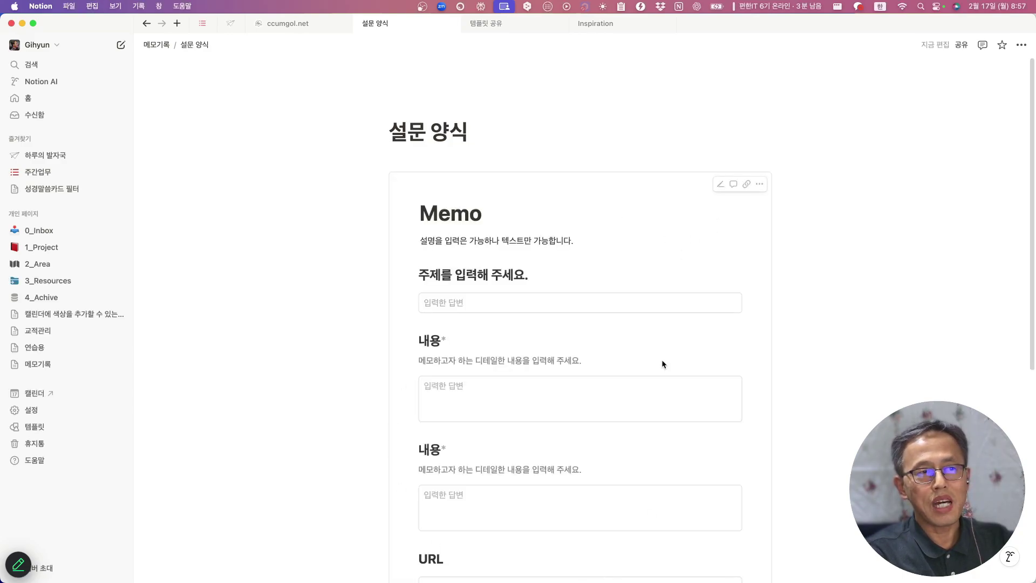
scroll(597, 399, "down", 1)
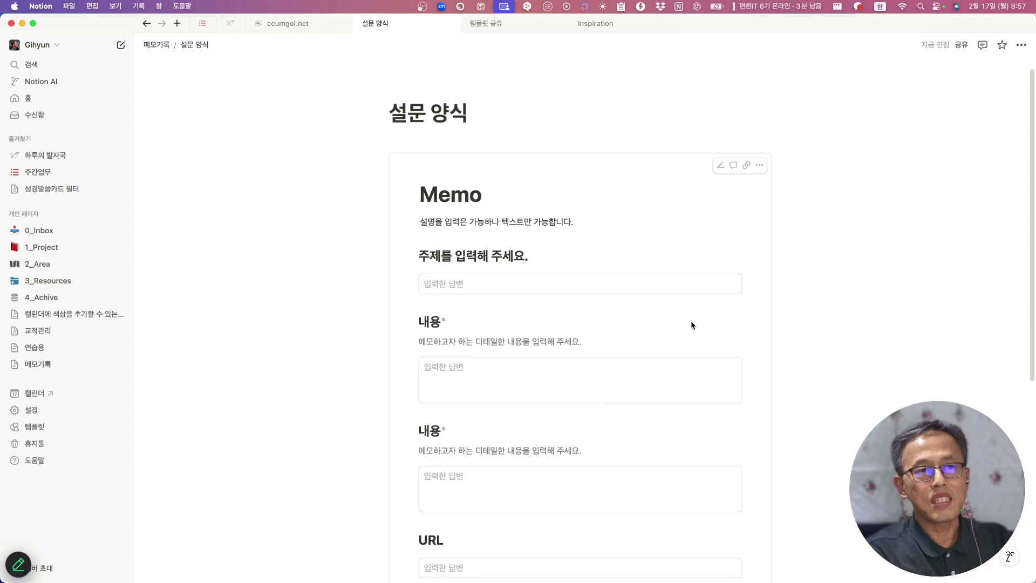
scroll(540, 316, "down", 5)
scroll(540, 315, "up", 5)
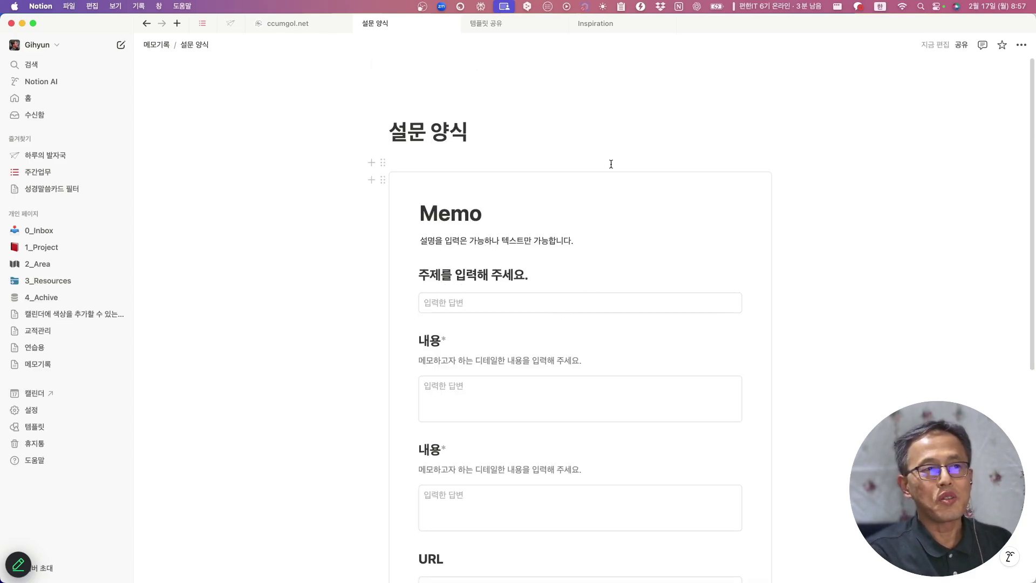
Step: Insert the 누가복음 Luke 4:18-19 verse image on the empty line above the embedded Memo form
left_click(415, 161)
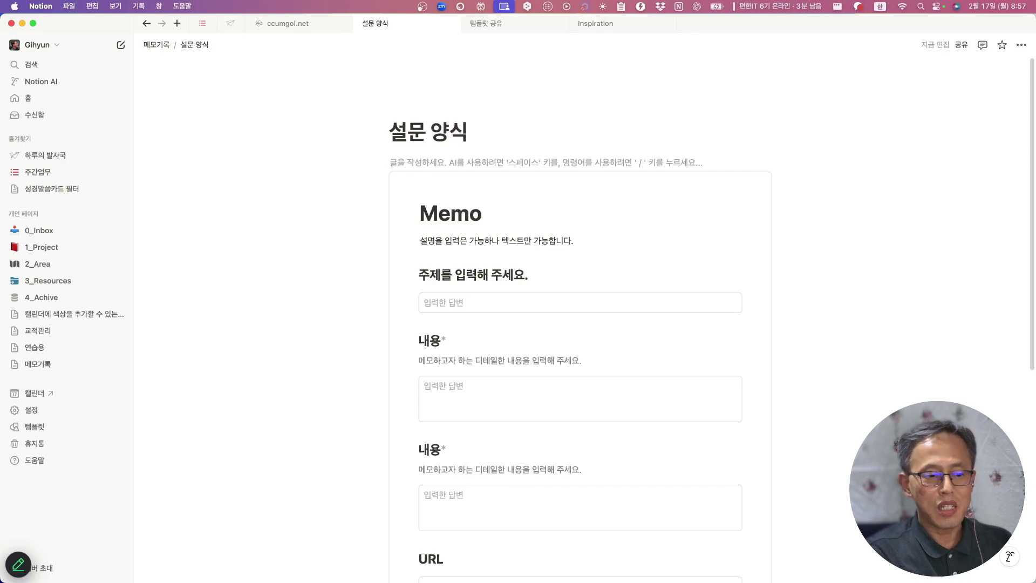
left_click_drag(530, 180, 478, 163)
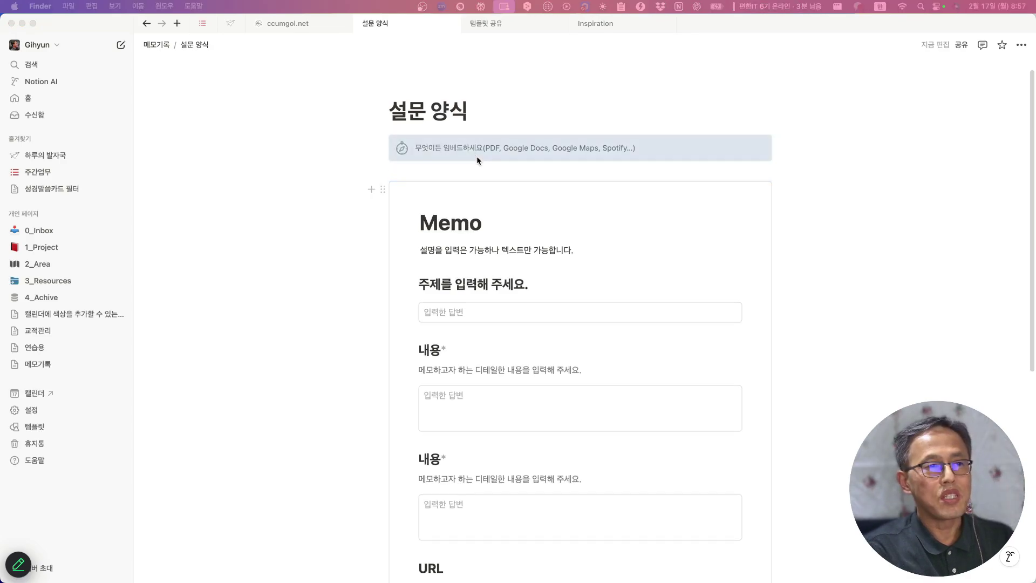
left_click(894, 321)
scroll(893, 321, "down", 3)
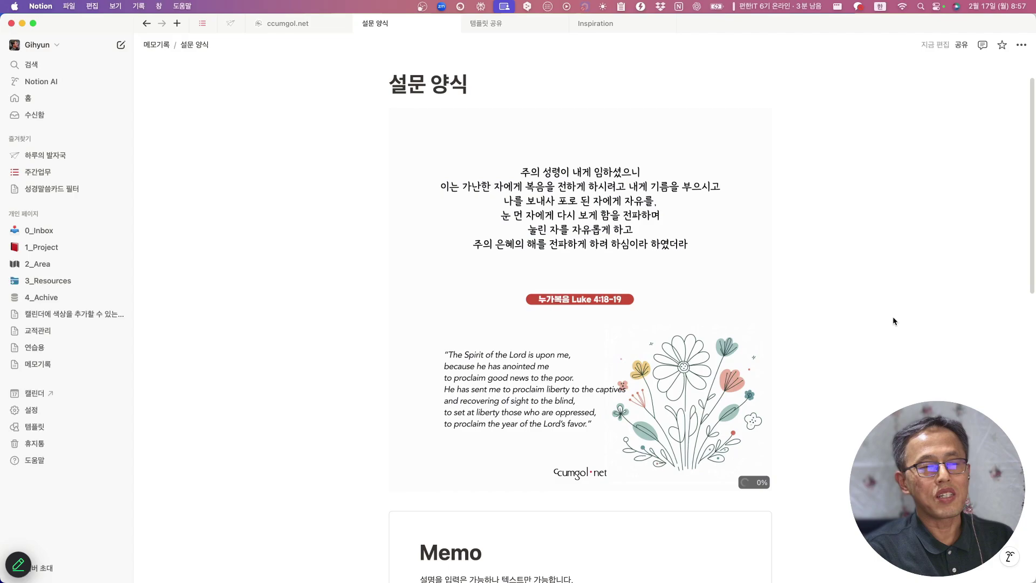
scroll(893, 319, "up", 4)
scroll(863, 335, "down", 8)
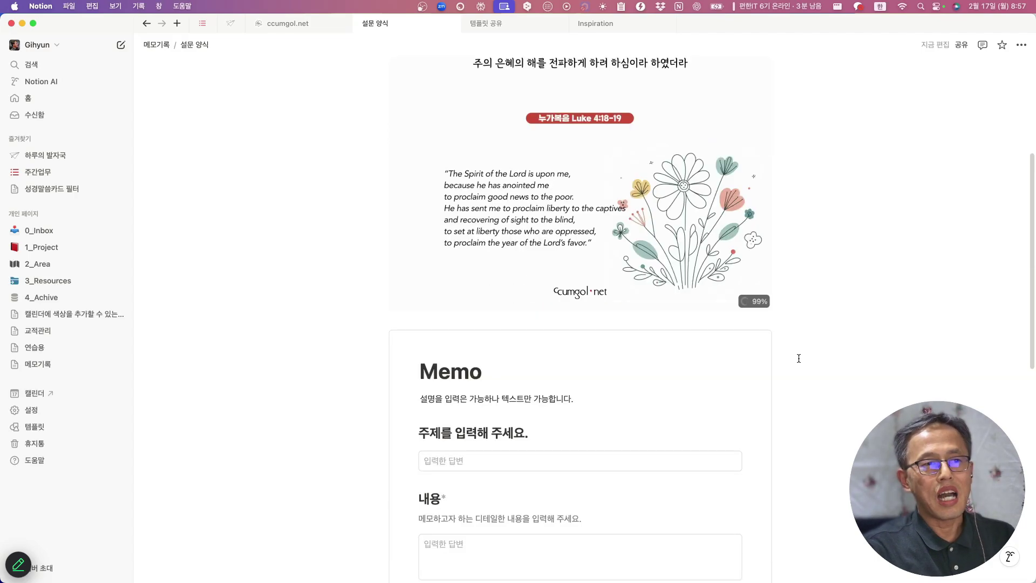
scroll(613, 399, "up", 5)
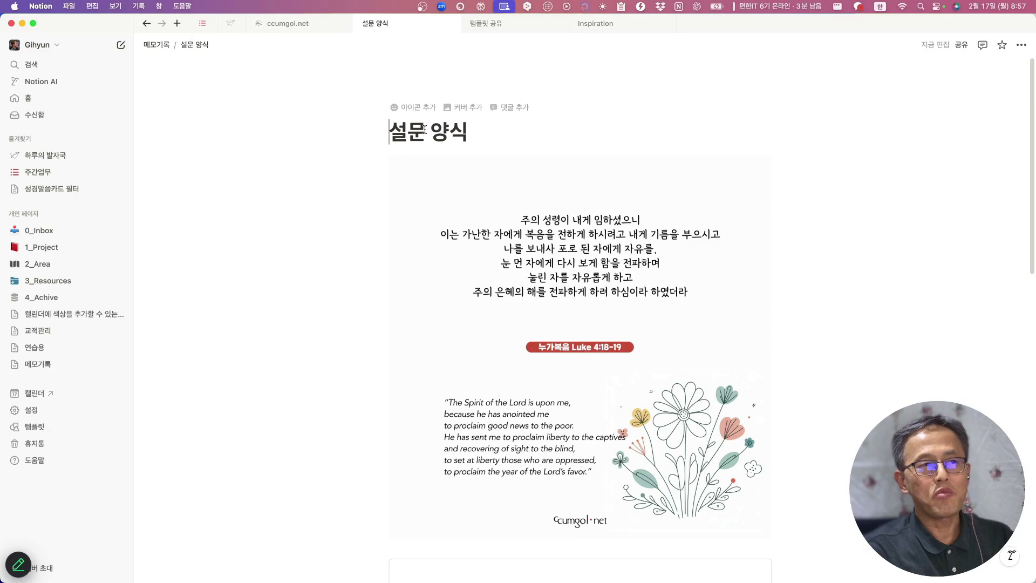
Step: Publish the 설문 양식 page to the web and copy its site link
left_click(961, 44)
left_click(825, 68)
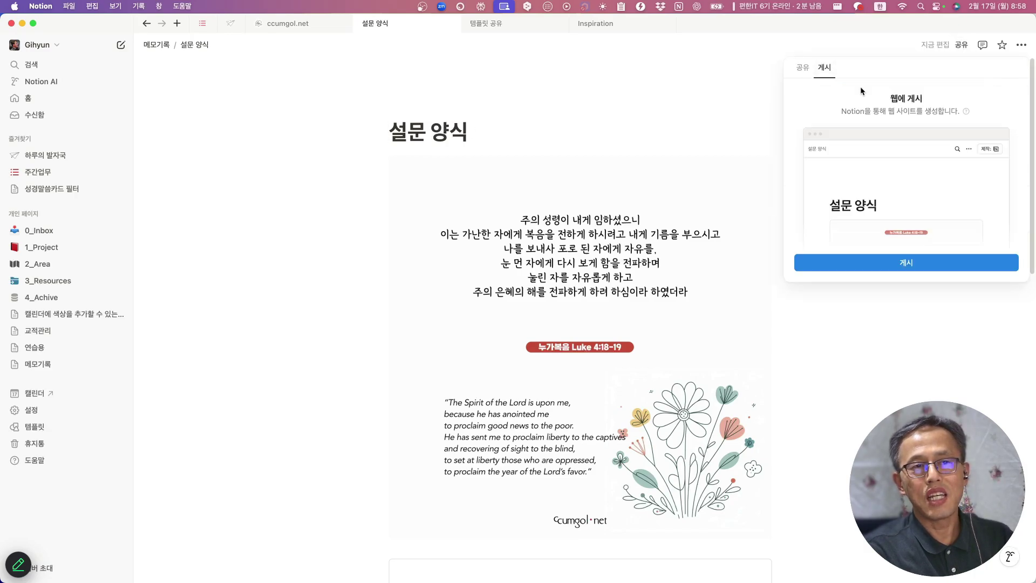
left_click(906, 263)
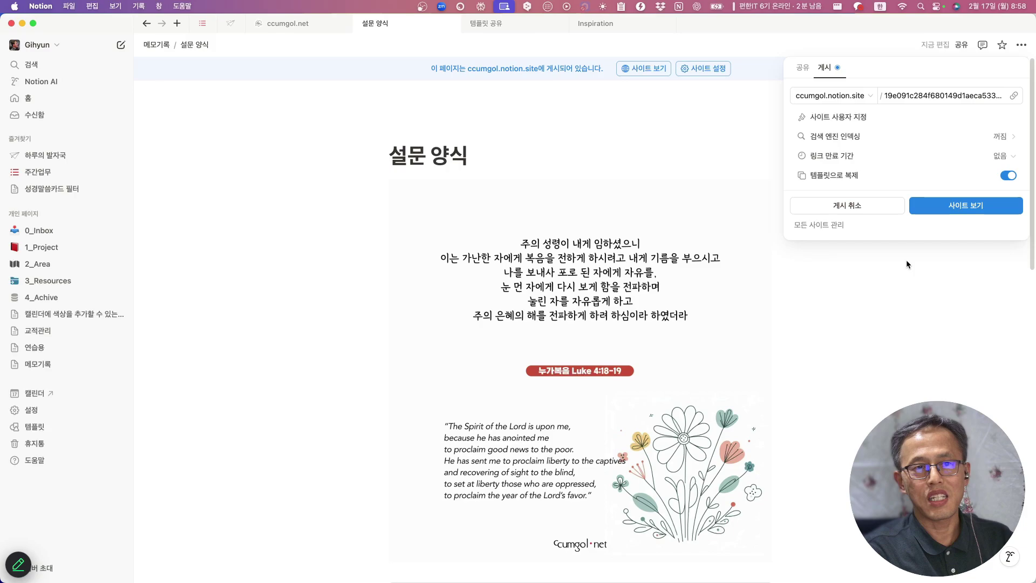
left_click(1015, 97)
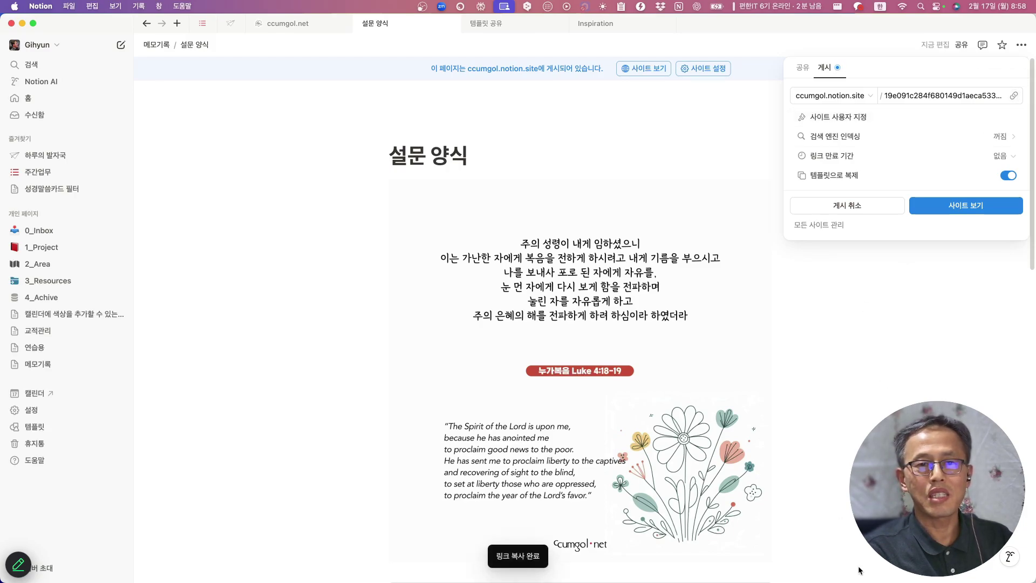
left_click(837, 393)
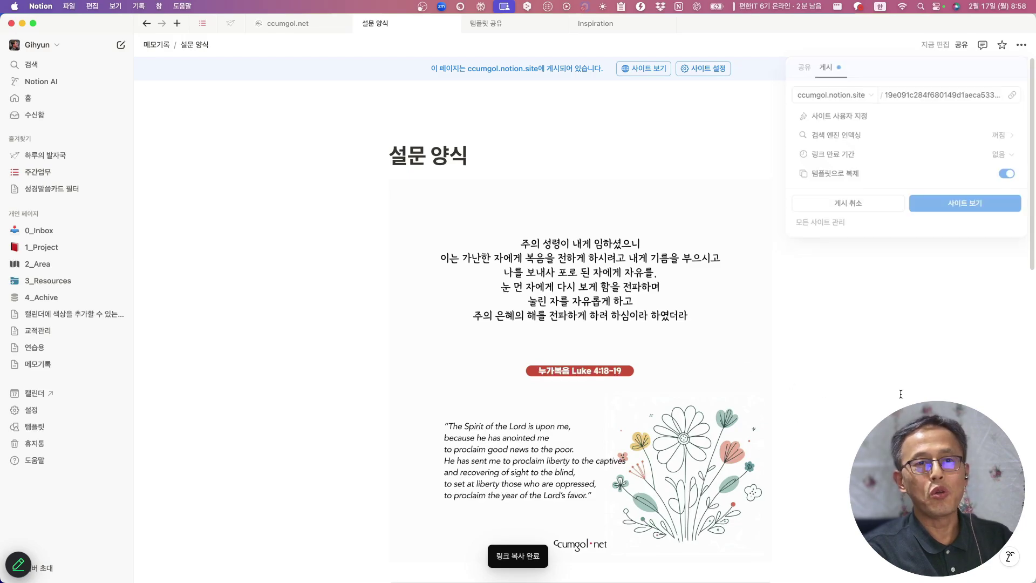
Step: Review the 설문 양식 page from the verse image through the embedded Memo form to its submit section
scroll(900, 394, "down", 3)
scroll(901, 394, "up", 2)
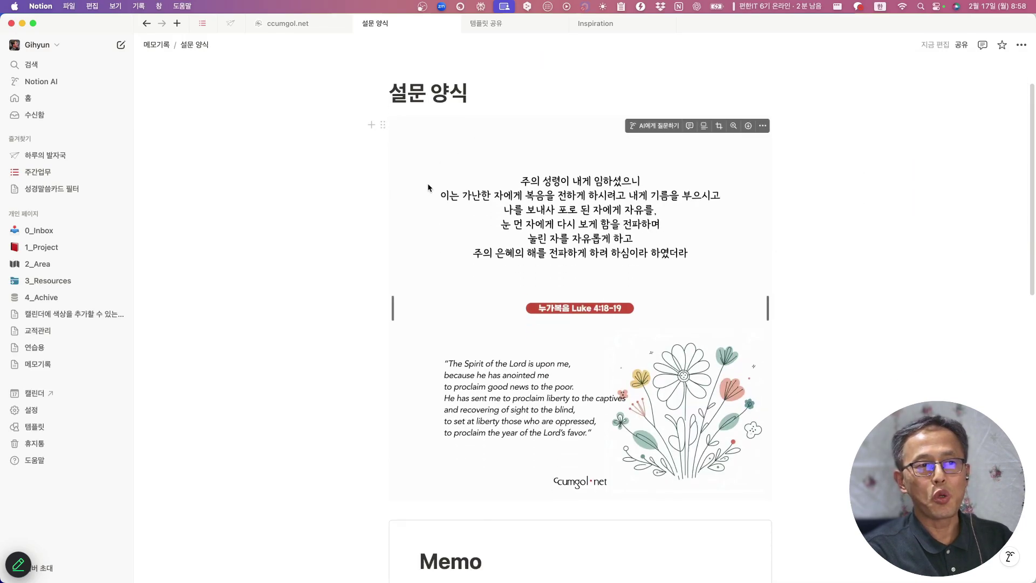
scroll(757, 508, "down", 3)
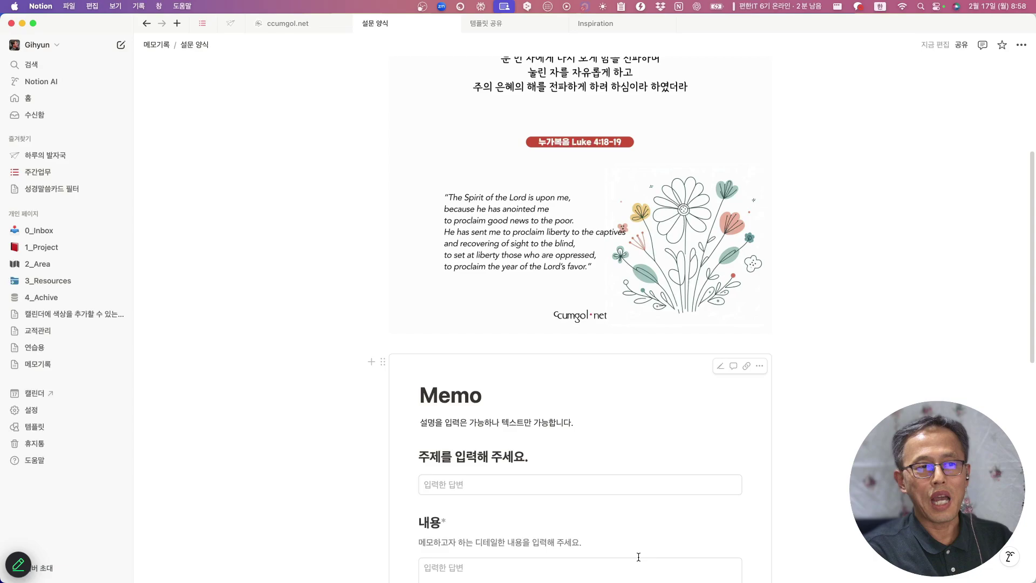
scroll(653, 322, "up", 4)
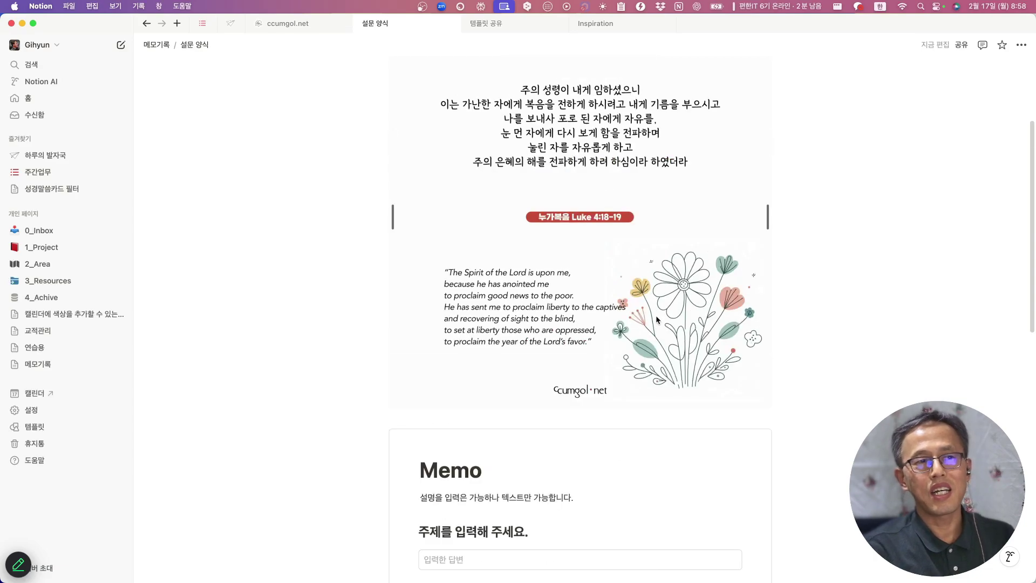
scroll(701, 329, "down", 2)
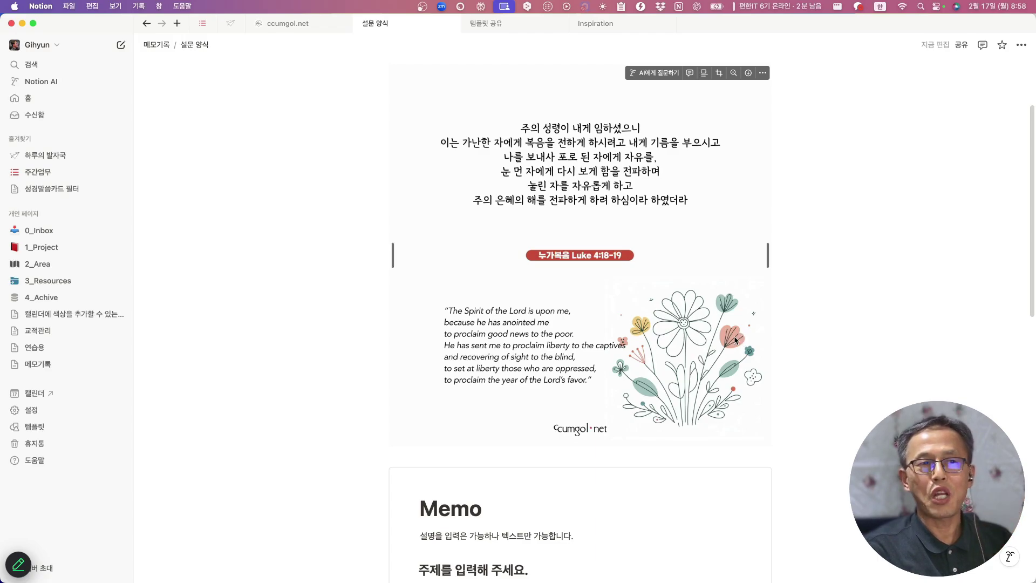
scroll(659, 354, "down", 10)
scroll(660, 354, "up", 6)
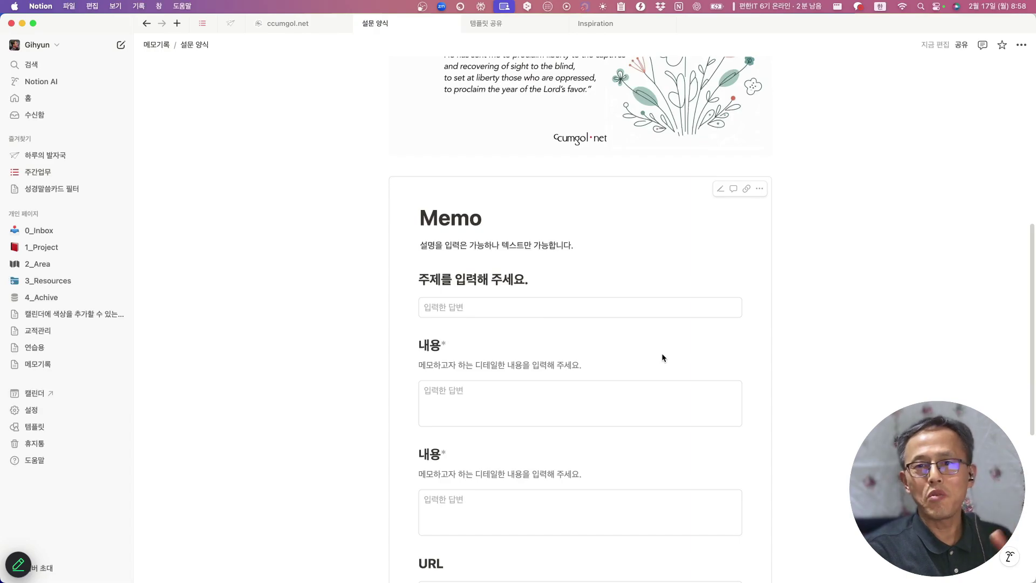
scroll(661, 357, "up", 5)
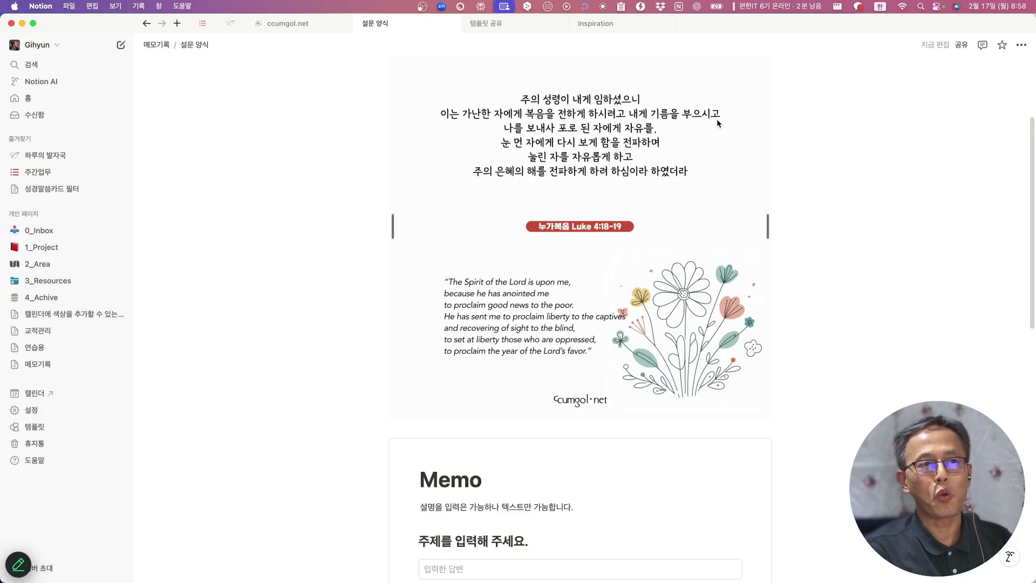
scroll(688, 251, "up", 2)
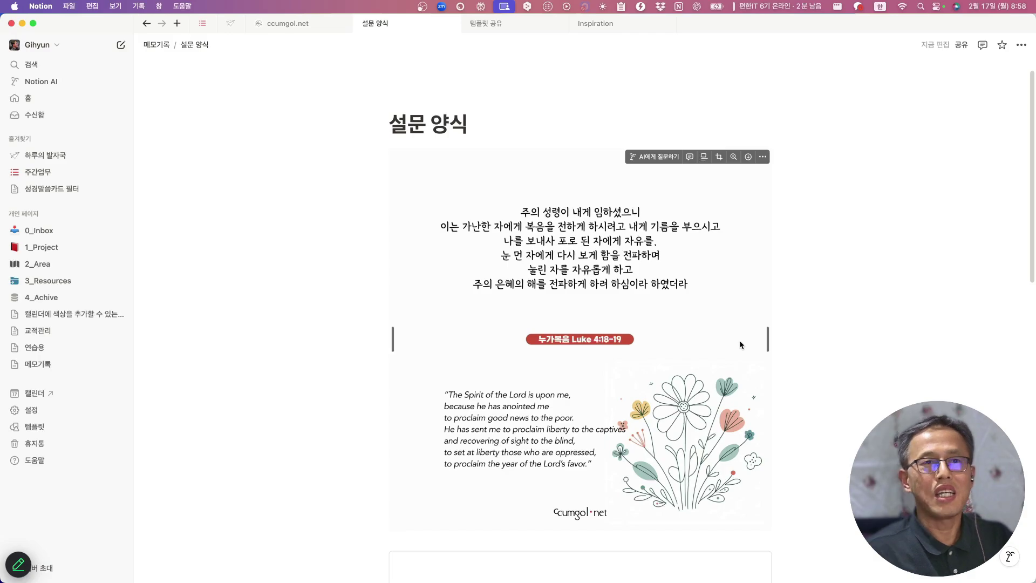
scroll(737, 293, "down", 10)
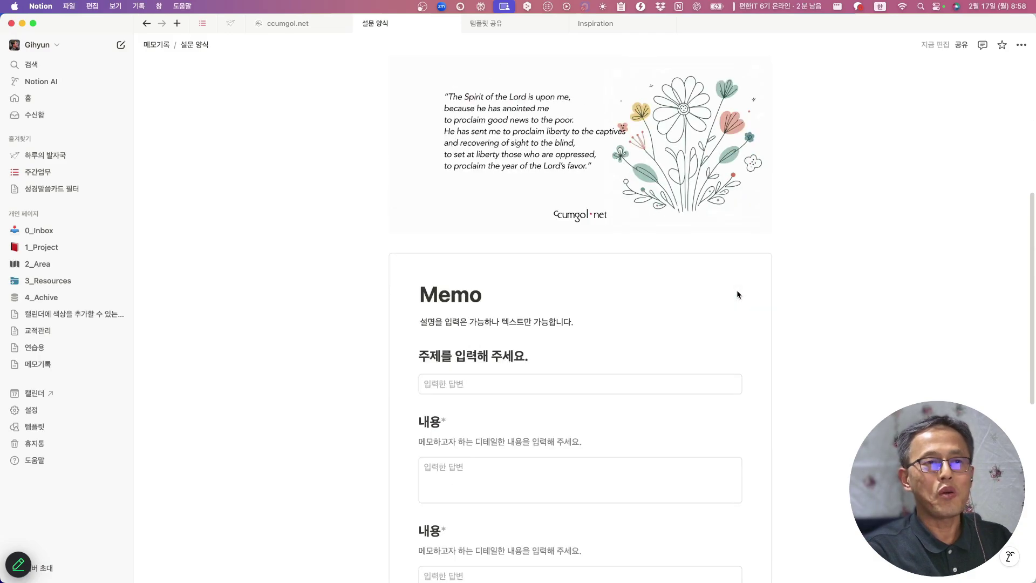
scroll(737, 294, "down", 5)
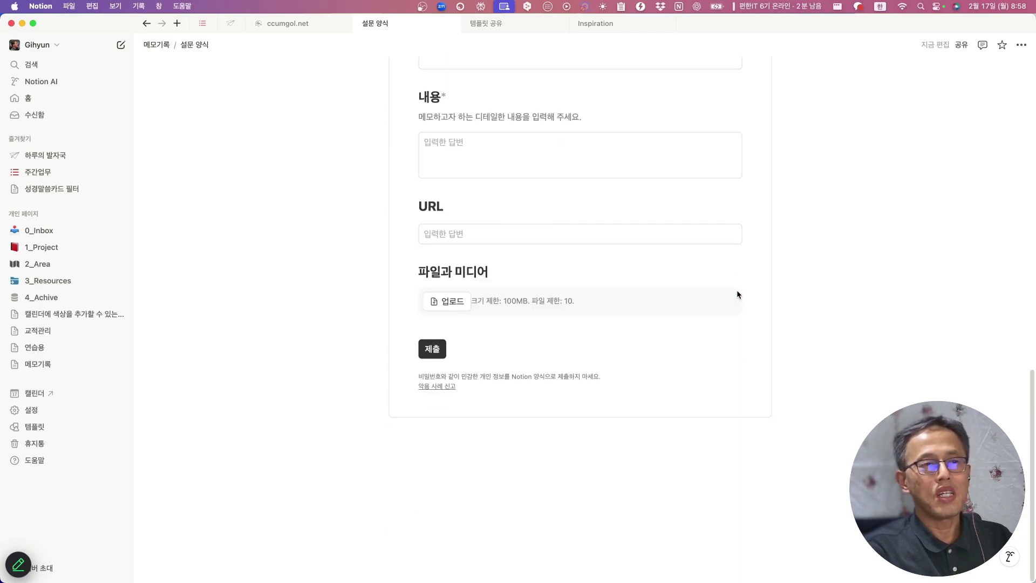
scroll(737, 289, "up", 15)
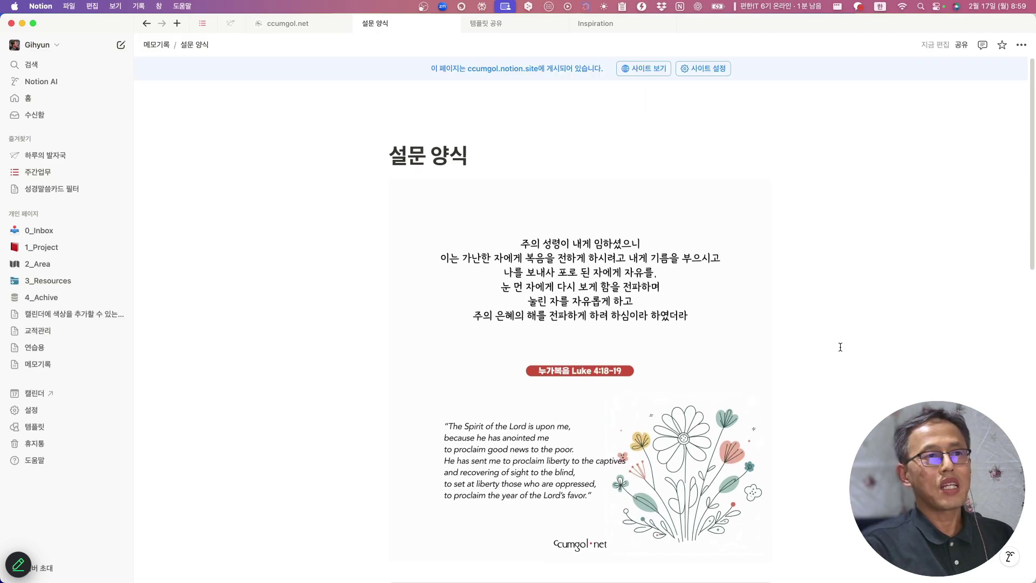
Step: Return to the 메모기록 page and review the Memo form's questions in the form builder
left_click(42, 364)
scroll(645, 422, "down", 3)
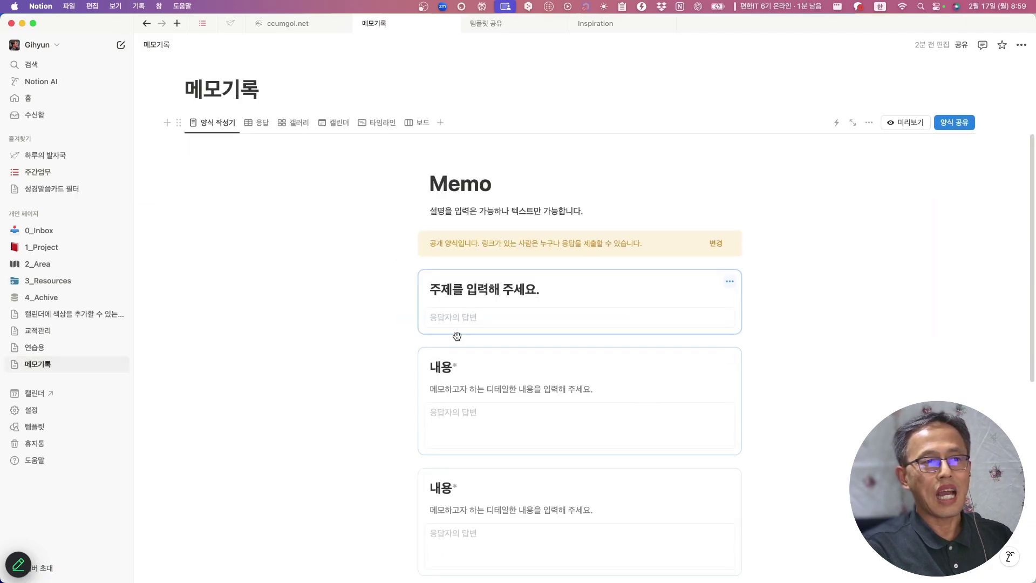
scroll(659, 398, "down", 3)
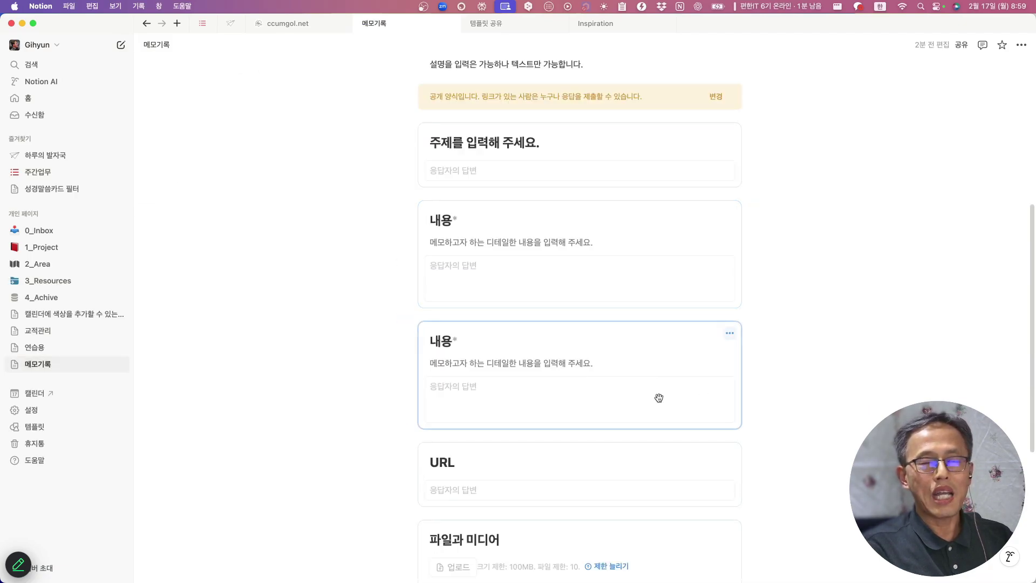
scroll(659, 398, "up", 1)
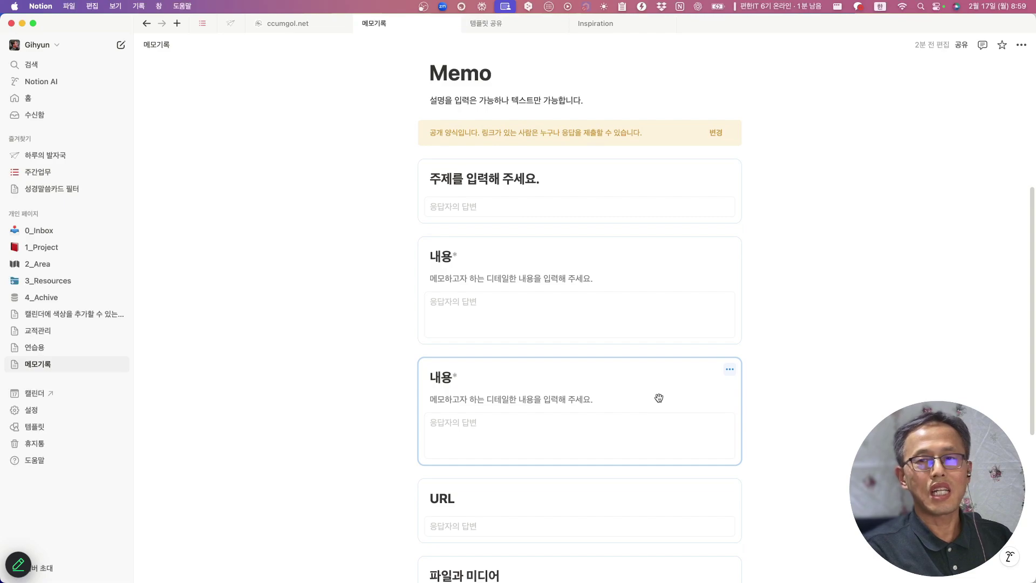
scroll(659, 398, "up", 1)
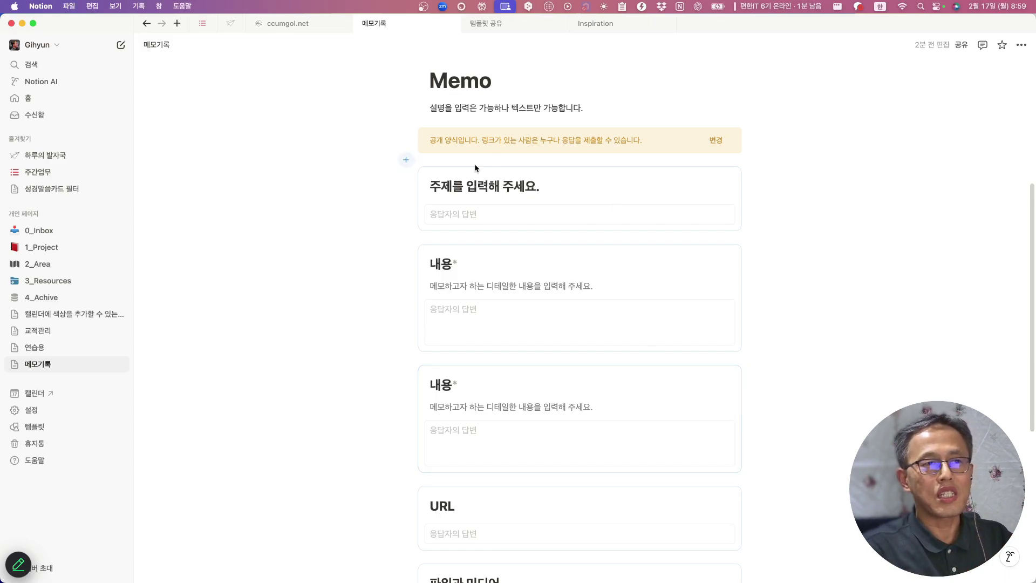
scroll(569, 335, "up", 5)
scroll(568, 335, "up", 5)
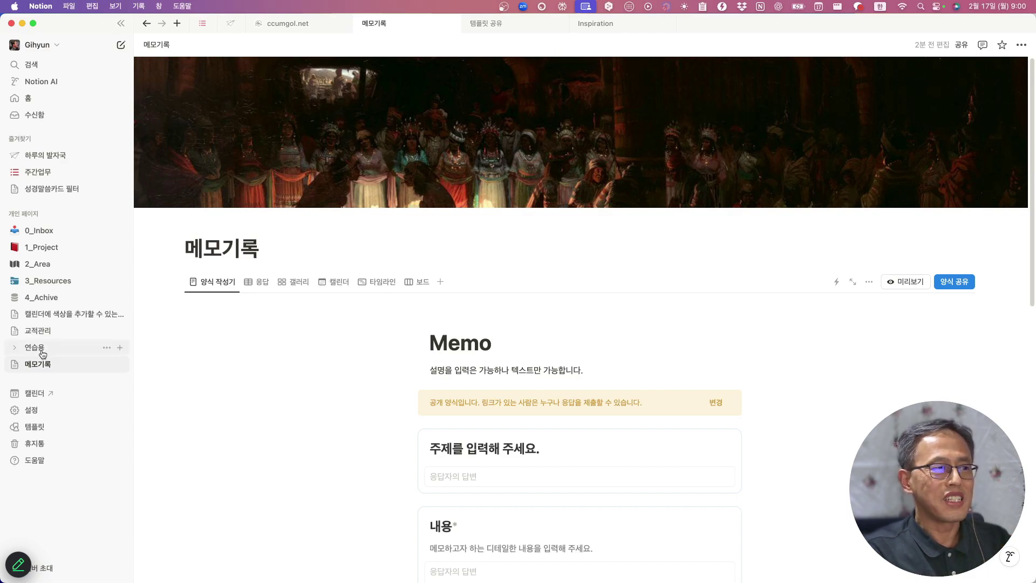
Step: Open the 차계부 v.2 template from the 템플릿 공유 gallery and examine its 월별지출 section and embedded 차계부 입력 form
left_click(486, 23)
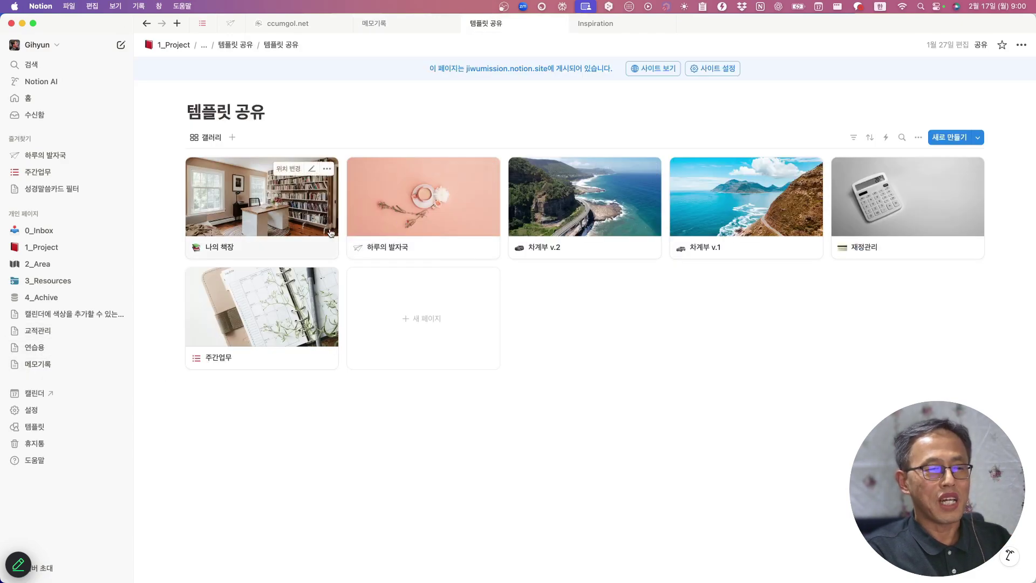
left_click(586, 205)
scroll(655, 370, "down", 6)
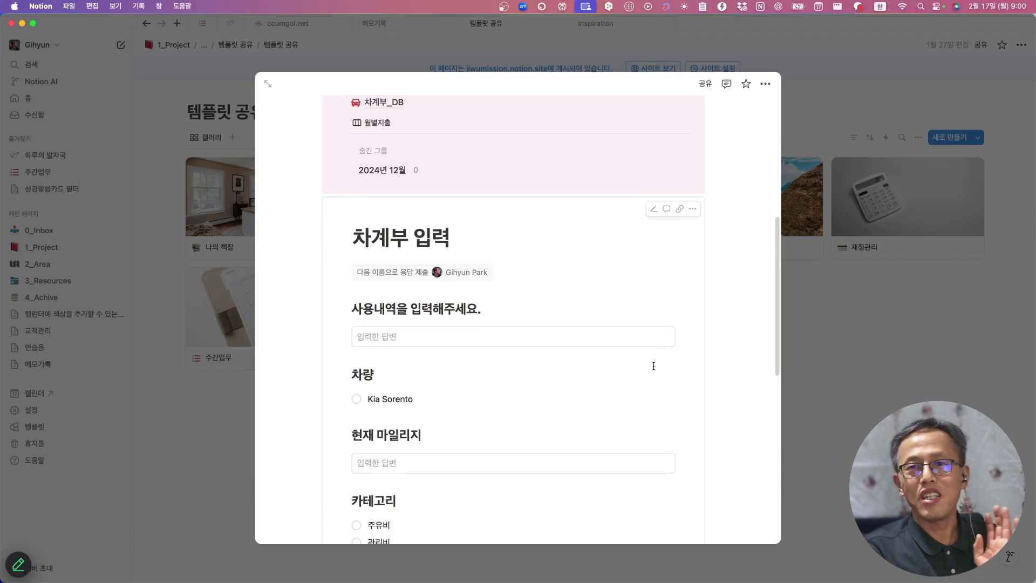
scroll(655, 370, "up", 2)
scroll(654, 370, "up", 5)
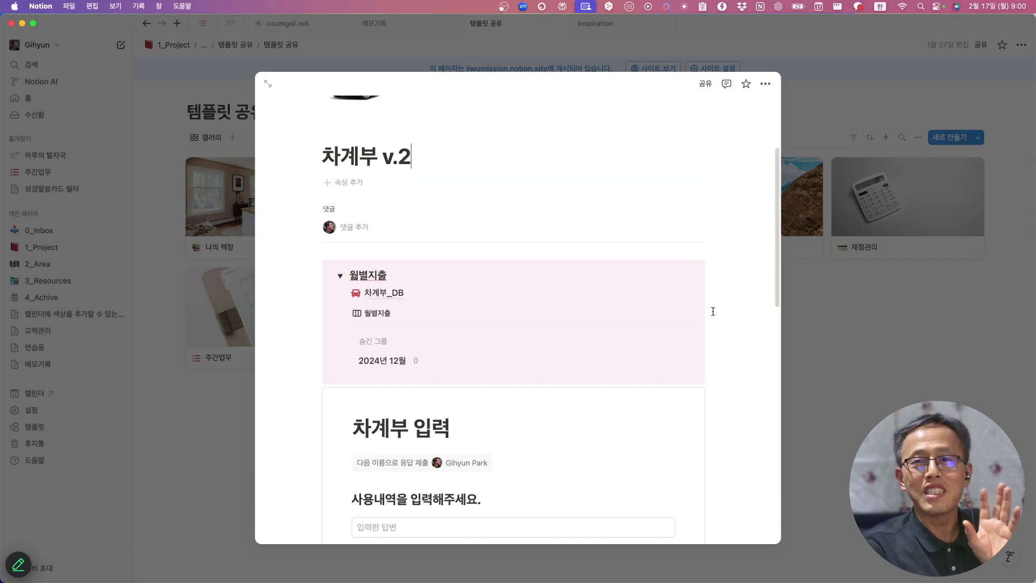
scroll(712, 311, "down", 1)
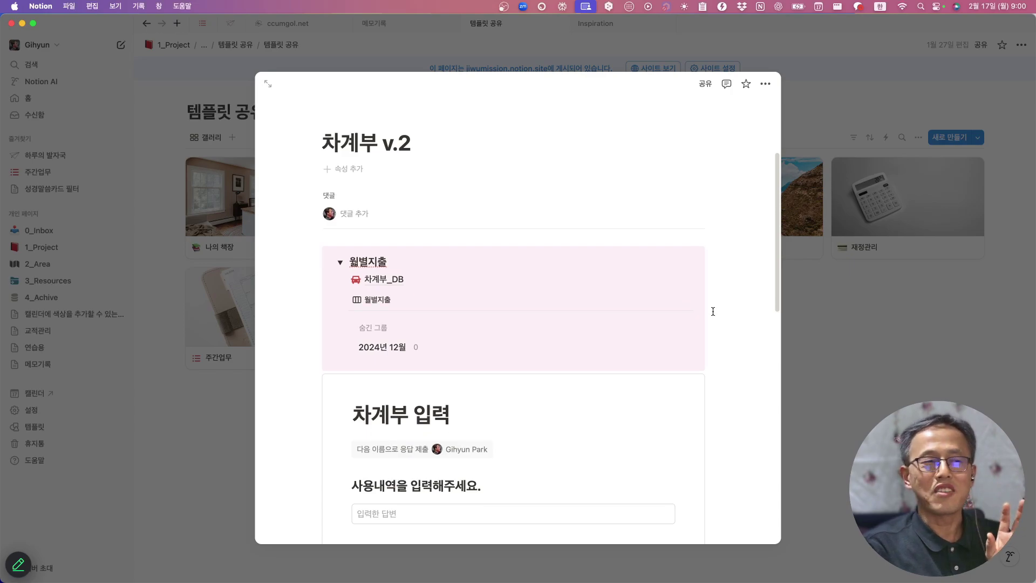
scroll(713, 312, "down", 1)
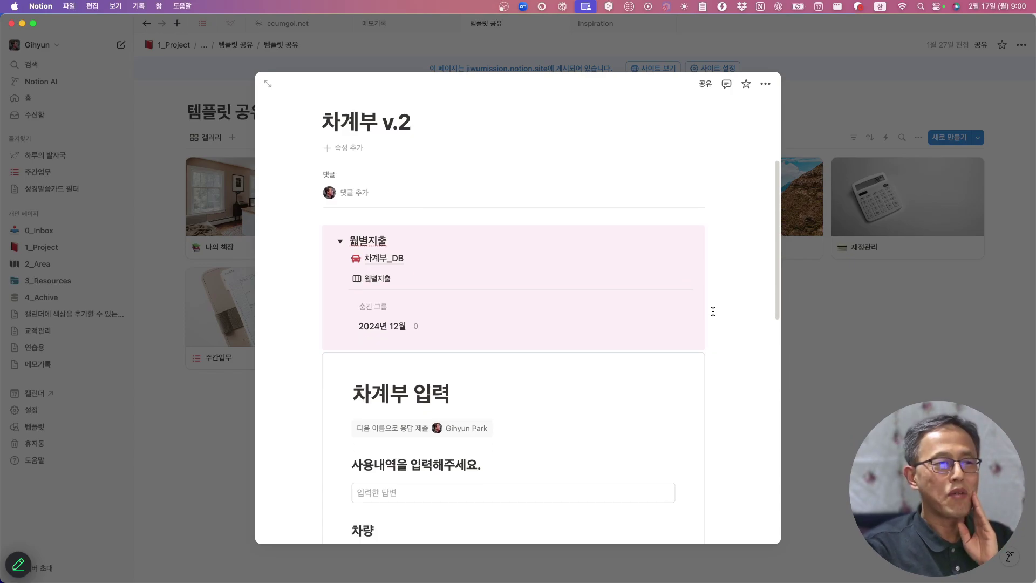
scroll(713, 311, "down", 5)
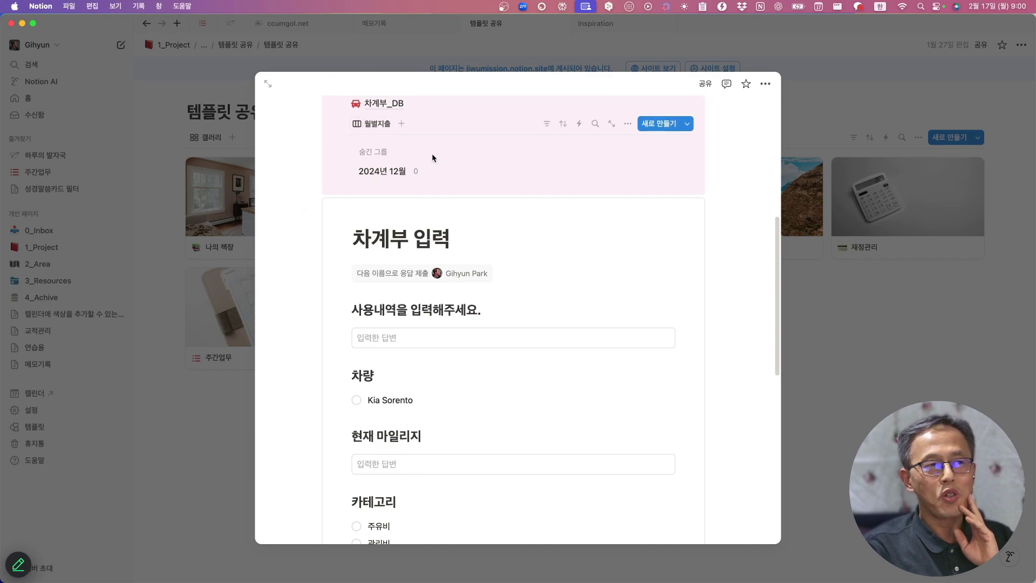
scroll(601, 343, "down", 7)
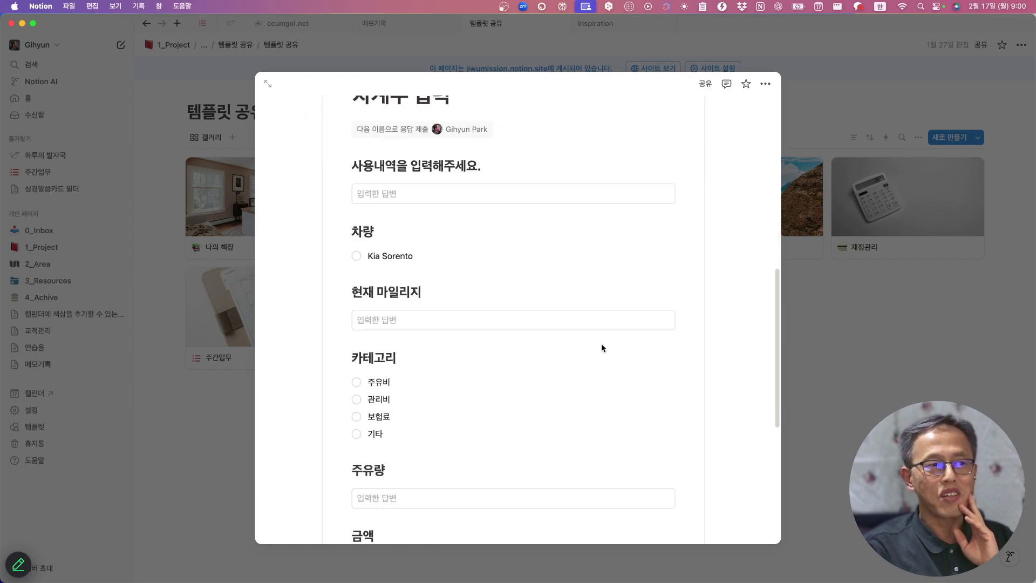
scroll(603, 348, "down", 5)
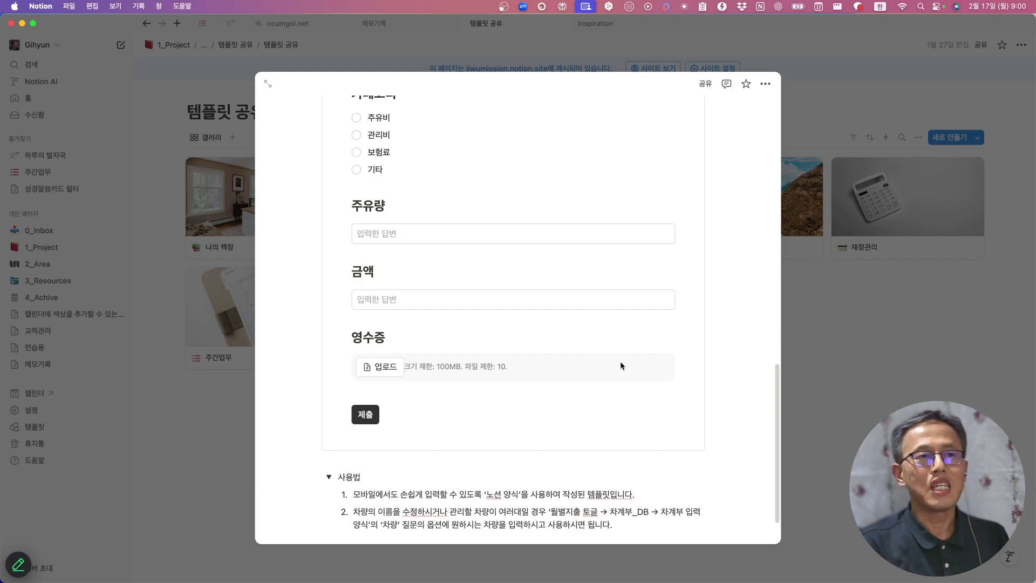
scroll(569, 266, "up", 5)
scroll(568, 267, "down", 2)
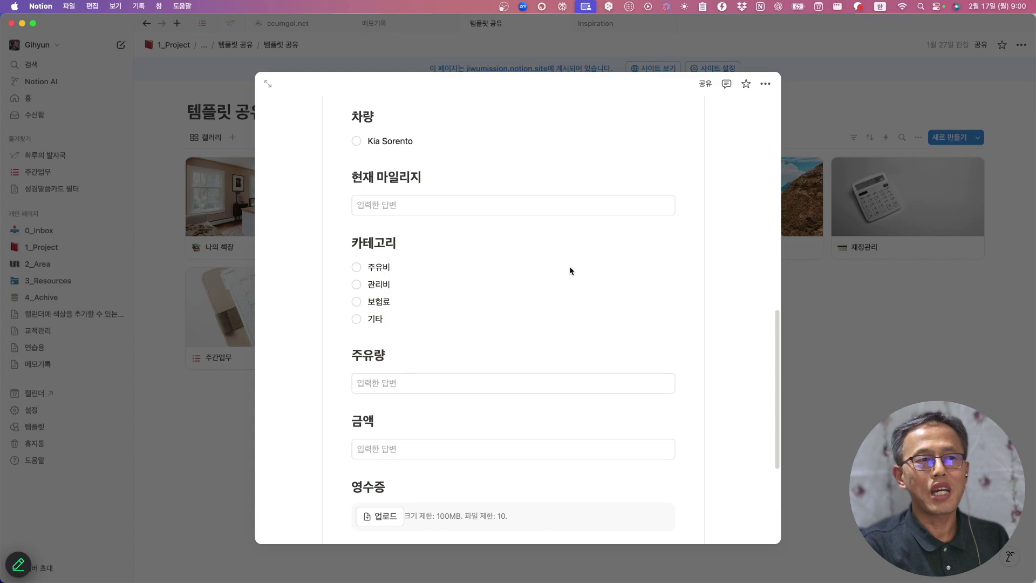
scroll(570, 271, "down", 1)
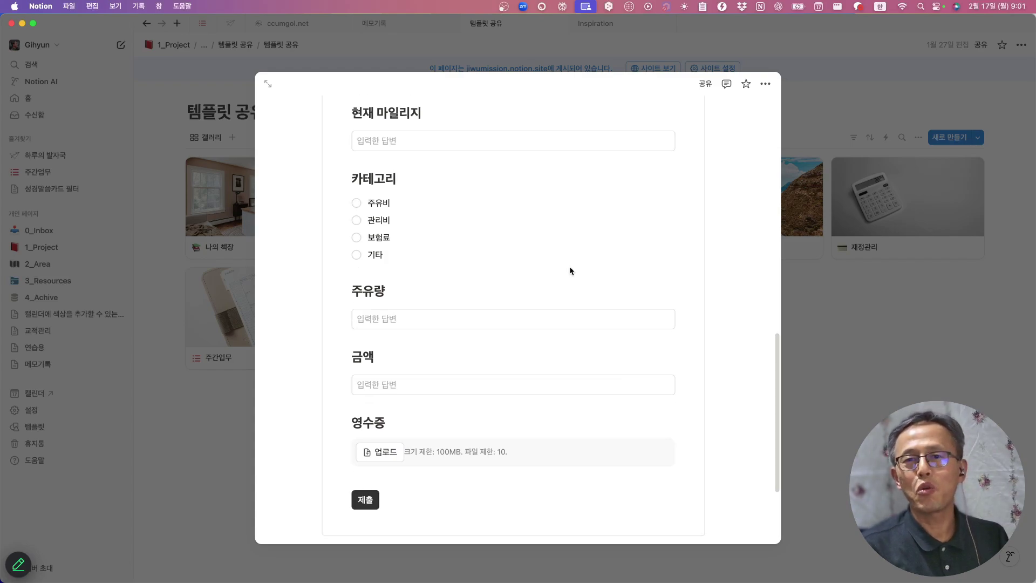
Step: Open the 주간업무 template from the gallery, look through its task sections and usage notes, and close it
key("super+bracketleft")
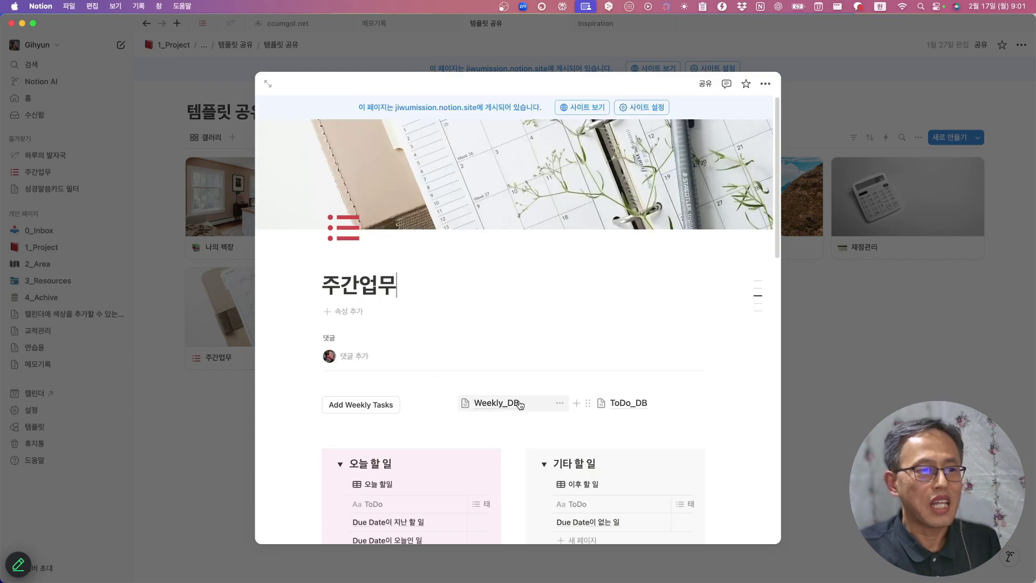
scroll(519, 401, "down", 3)
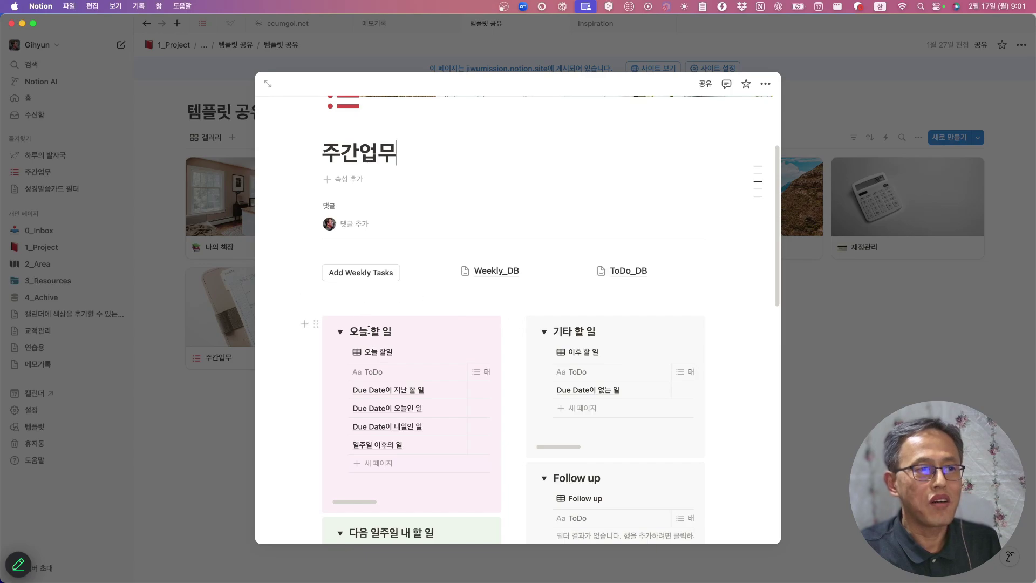
scroll(519, 369, "down", 5)
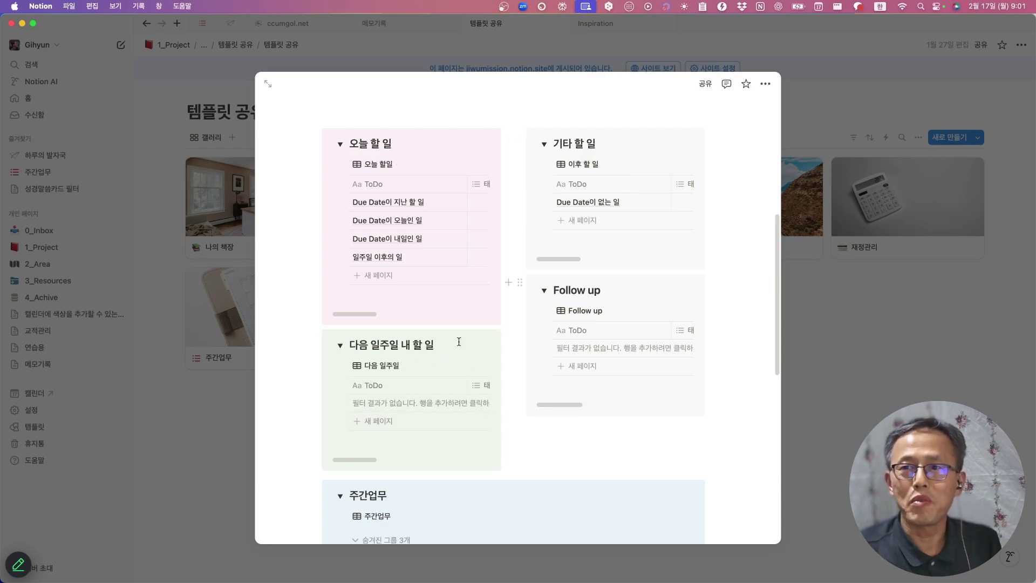
scroll(519, 424, "down", 3)
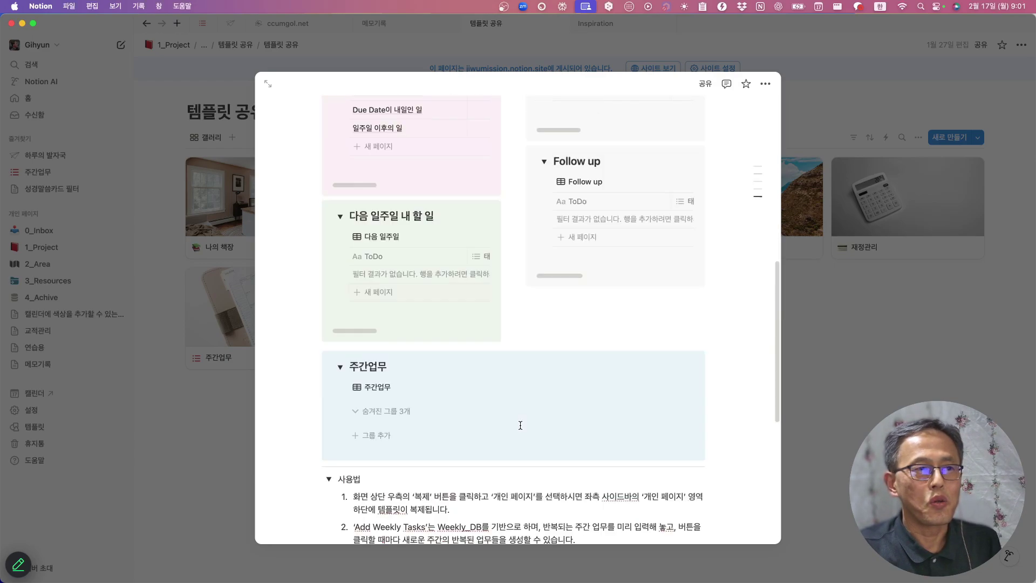
scroll(519, 426, "up", 8)
scroll(519, 426, "down", 3)
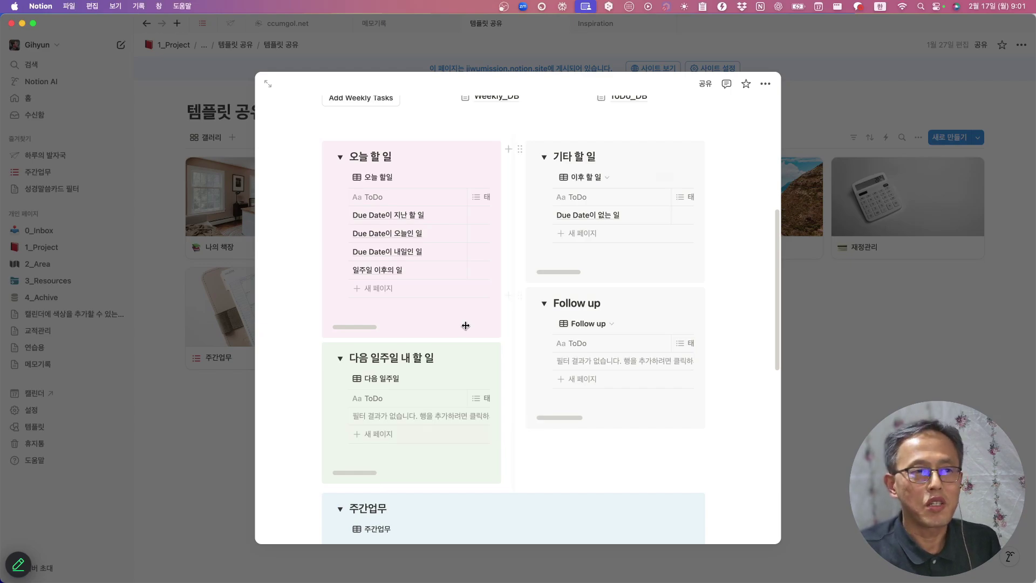
left_click(842, 381)
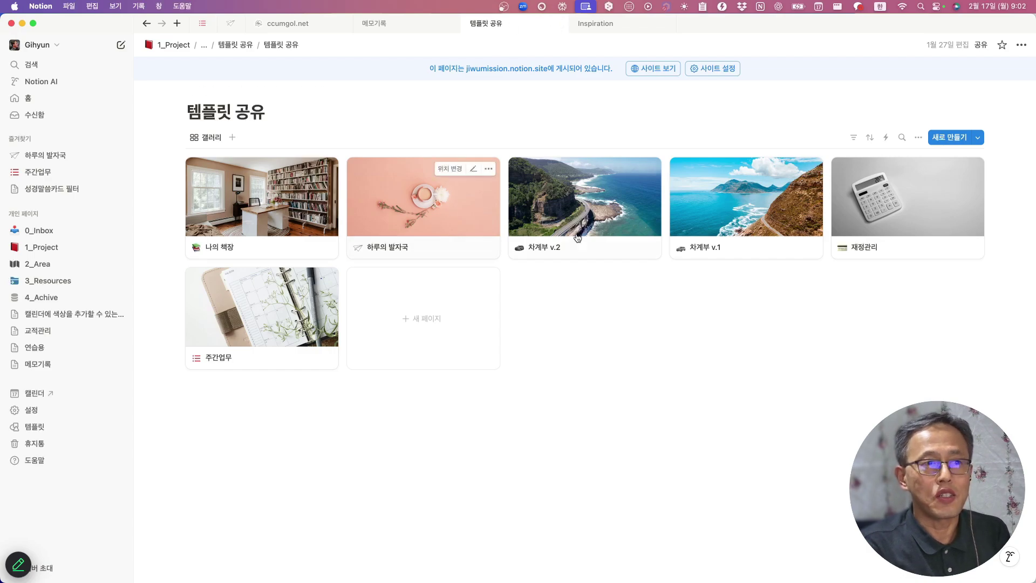
Step: Open the 주간업무 template from the gallery as a full page and go to its 오늘 할 일 section
left_click(262, 308)
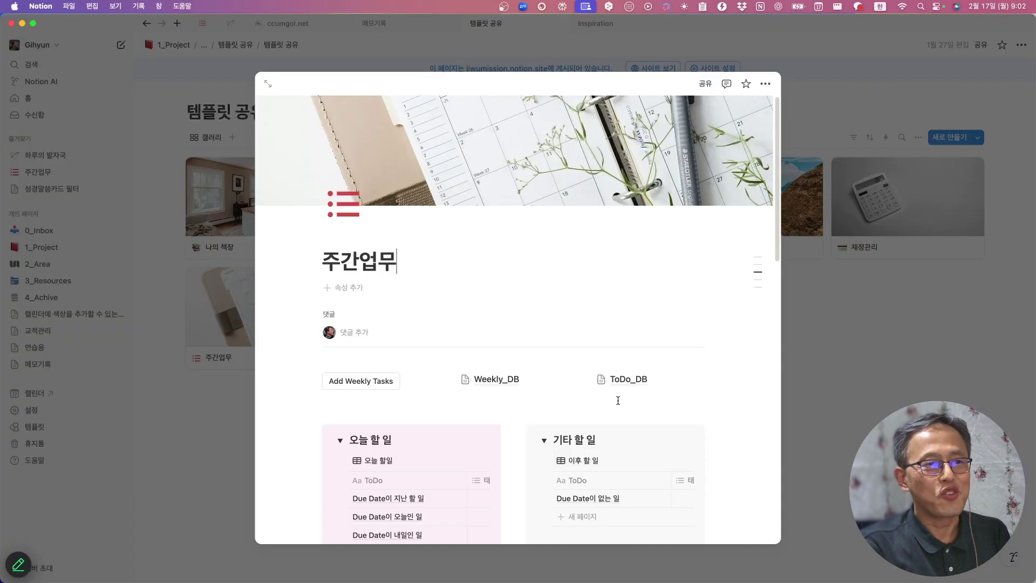
scroll(540, 400, "down", 5)
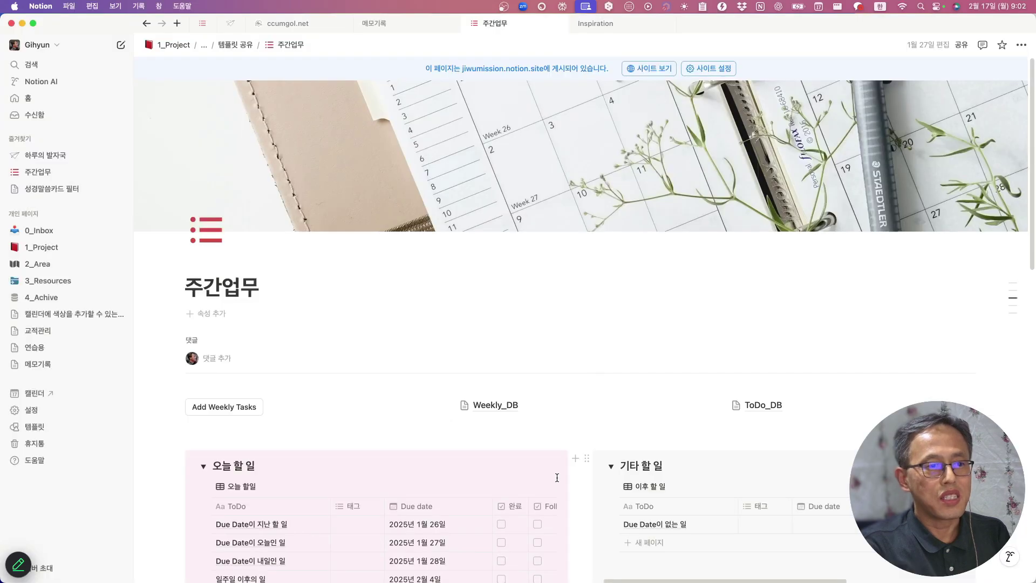
scroll(557, 476, "down", 5)
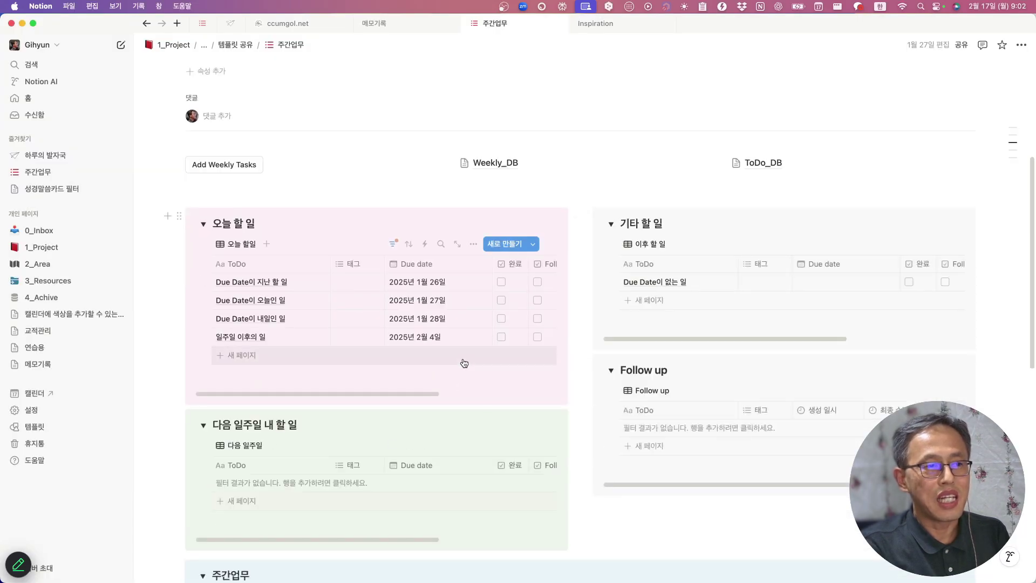
Step: Set the due date of the "Due Date이 지난 할 일" task in 오늘 할 일 to February 22, 2025
left_click(426, 282)
left_click(509, 327)
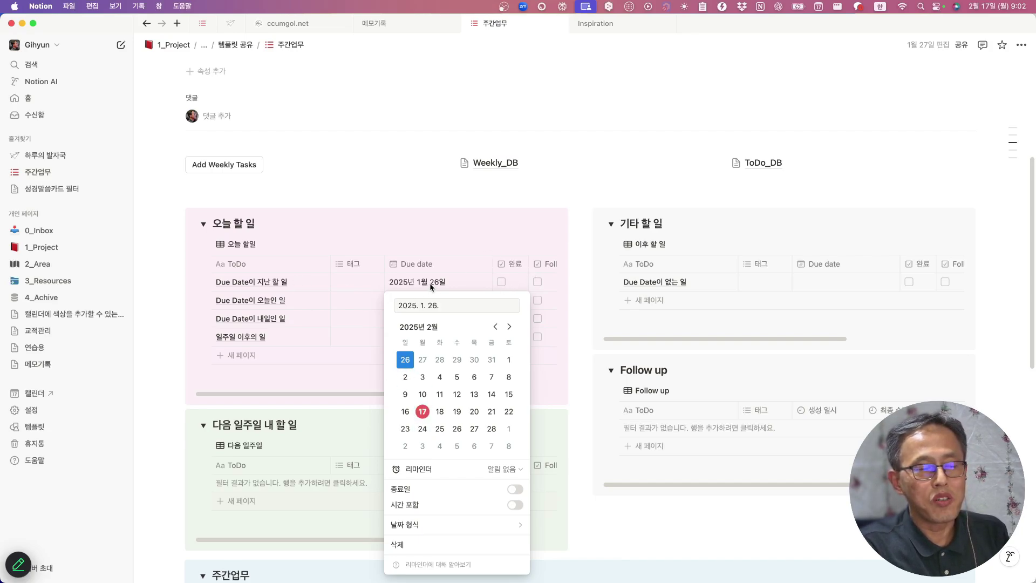
left_click(509, 412)
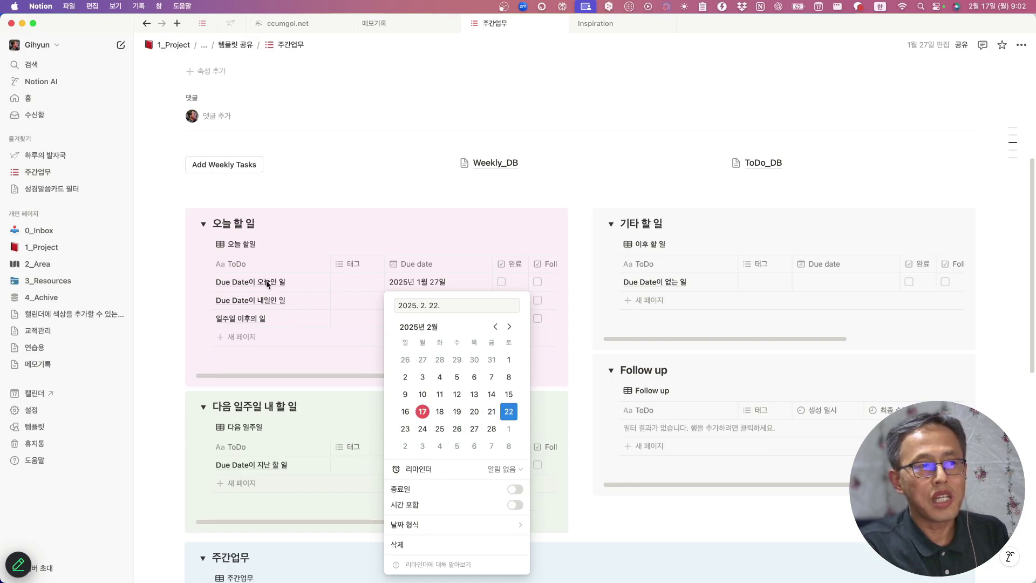
left_click(335, 280)
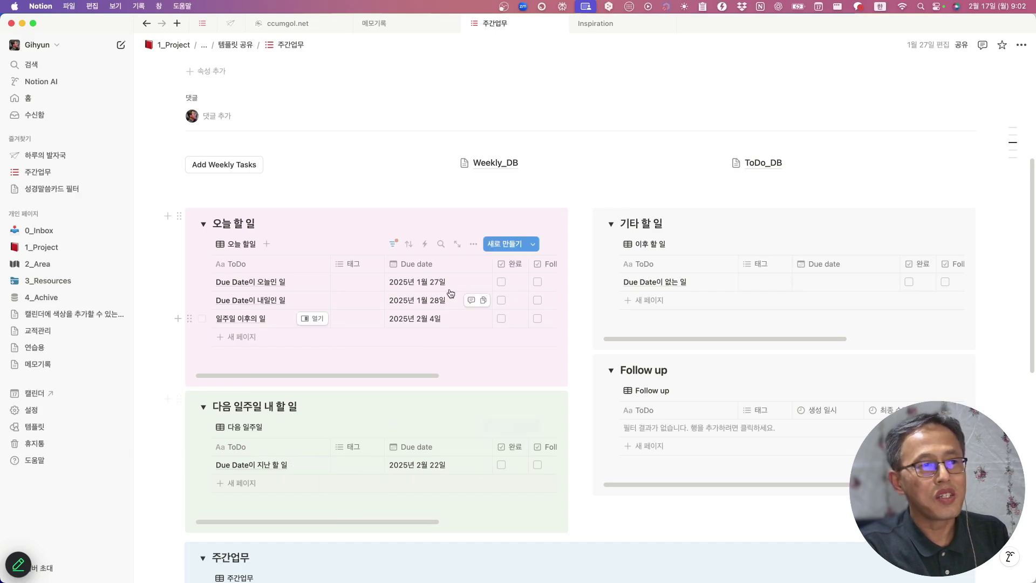
Step: Add a view linked to ToDo_DB in the 오늘 할 일 section and set its layout to 캘린더
left_click(268, 246)
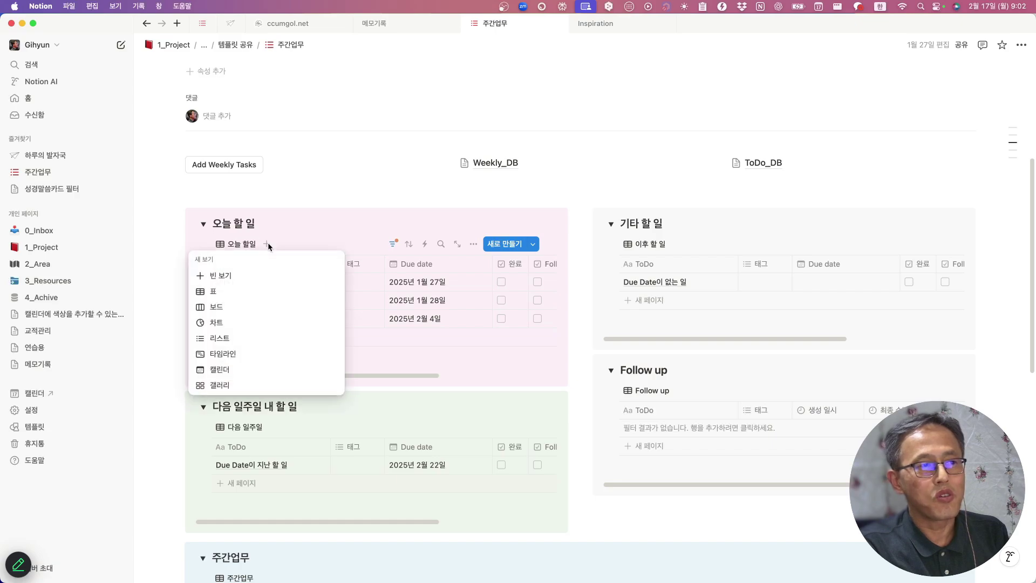
left_click(223, 373)
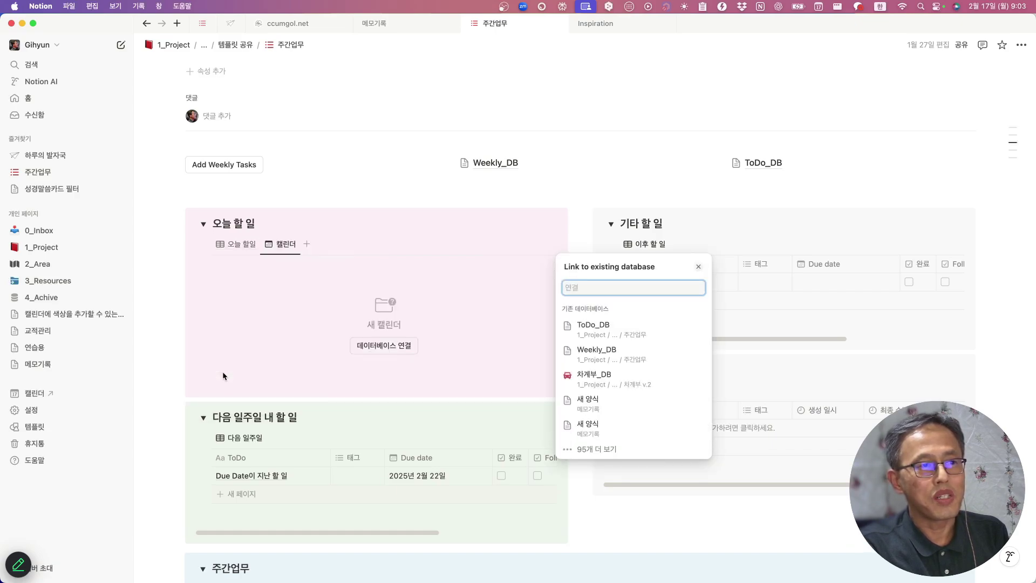
left_click(607, 330)
left_click(275, 243)
left_click(311, 281)
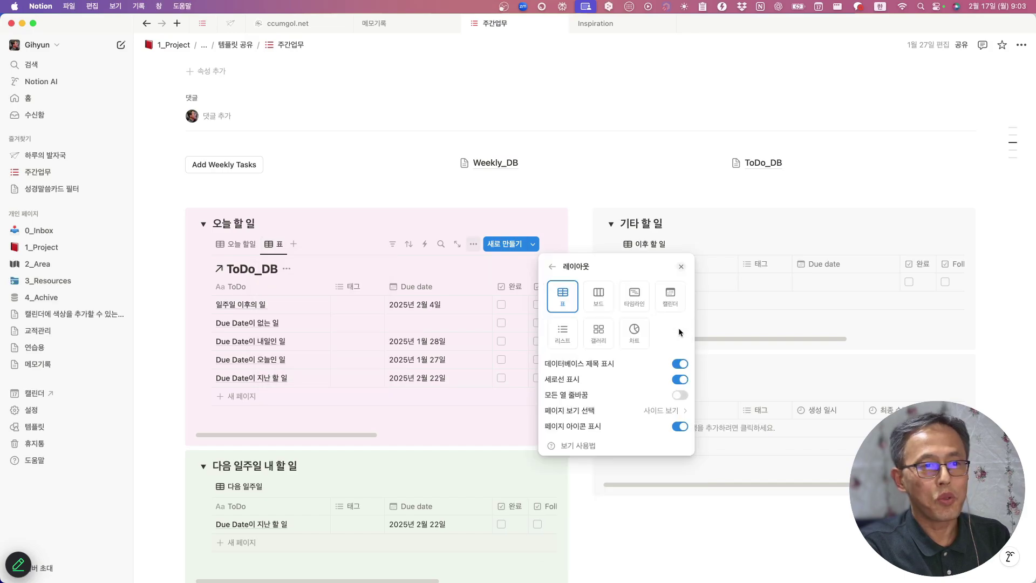
left_click(670, 297)
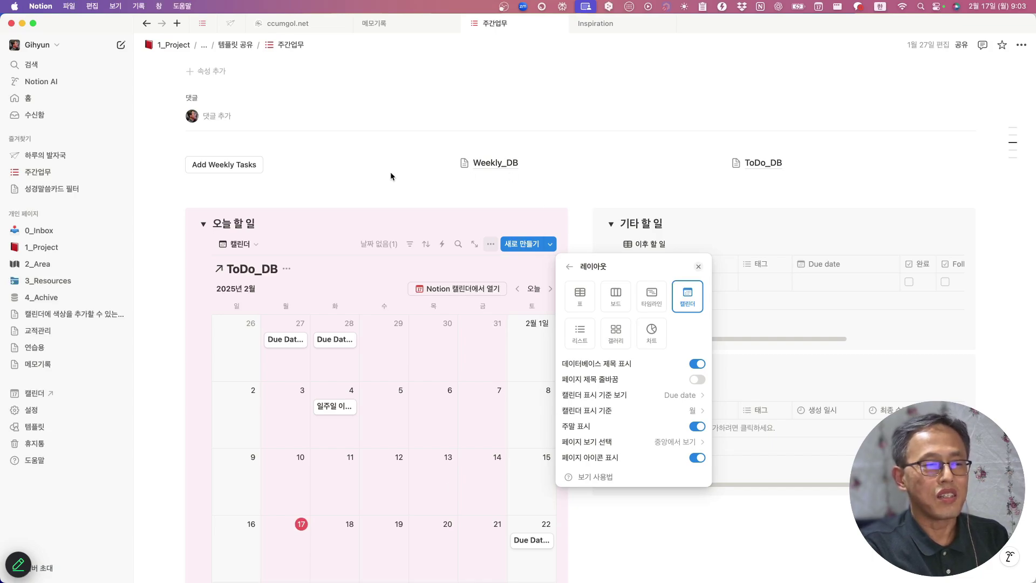
left_click(589, 185)
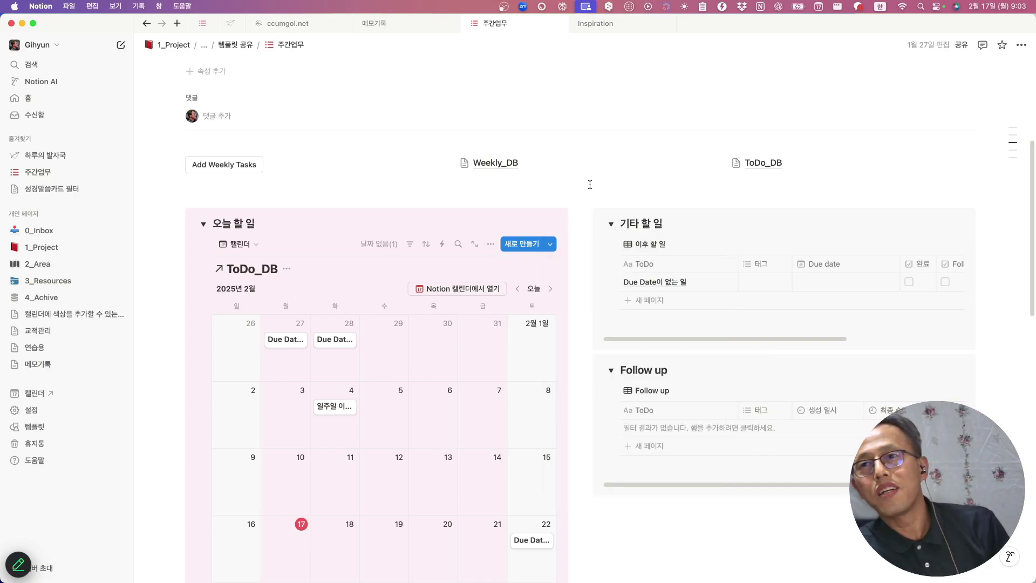